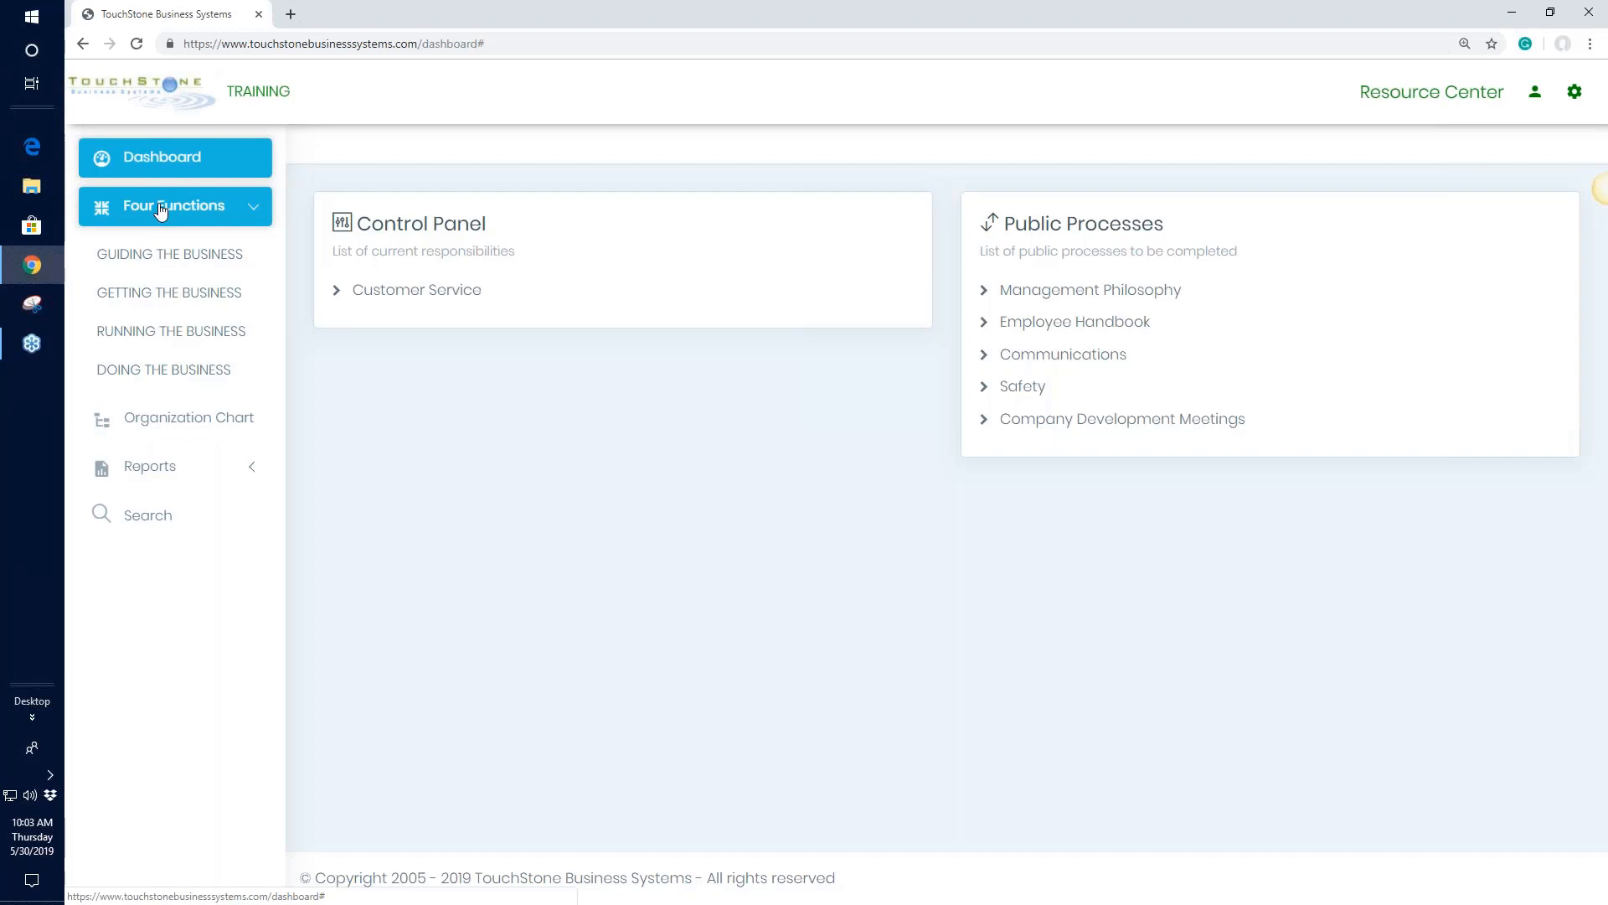
Step: Open the Customer Complaint Processing work plan in the Customer Complaints process under "DOING" The Business
{"action": "left_click", "coordinate": [179, 374]}
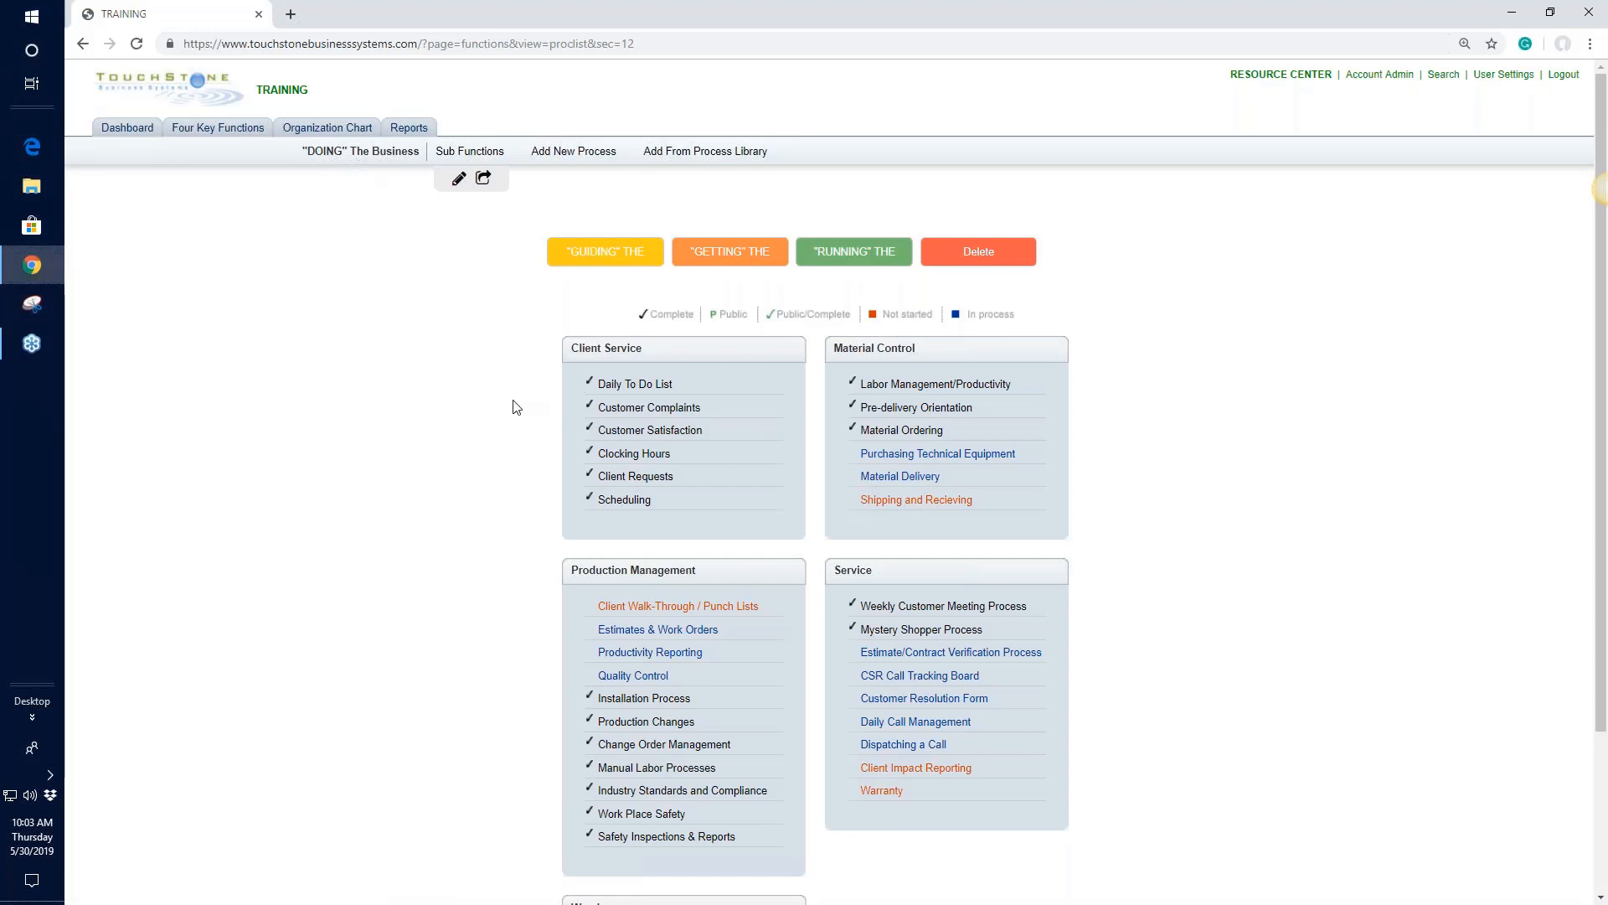
{"action": "left_click", "coordinate": [671, 409]}
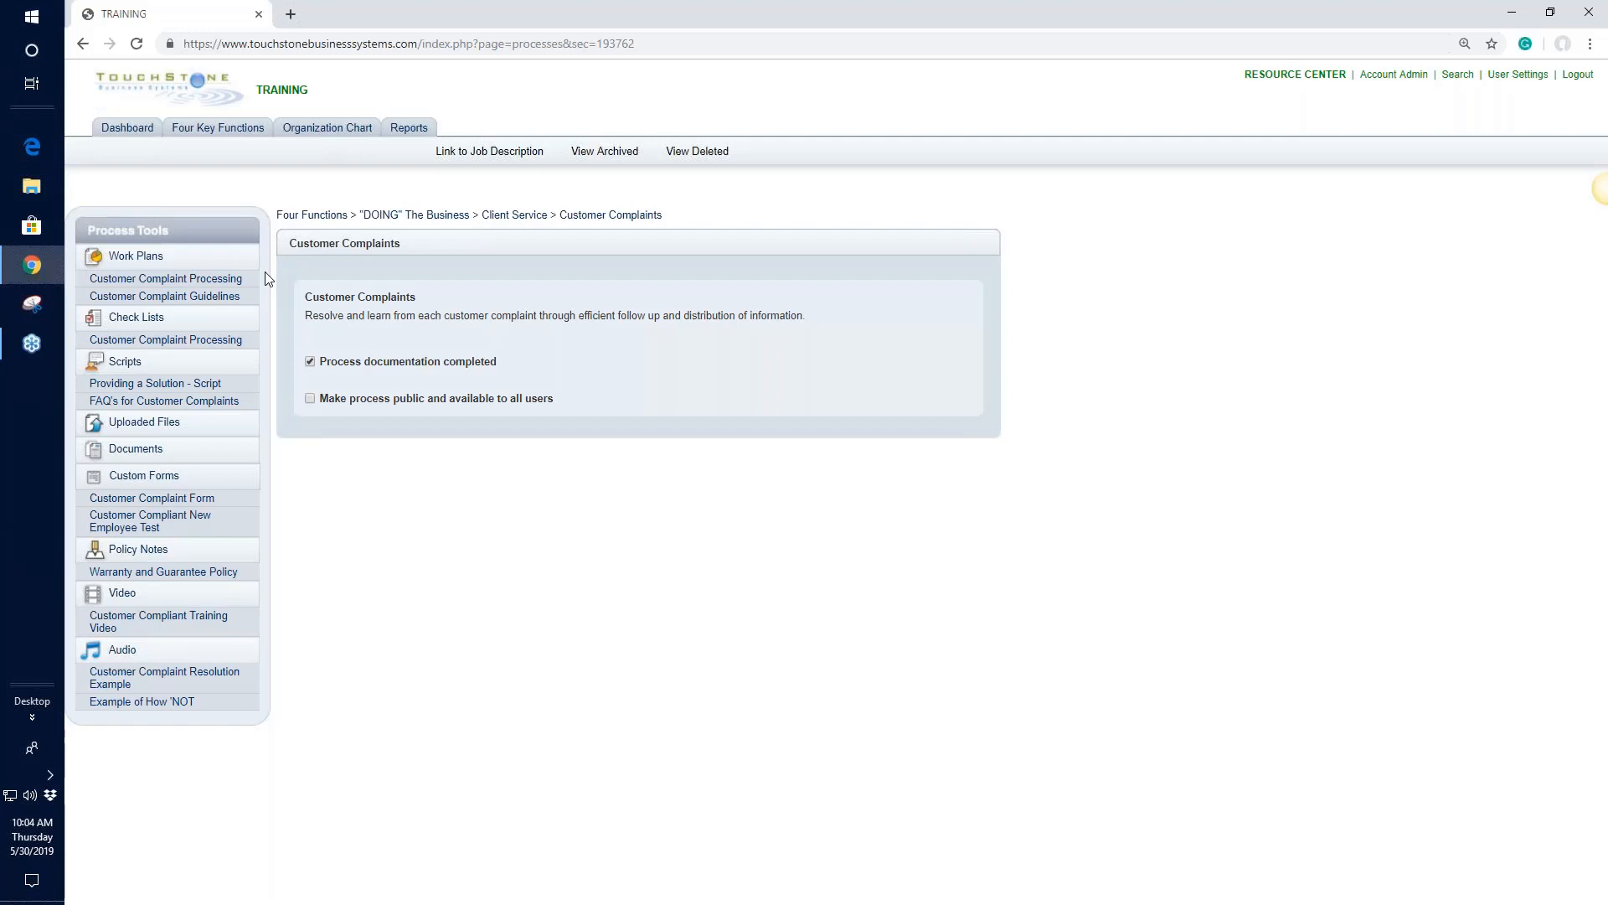
{"action": "left_click", "coordinate": [160, 283]}
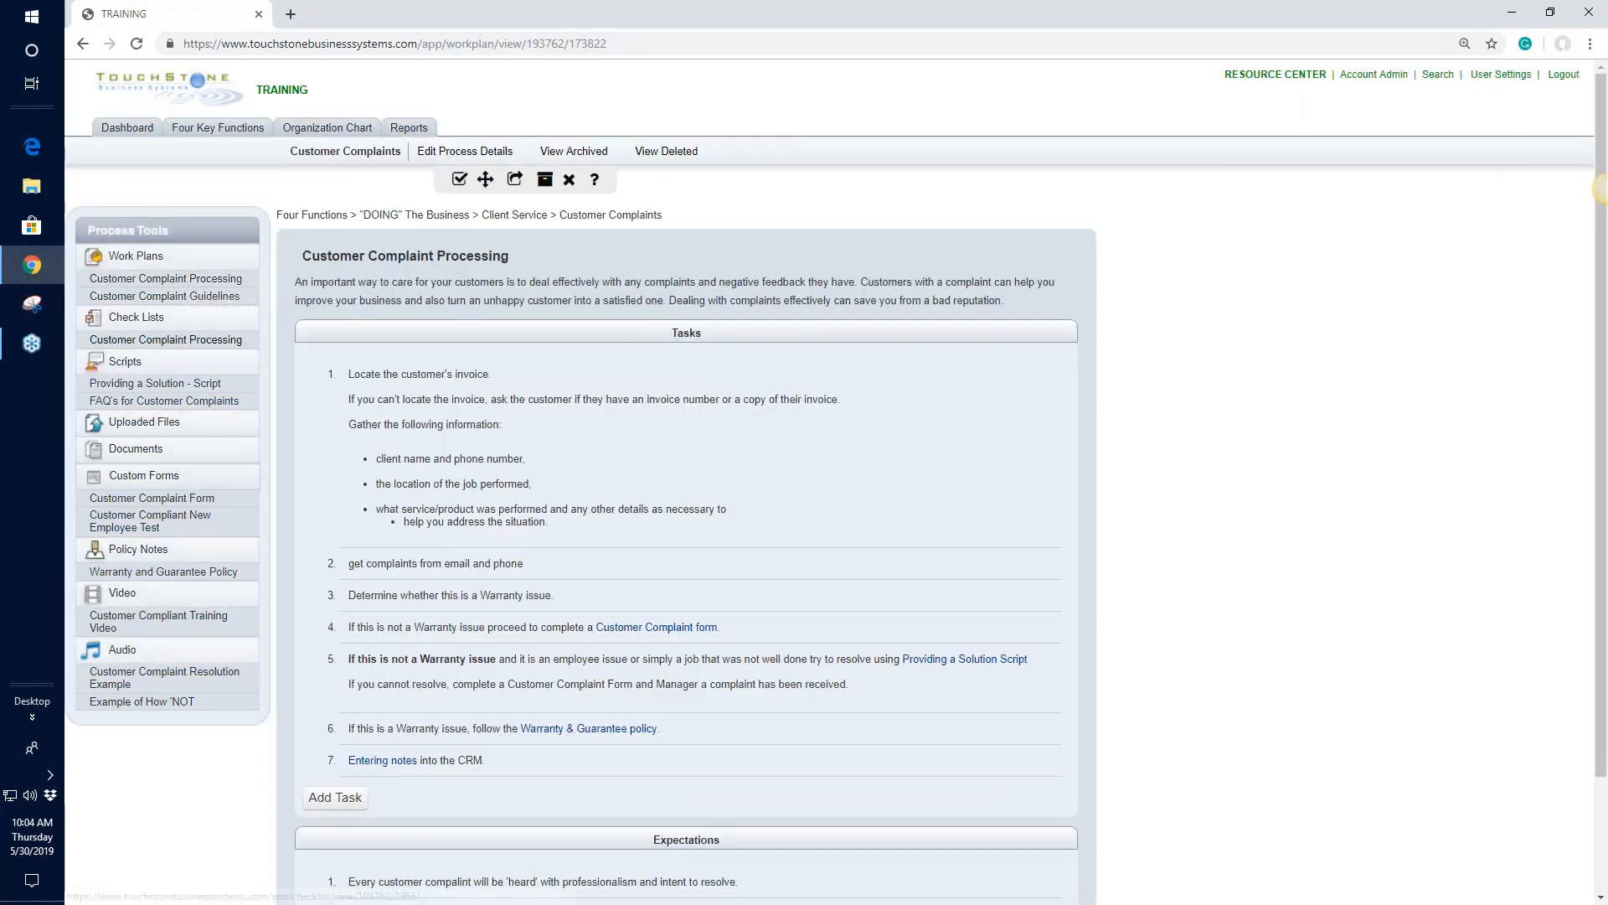
Step: Review the Customer Complaint Processing check list and the tasks and expectations of the matching work plan
{"action": "left_click", "coordinate": [184, 341]}
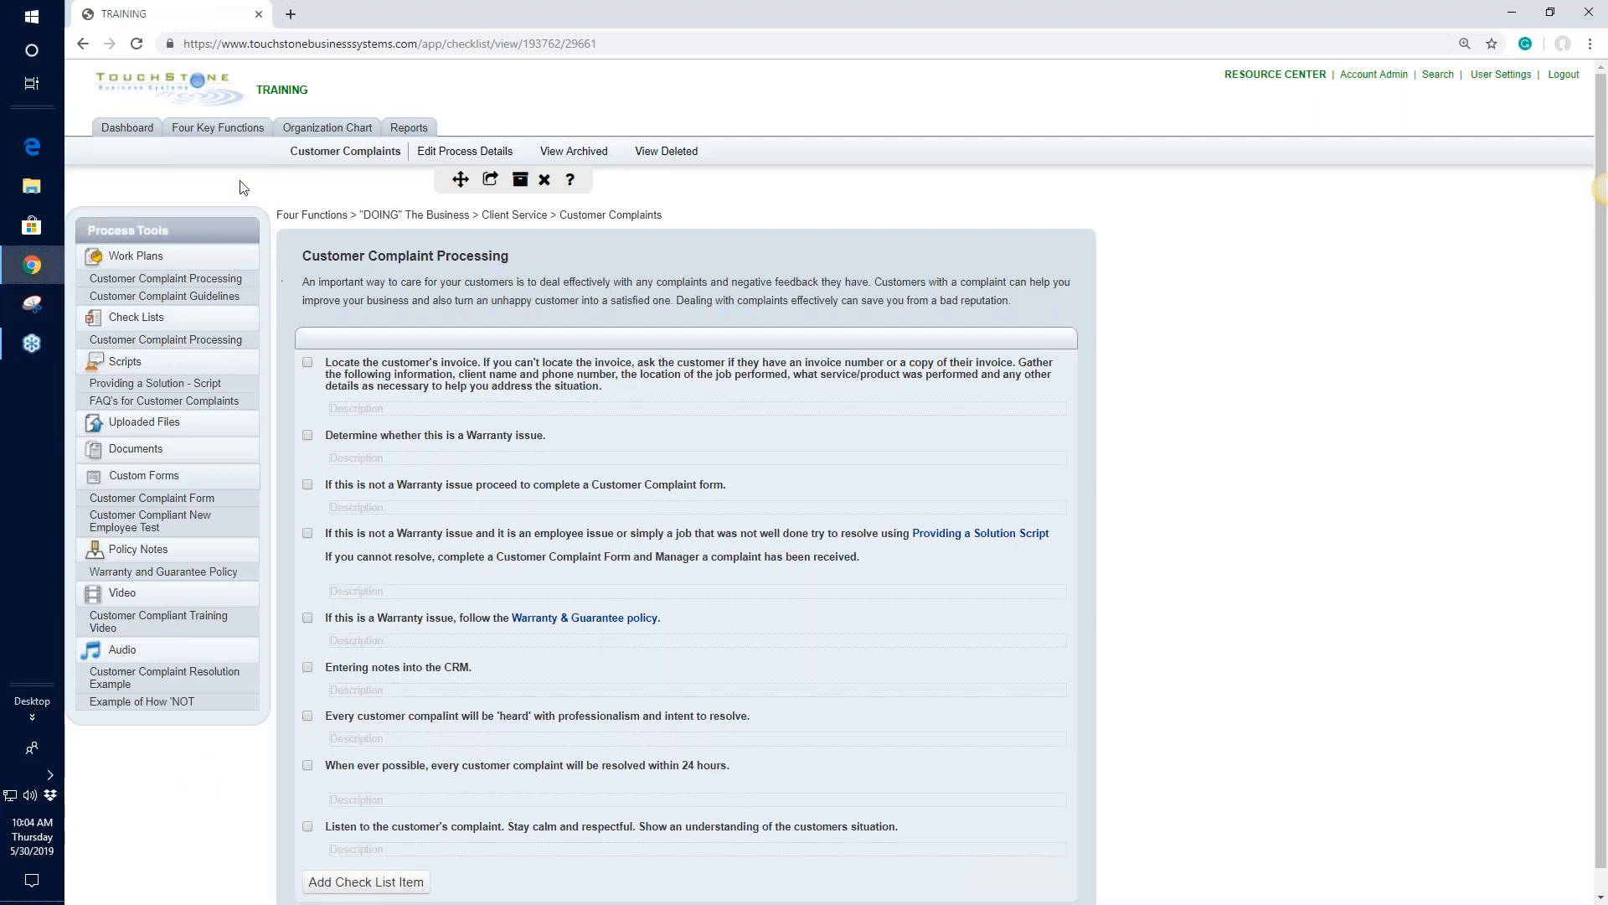
{"action": "left_click", "coordinate": [209, 281]}
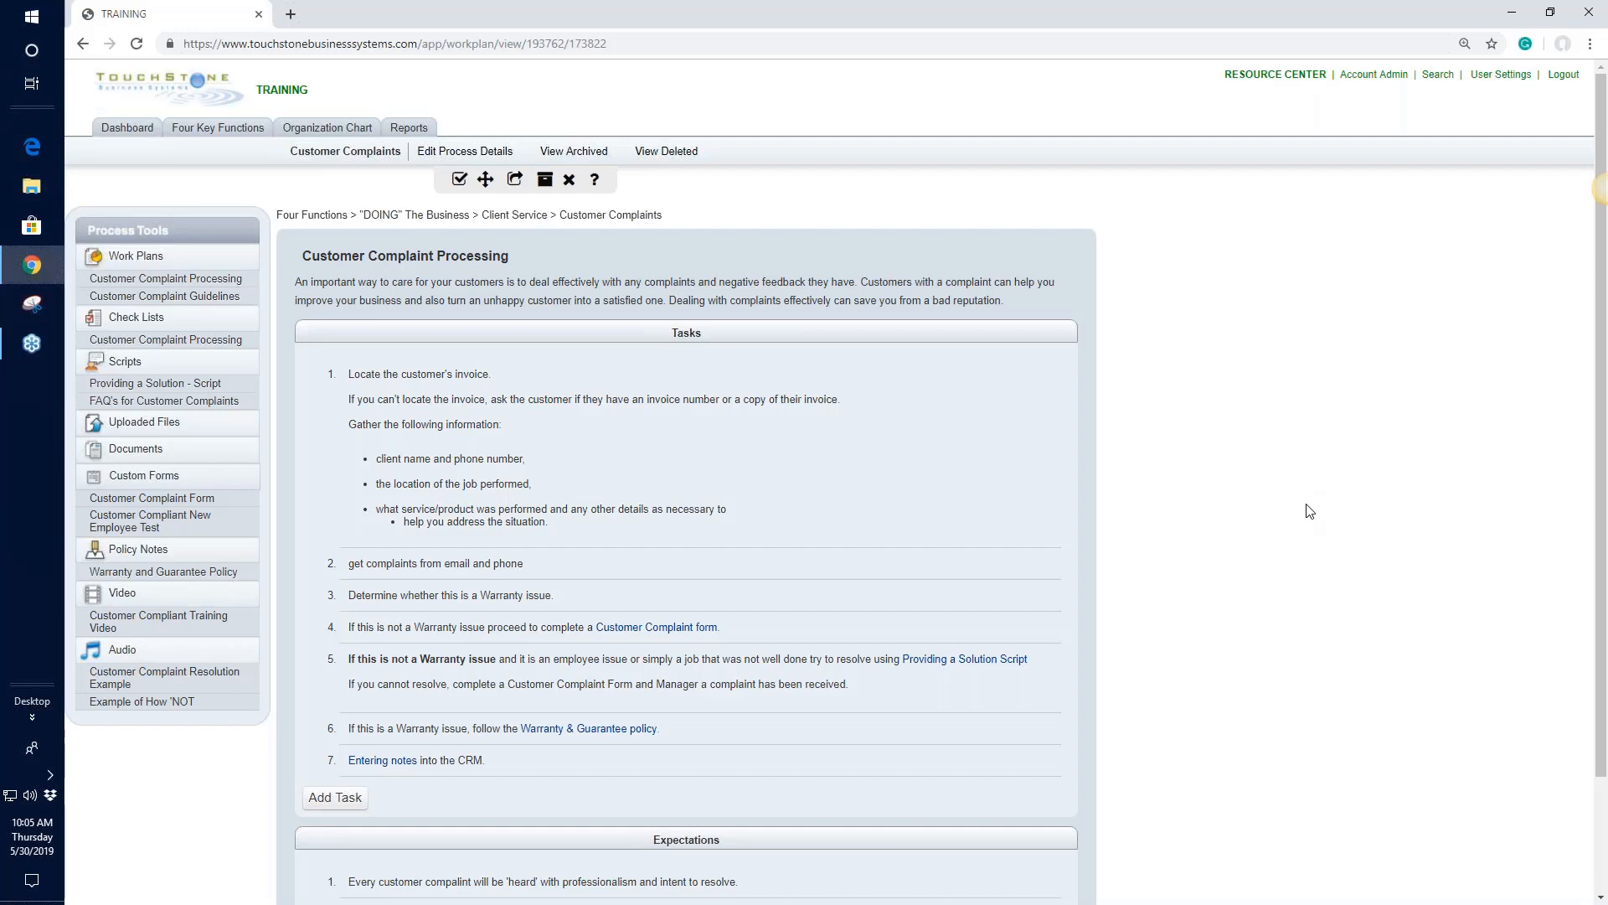
{"action": "scroll", "coordinate": [1309, 511], "scroll_direction": "down", "scroll_amount": 1}
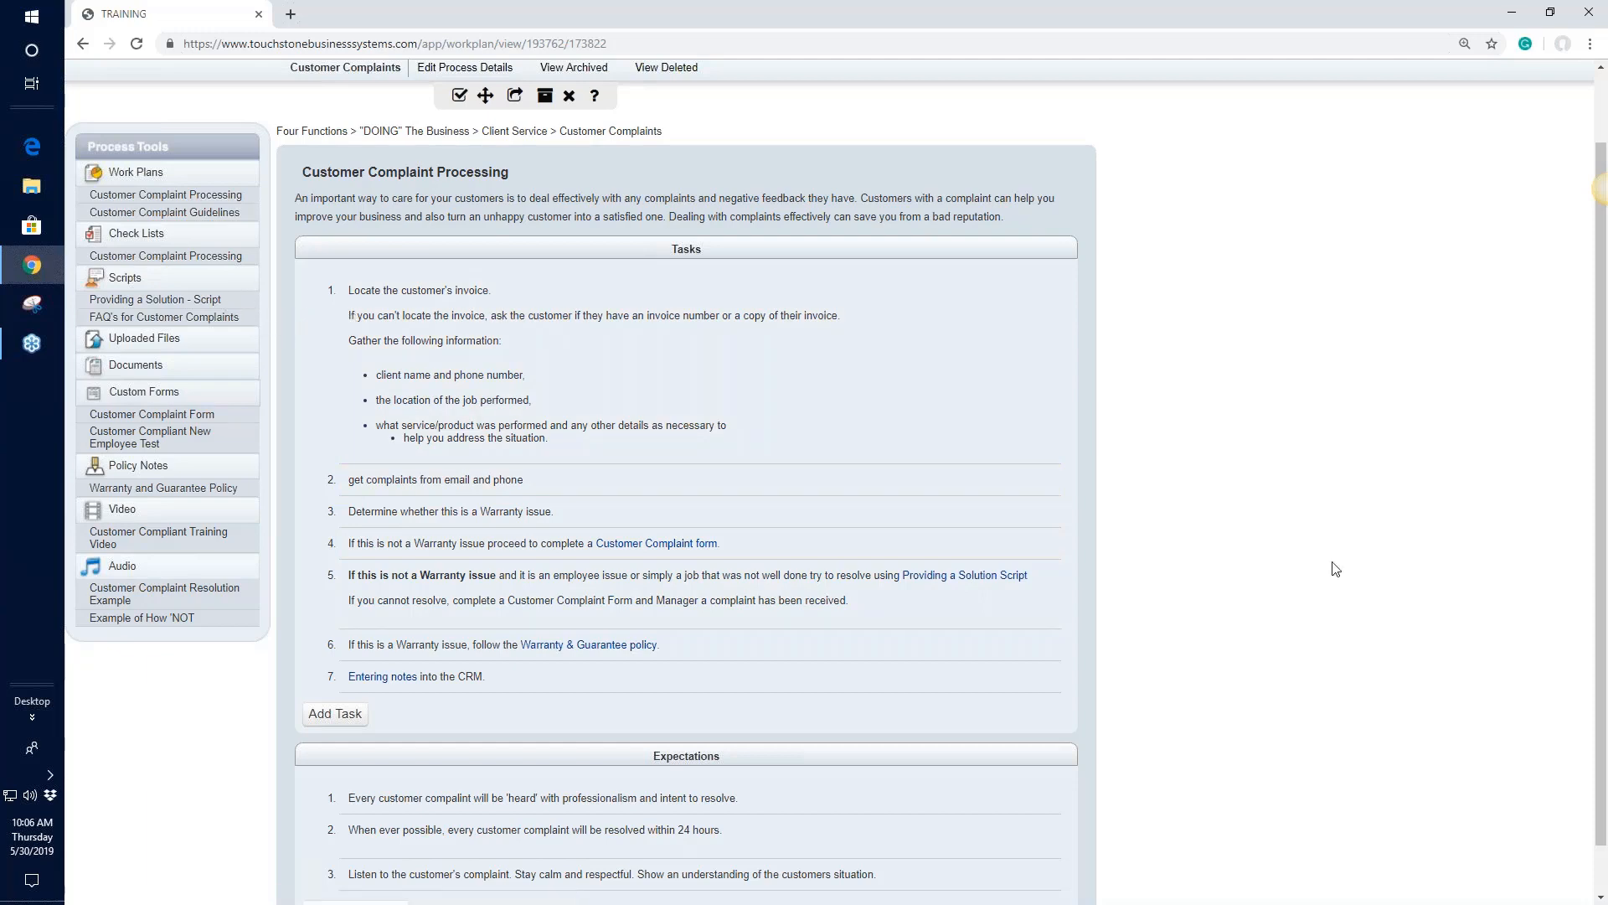
{"action": "scroll", "coordinate": [1295, 578], "scroll_direction": "up", "scroll_amount": 1}
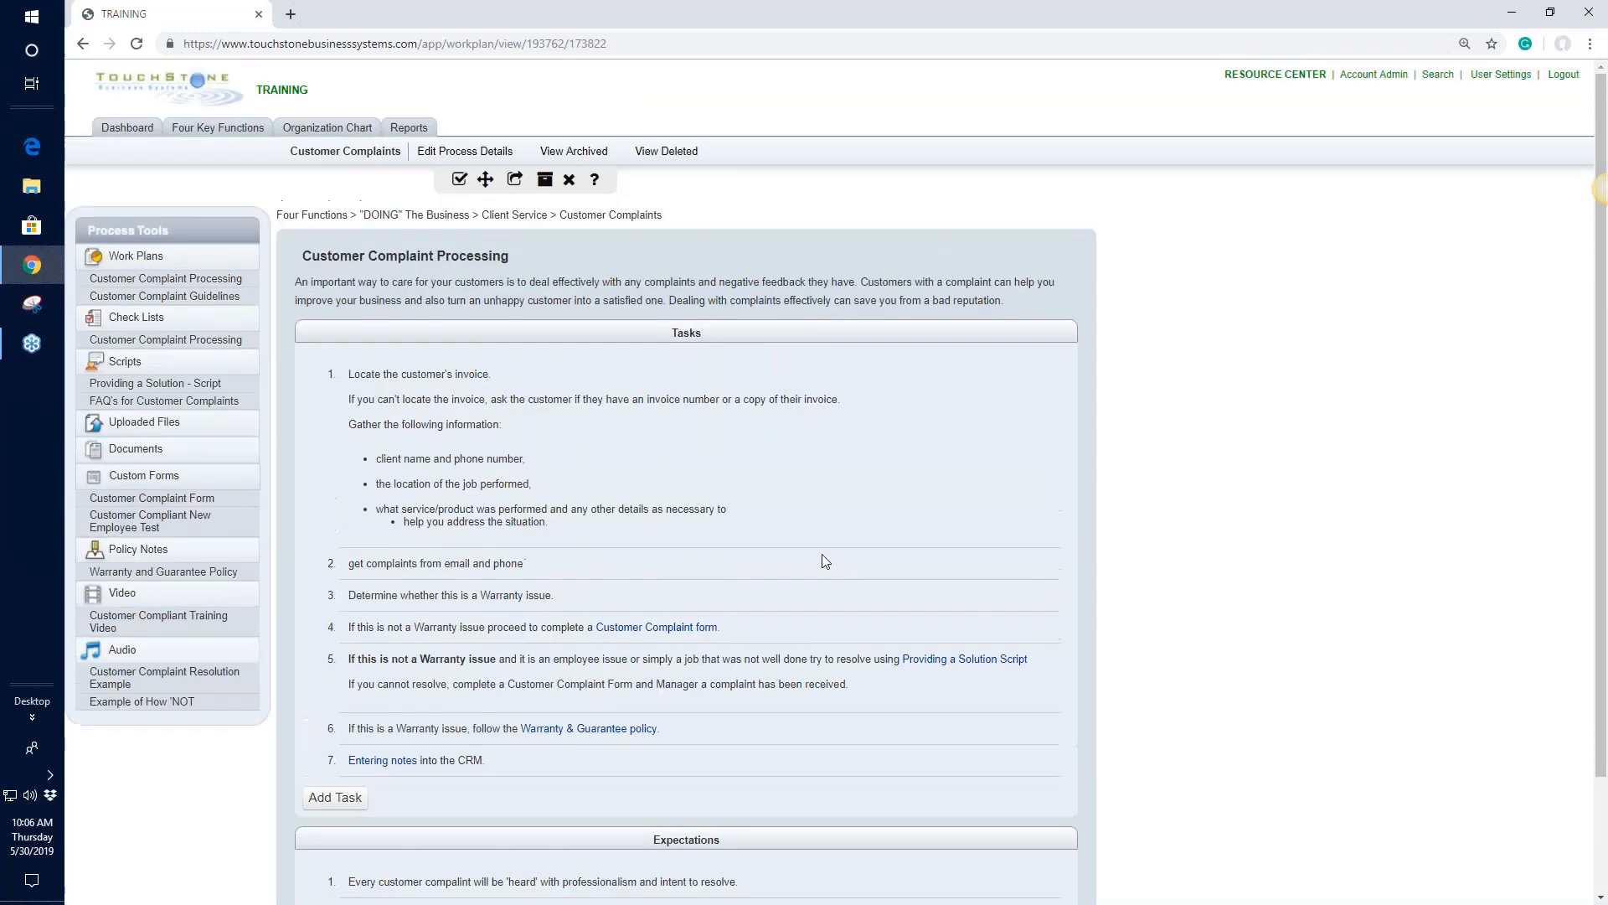
Step: Create a script titled "Title of your script" and move it above the other scripts in the Scripts list
{"action": "left_click", "coordinate": [124, 370]}
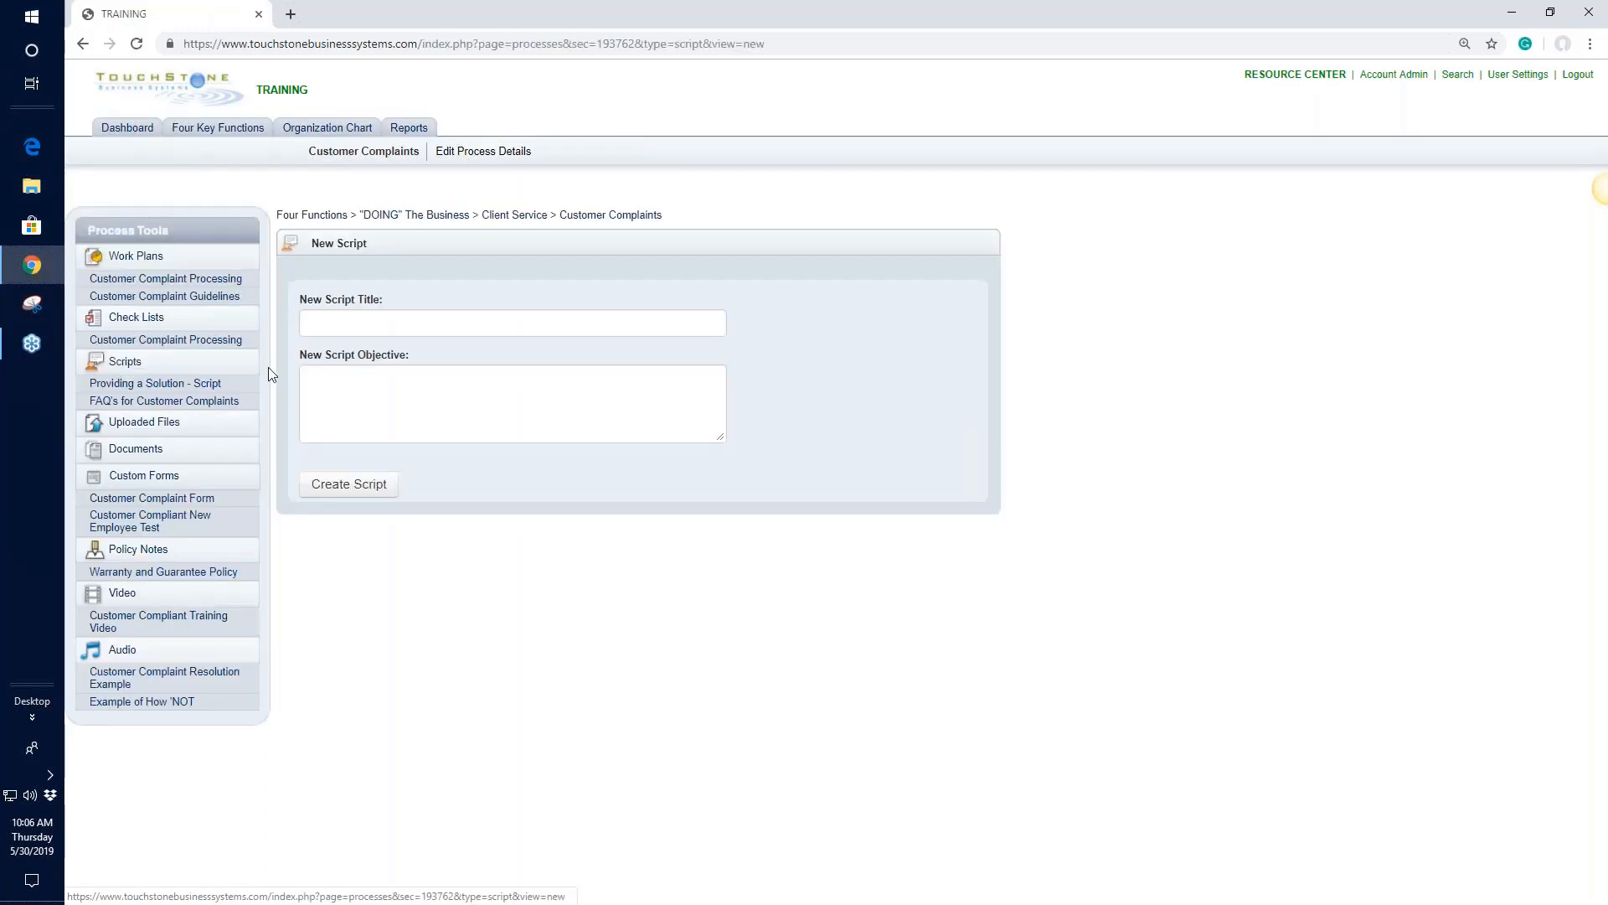
{"action": "left_click", "coordinate": [325, 324]}
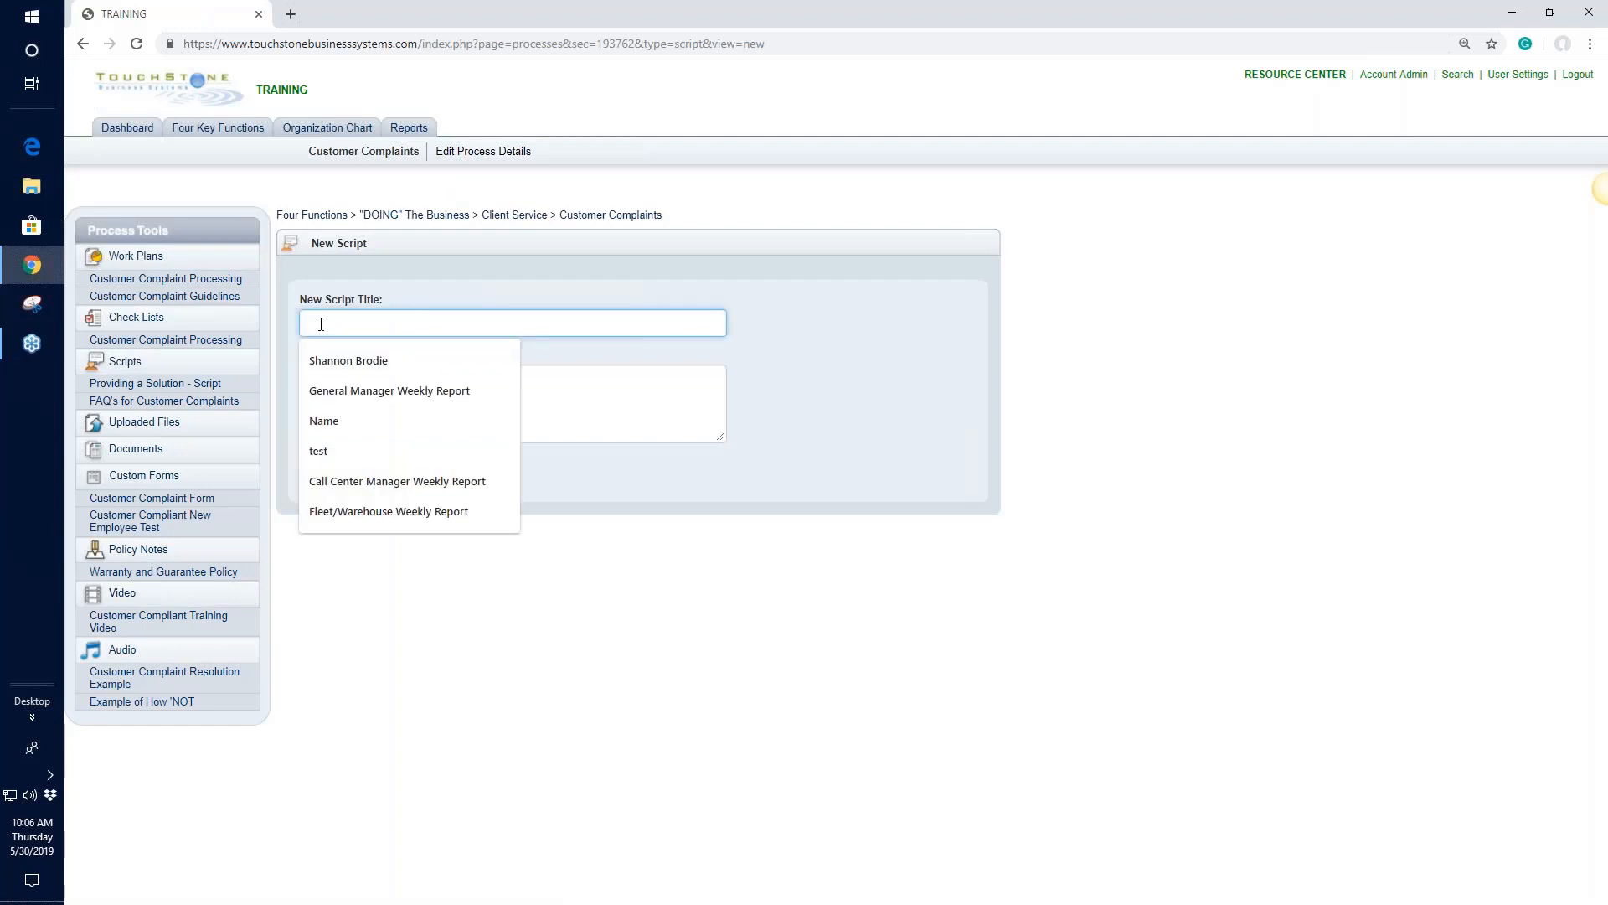
{"action": "type", "text": "Title"}
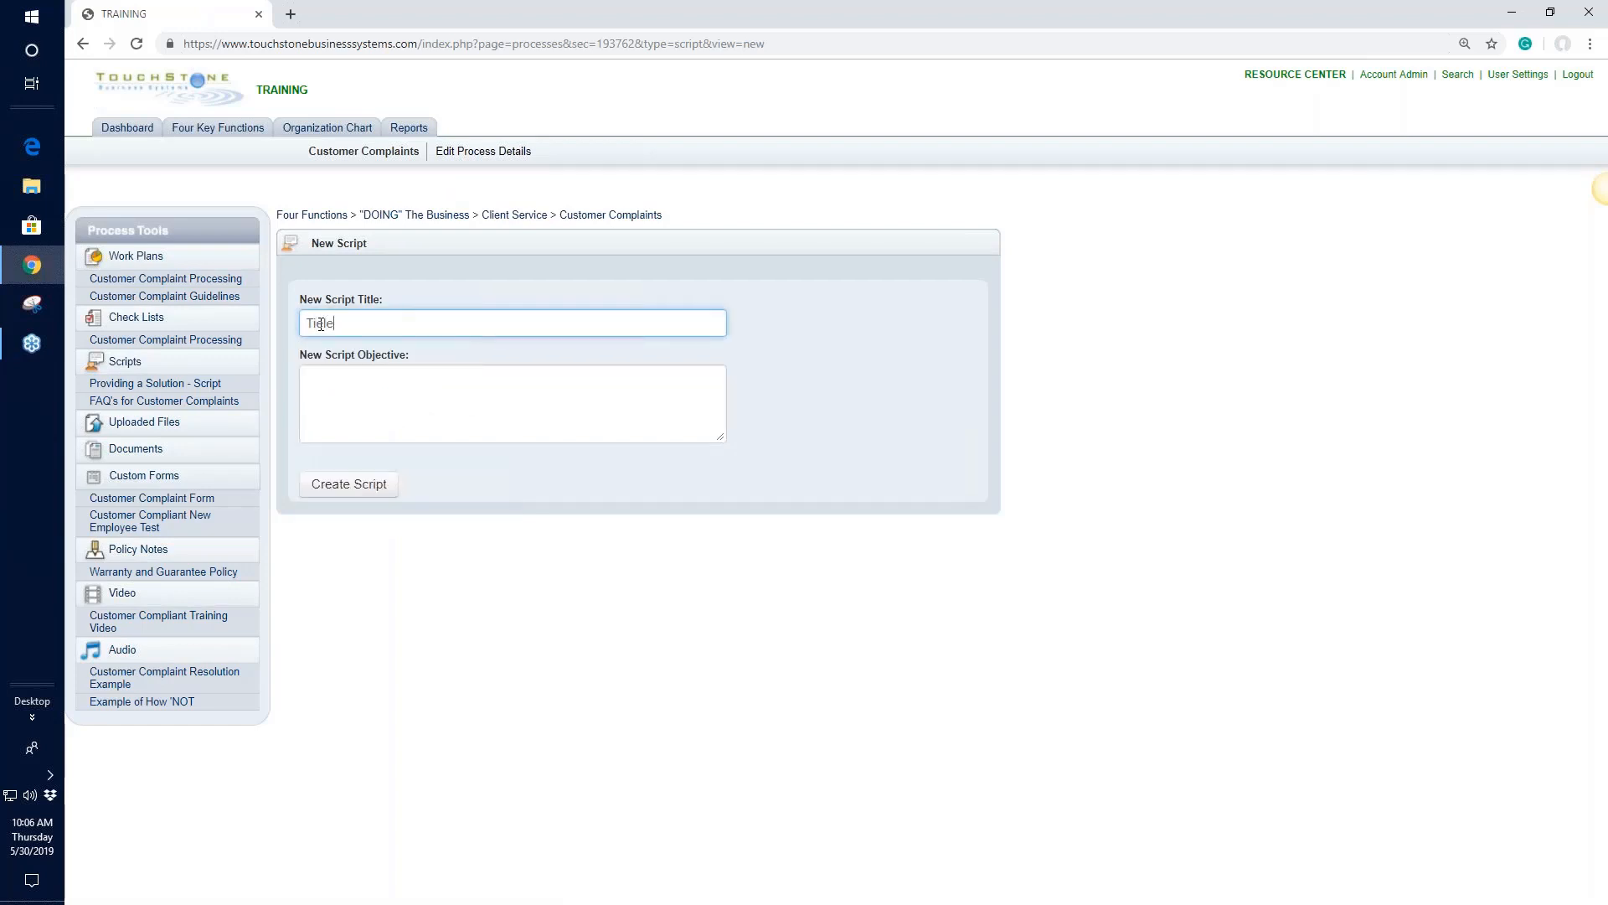
{"action": "type", "text": " of your script"}
{"action": "right_click", "coordinate": [321, 325]}
{"action": "left_click", "coordinate": [352, 362]}
{"action": "left_click", "coordinate": [351, 486]}
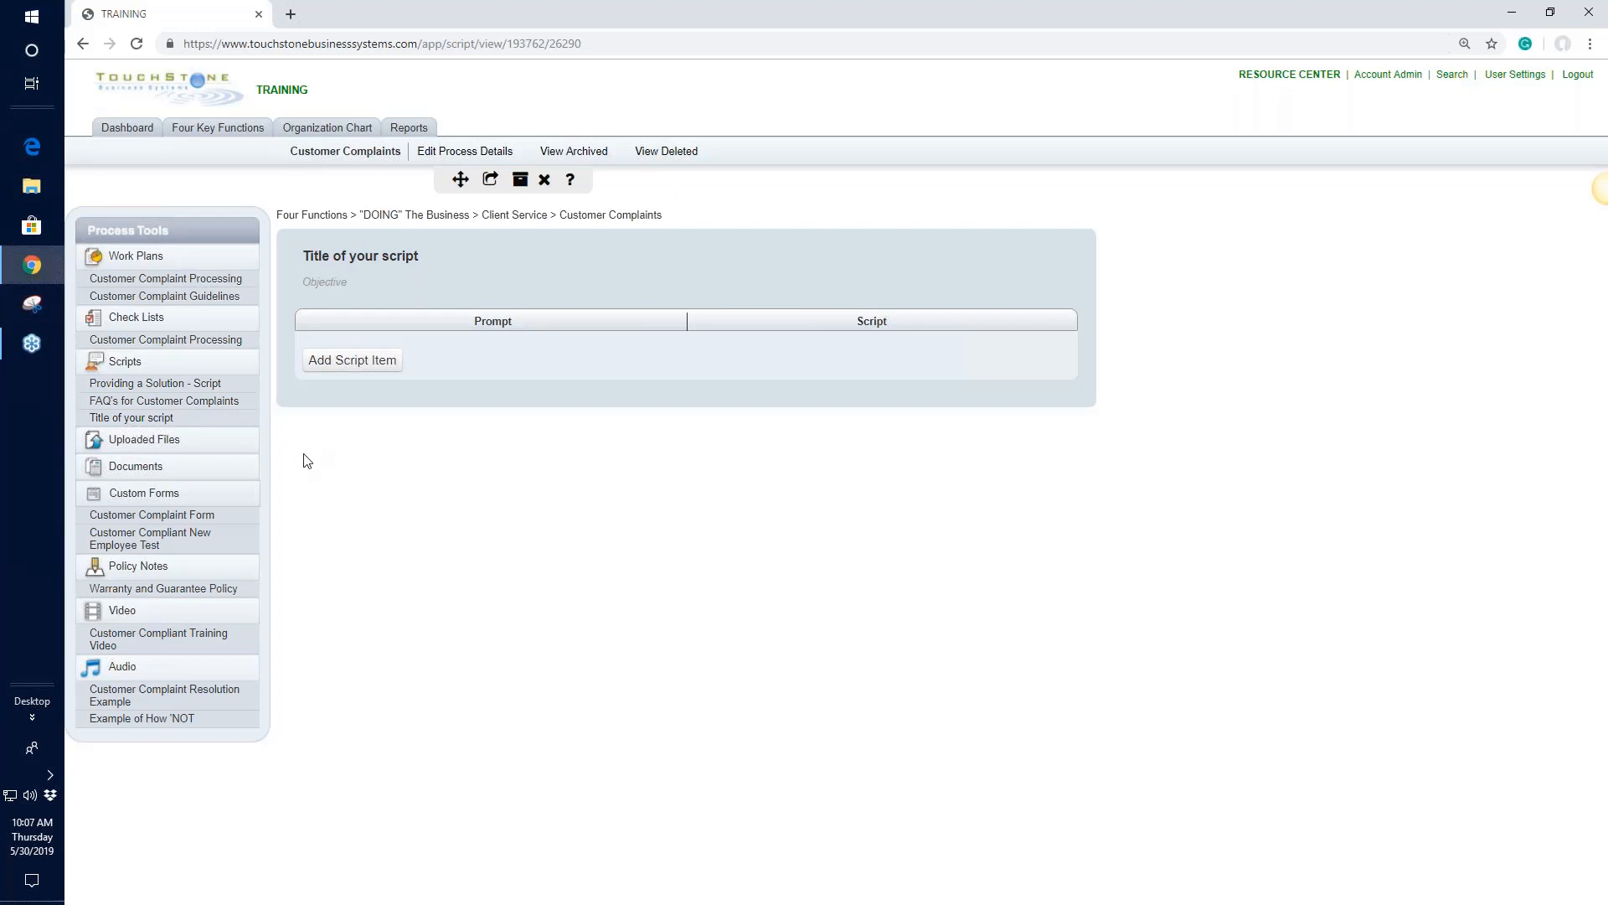
{"action": "left_click_drag", "start_coordinate": [215, 422], "coordinate": [206, 374]}
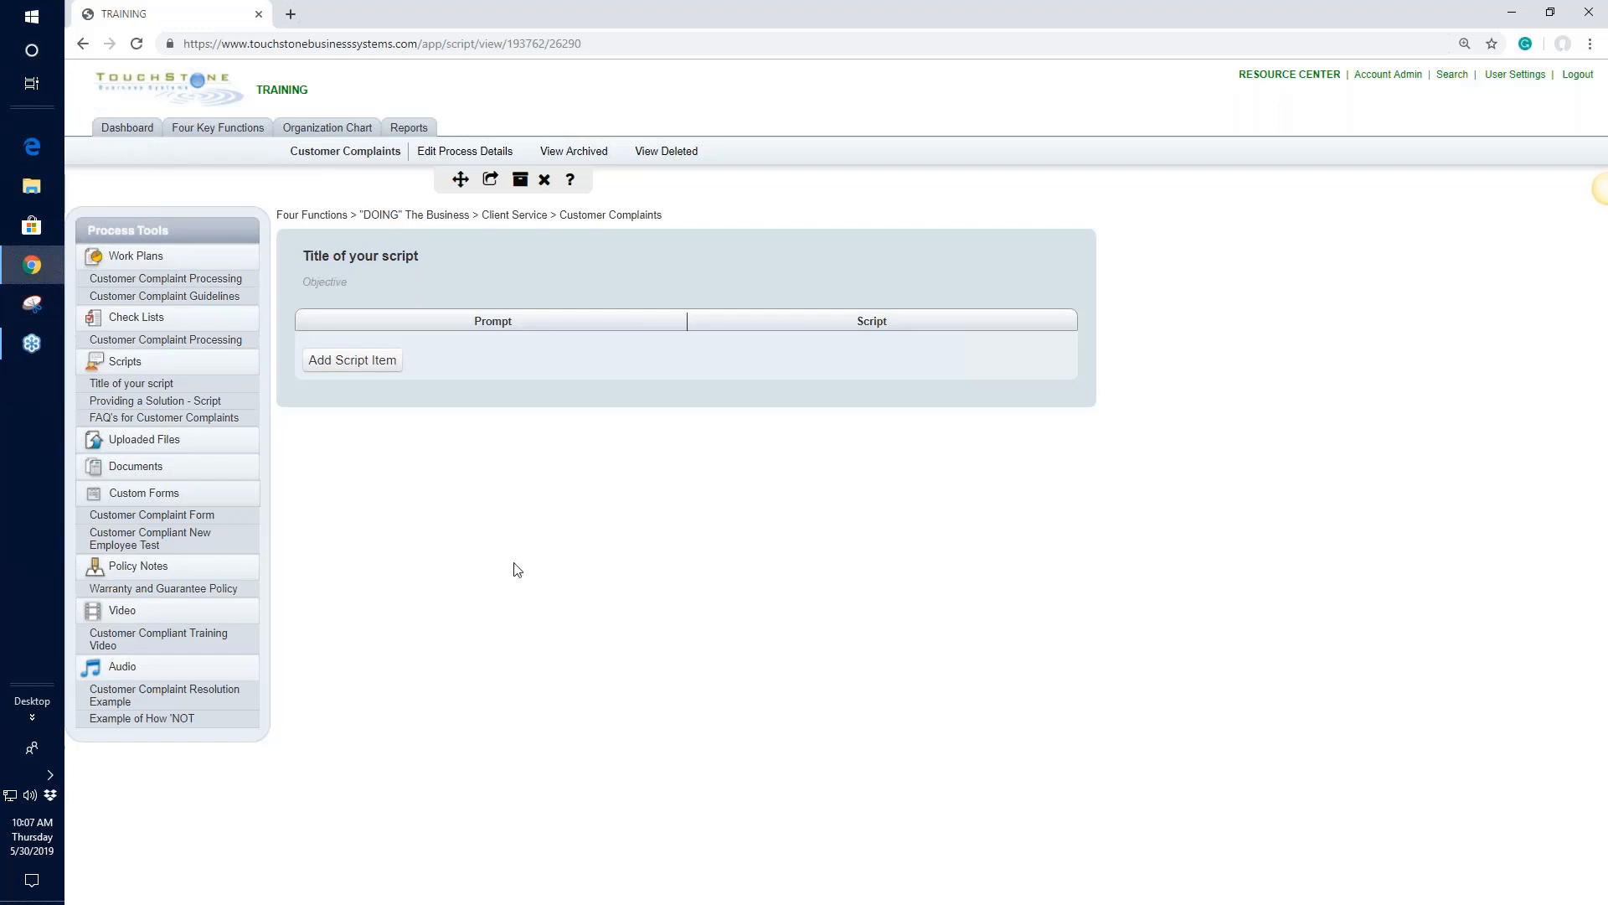
Step: Add a script item and save its prompt with "Greeting" and "Question" on separate lines
{"action": "left_click", "coordinate": [352, 359]}
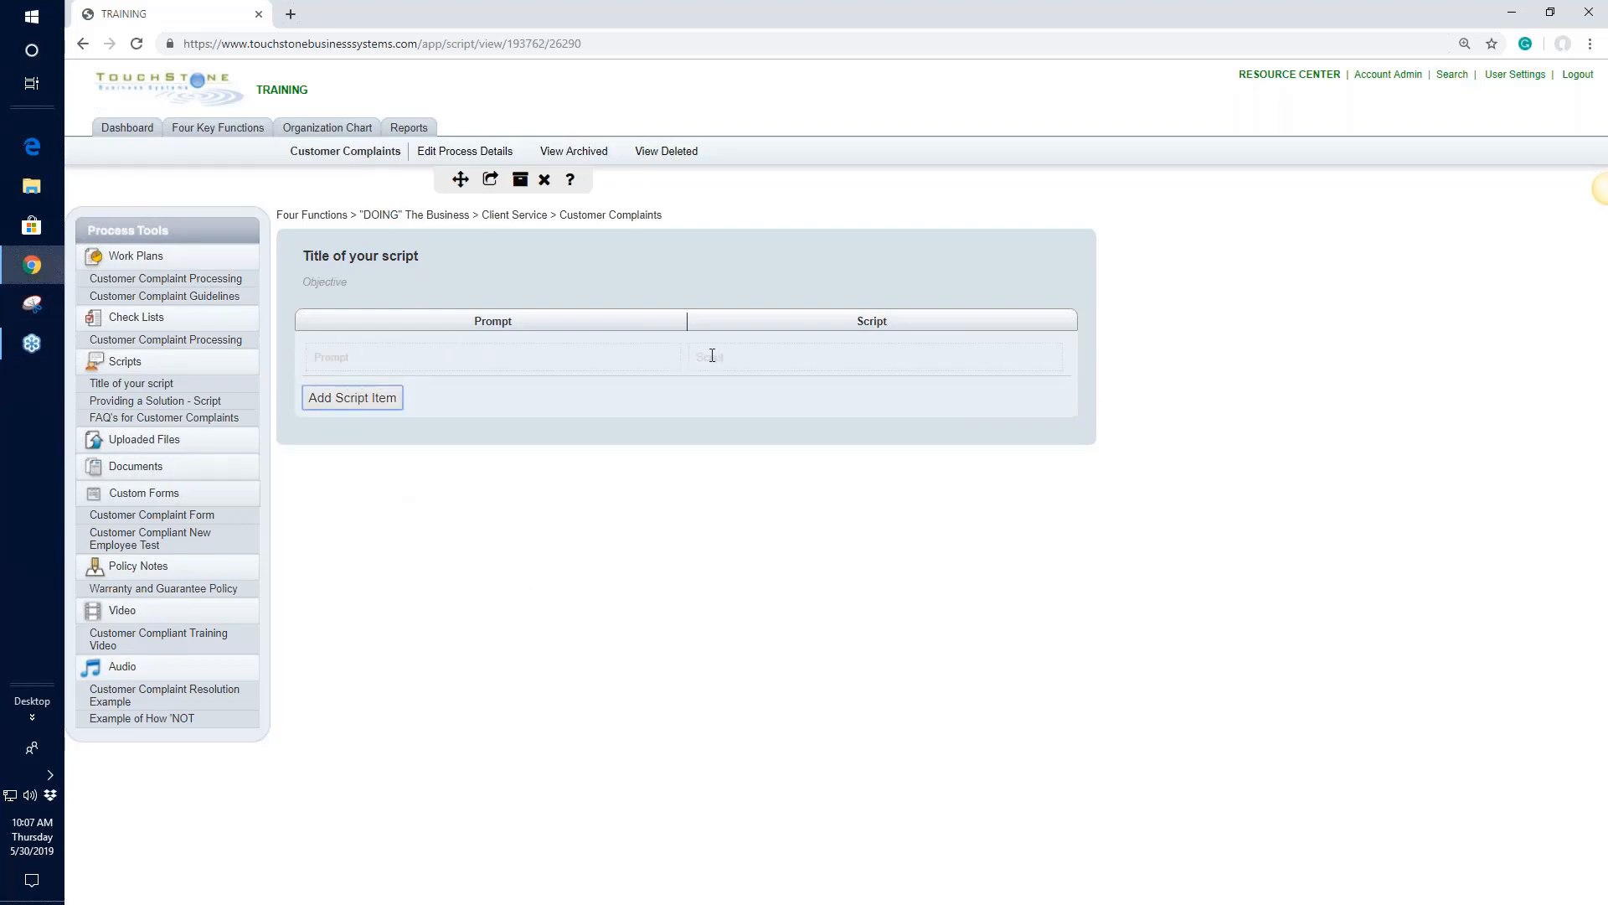
{"action": "left_click", "coordinate": [333, 357]}
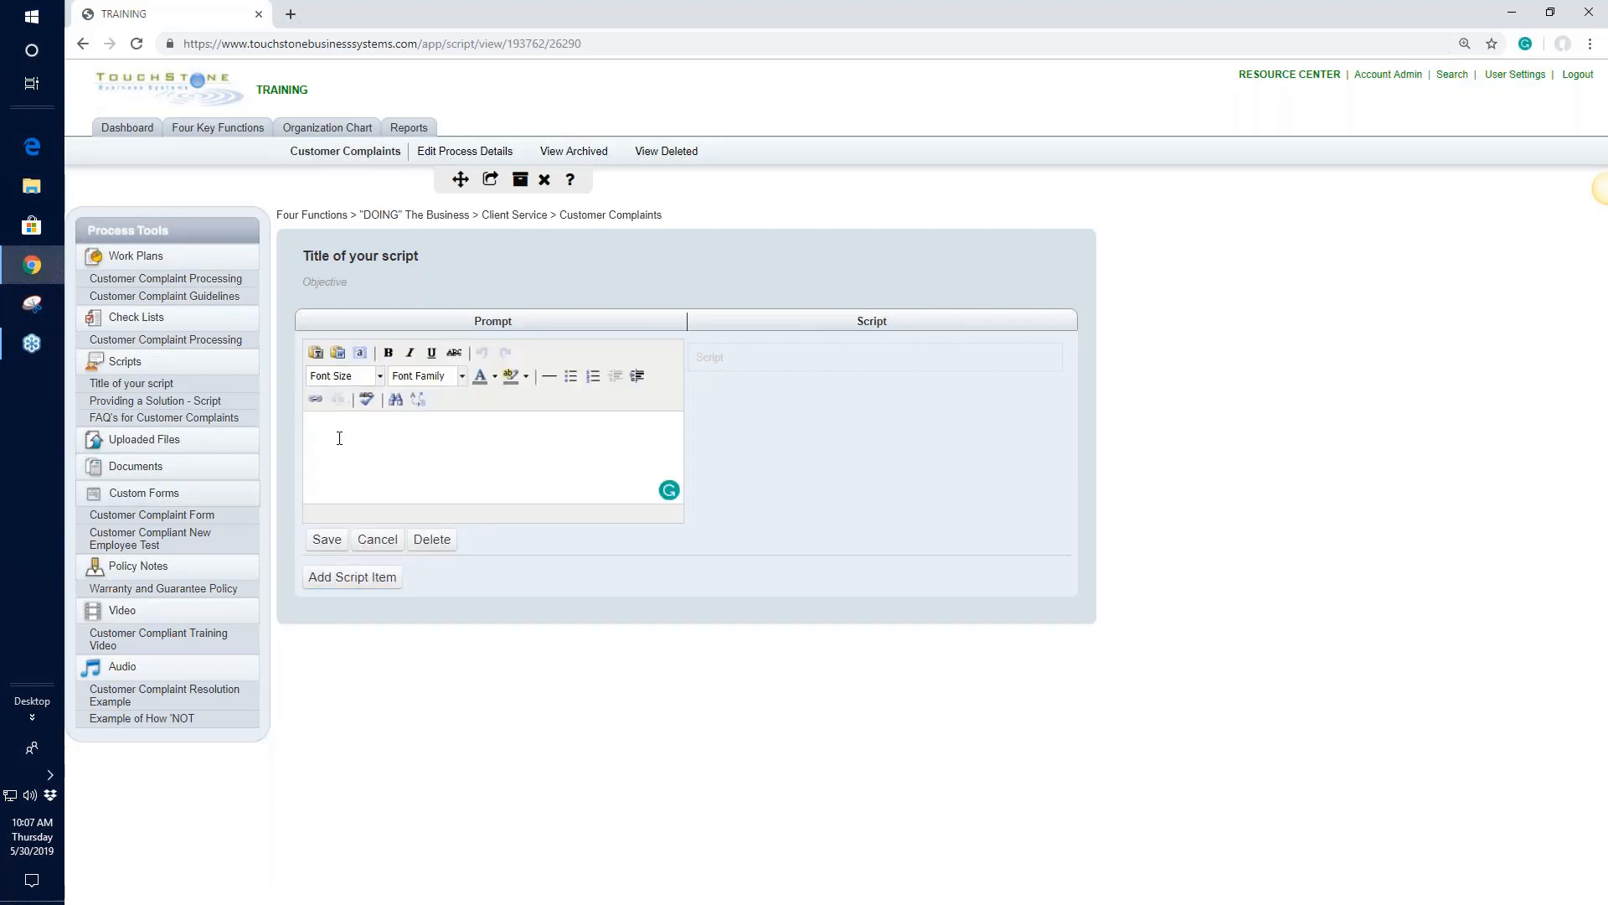
{"action": "left_click", "coordinate": [339, 438]}
{"action": "type", "text": "Greeting"}
{"action": "key", "text": "Return"}
{"action": "type", "text": "Question"}
{"action": "left_click", "coordinate": [327, 540]}
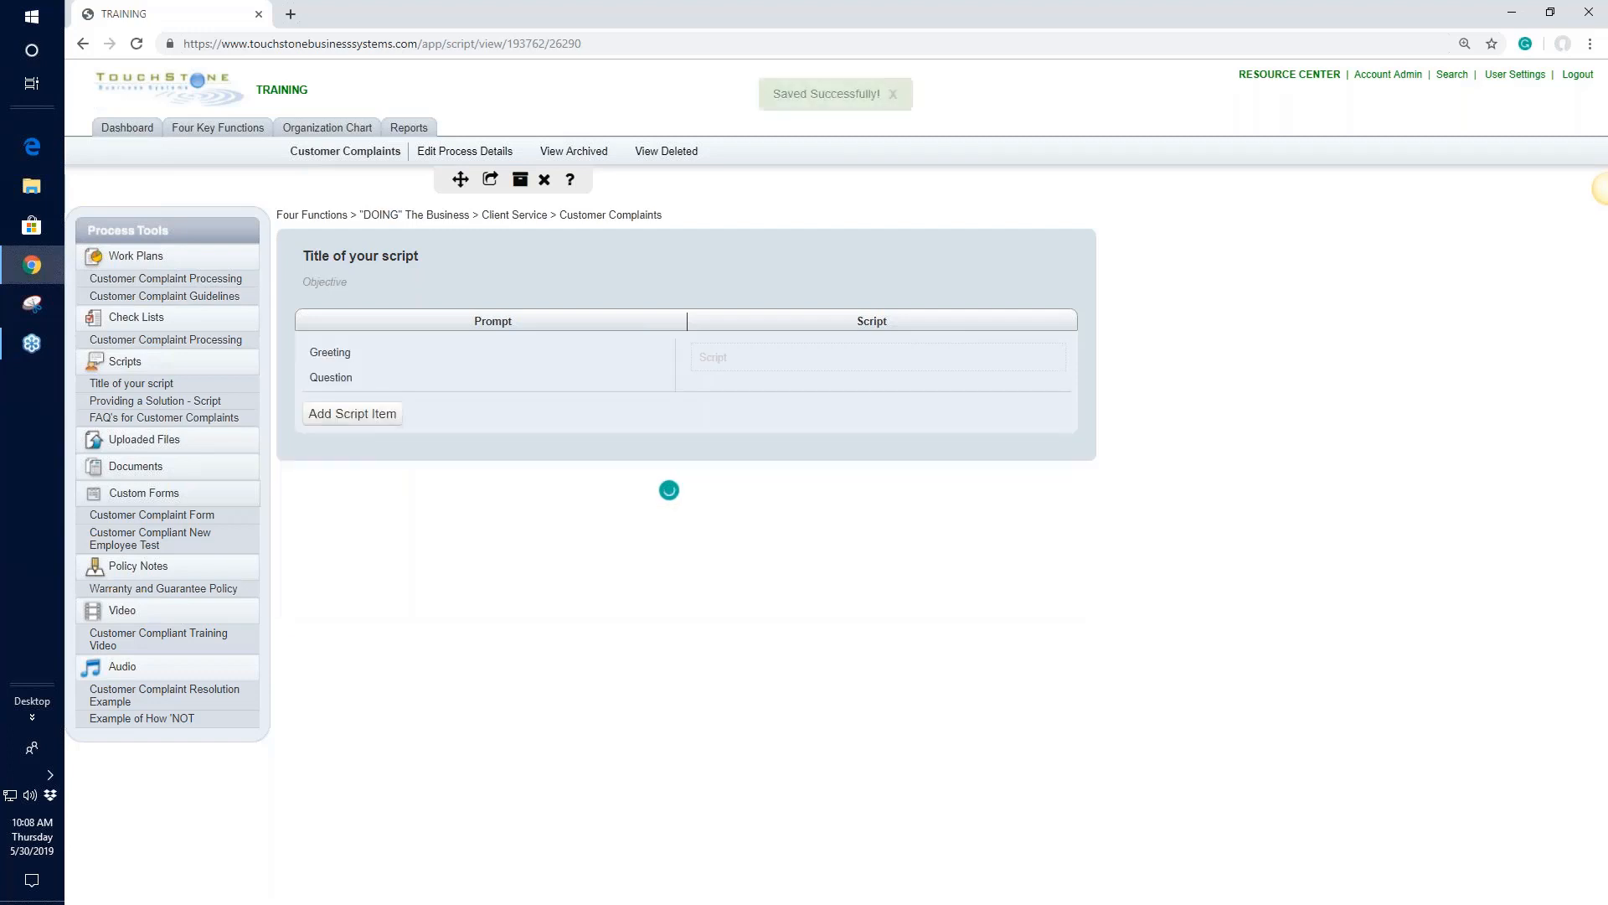
Step: Fill in the first item's script text with "Hi Thanks for calling" and "Answer" on separate lines, and save it
{"action": "left_click", "coordinate": [726, 360]}
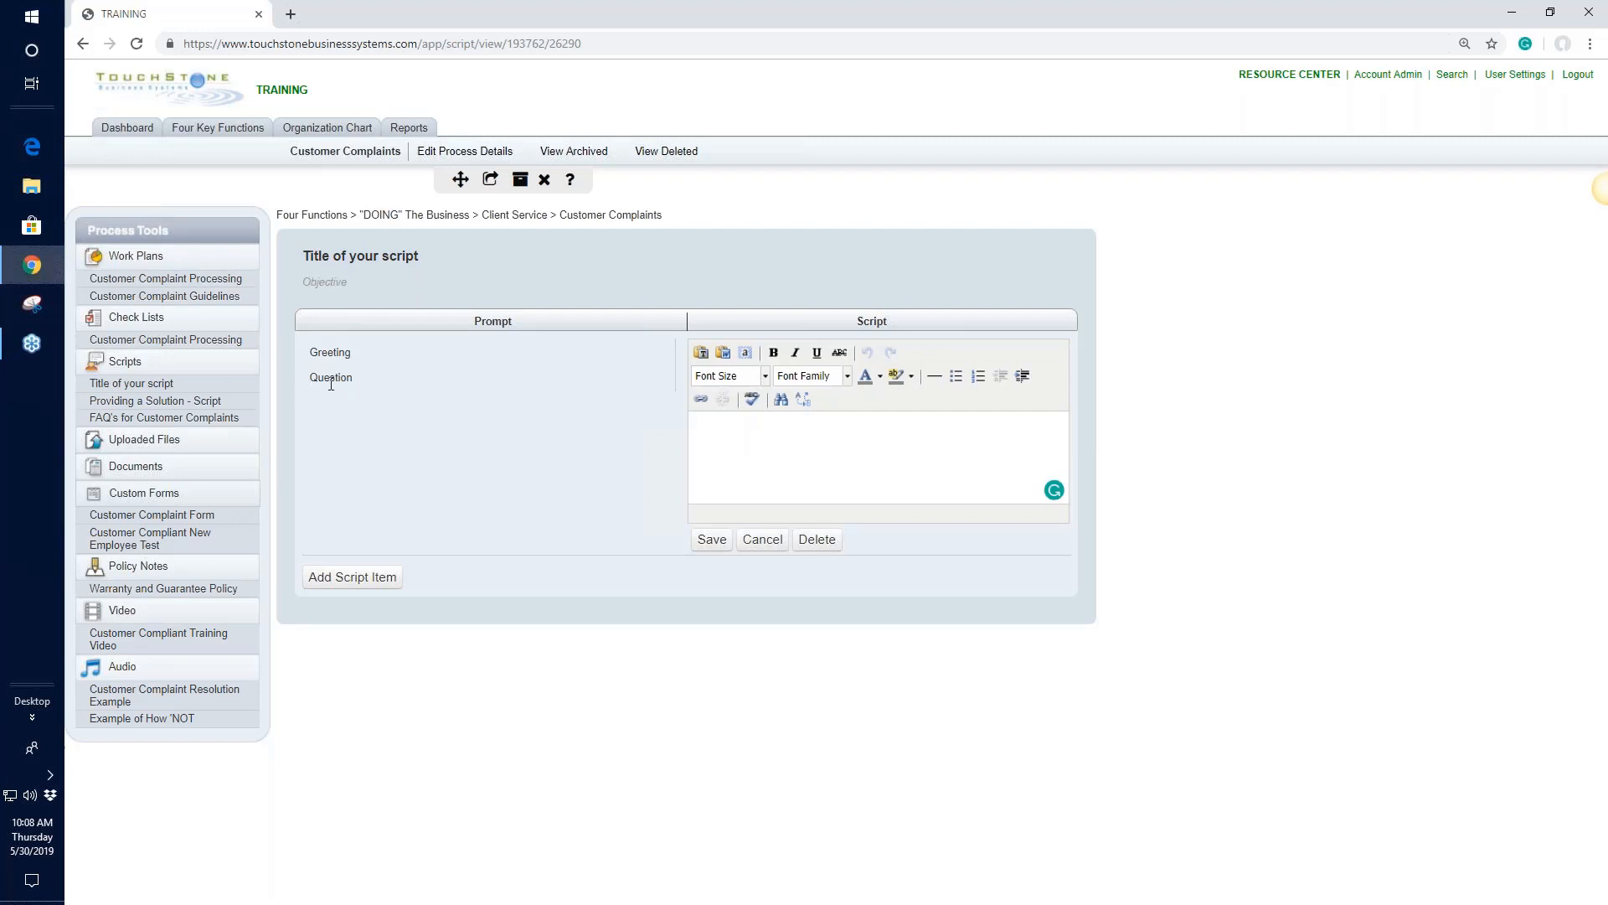
{"action": "type", "text": "Hi Thanks fo"}
{"action": "type", "text": "r "}
{"action": "type", "text": "calling "}
{"action": "type", "text": "A"}
{"action": "type", "text": "nswer"}
{"action": "left_click", "coordinate": [712, 540]}
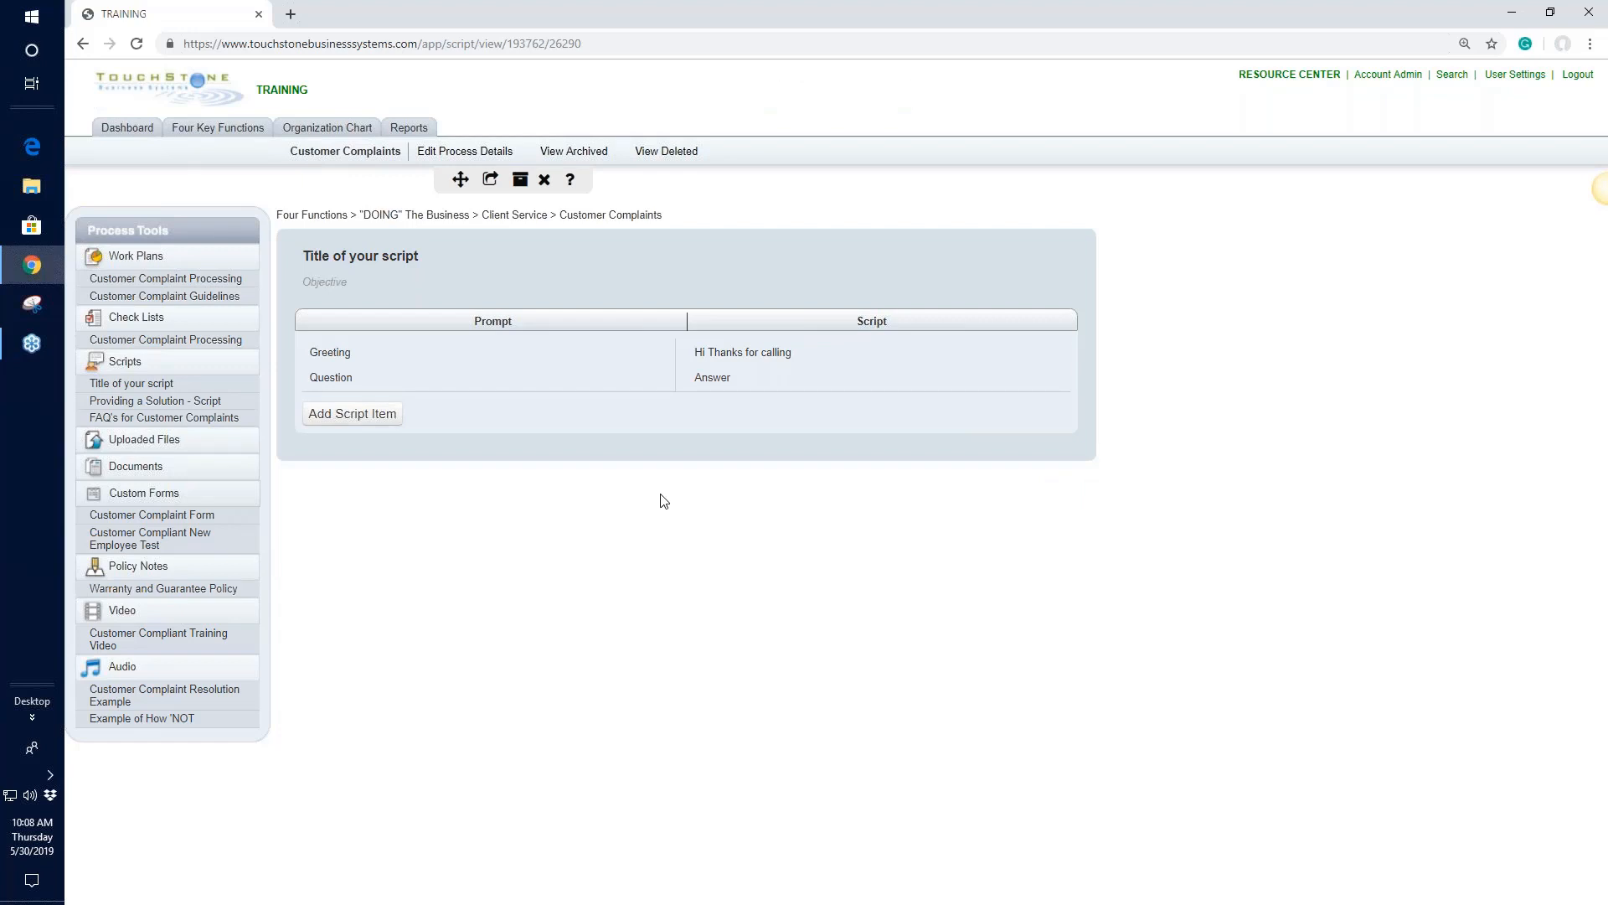
Step: Add a second script item with the prompt "Question" and the script text "Answer", saving both
{"action": "left_click", "coordinate": [355, 413]}
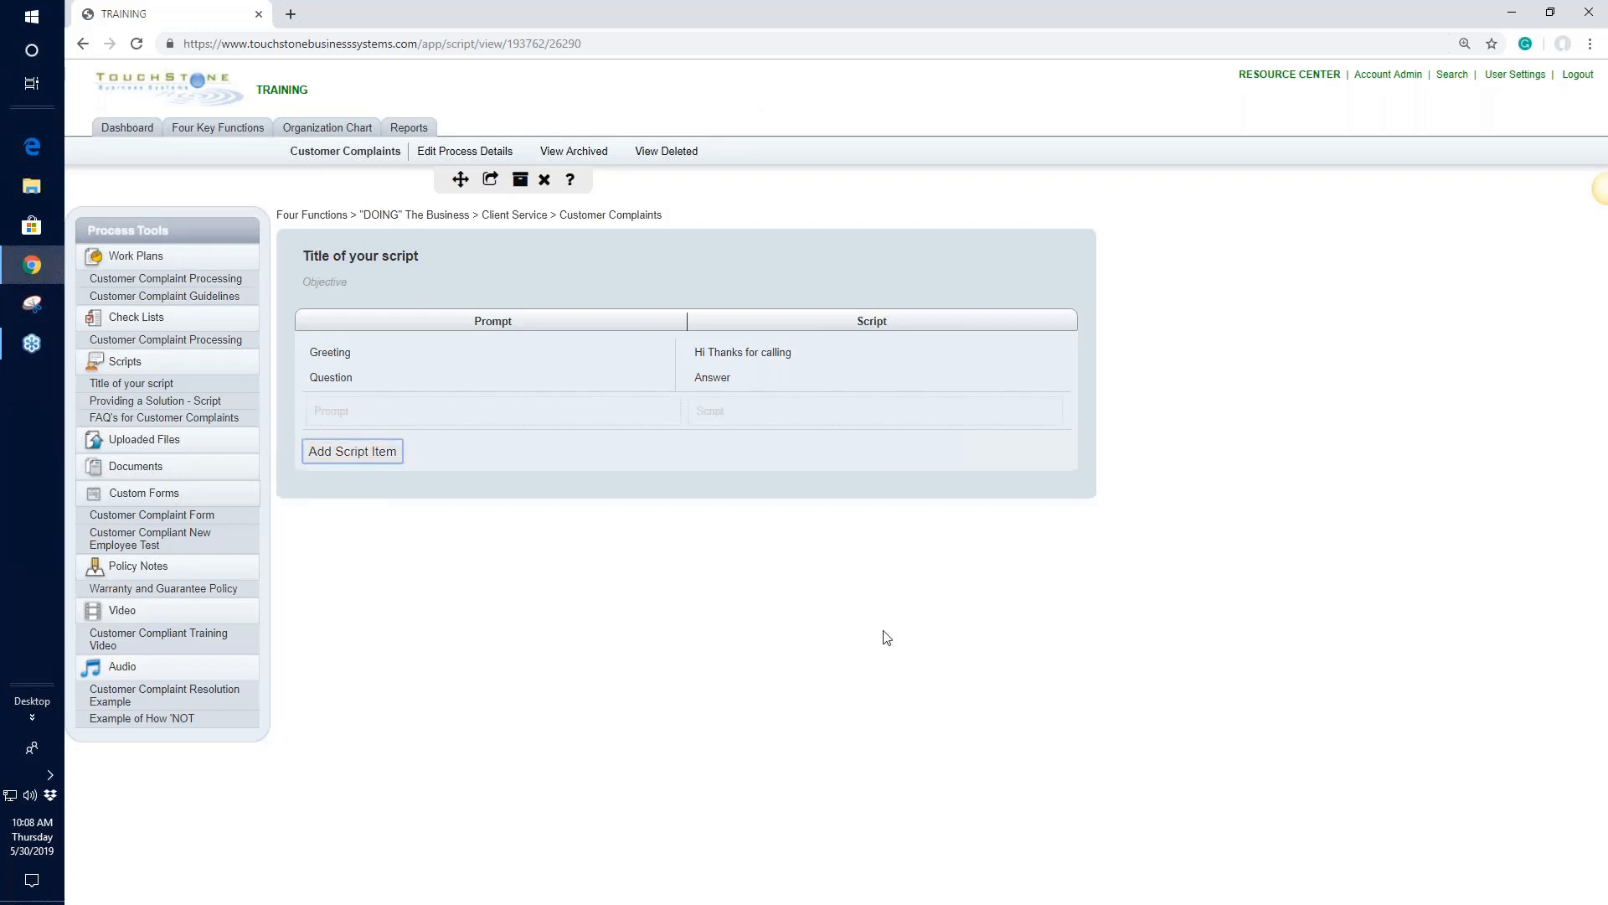
{"action": "left_click", "coordinate": [342, 412]}
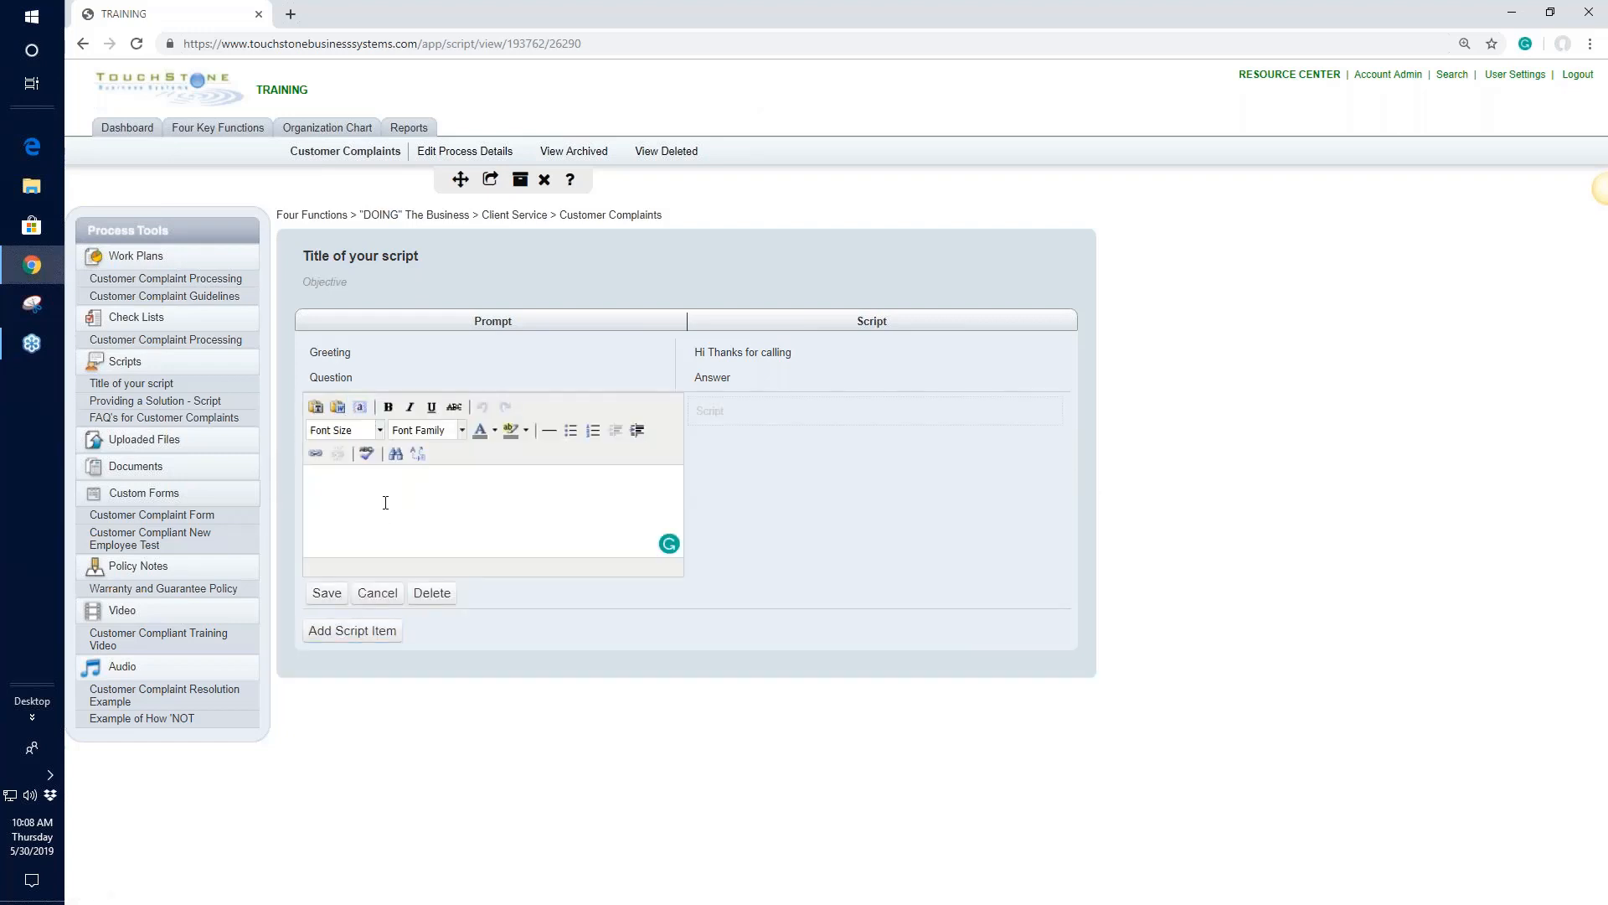
{"action": "type", "text": "Wh"}
{"action": "key", "text": "BackSpace"}
{"action": "type", "text": "Question"}
{"action": "left_click", "coordinate": [327, 593]}
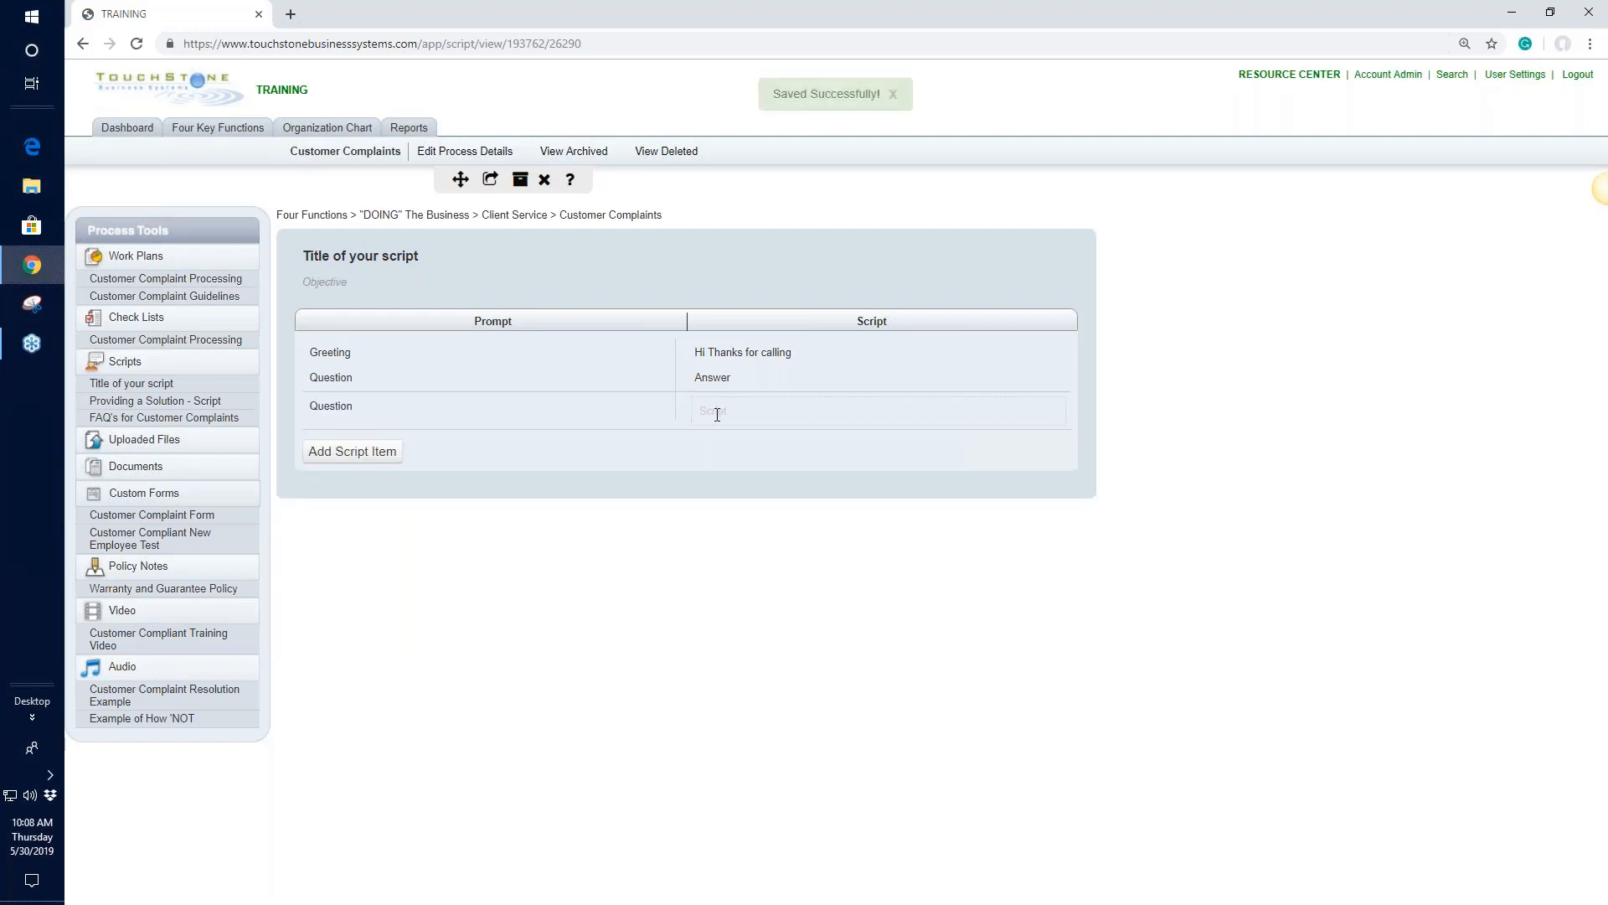
{"action": "left_click", "coordinate": [708, 412]}
{"action": "type", "text": "Answe"}
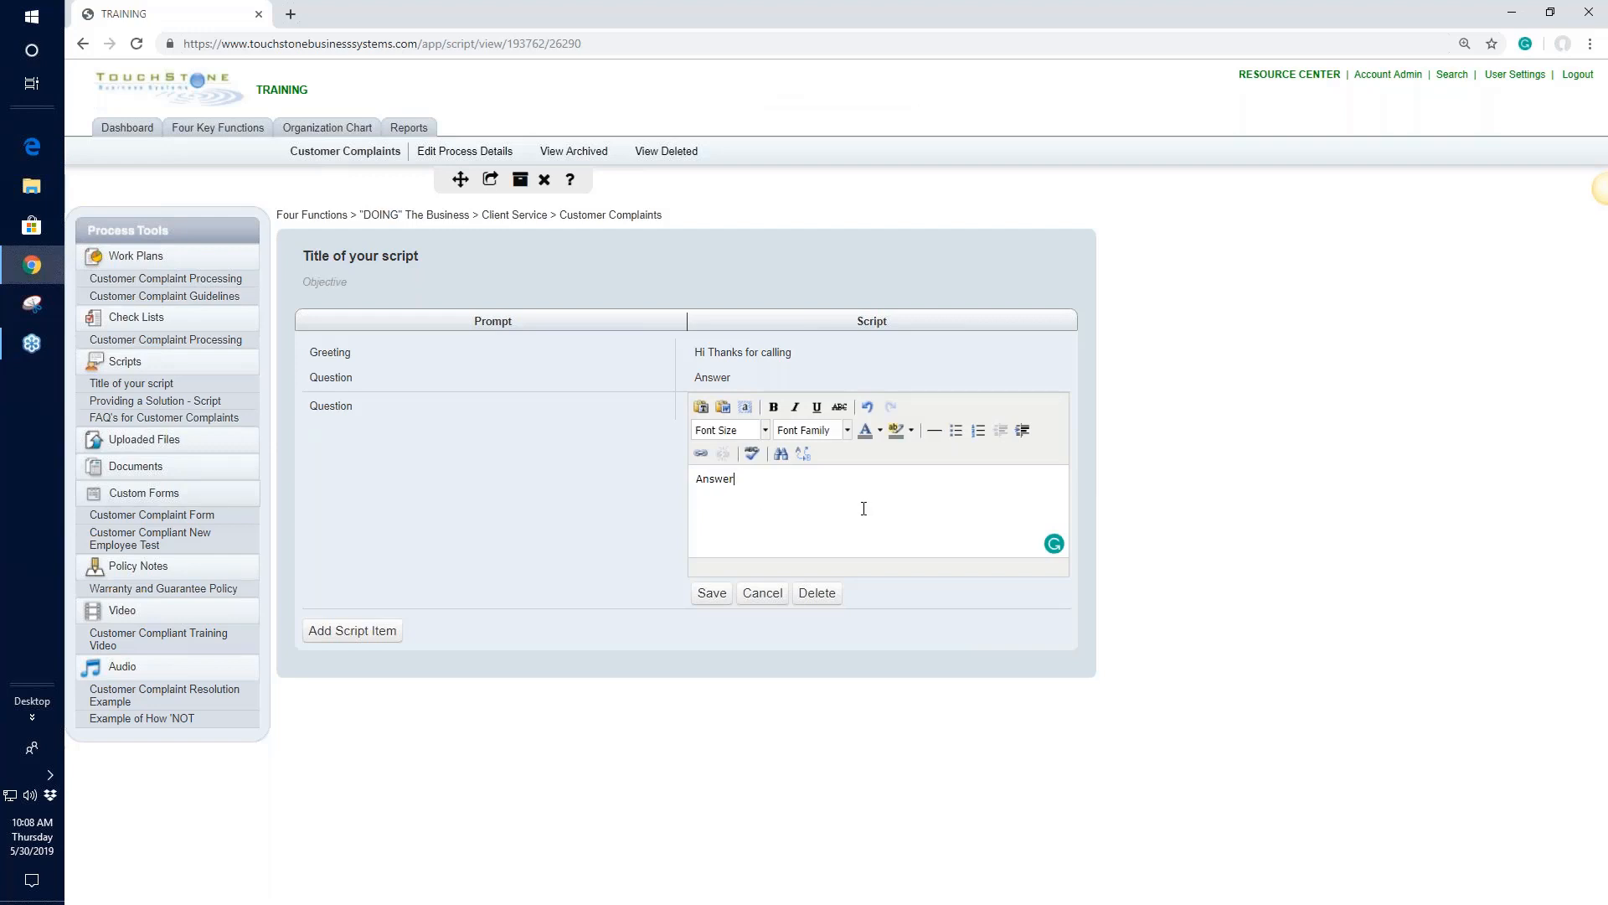
{"action": "type", "text": "r"}
{"action": "left_click", "coordinate": [712, 593]}
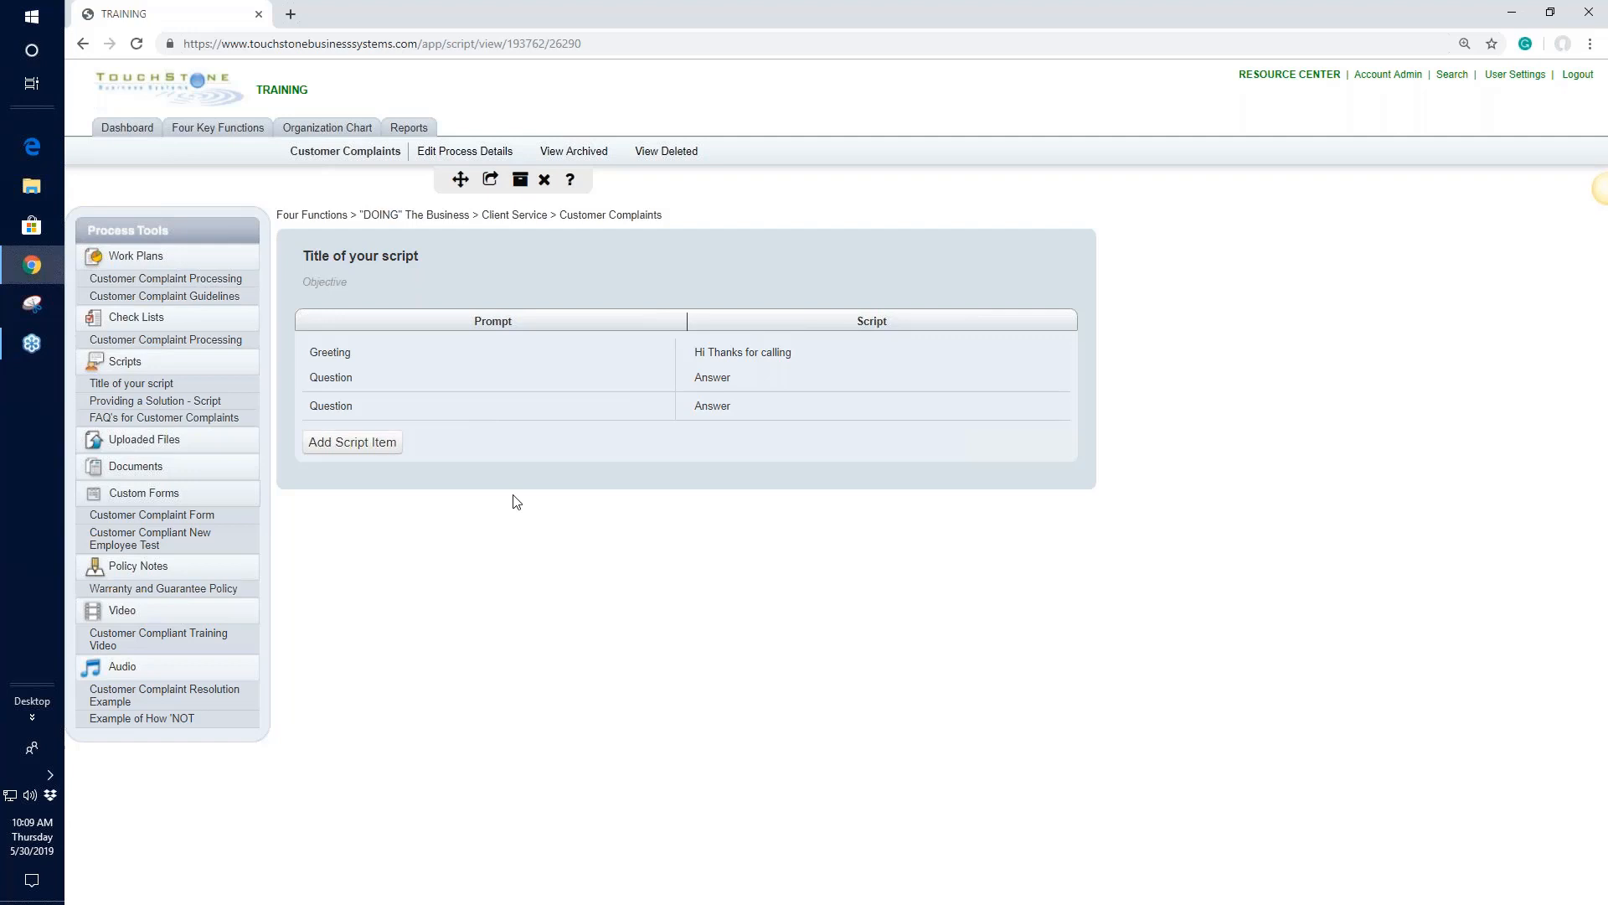
Step: Open and re-save the Greeting prompt, and move the second Question and Answer item above the Greeting item
{"action": "left_click", "coordinate": [334, 356]}
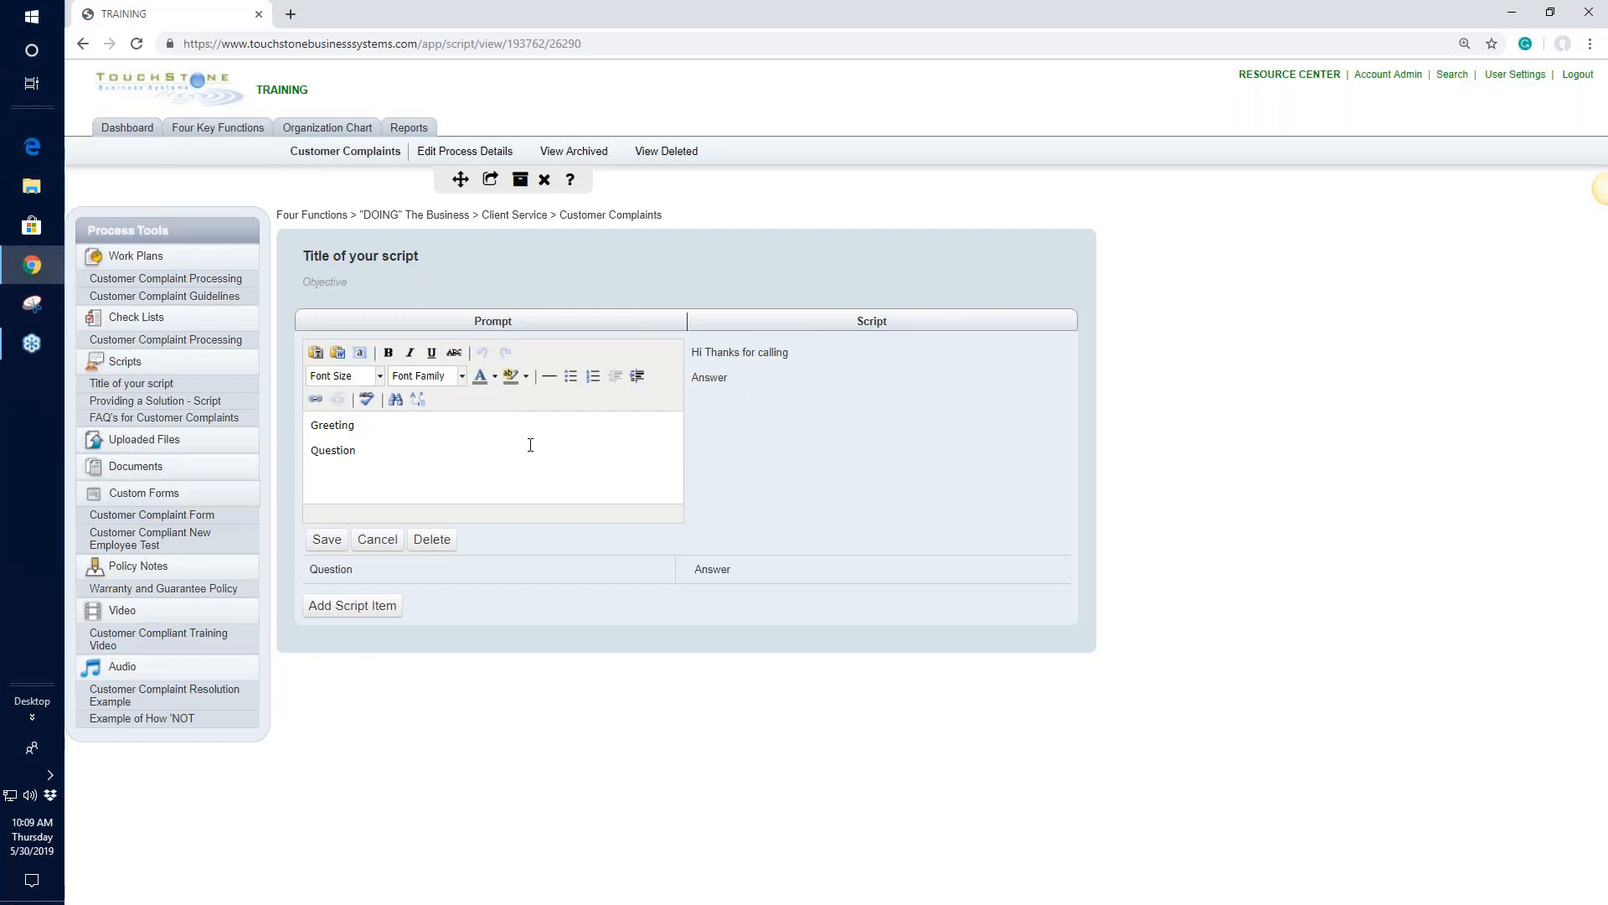
{"action": "left_click", "coordinate": [327, 541]}
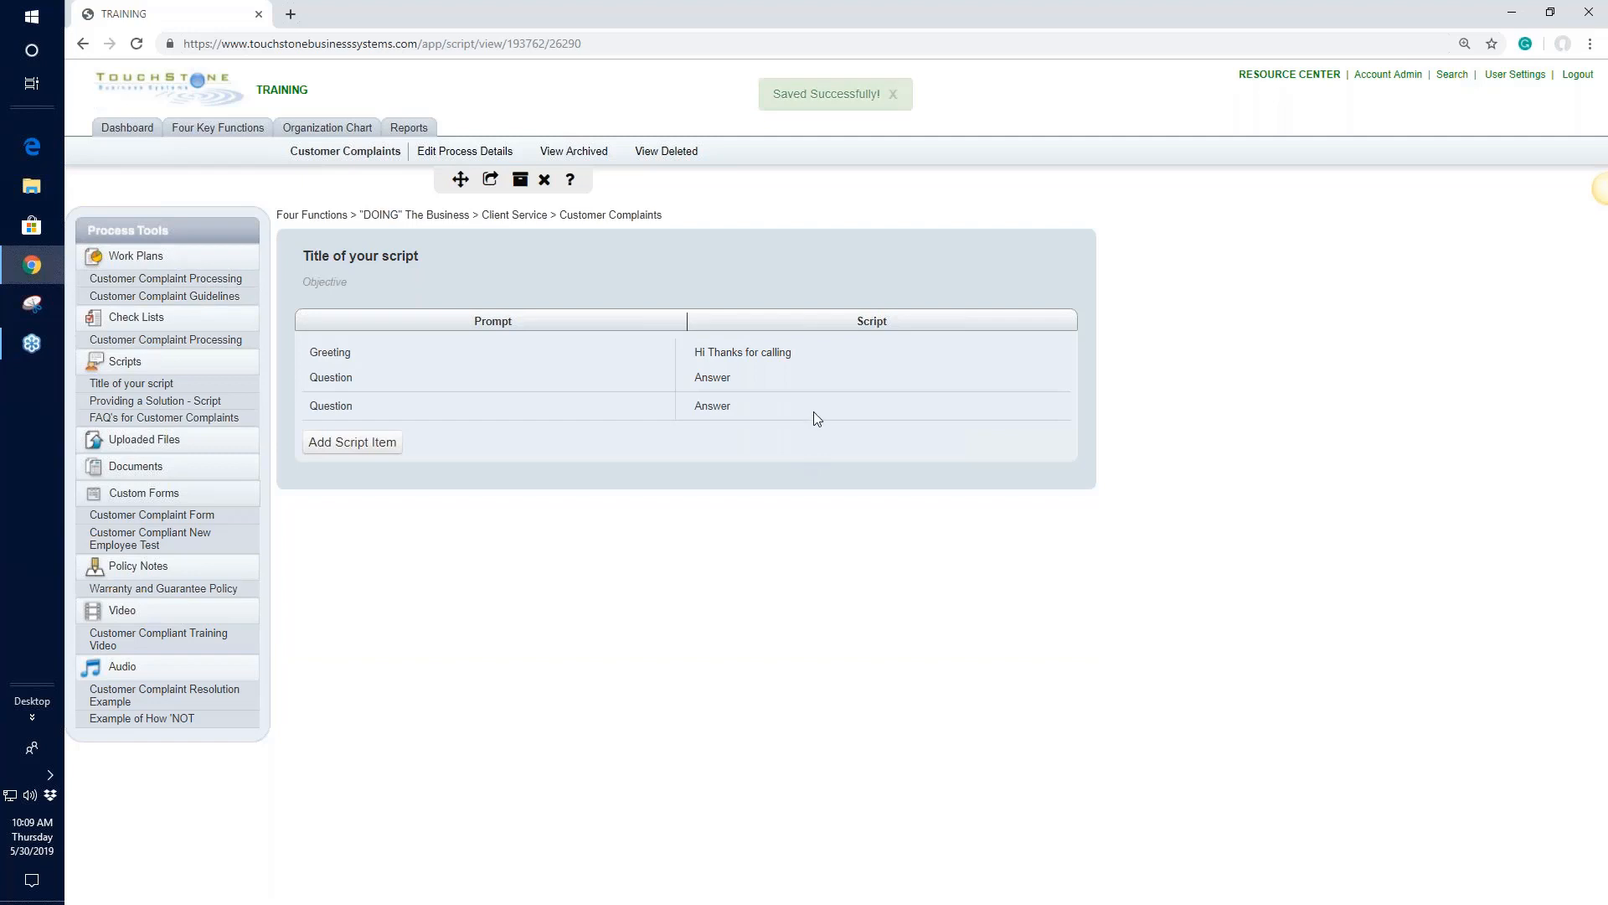
{"action": "left_click_drag", "start_coordinate": [813, 407], "coordinate": [806, 335]}
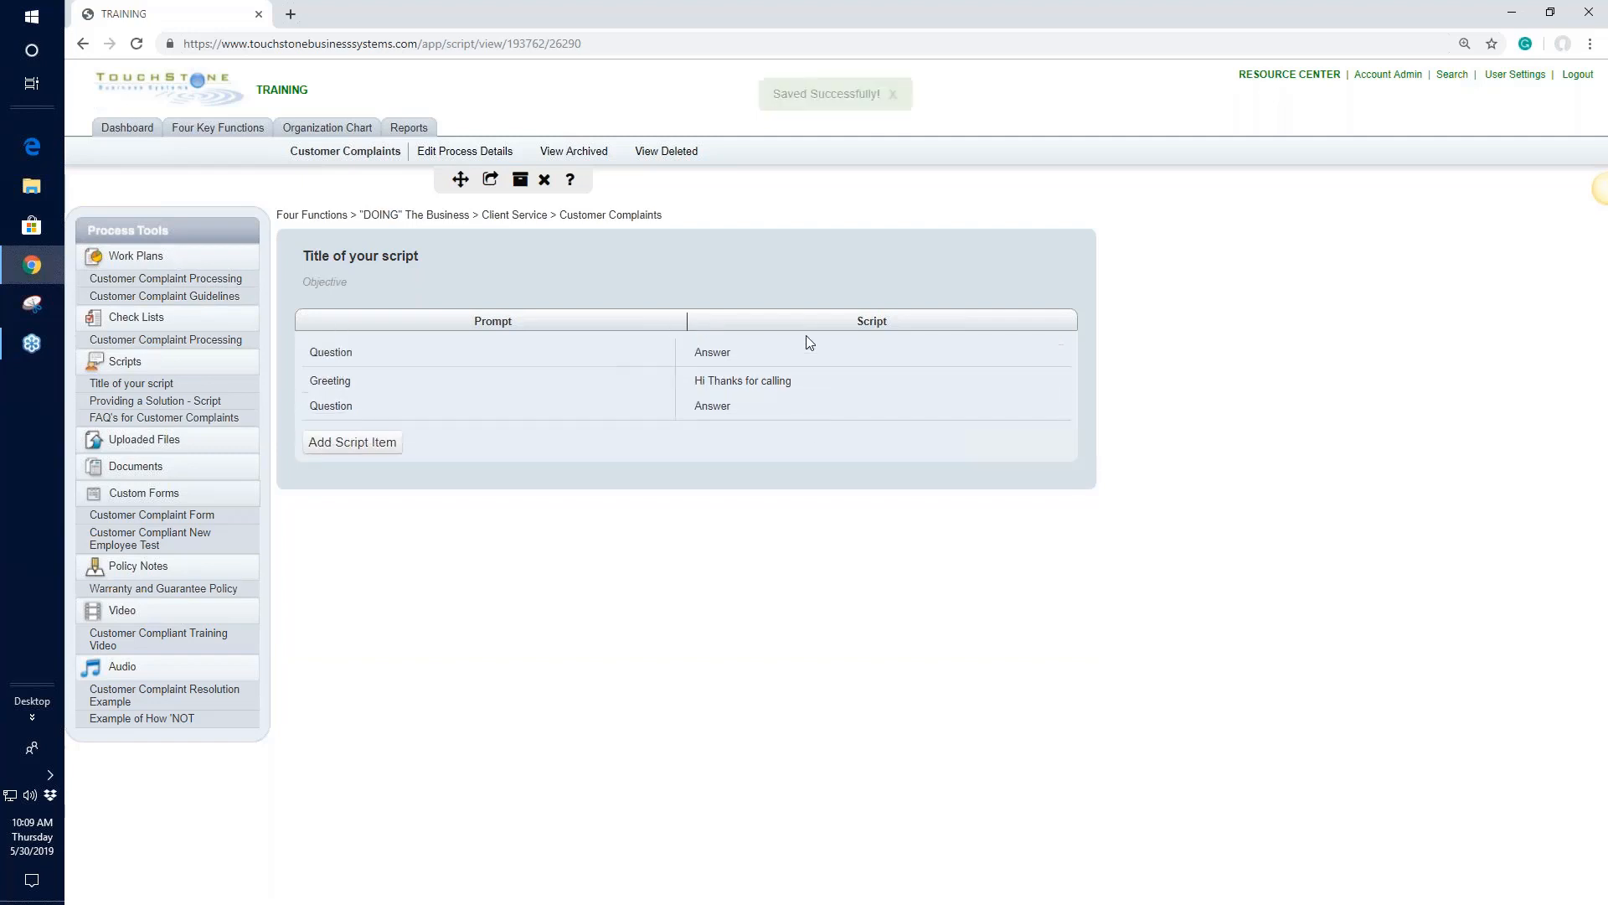
{"action": "left_click_drag", "start_coordinate": [847, 411], "coordinate": [834, 354]}
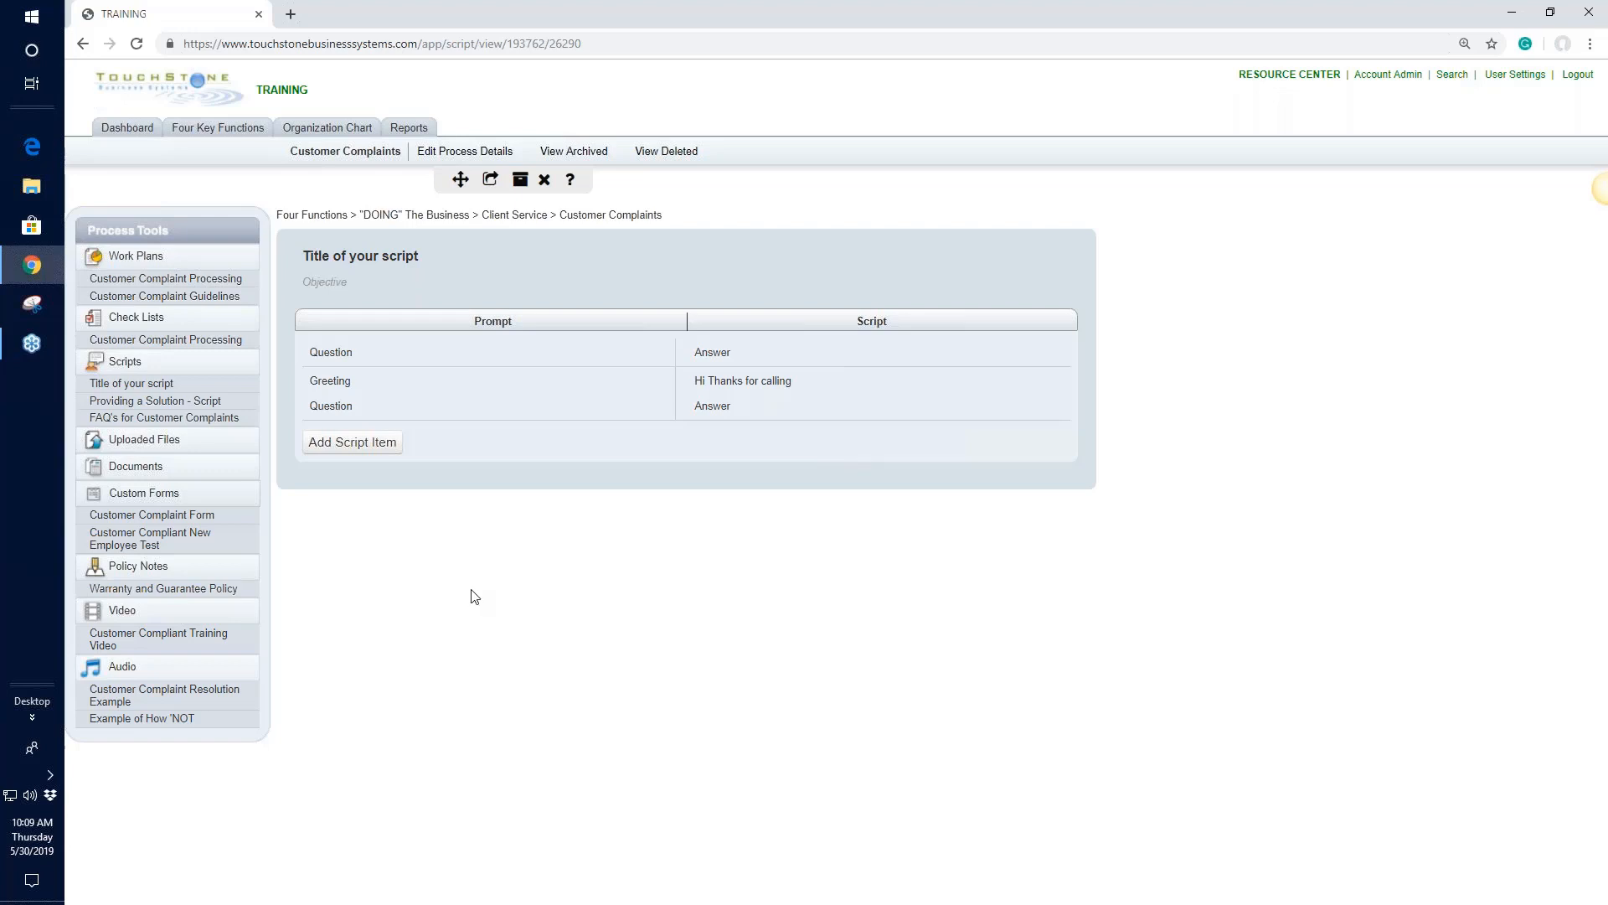
Step: Review the existing "Providing a Solution - Script" and open the "FAQ's for Customer Complaints" script
{"action": "left_click", "coordinate": [168, 402]}
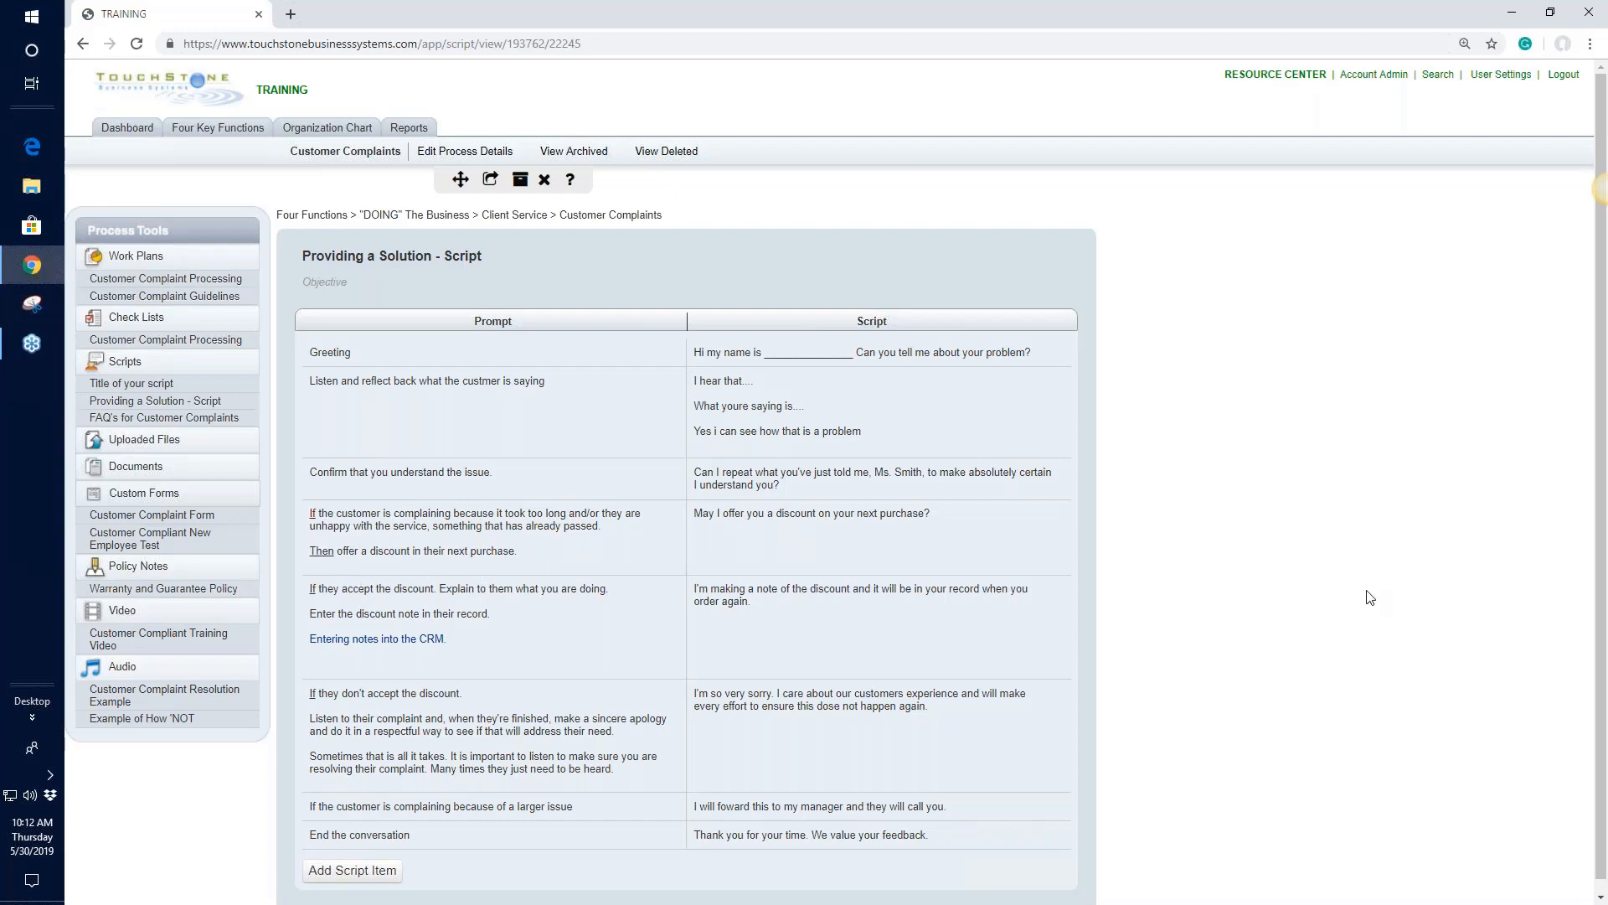
{"action": "scroll", "coordinate": [1368, 597], "scroll_direction": "down", "scroll_amount": 1}
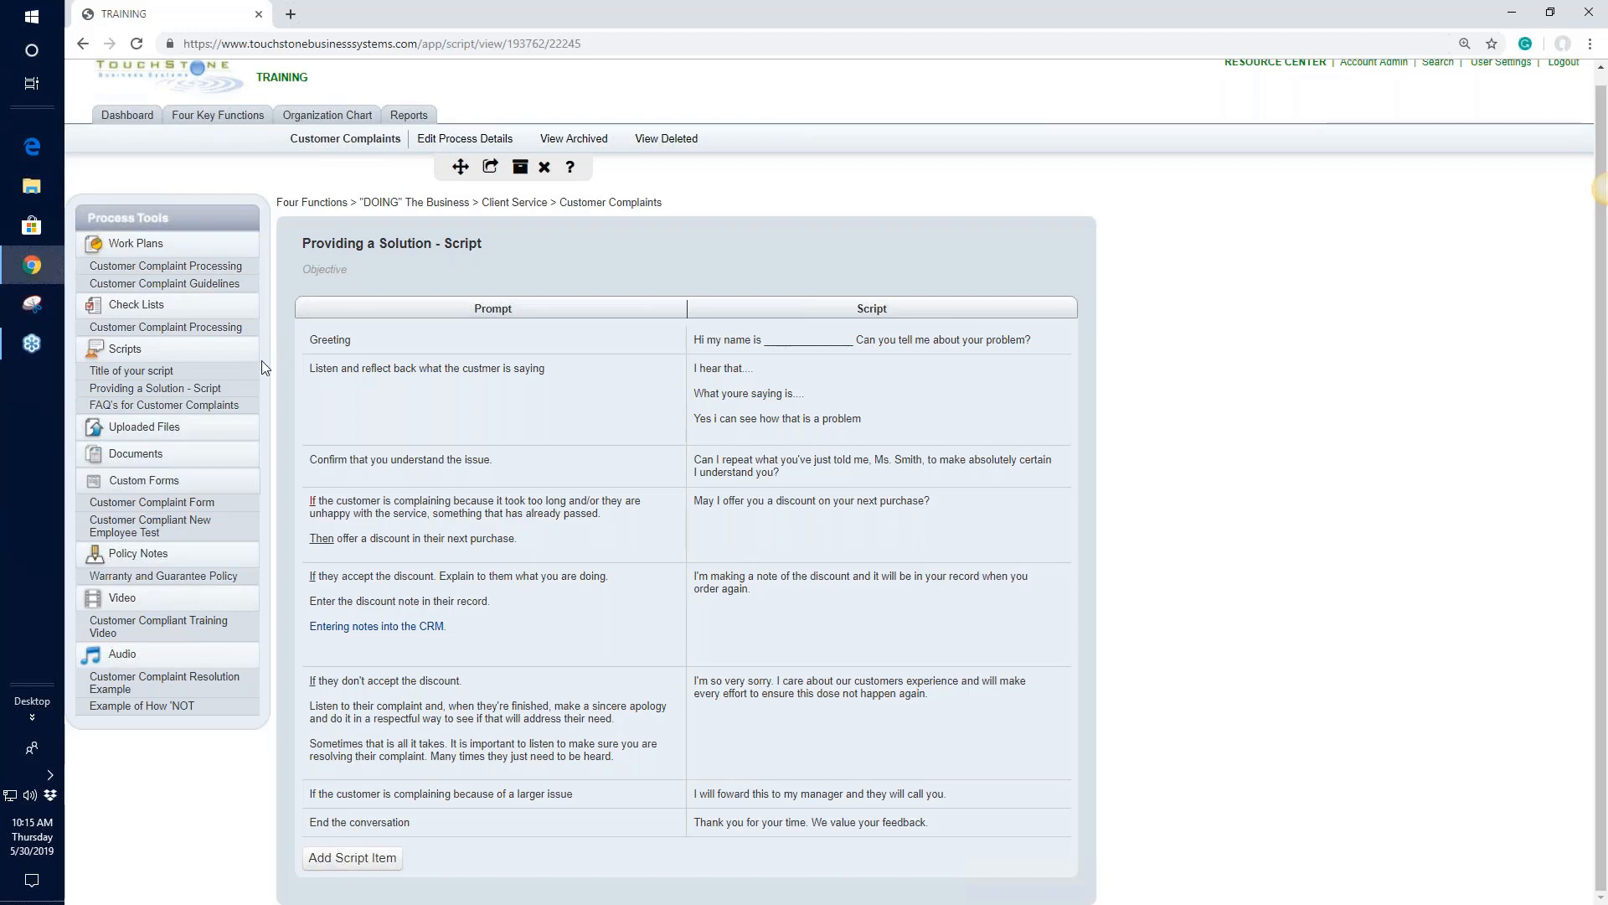
{"action": "left_click", "coordinate": [195, 405]}
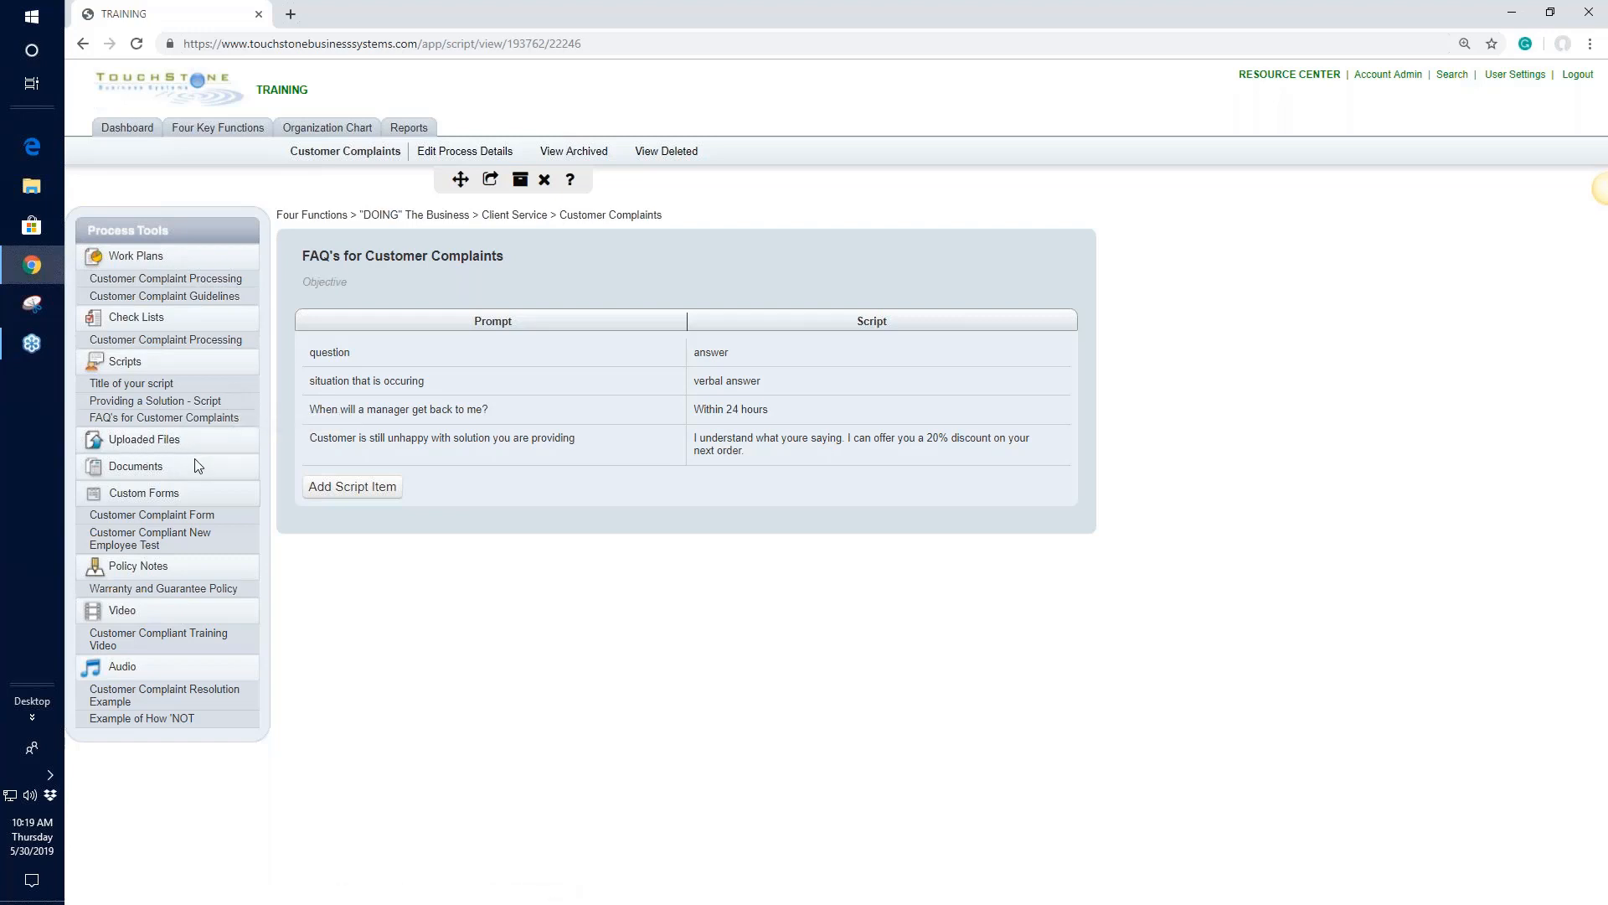
Step: Start a new uploaded file entry for Customer Complaints with the title "Name of file", leaving its objective blank
{"action": "left_click", "coordinate": [138, 450]}
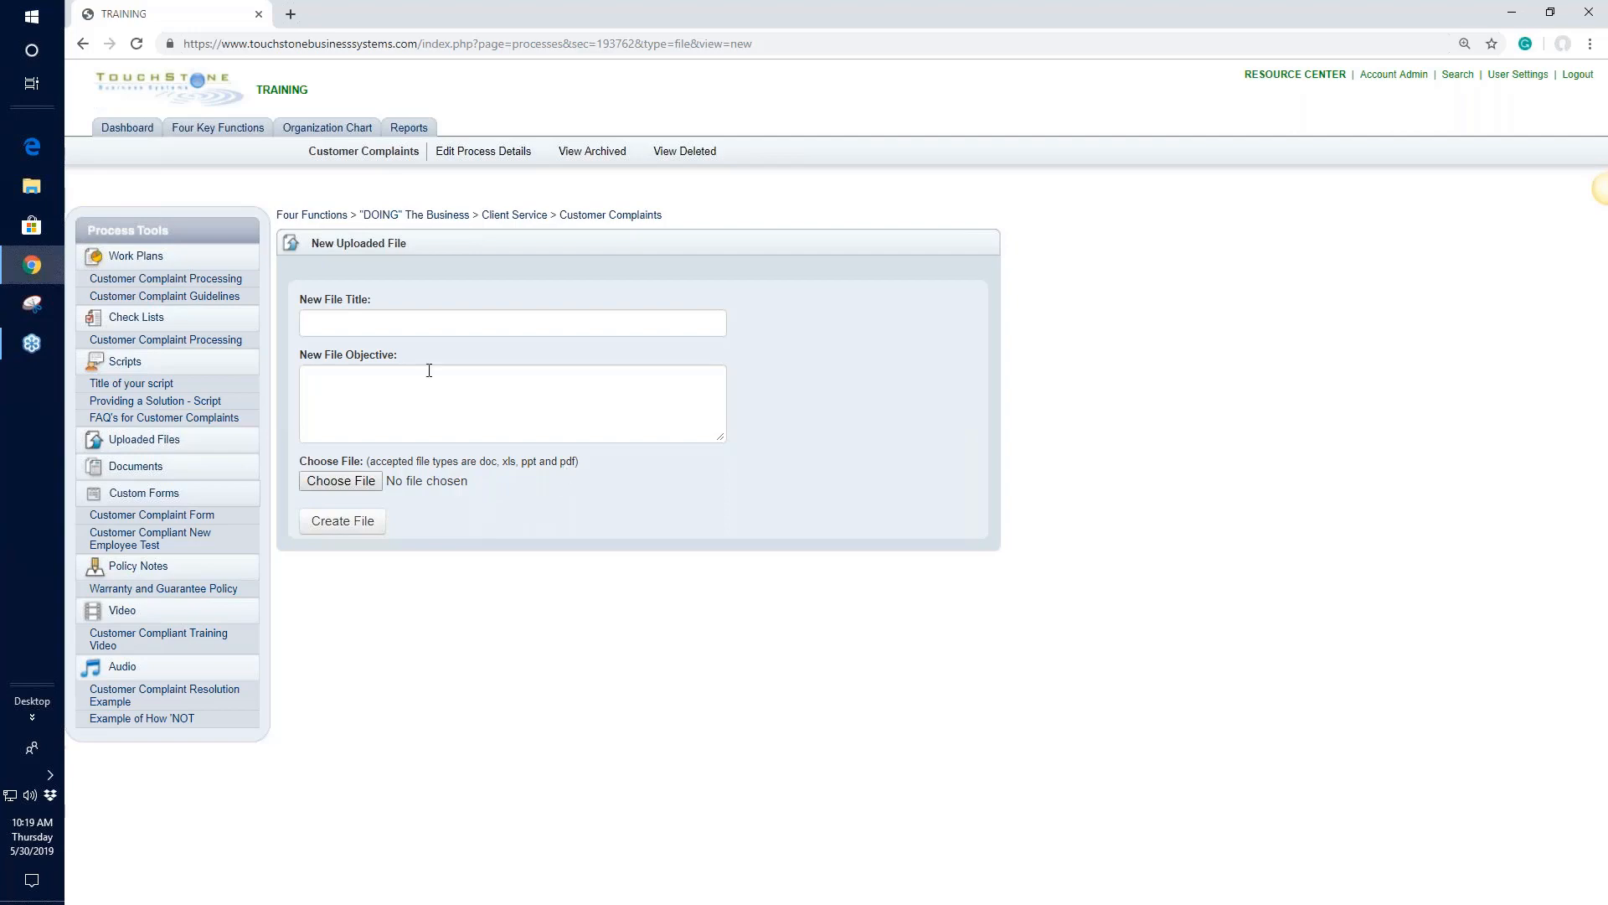
{"action": "left_click", "coordinate": [395, 329]}
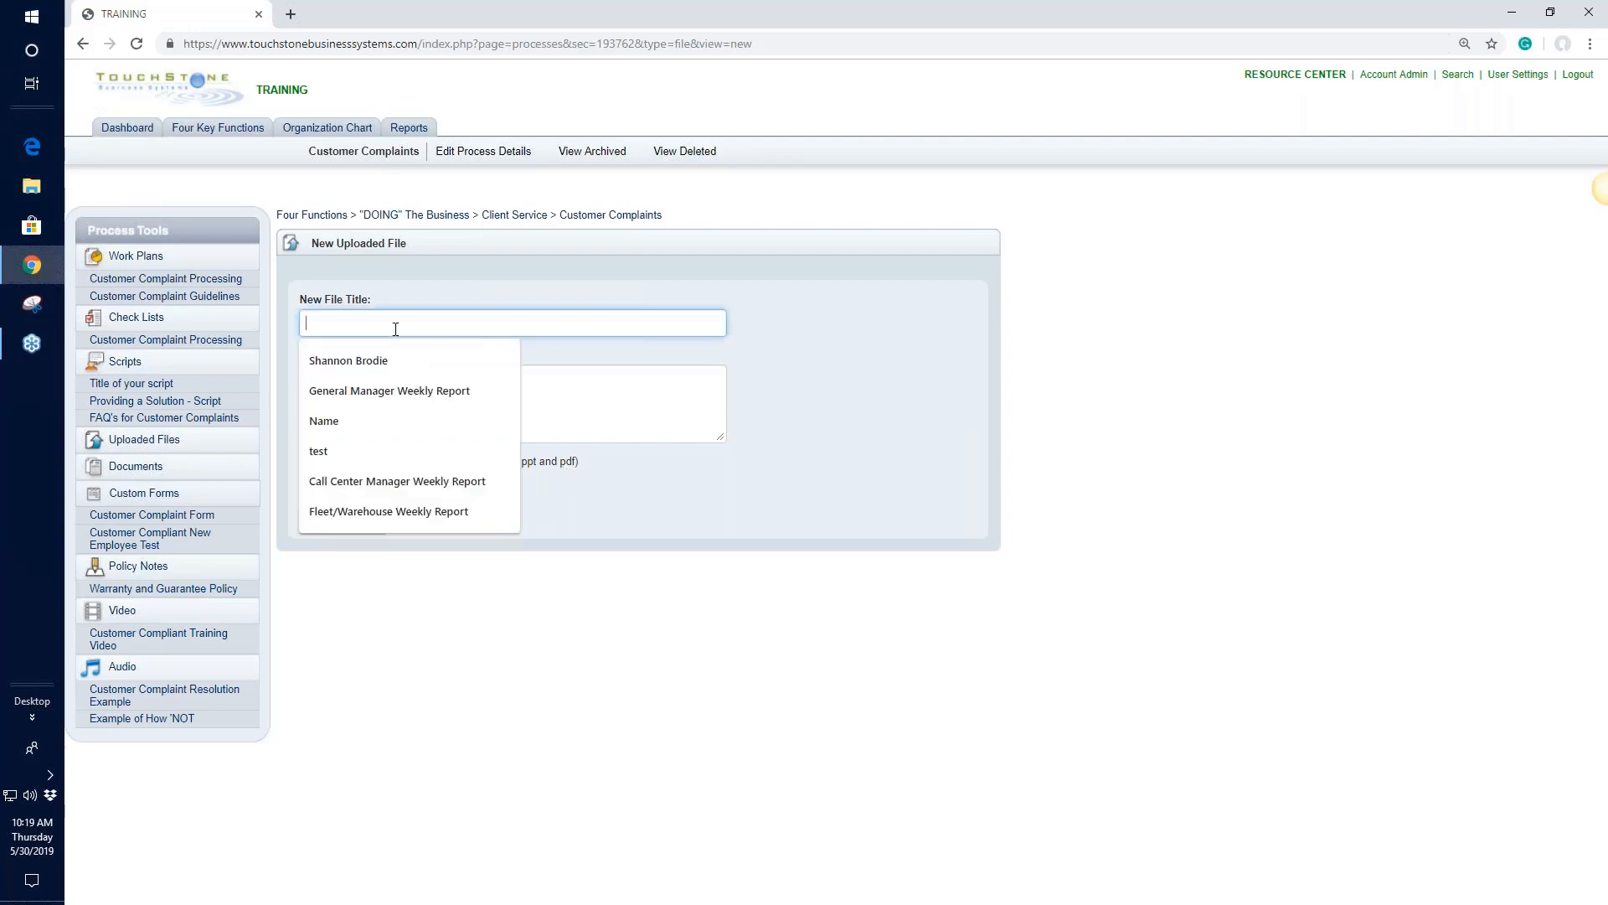
{"action": "type", "text": "Name of fil"}
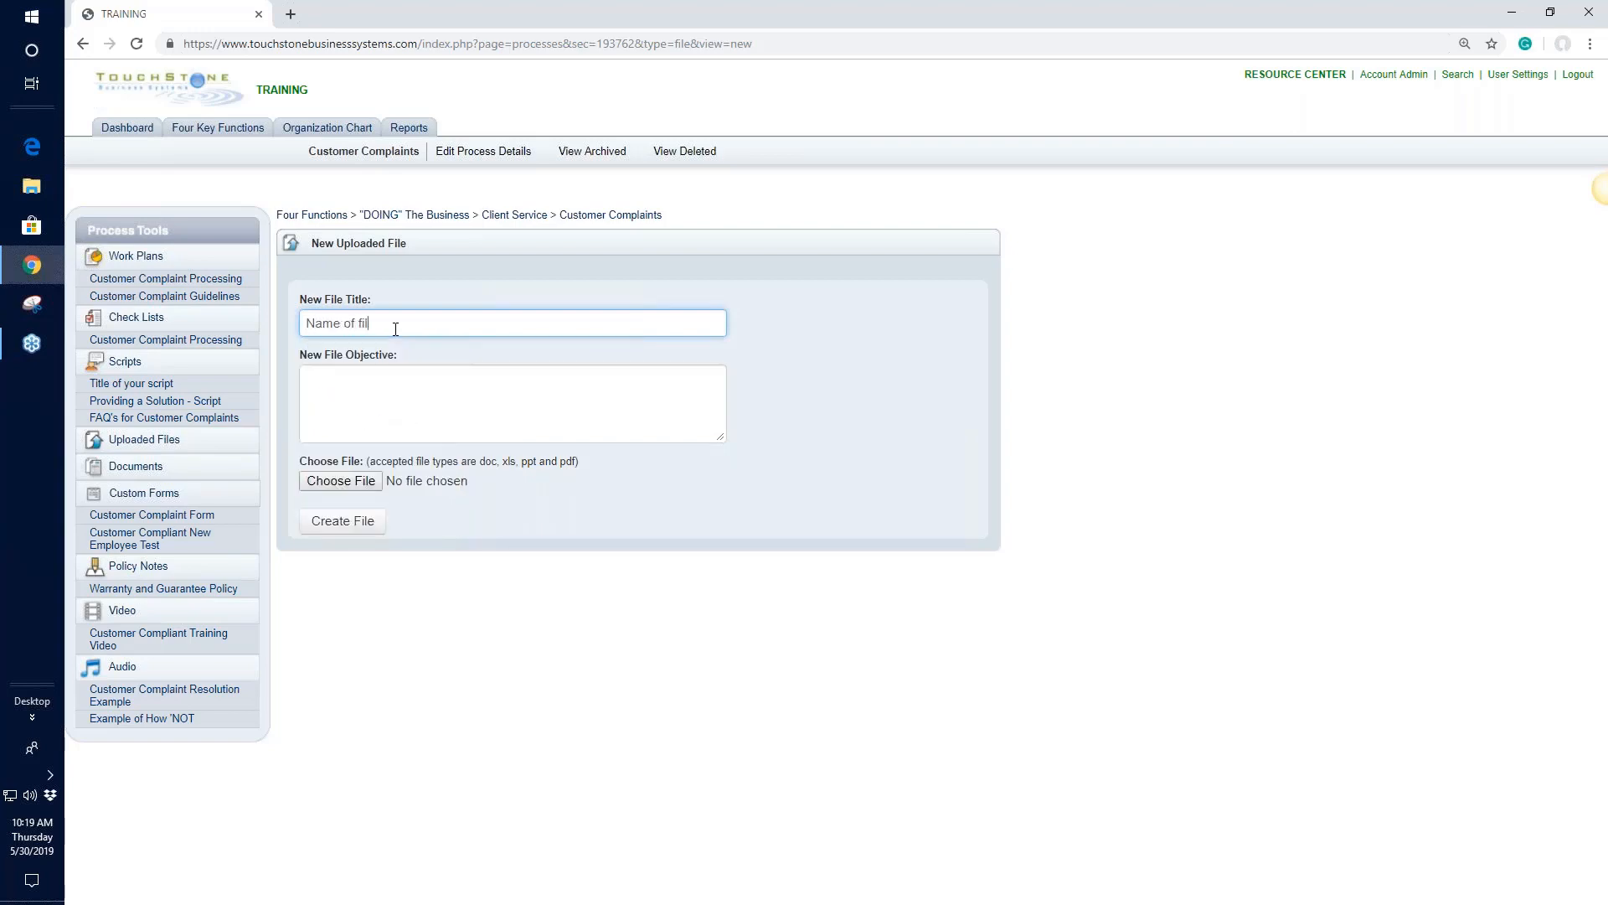
{"action": "type", "text": "e"}
{"action": "left_click", "coordinate": [397, 389]}
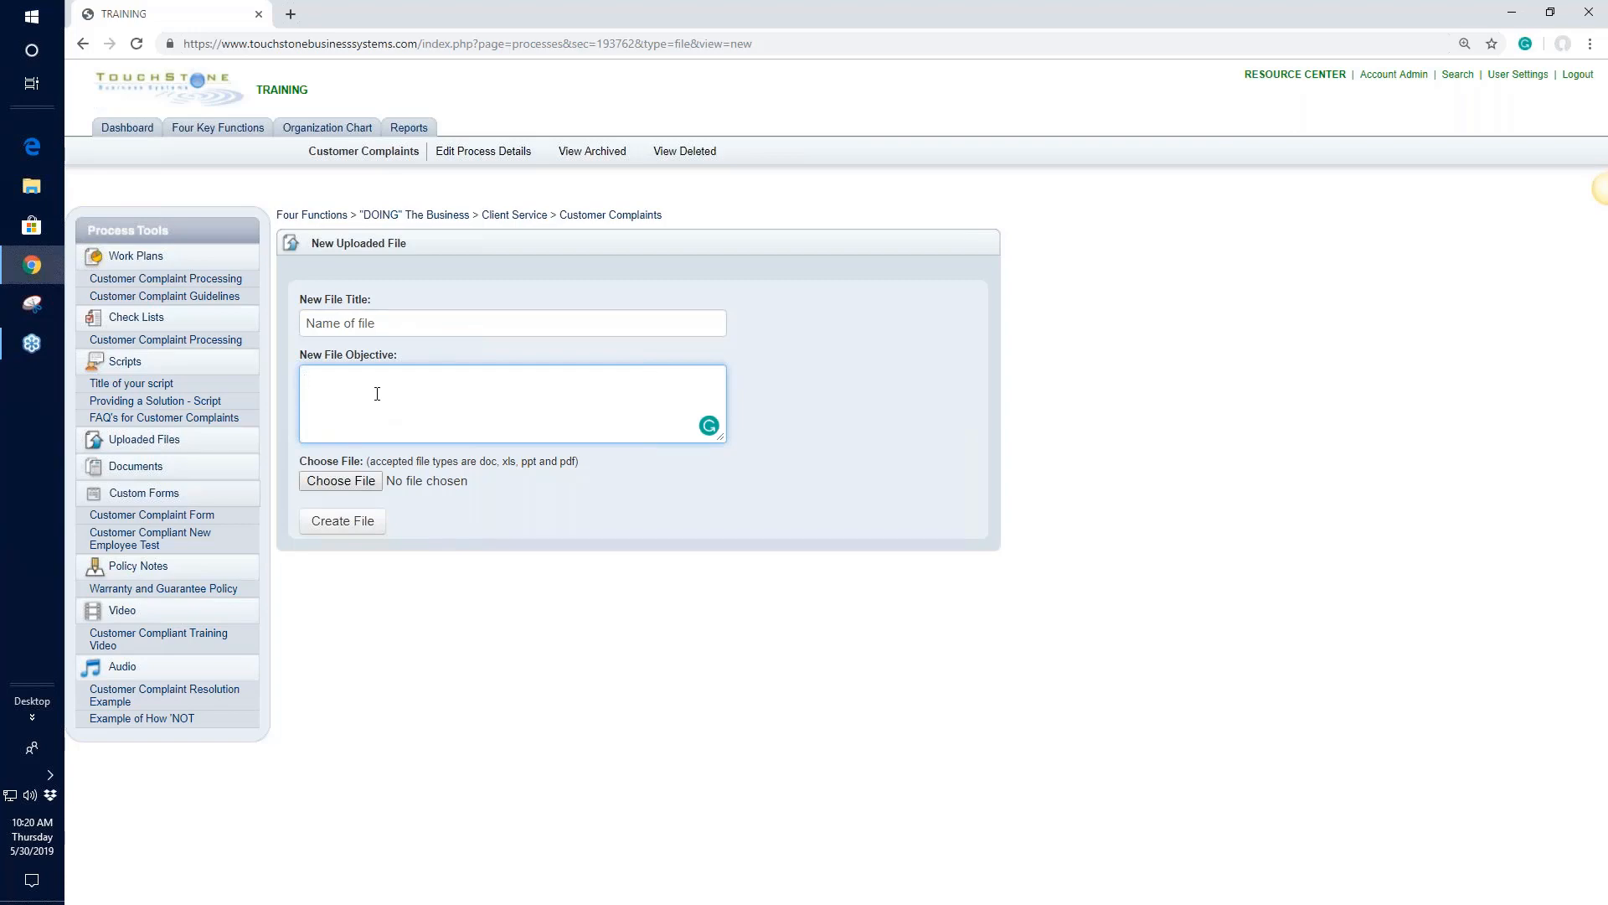
Step: Attach the "Customer Compliants Tracking sheet" Excel file from the Desktop and create the uploaded file entry
{"action": "left_click", "coordinate": [349, 488]}
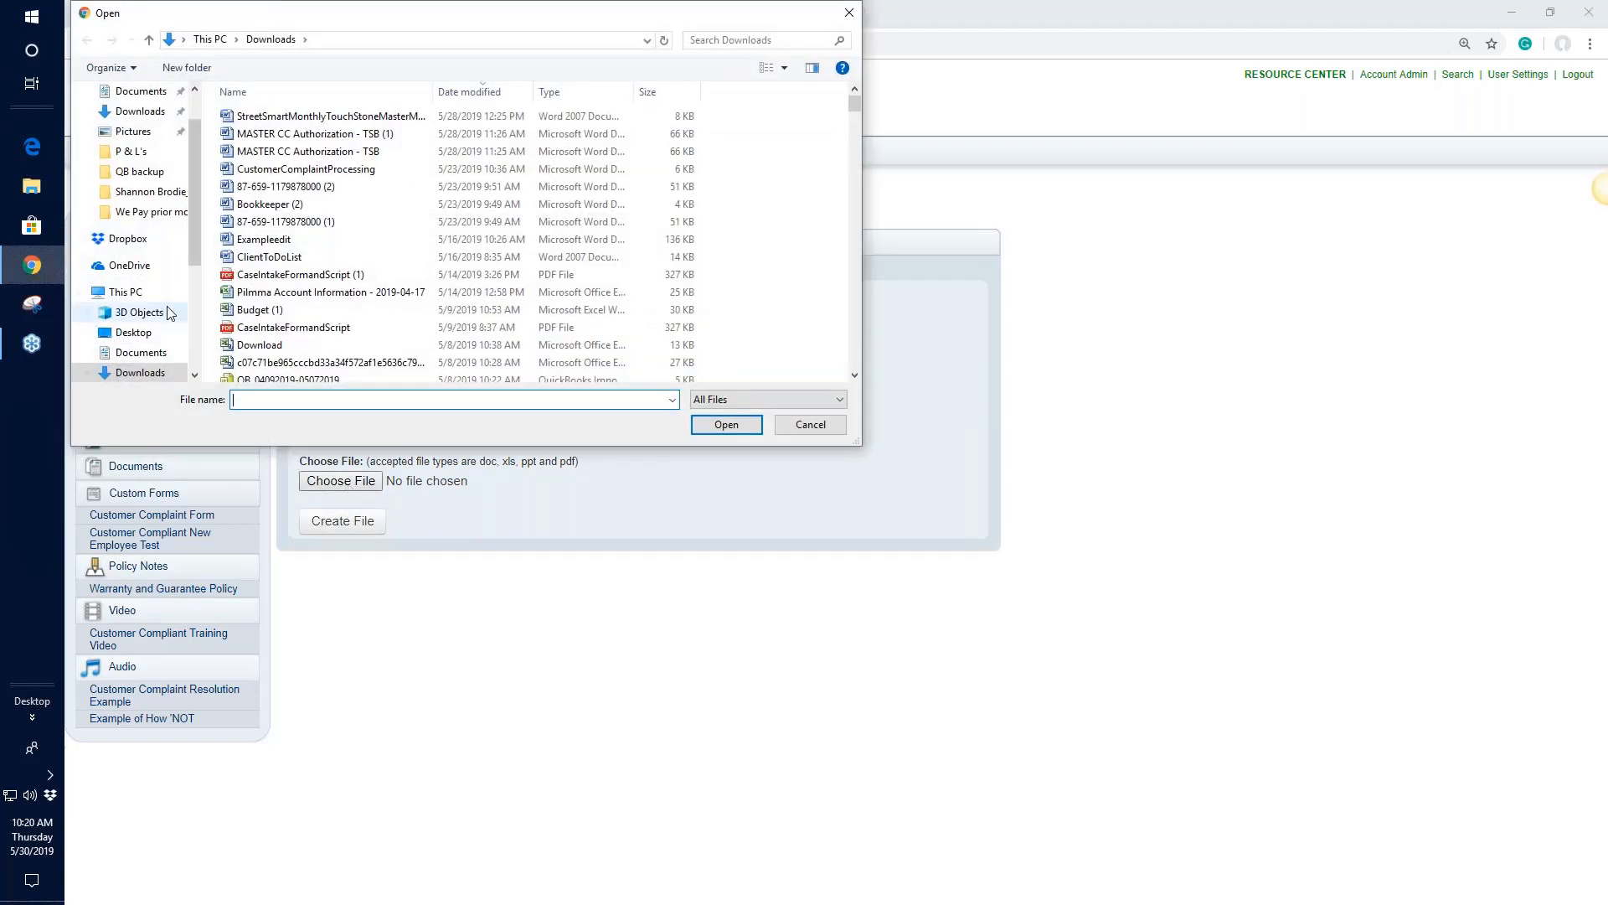
{"action": "left_click", "coordinate": [134, 333]}
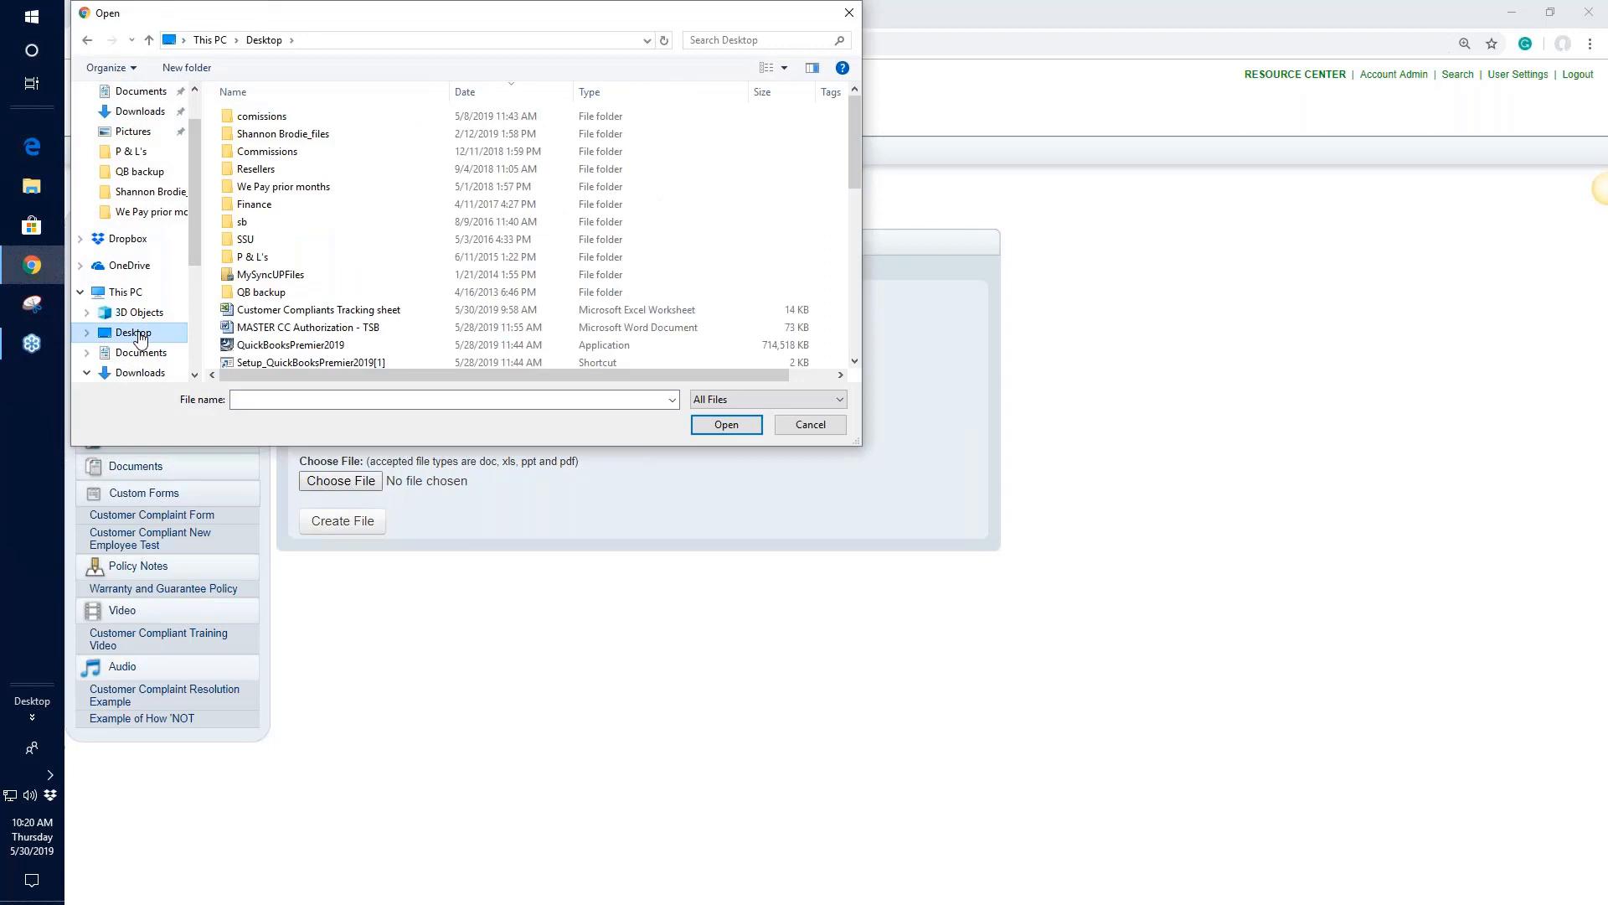
{"action": "double_click", "coordinate": [322, 312]}
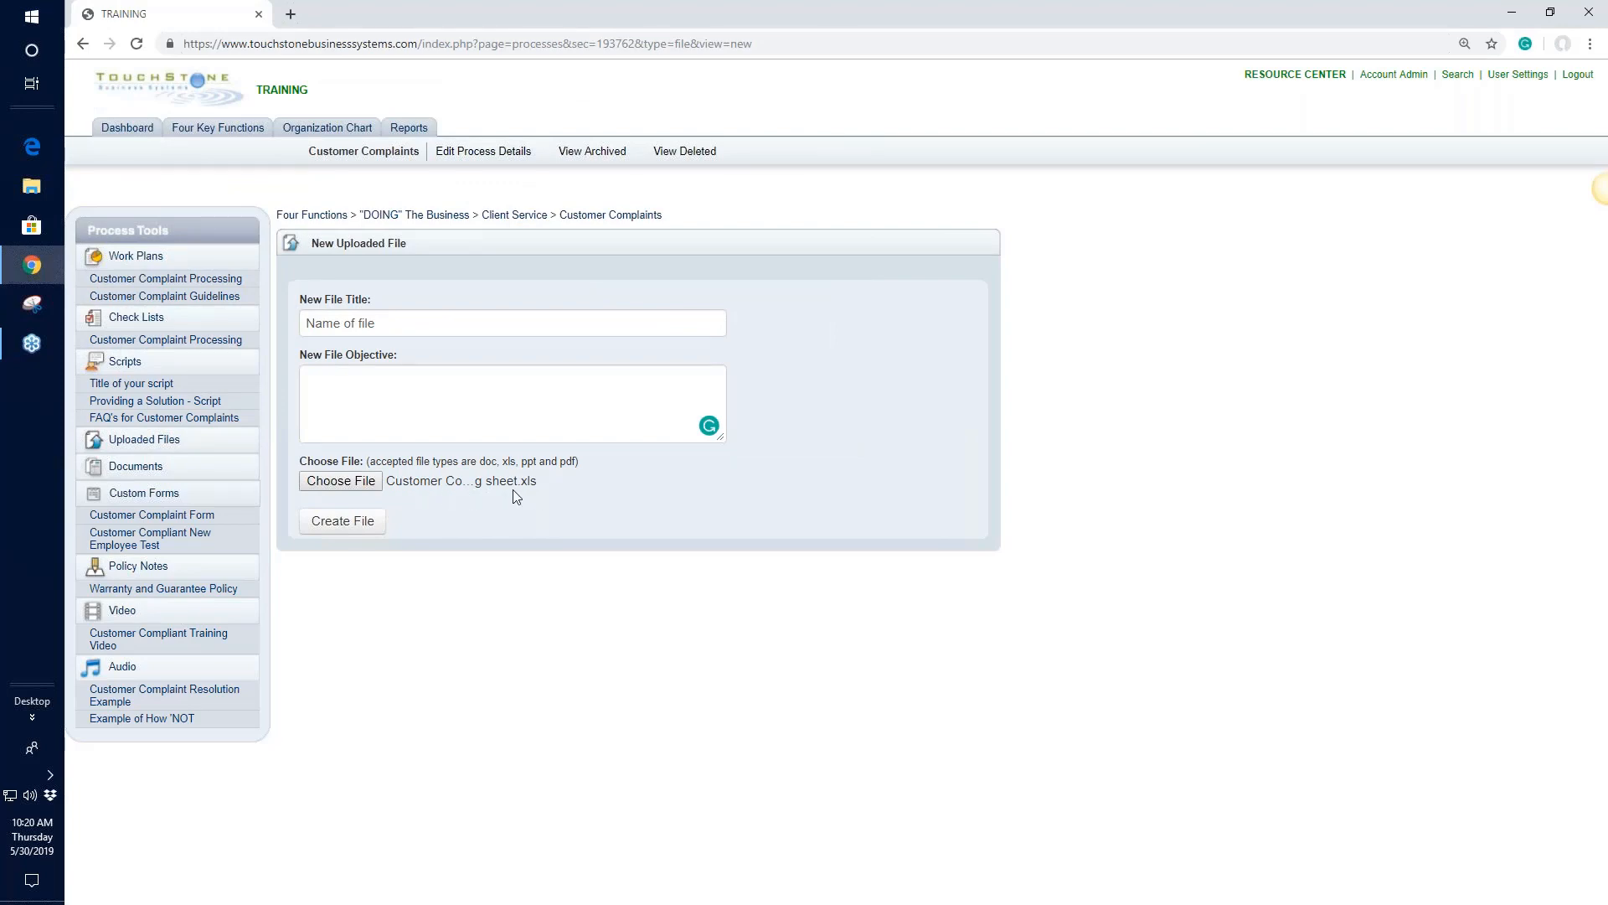
{"action": "left_click", "coordinate": [341, 523]}
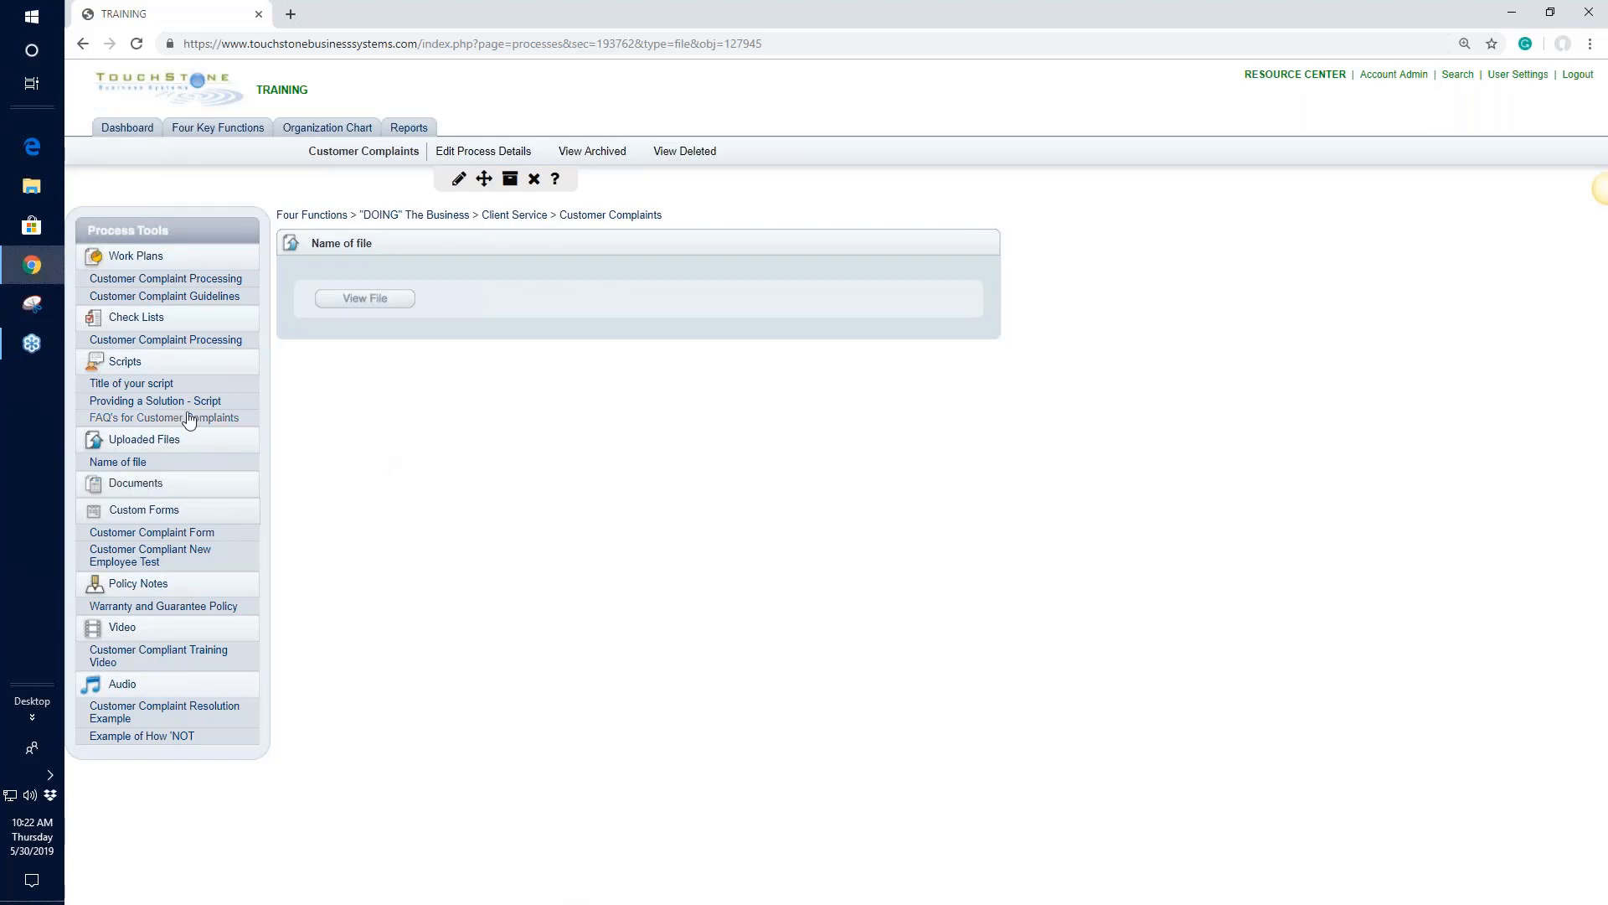
Step: Download and open the uploaded file in Excel, enter "change" in cell A1, and shrink the window to reveal the TouchStone page
{"action": "left_click", "coordinate": [364, 301]}
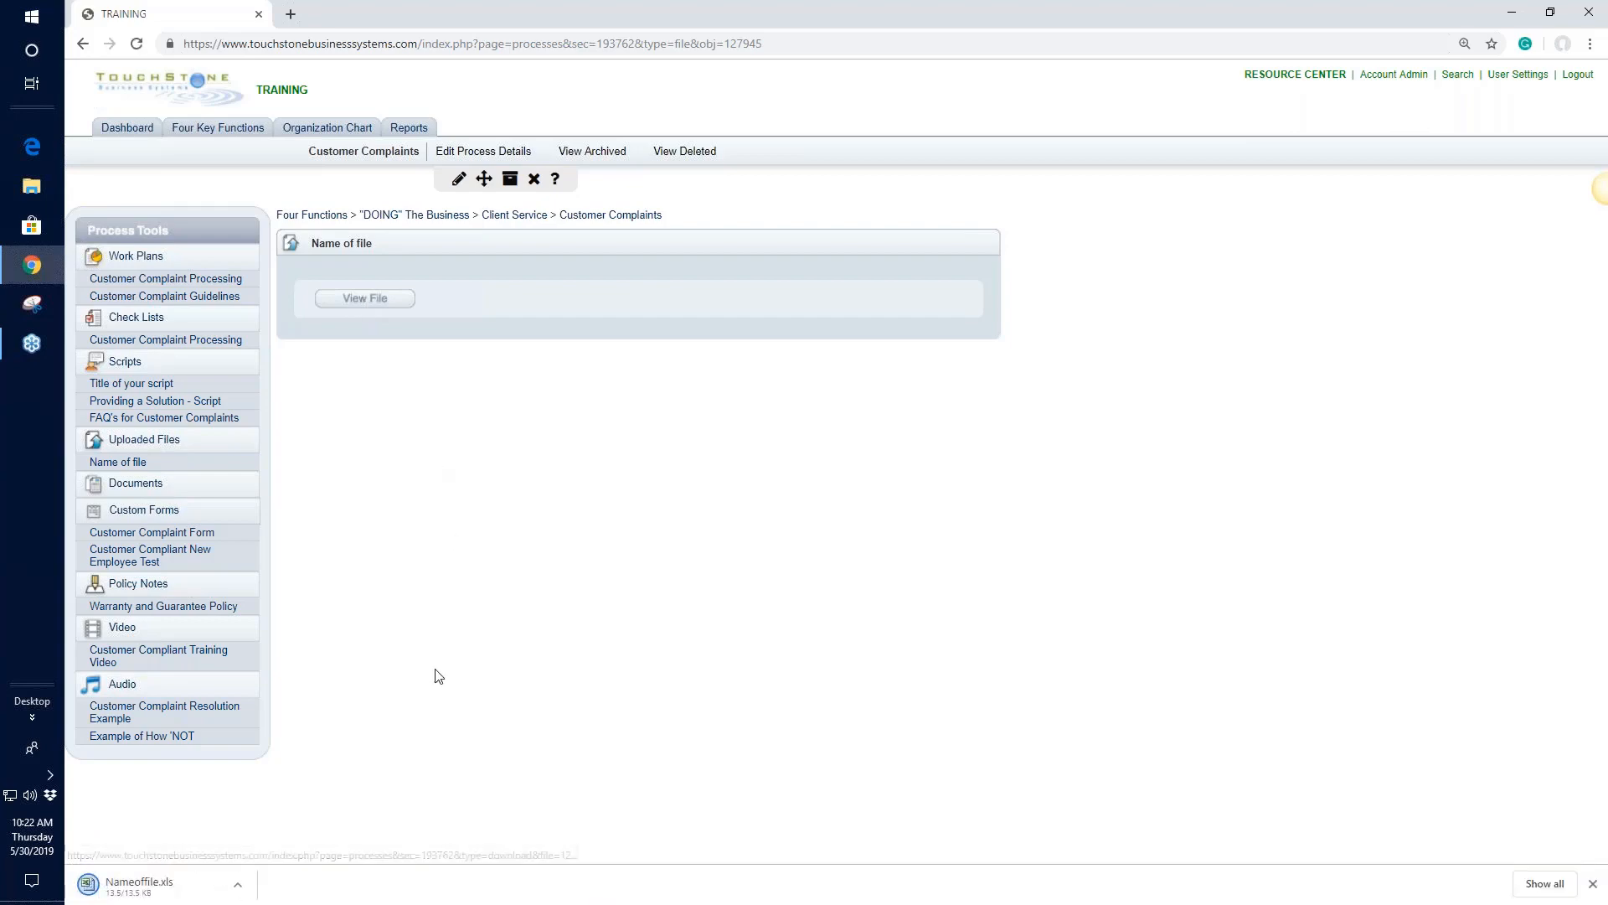
{"action": "left_click", "coordinate": [128, 886]}
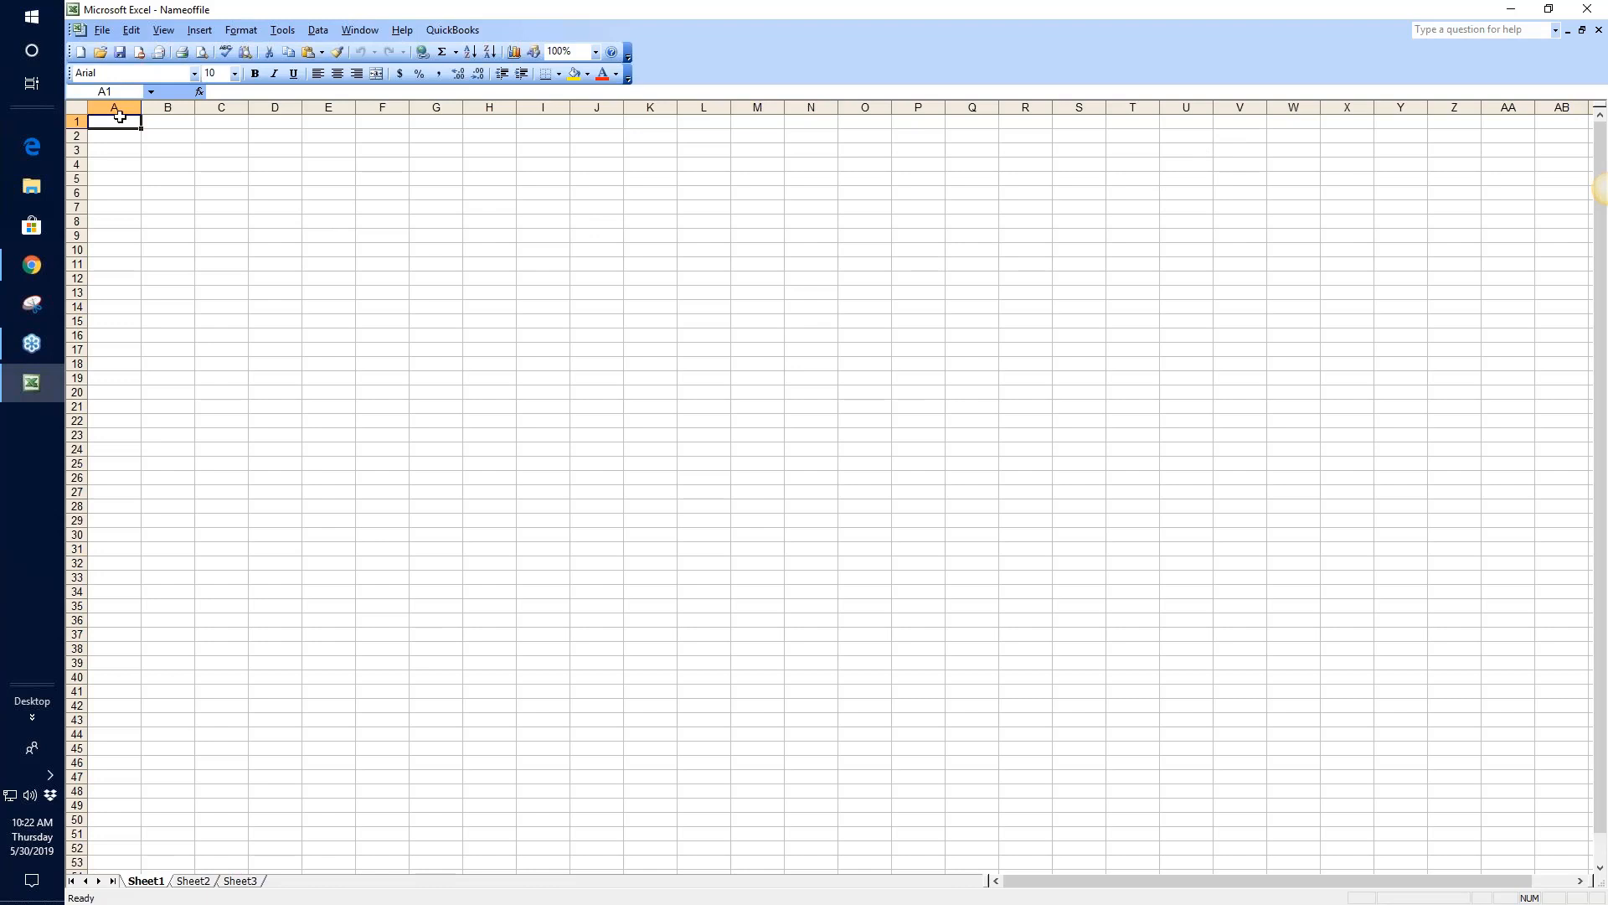
{"action": "type", "text": "change"}
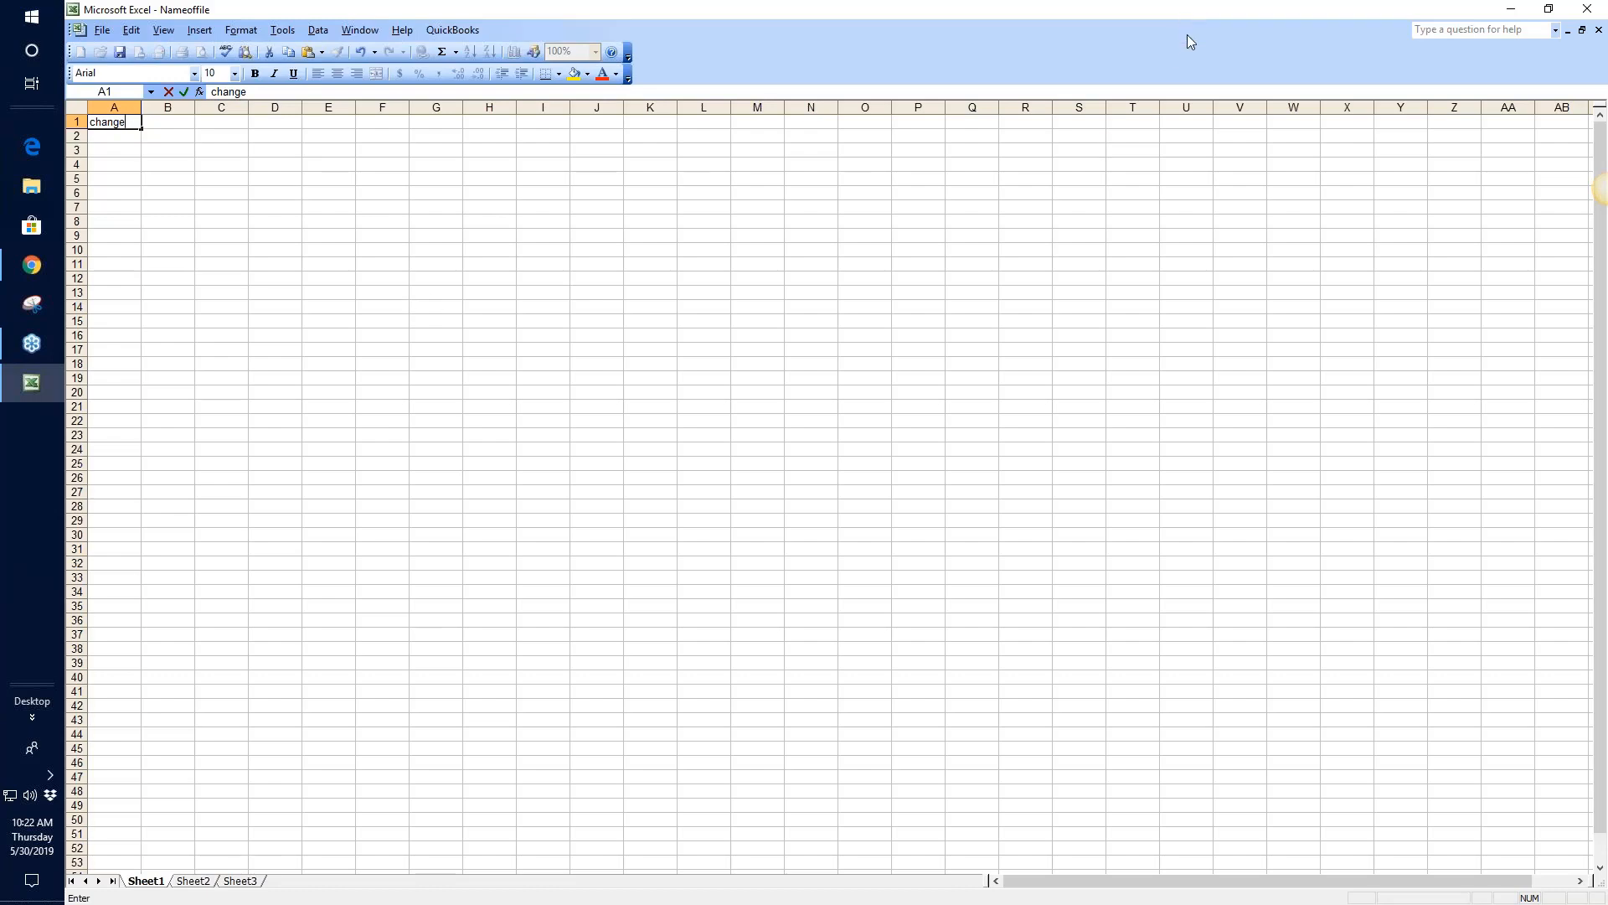
{"action": "left_click", "coordinate": [1549, 9]}
{"action": "left_click_drag", "start_coordinate": [454, 157], "coordinate": [712, 289]}
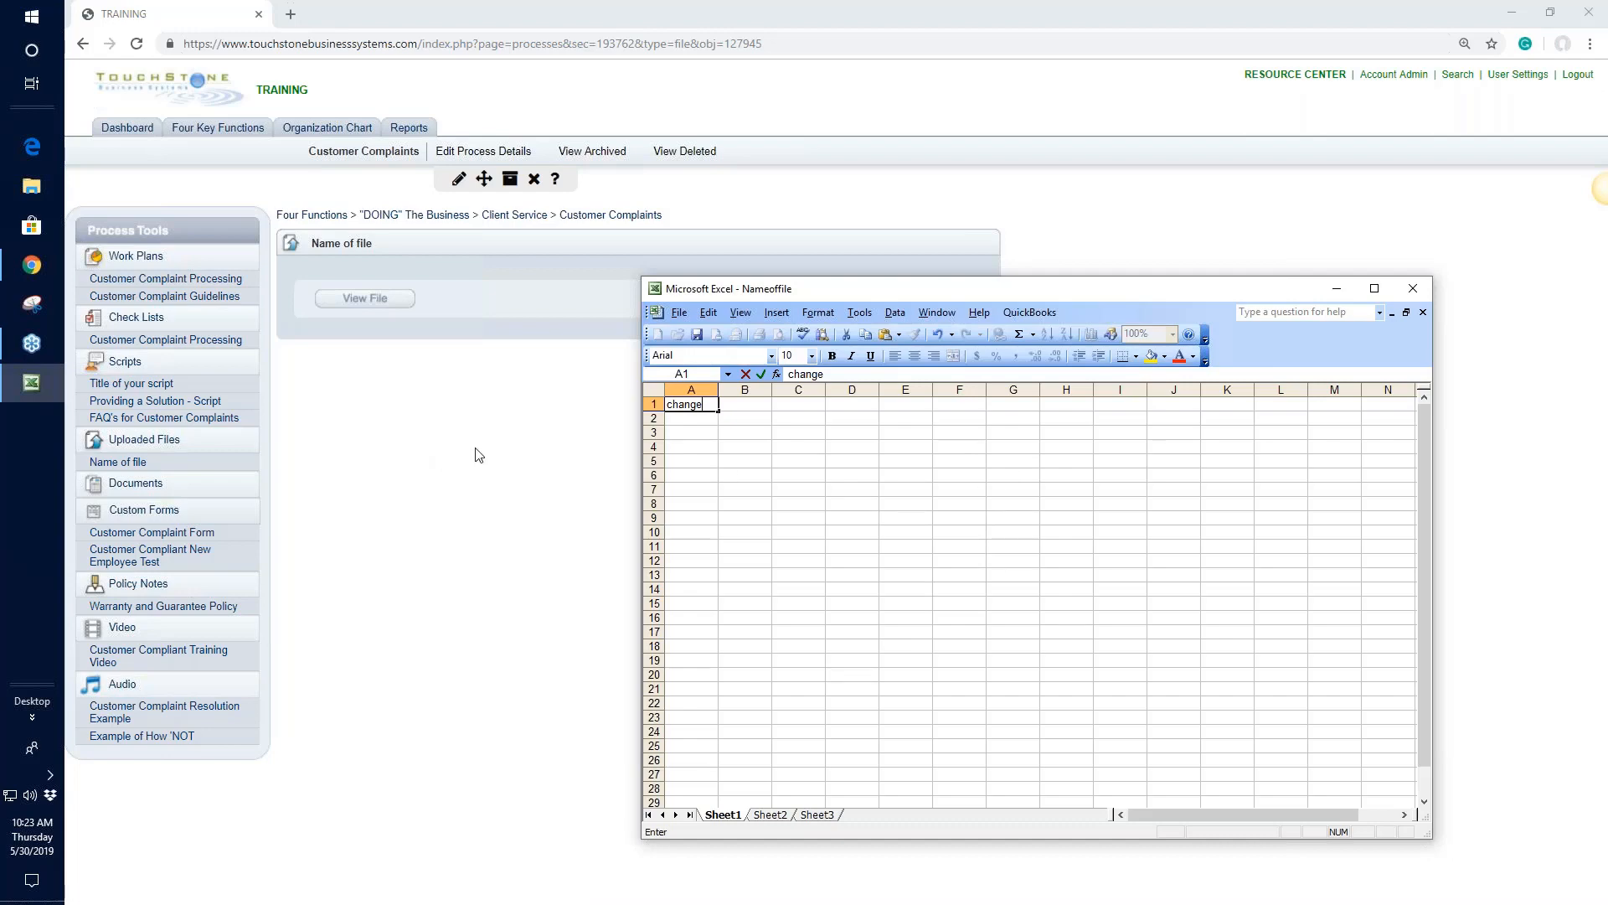
Step: Save the edited workbook to the Desktop as "Nameoffile" and close Excel
{"action": "left_click", "coordinate": [681, 313]}
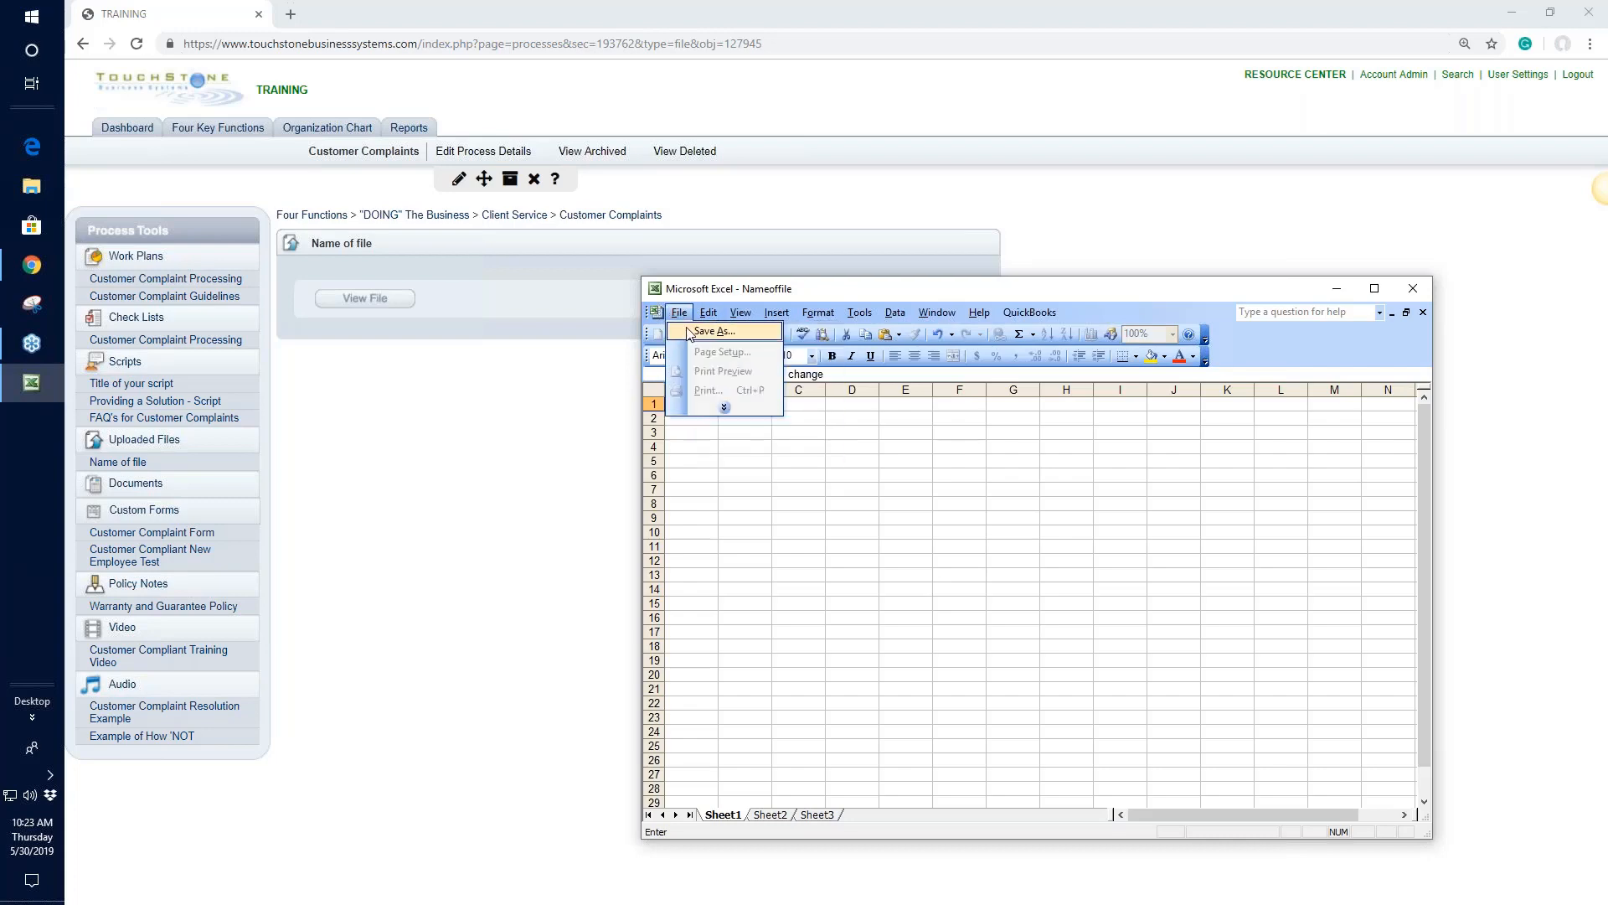
{"action": "left_click", "coordinate": [708, 332]}
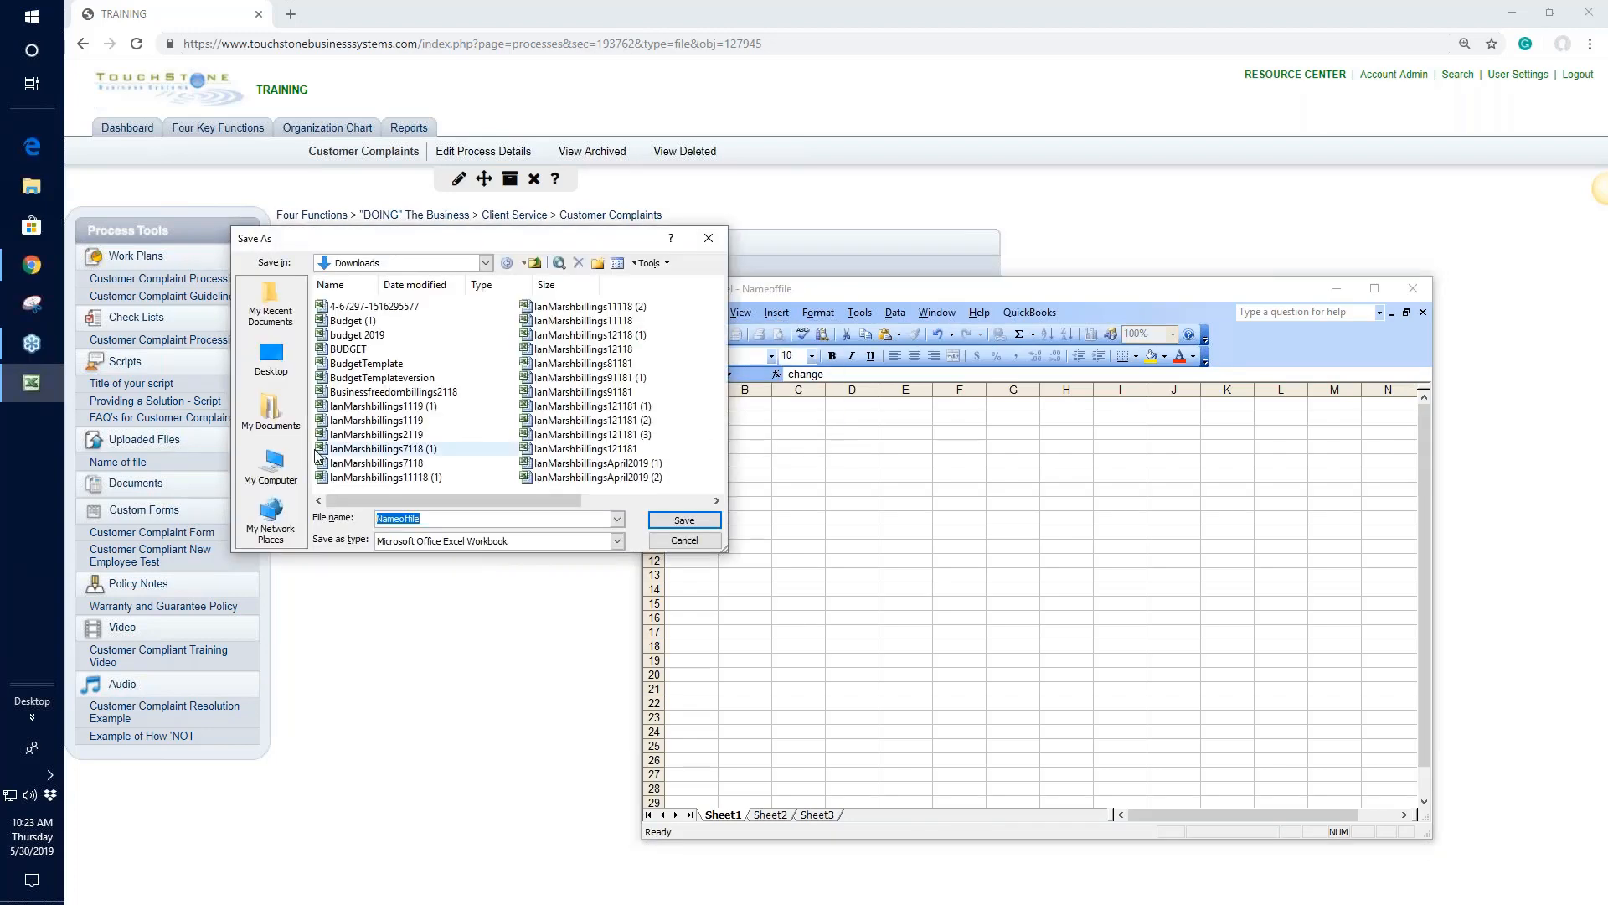
{"action": "left_click", "coordinate": [270, 357]}
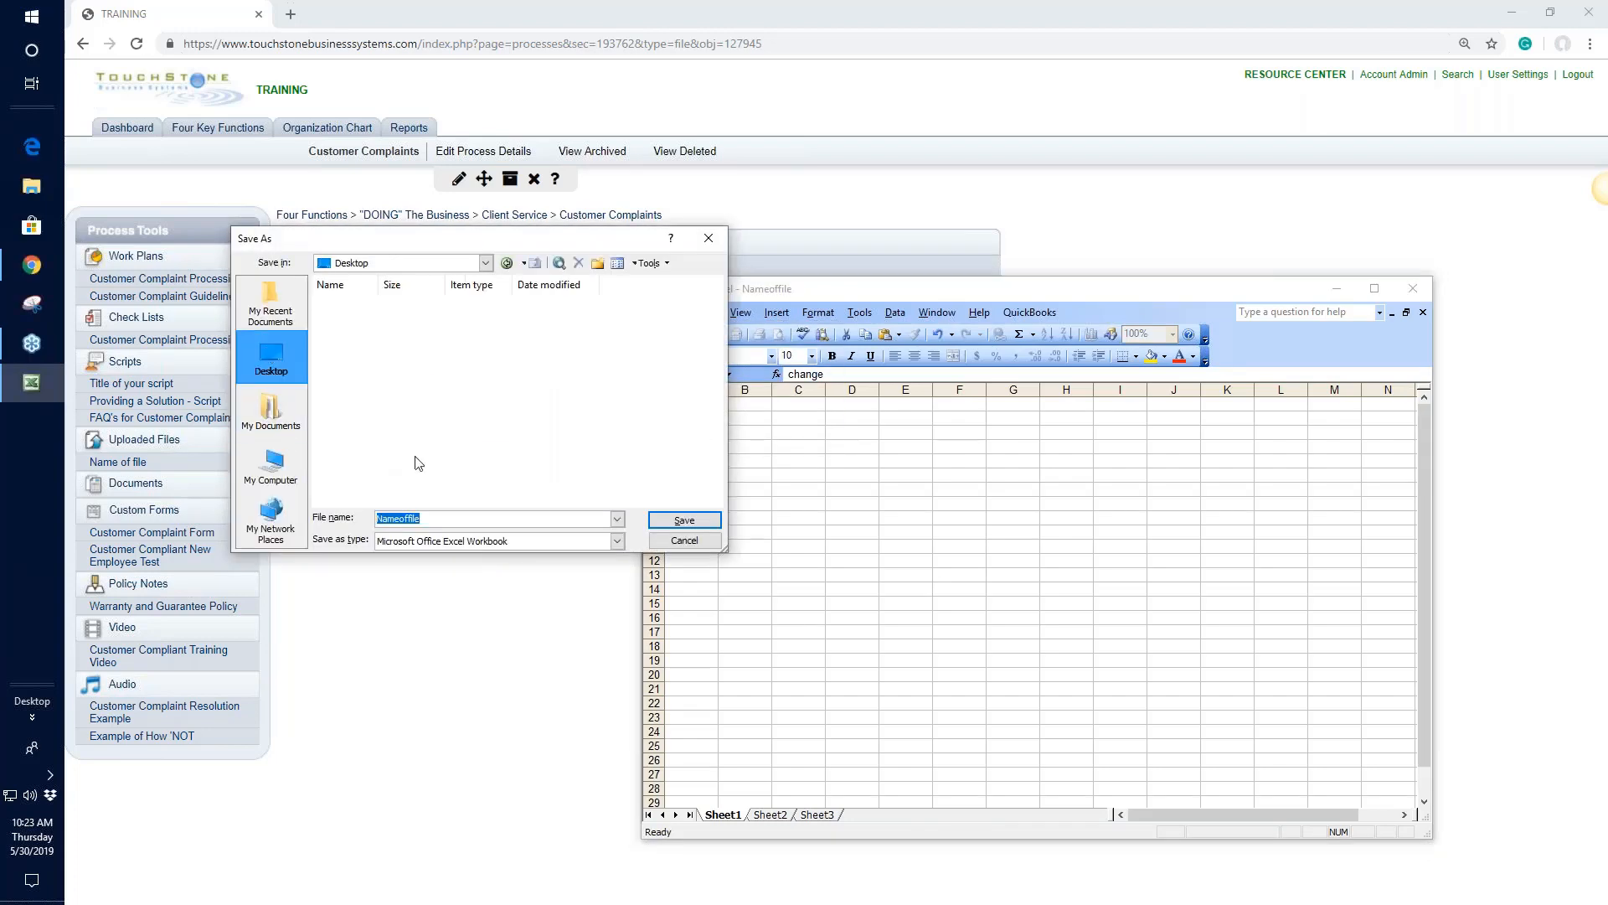
{"action": "left_click", "coordinate": [684, 520]}
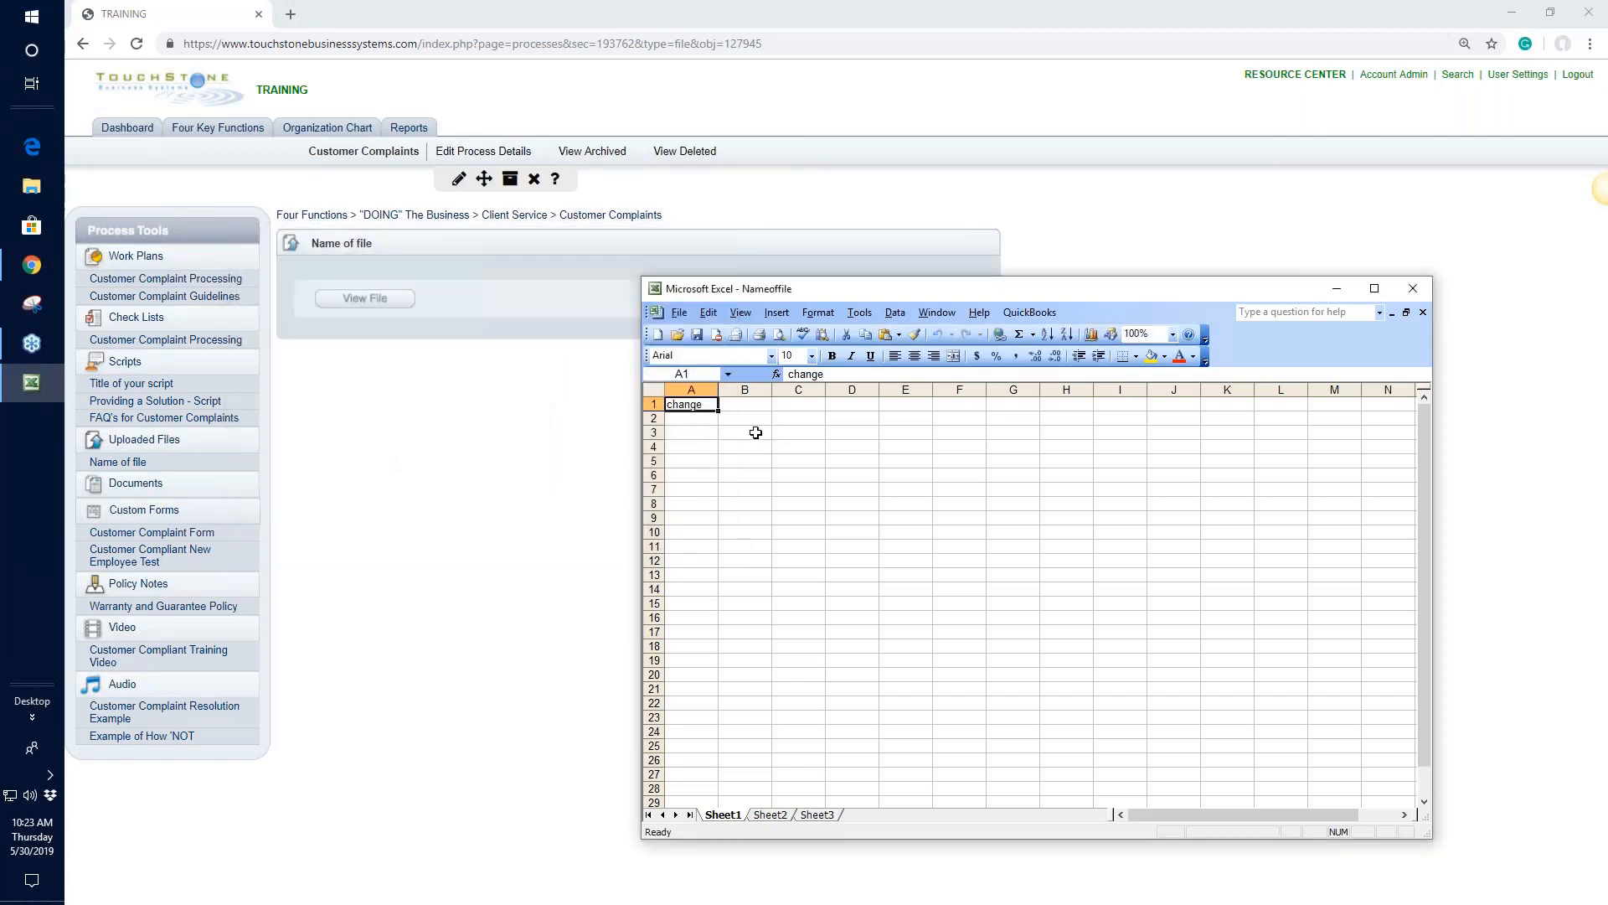
{"action": "left_click", "coordinate": [1421, 290]}
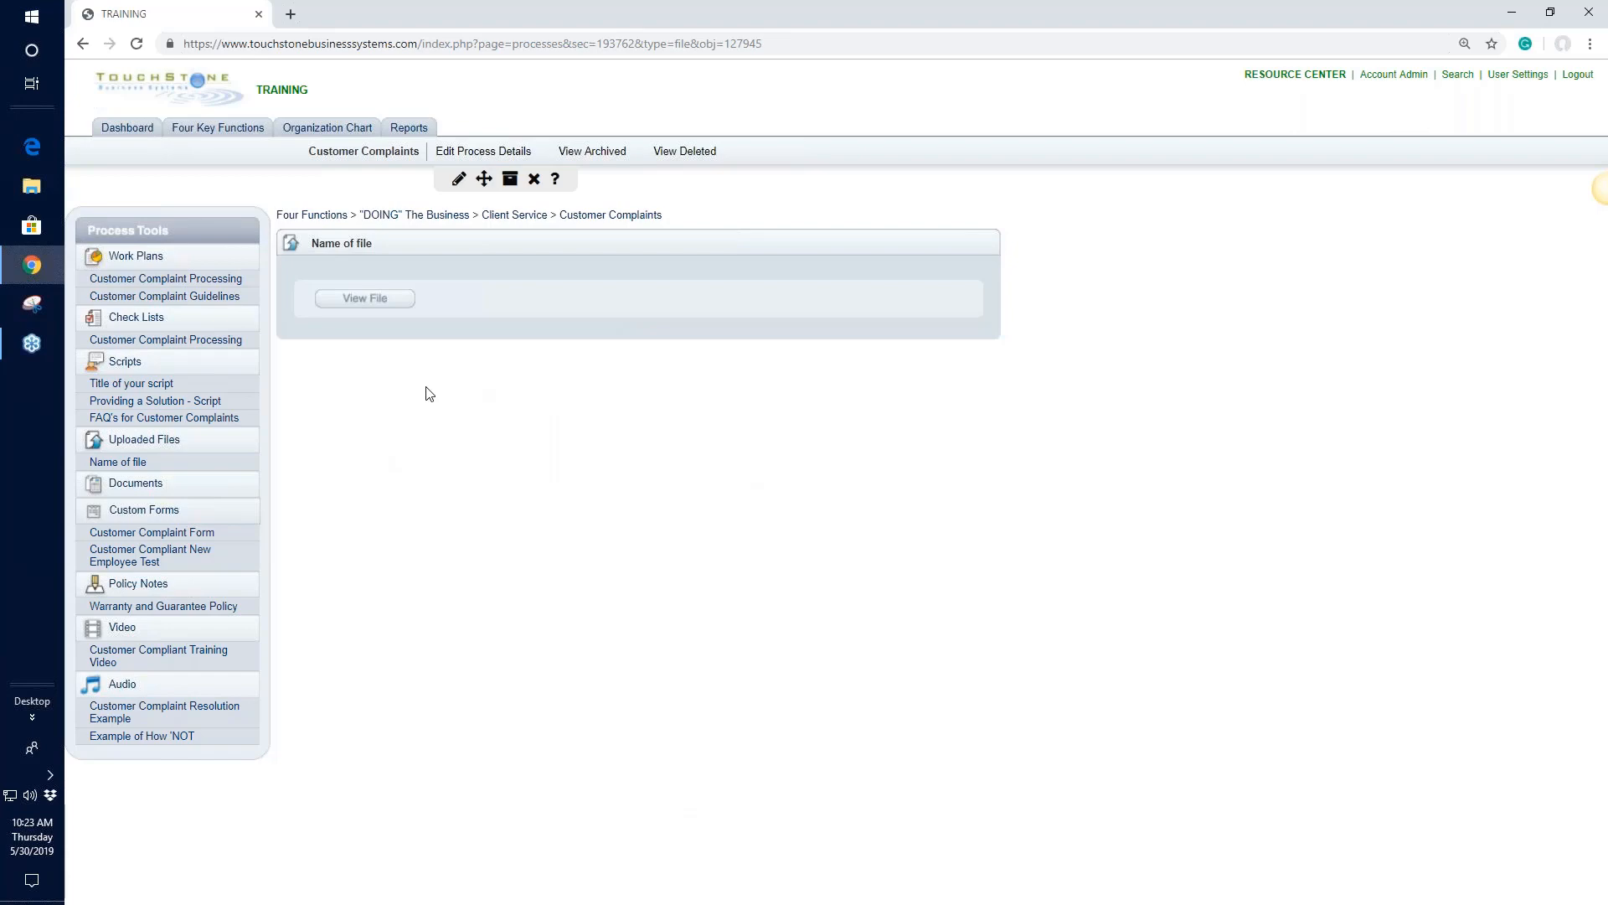
Step: Edit the "Name of file" entry to replace its attachment with Nameoffile.xls, and save it
{"action": "left_click", "coordinate": [457, 181]}
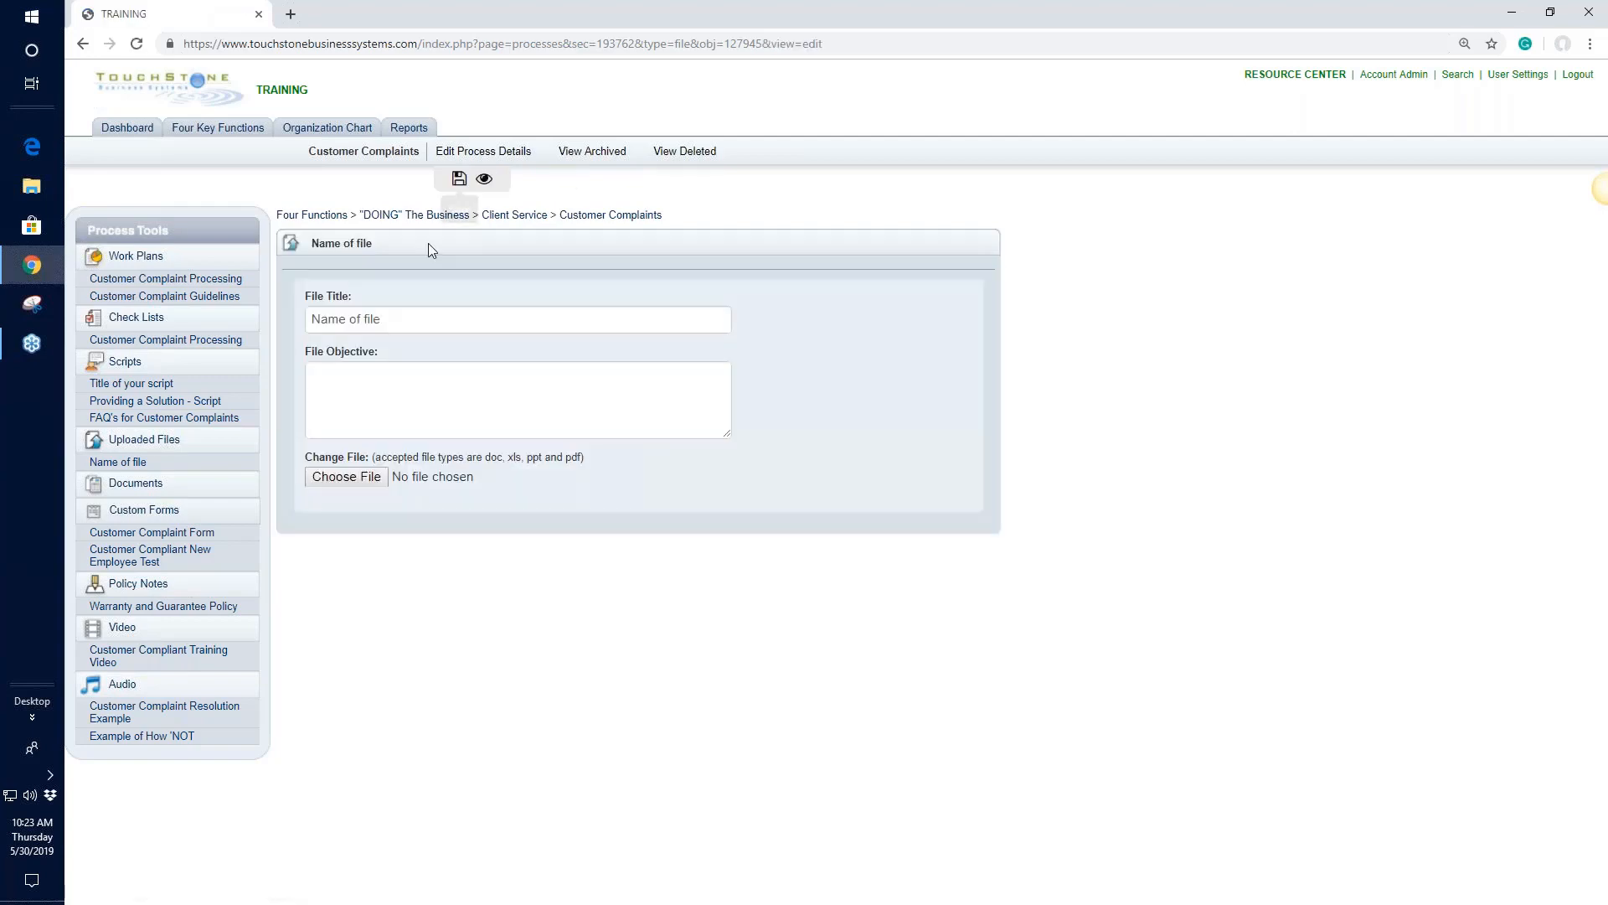
{"action": "left_click", "coordinate": [355, 479]}
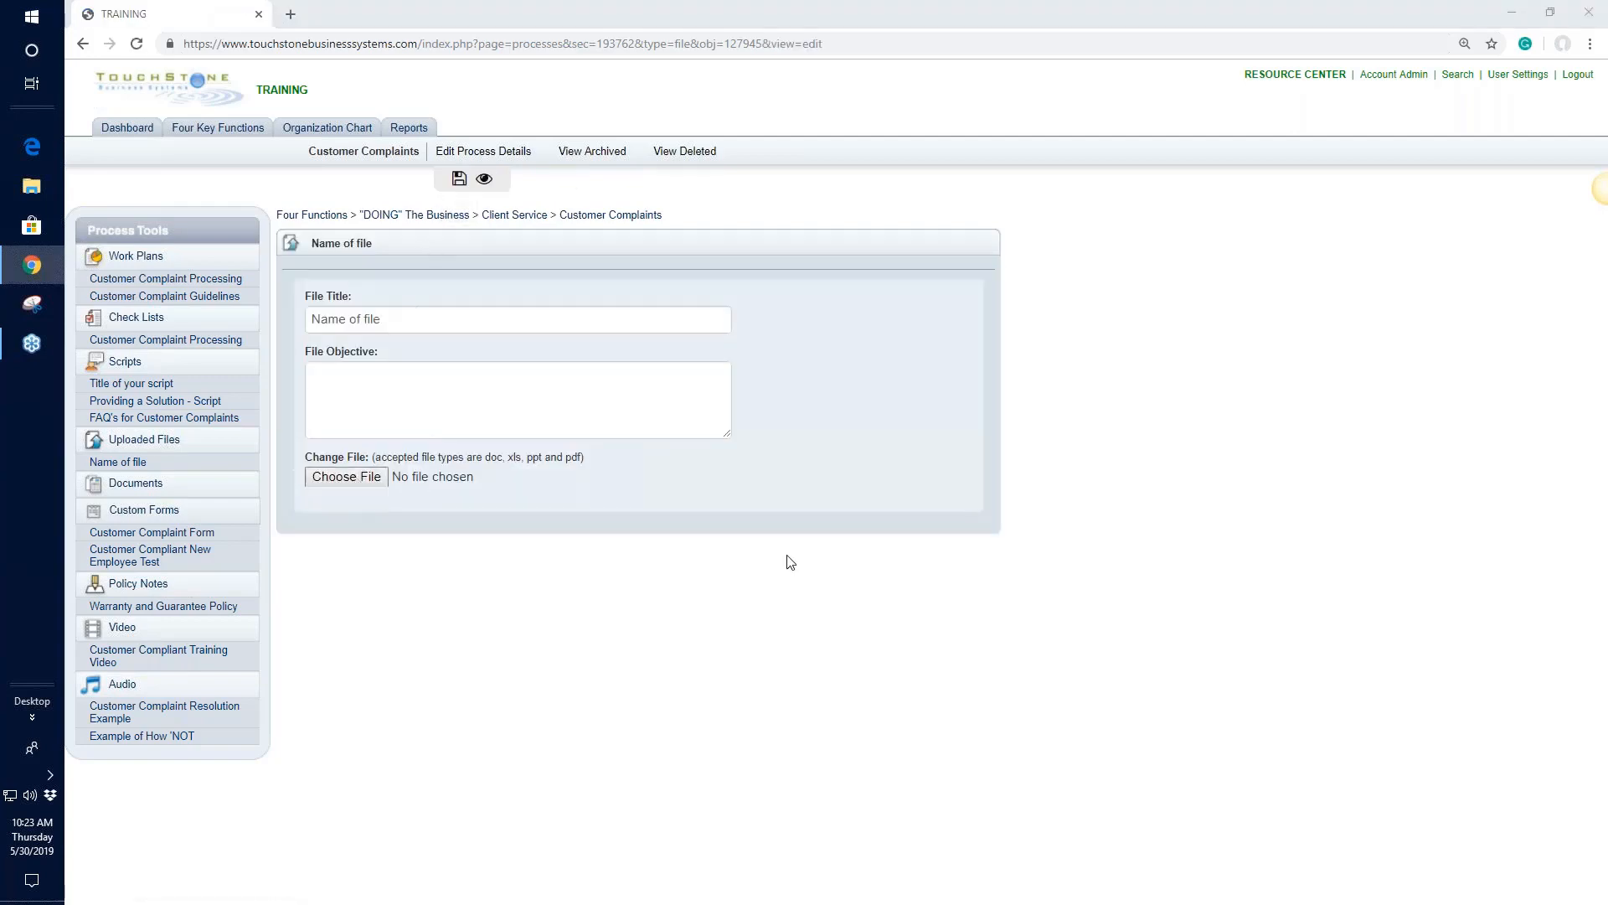
{"action": "double_click", "coordinate": [268, 309]}
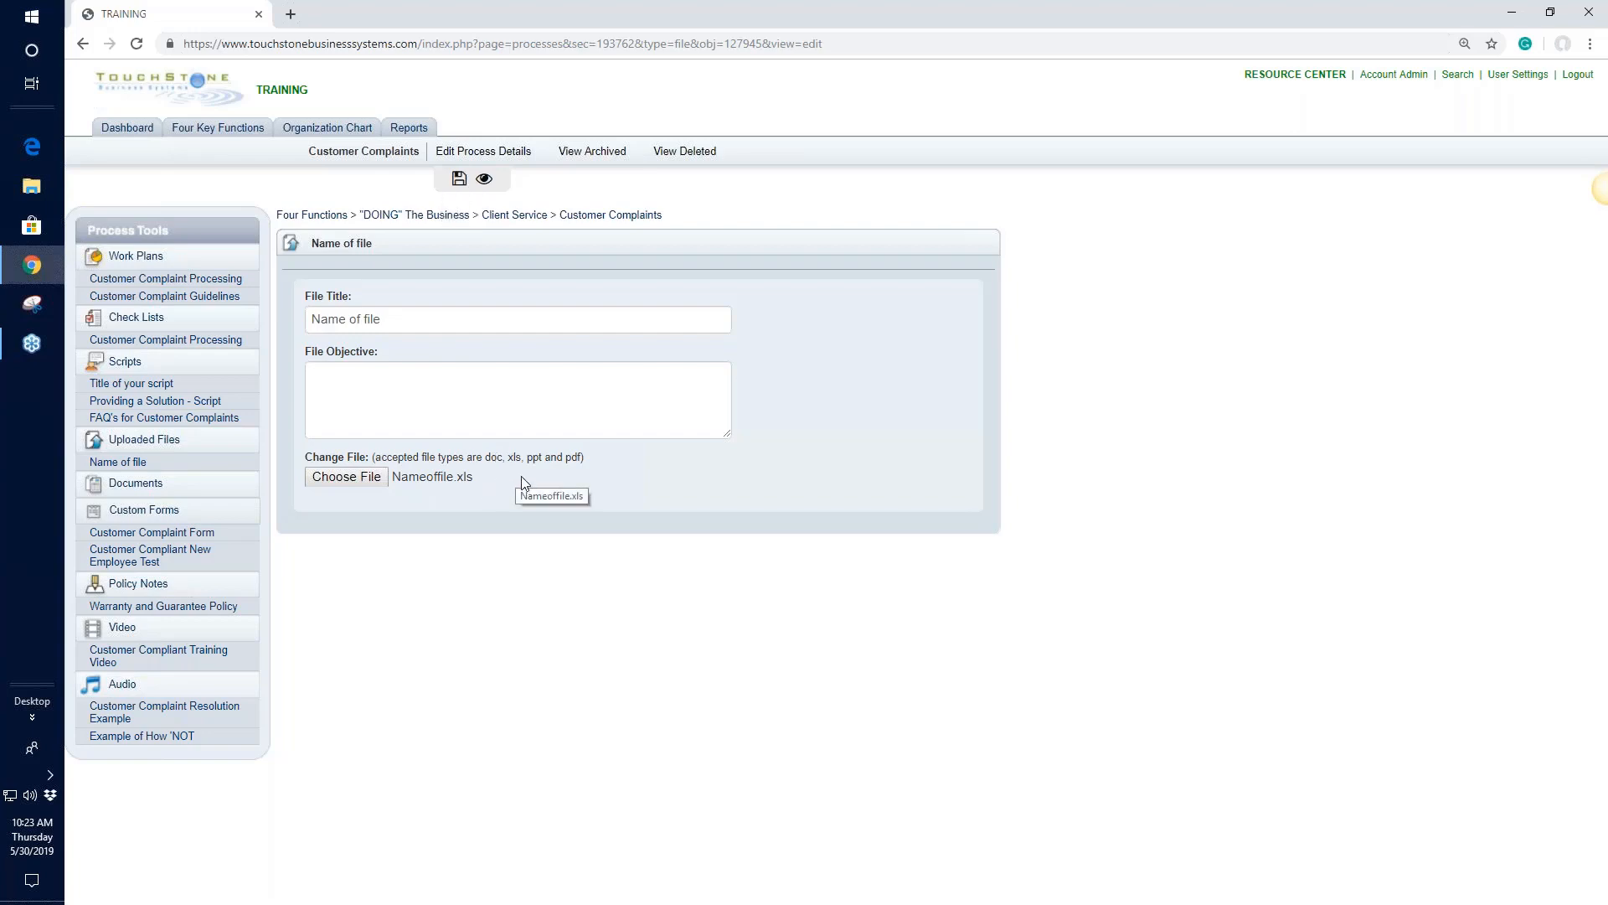
{"action": "left_click", "coordinate": [459, 179]}
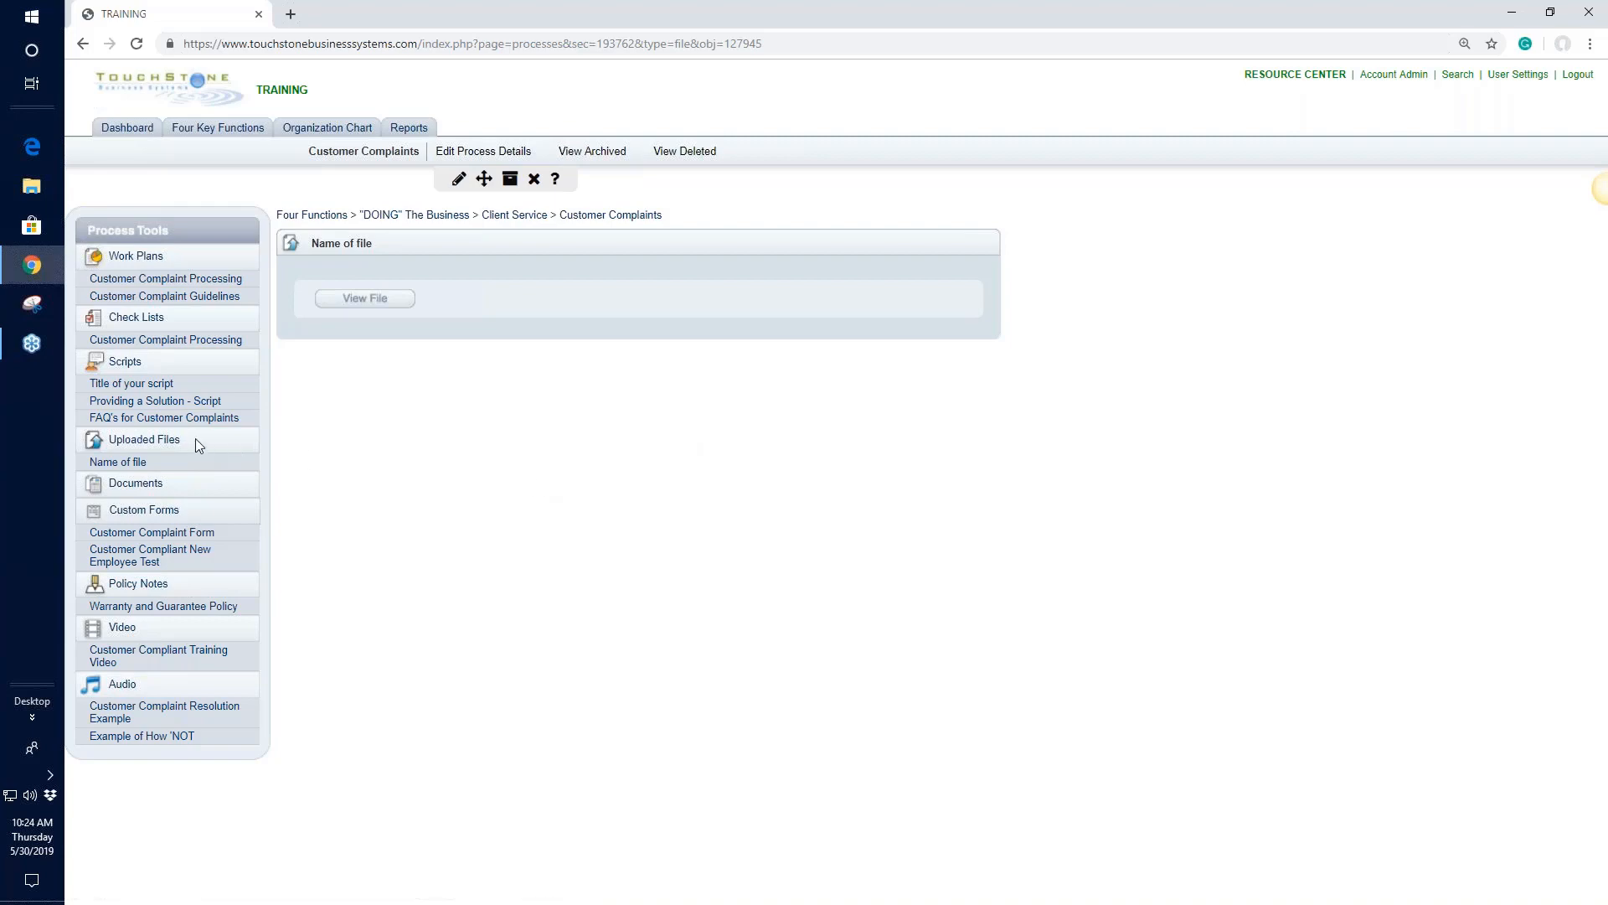
Step: Create a new document titled "Blank Word doc" in the Customer Complaints process
{"action": "left_click", "coordinate": [139, 491]}
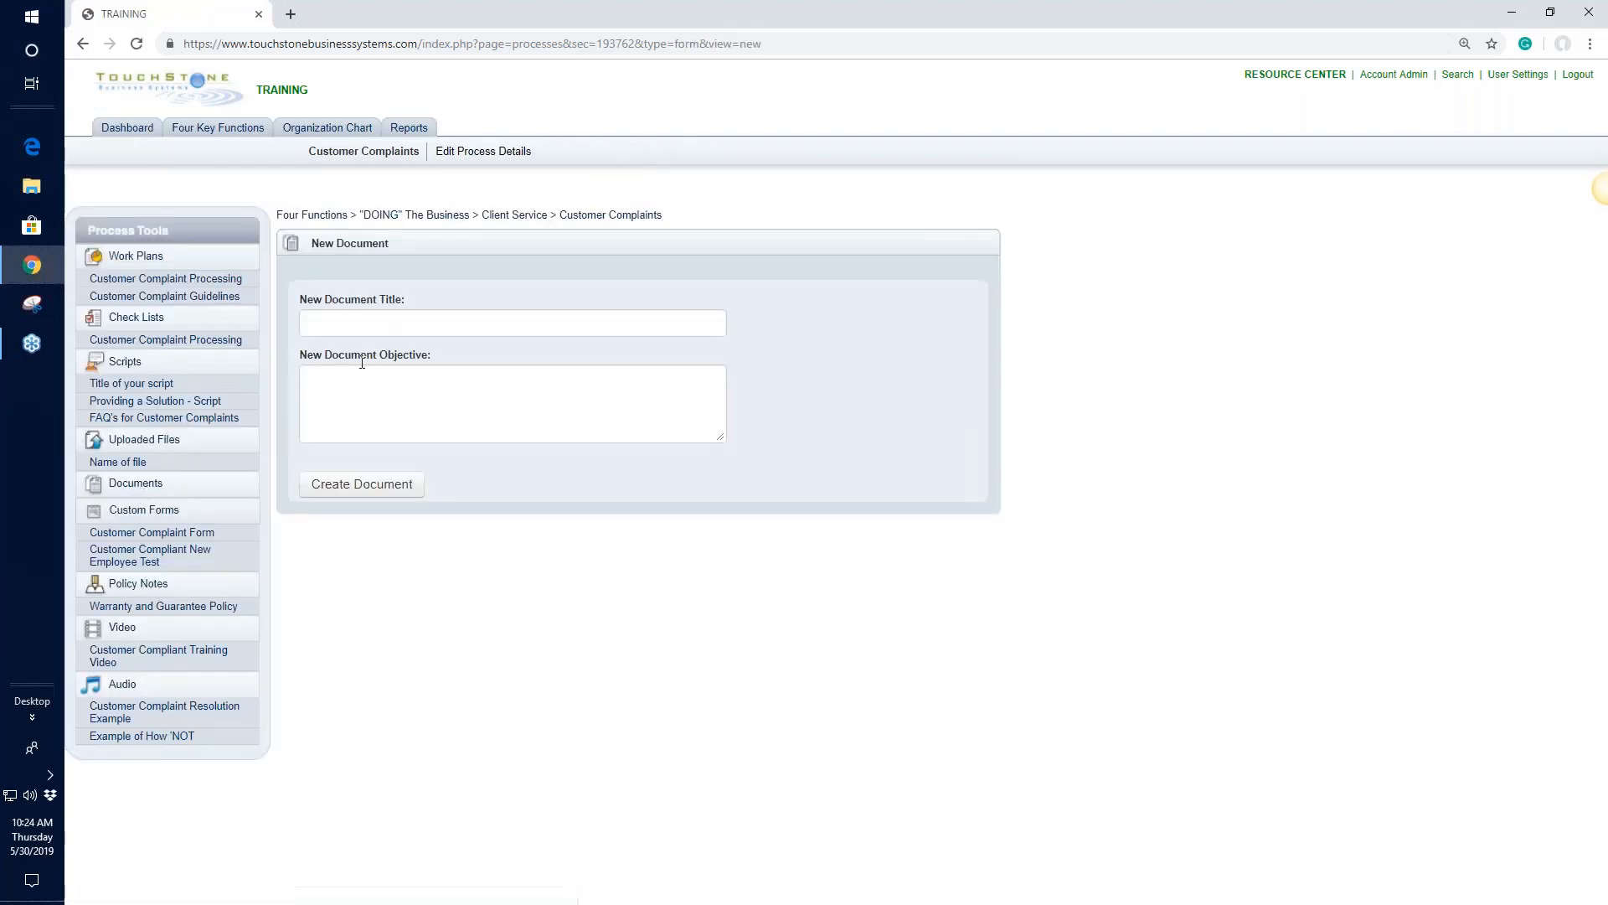
{"action": "left_click", "coordinate": [369, 324]}
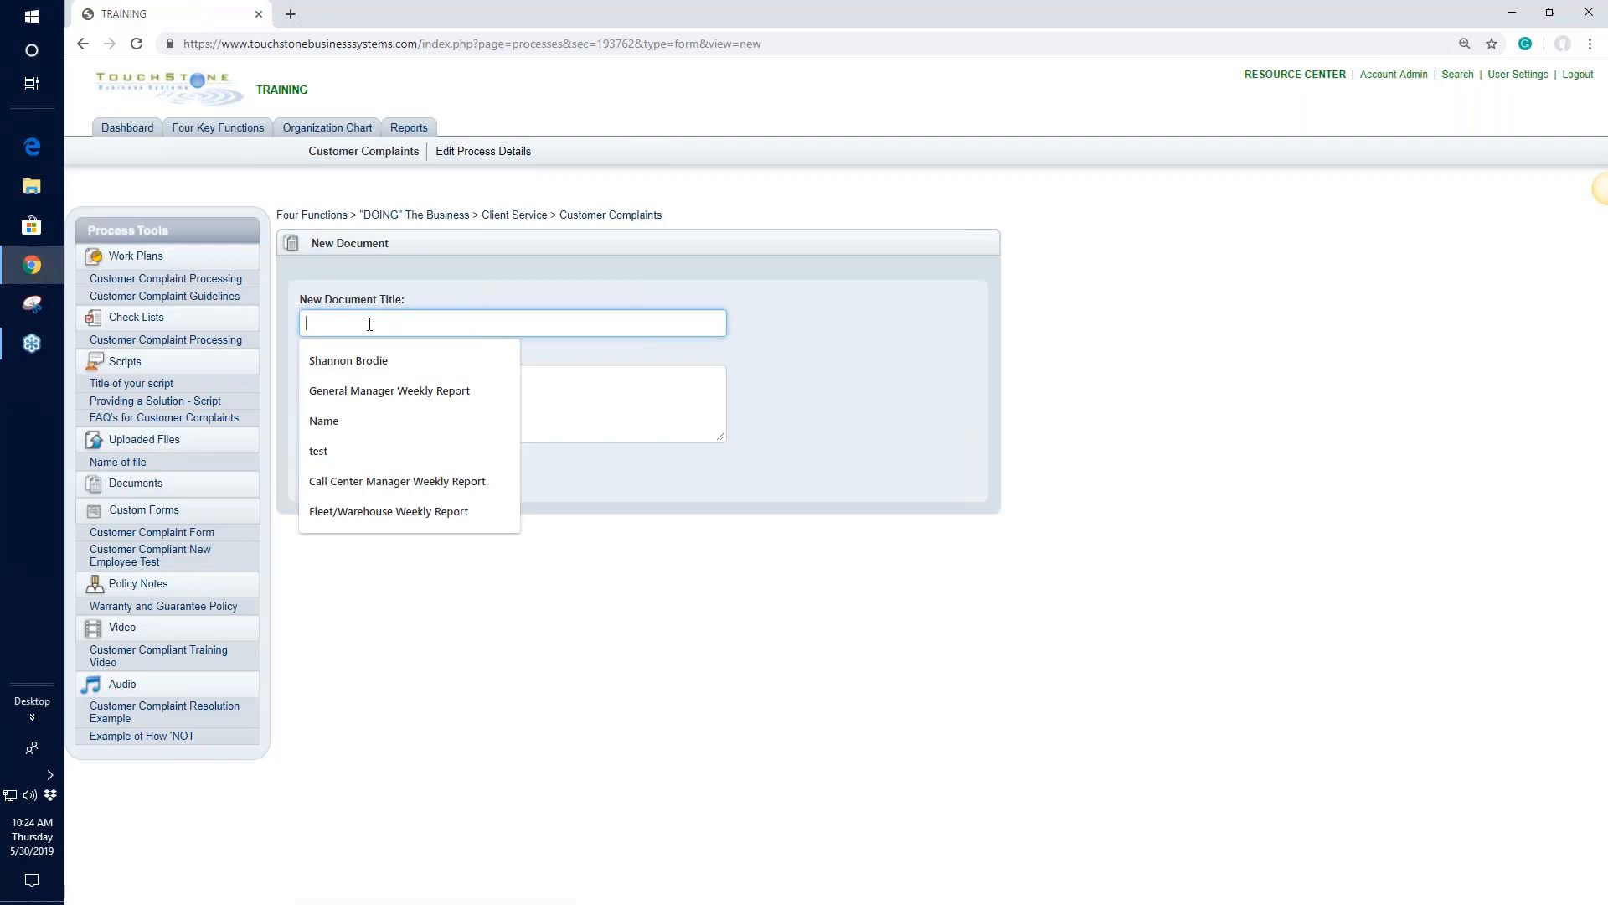
{"action": "type", "text": "Blank"}
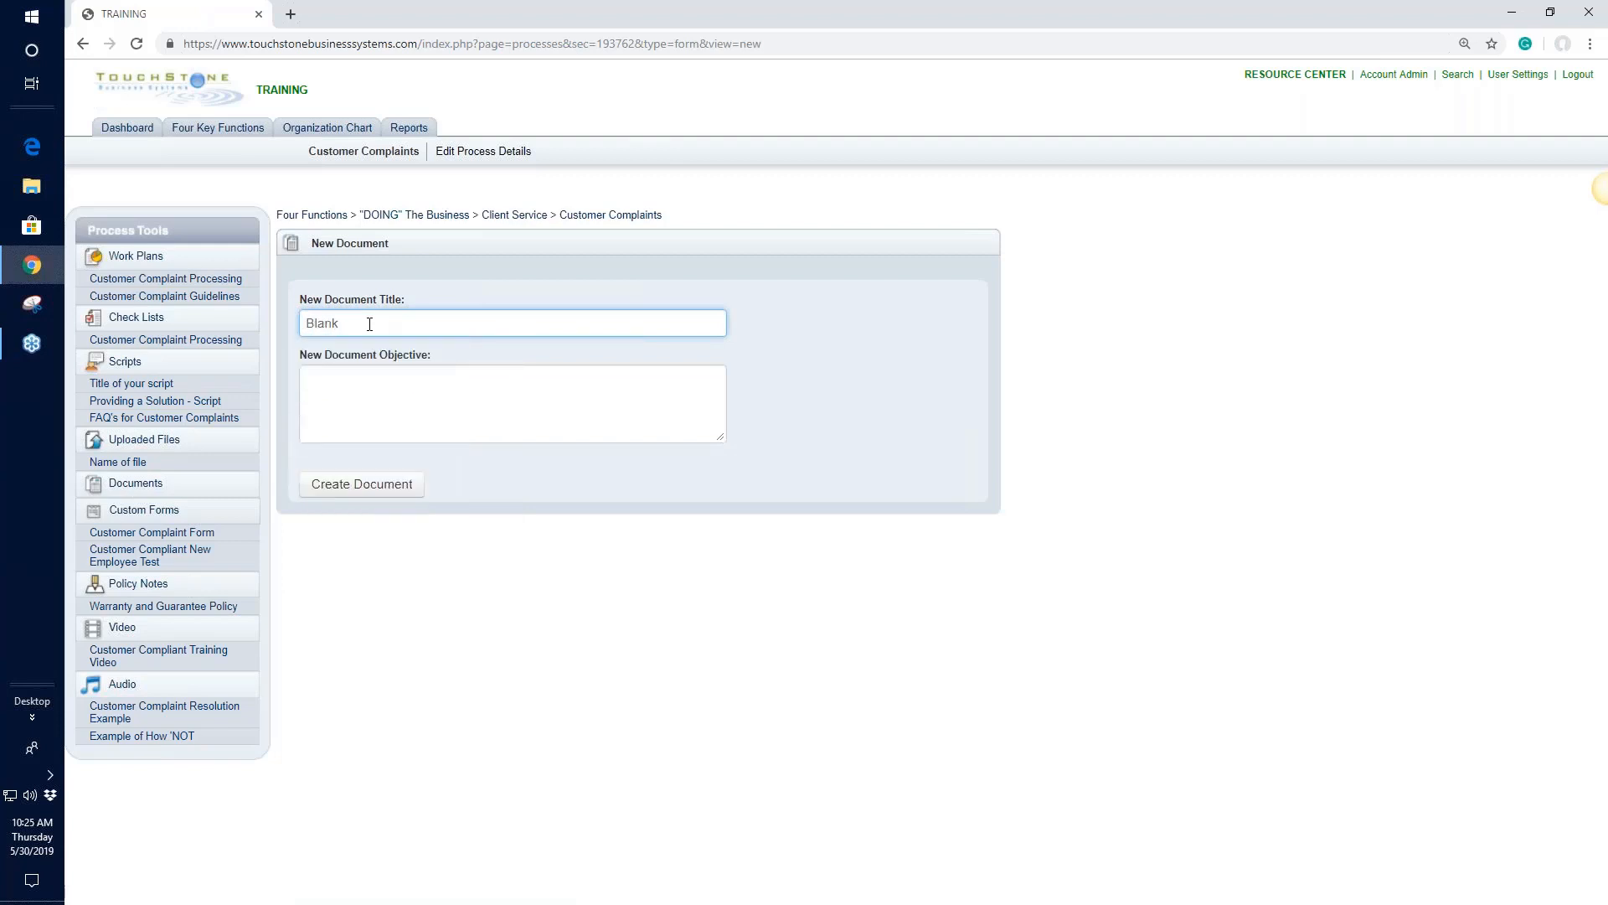
{"action": "type", "text": " Word doc"}
{"action": "left_click", "coordinate": [374, 493]}
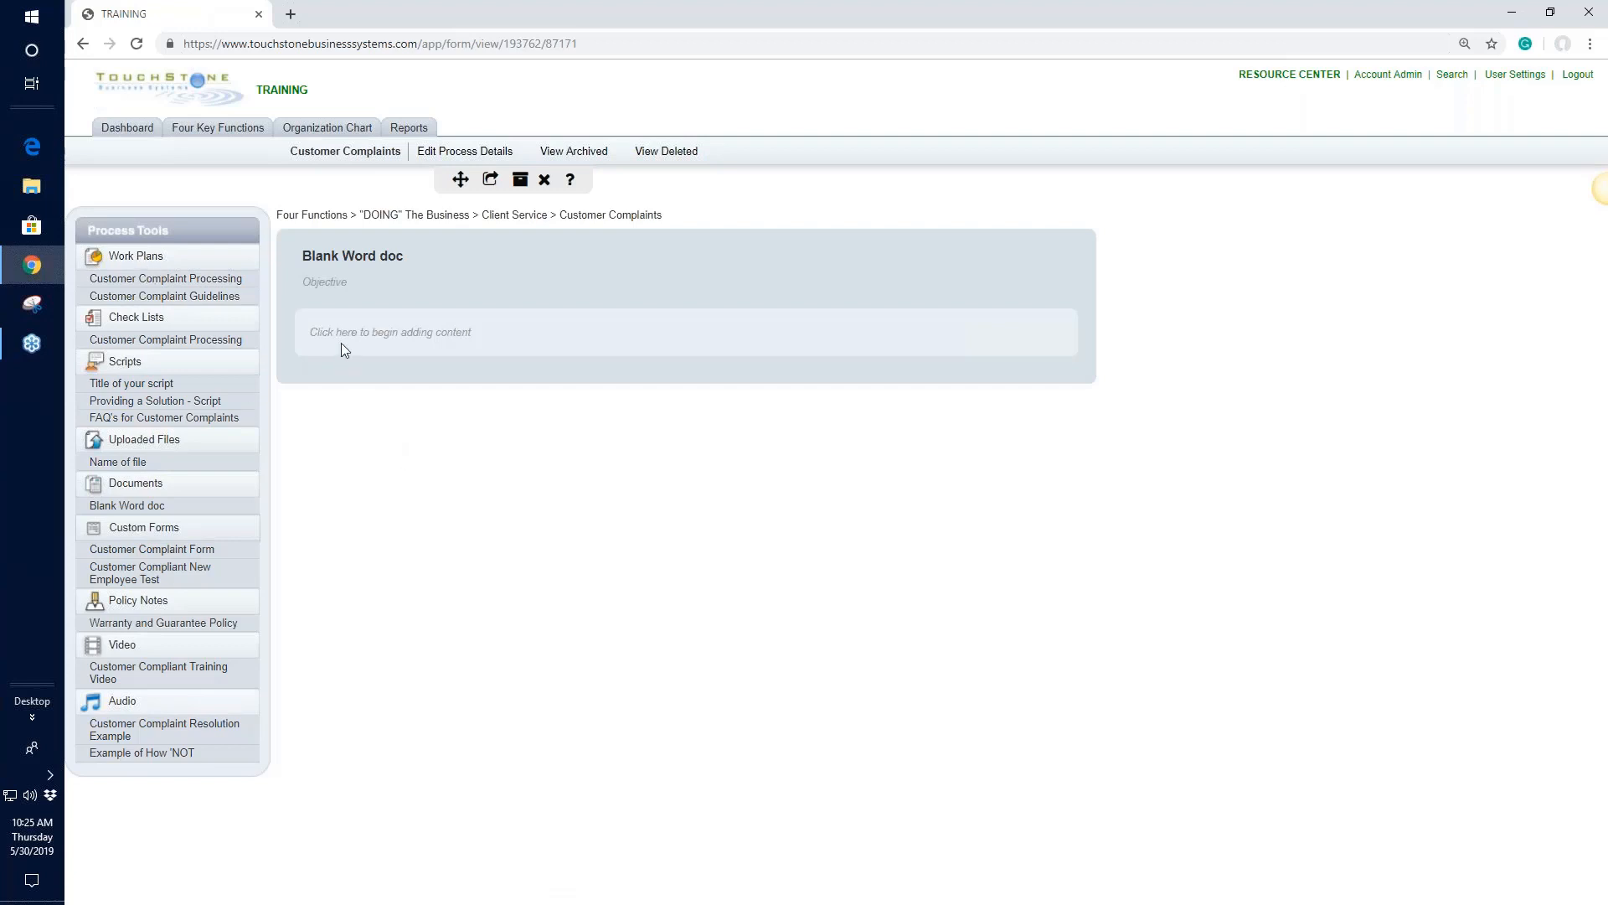
Step: Add "text" and "list" to the Blank Word doc's content, separated by a blank line, and save it
{"action": "left_click", "coordinate": [411, 334]}
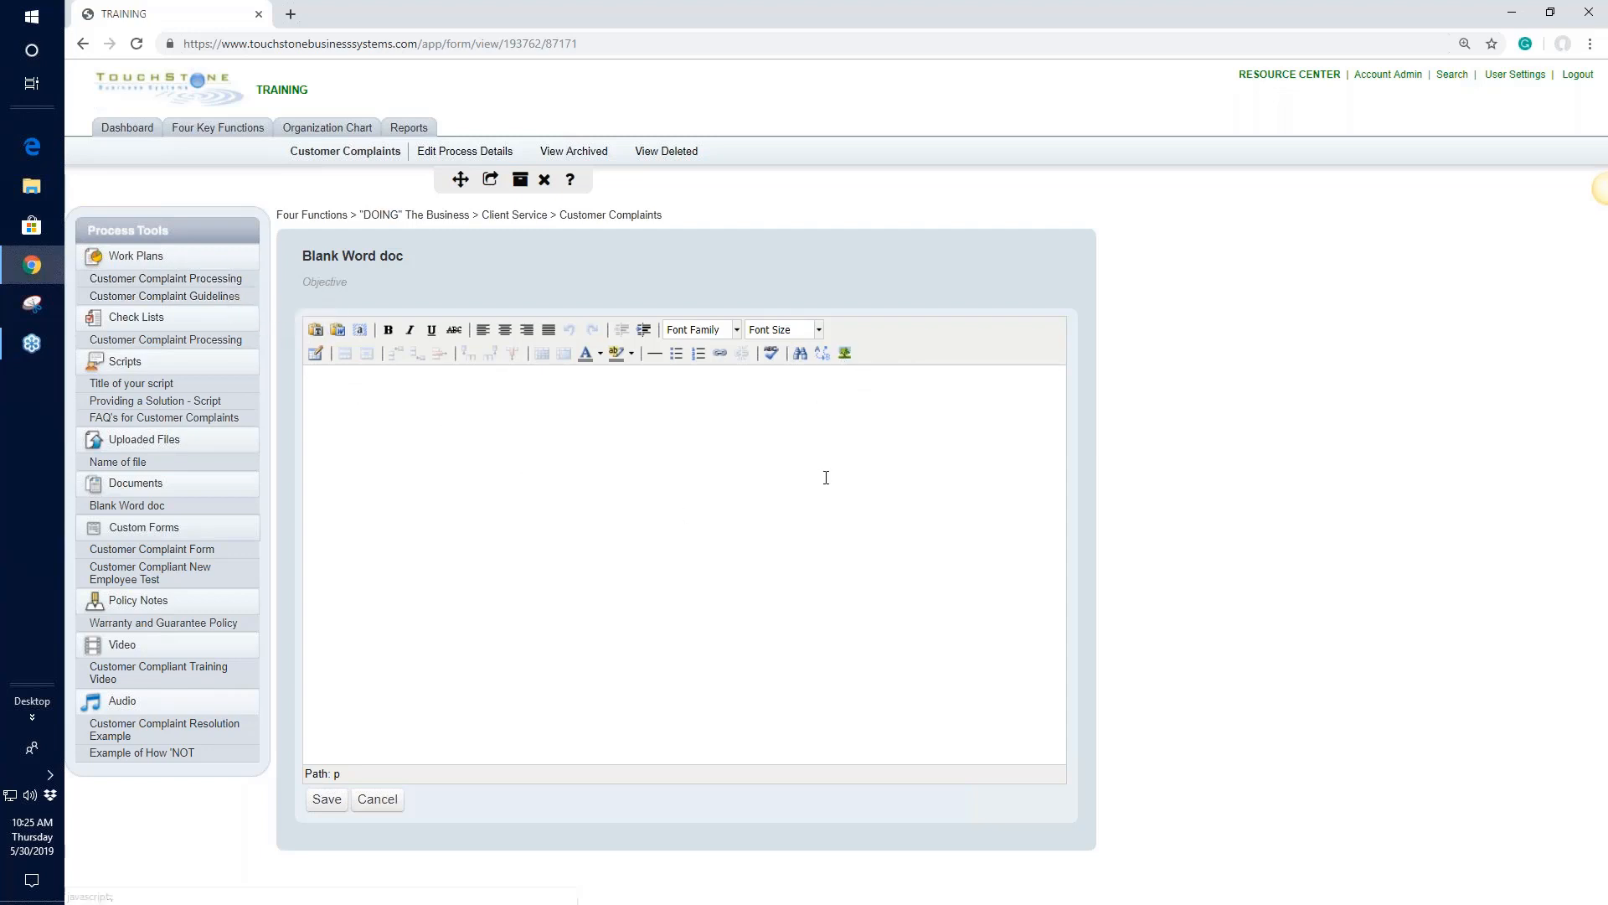
{"action": "left_click", "coordinate": [442, 438]}
{"action": "type", "text": "text  "}
{"action": "type", "text": "list"}
{"action": "key", "text": "Return"}
{"action": "right_click", "coordinate": [436, 478]}
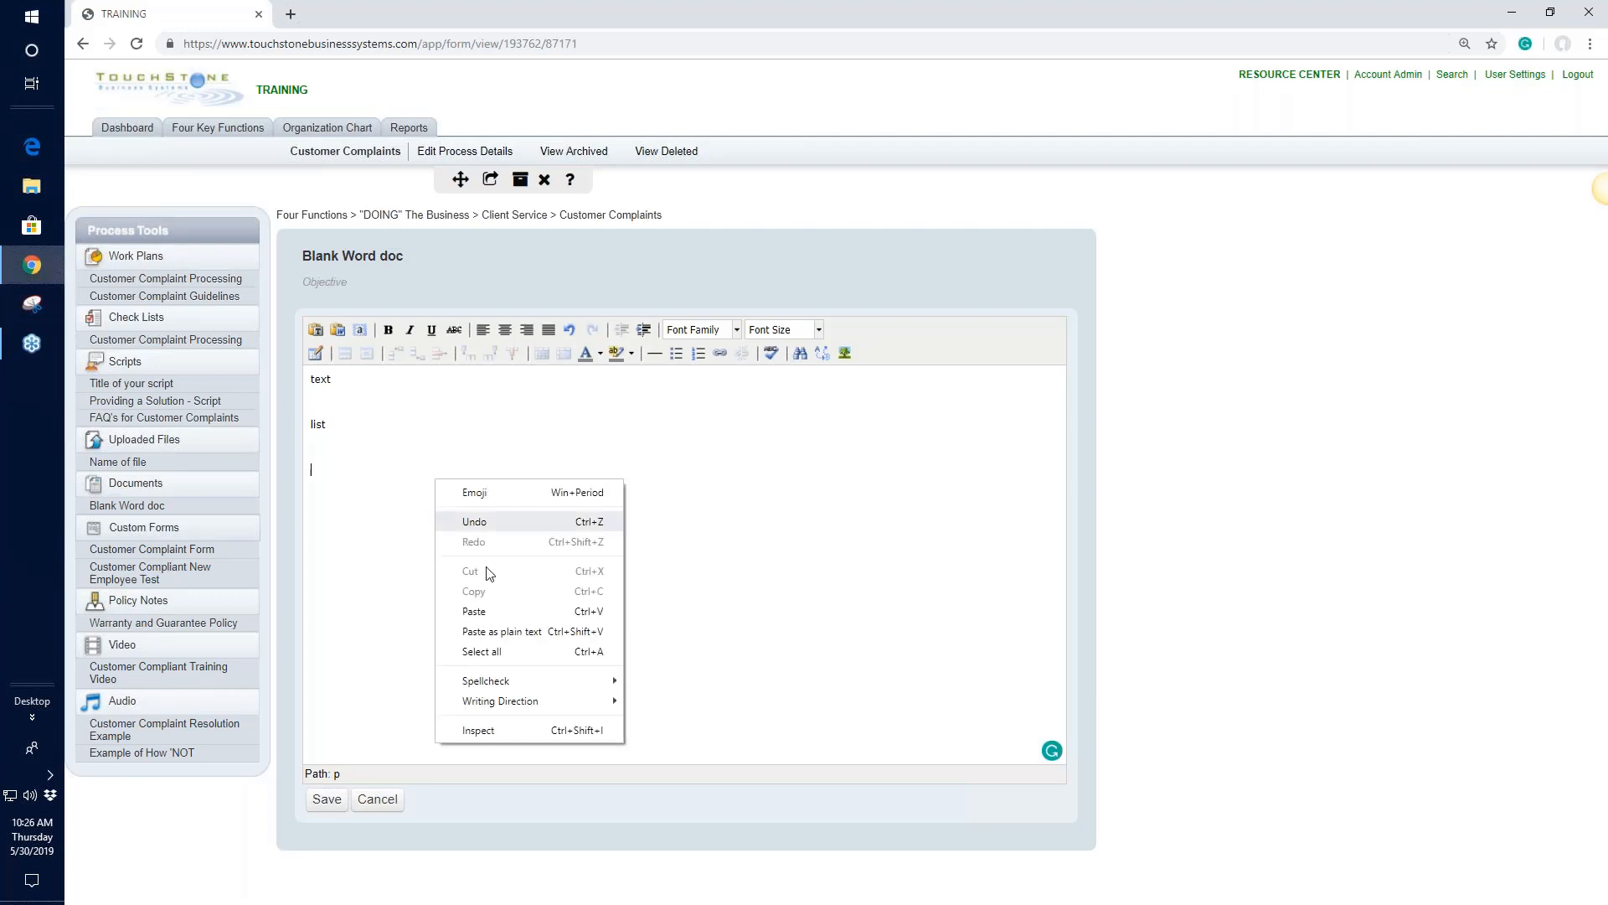
{"action": "left_click", "coordinate": [842, 516]}
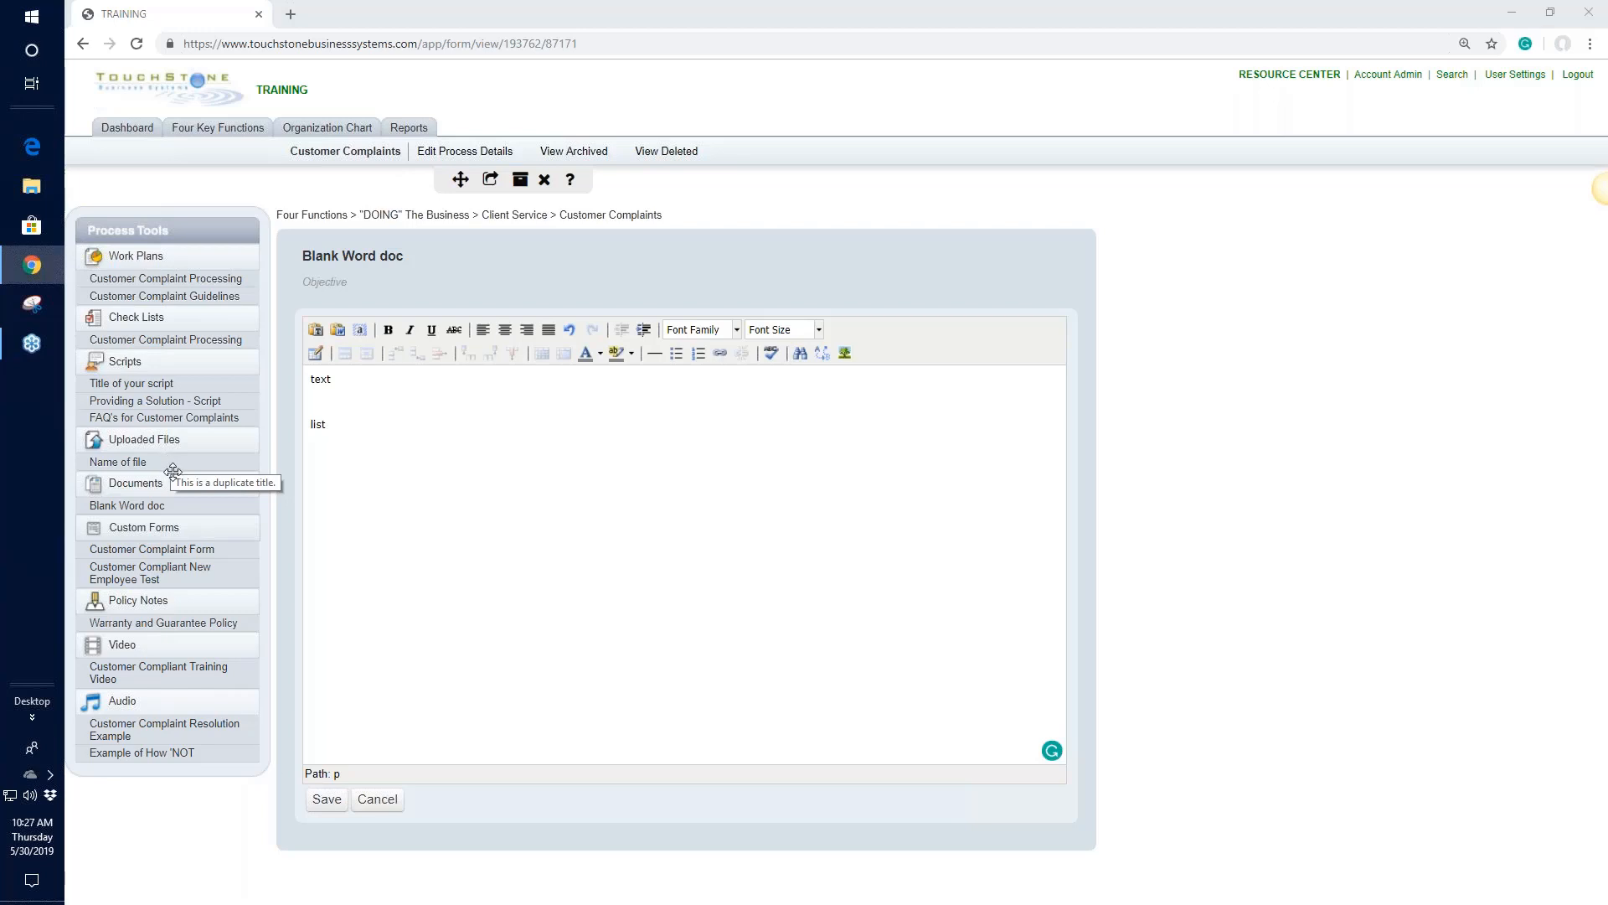
{"action": "left_click", "coordinate": [132, 507]}
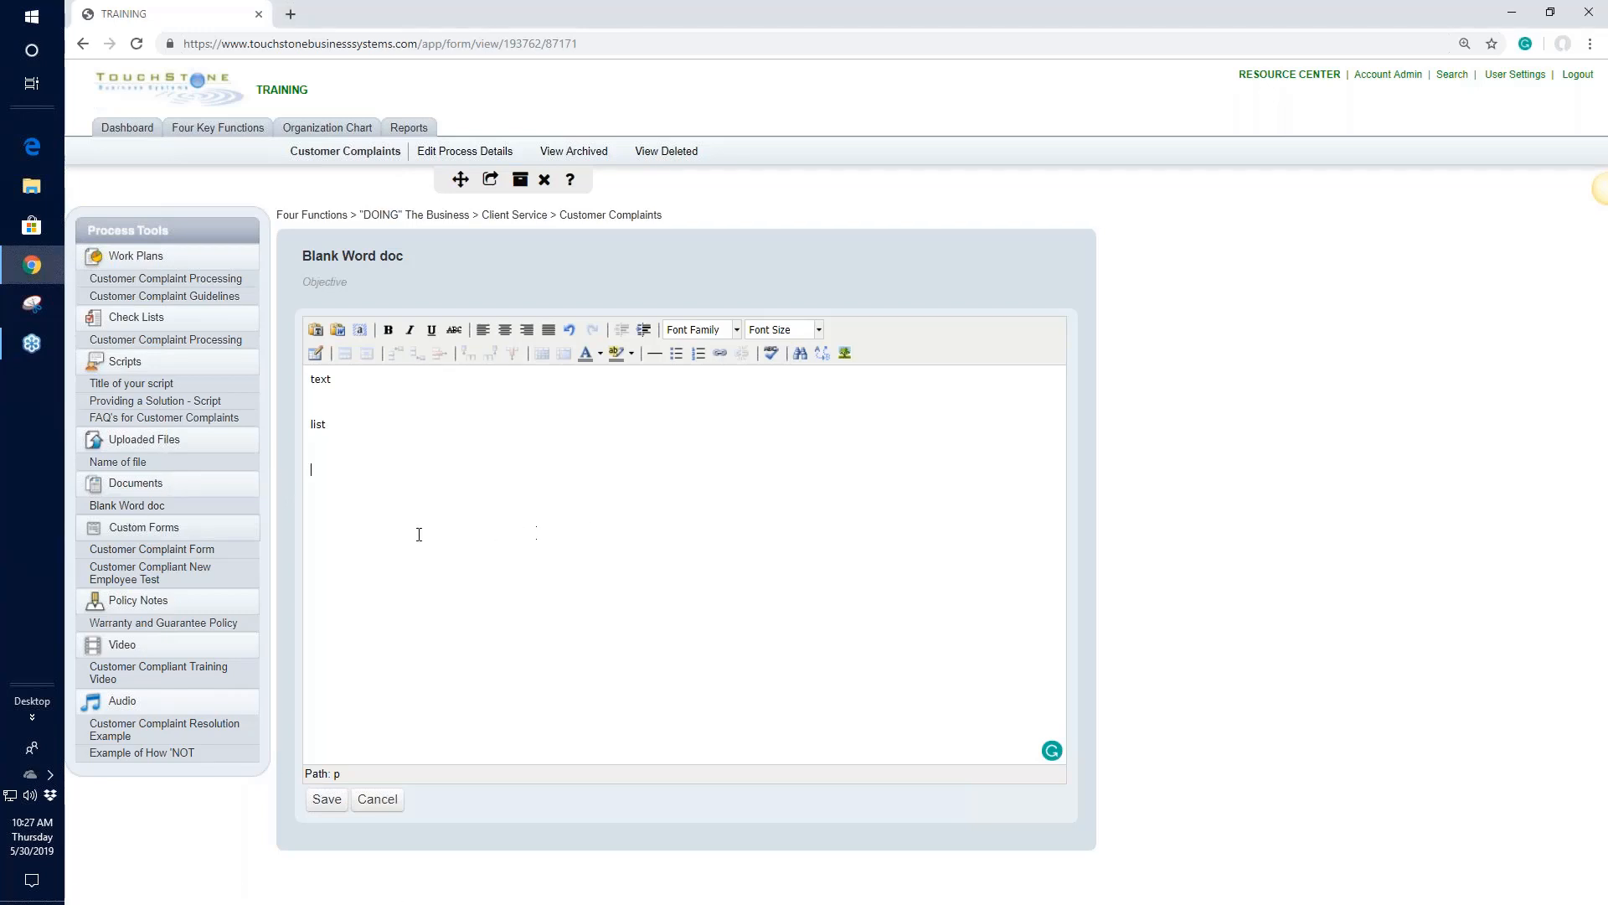
{"action": "left_click", "coordinate": [325, 799]}
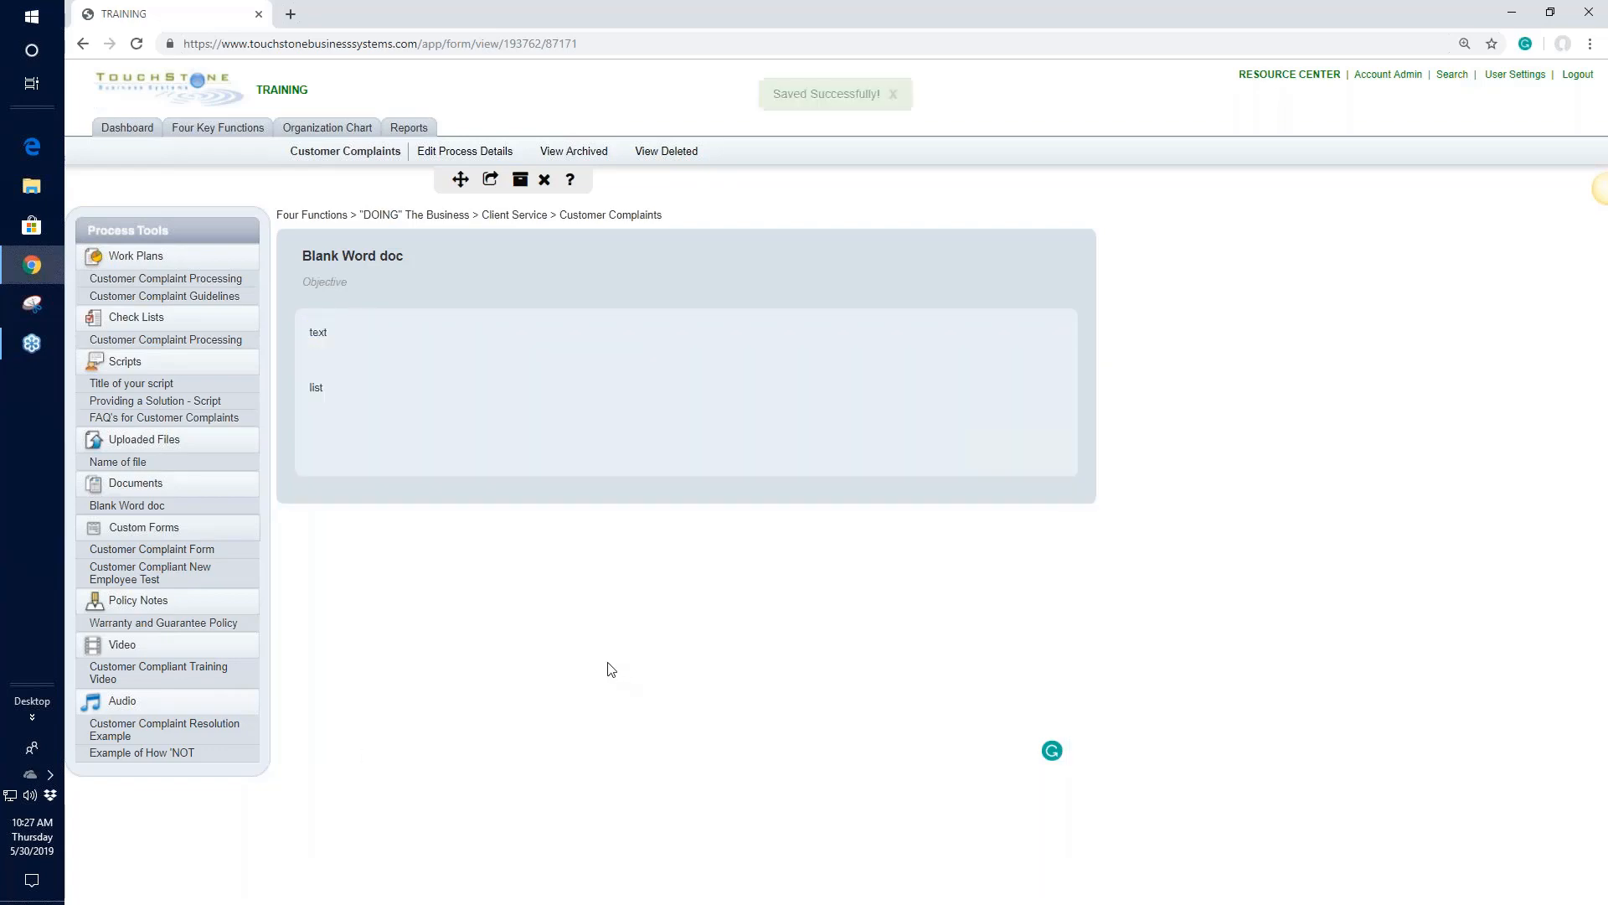
Step: Reopen the Blank Word doc's content for editing and save it again without changes
{"action": "left_click", "coordinate": [162, 505]}
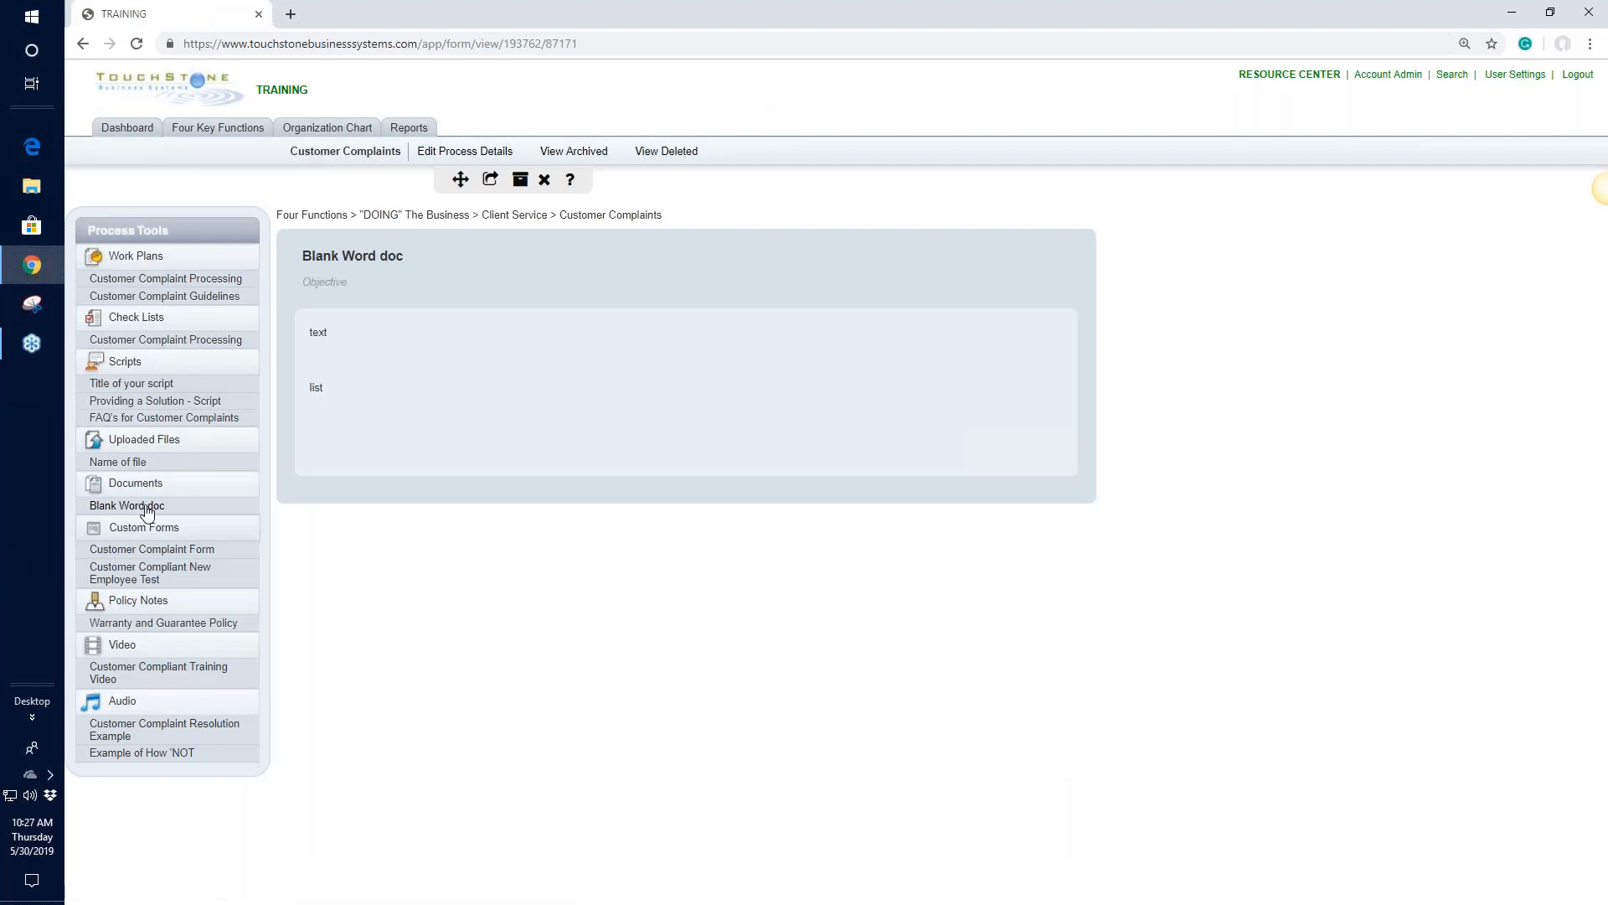
{"action": "left_click", "coordinate": [389, 401]}
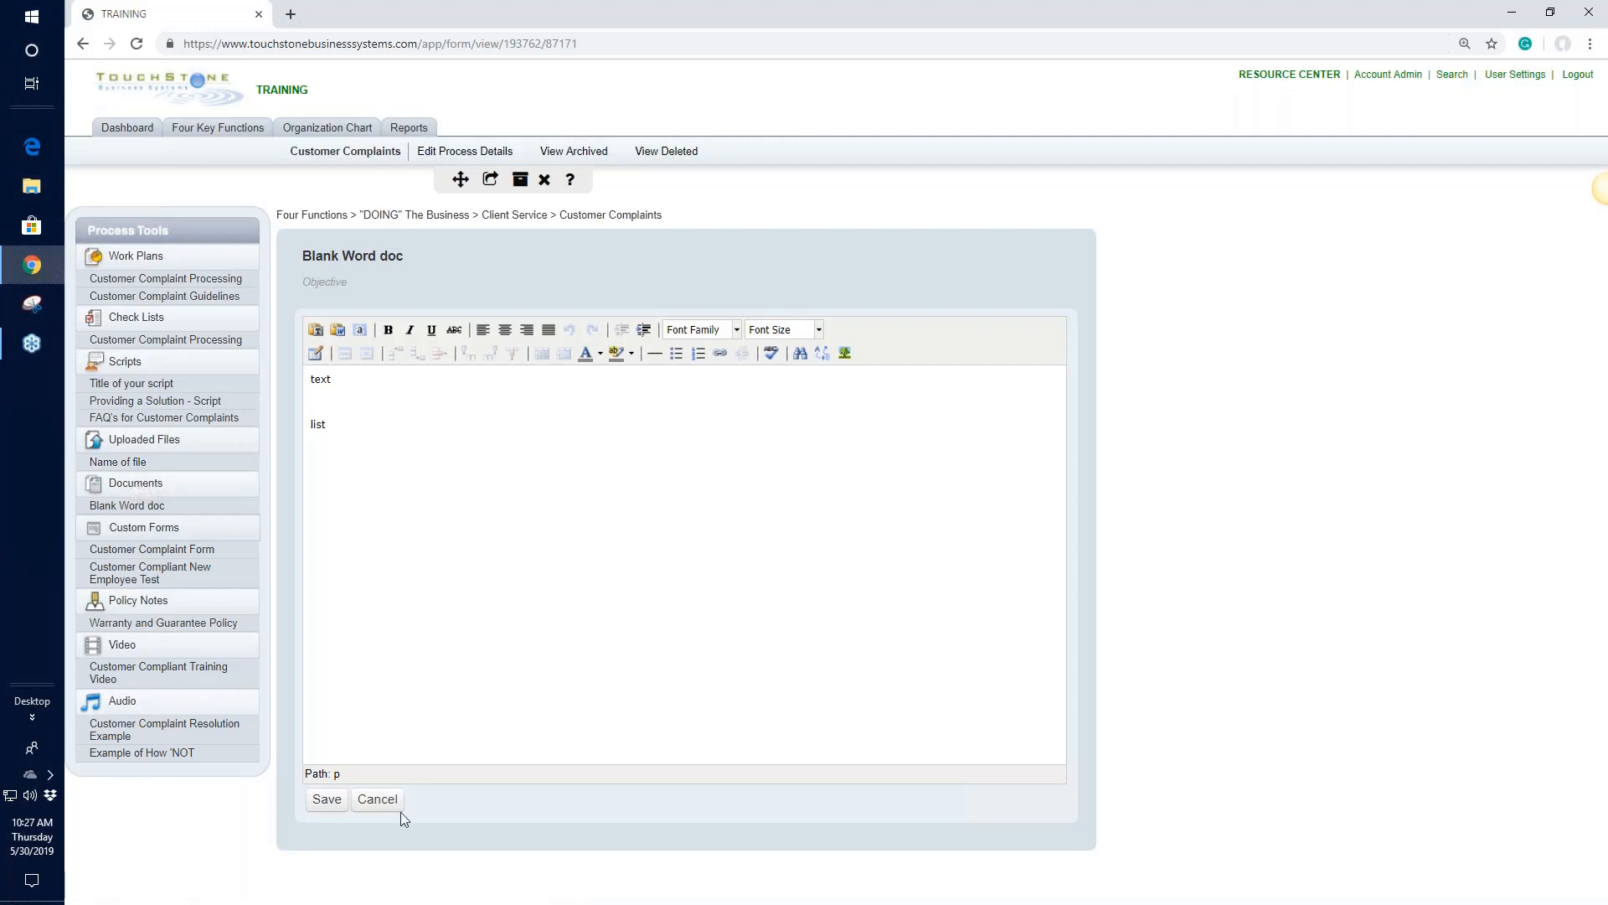
{"action": "left_click", "coordinate": [325, 799]}
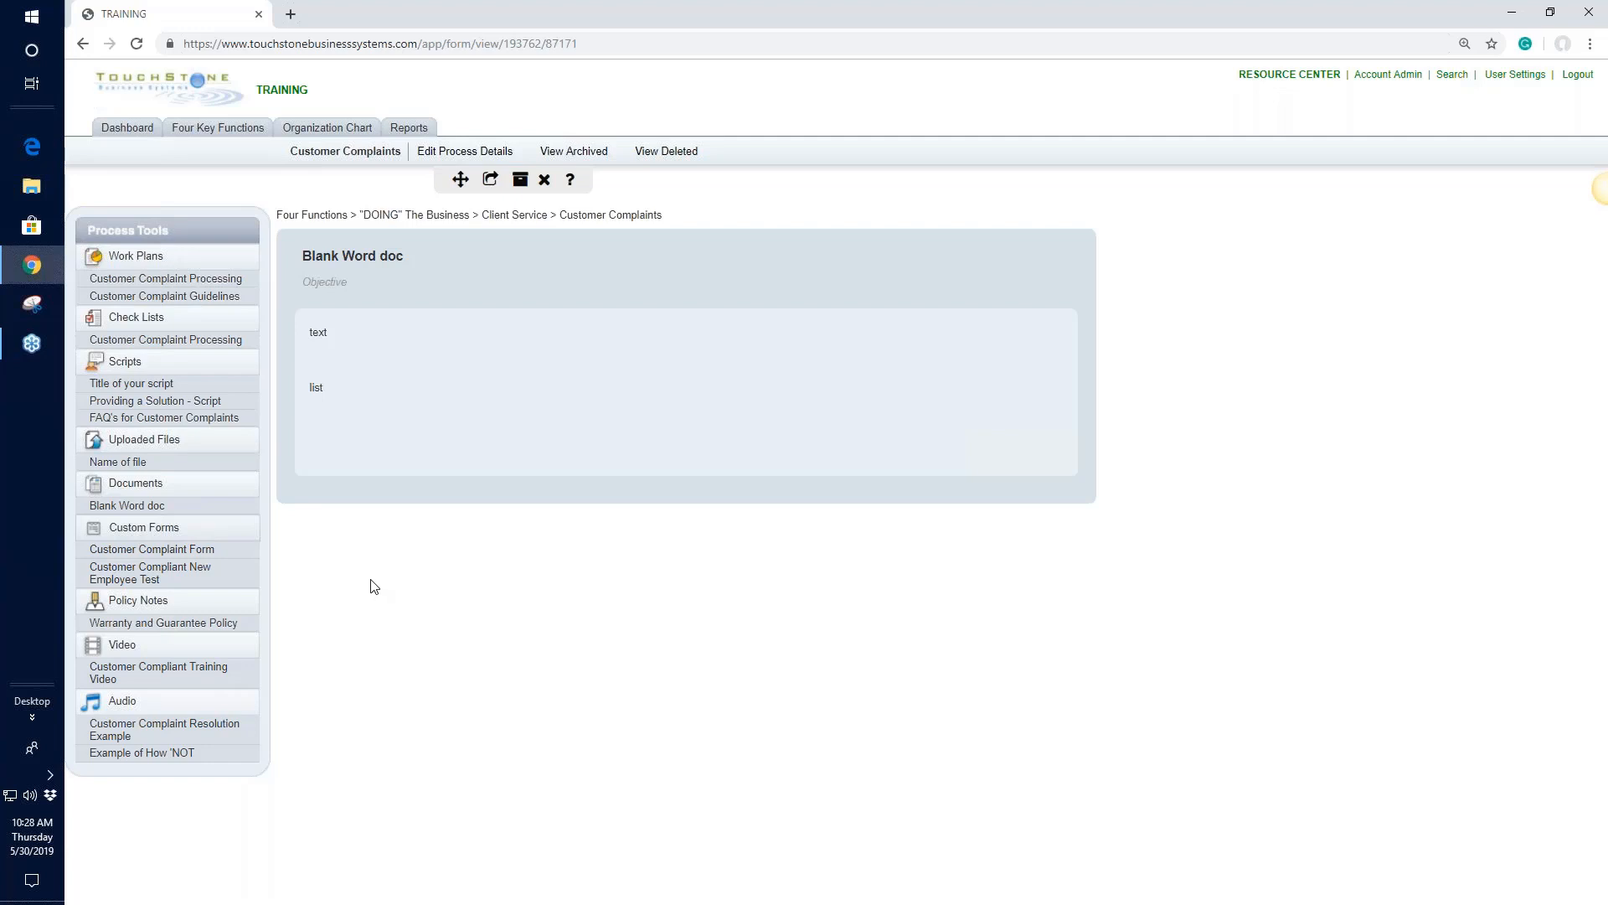
Step: Create a custom form titled "Name of the CF" in the Customer Complaints process
{"action": "left_click", "coordinate": [161, 534]}
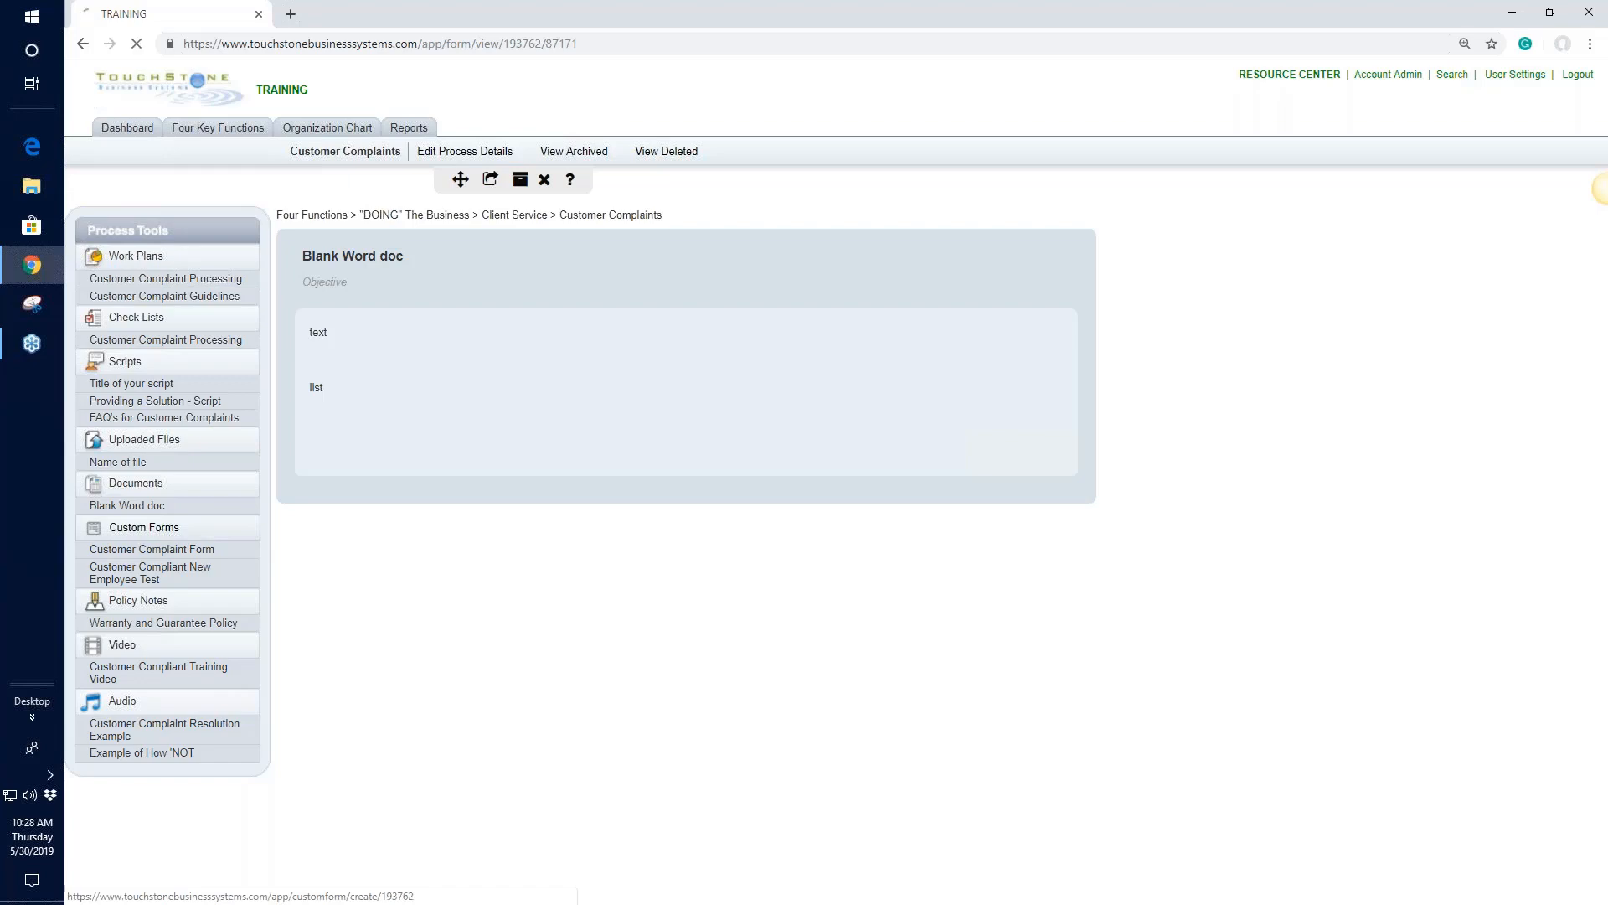
{"action": "left_click", "coordinate": [365, 276]}
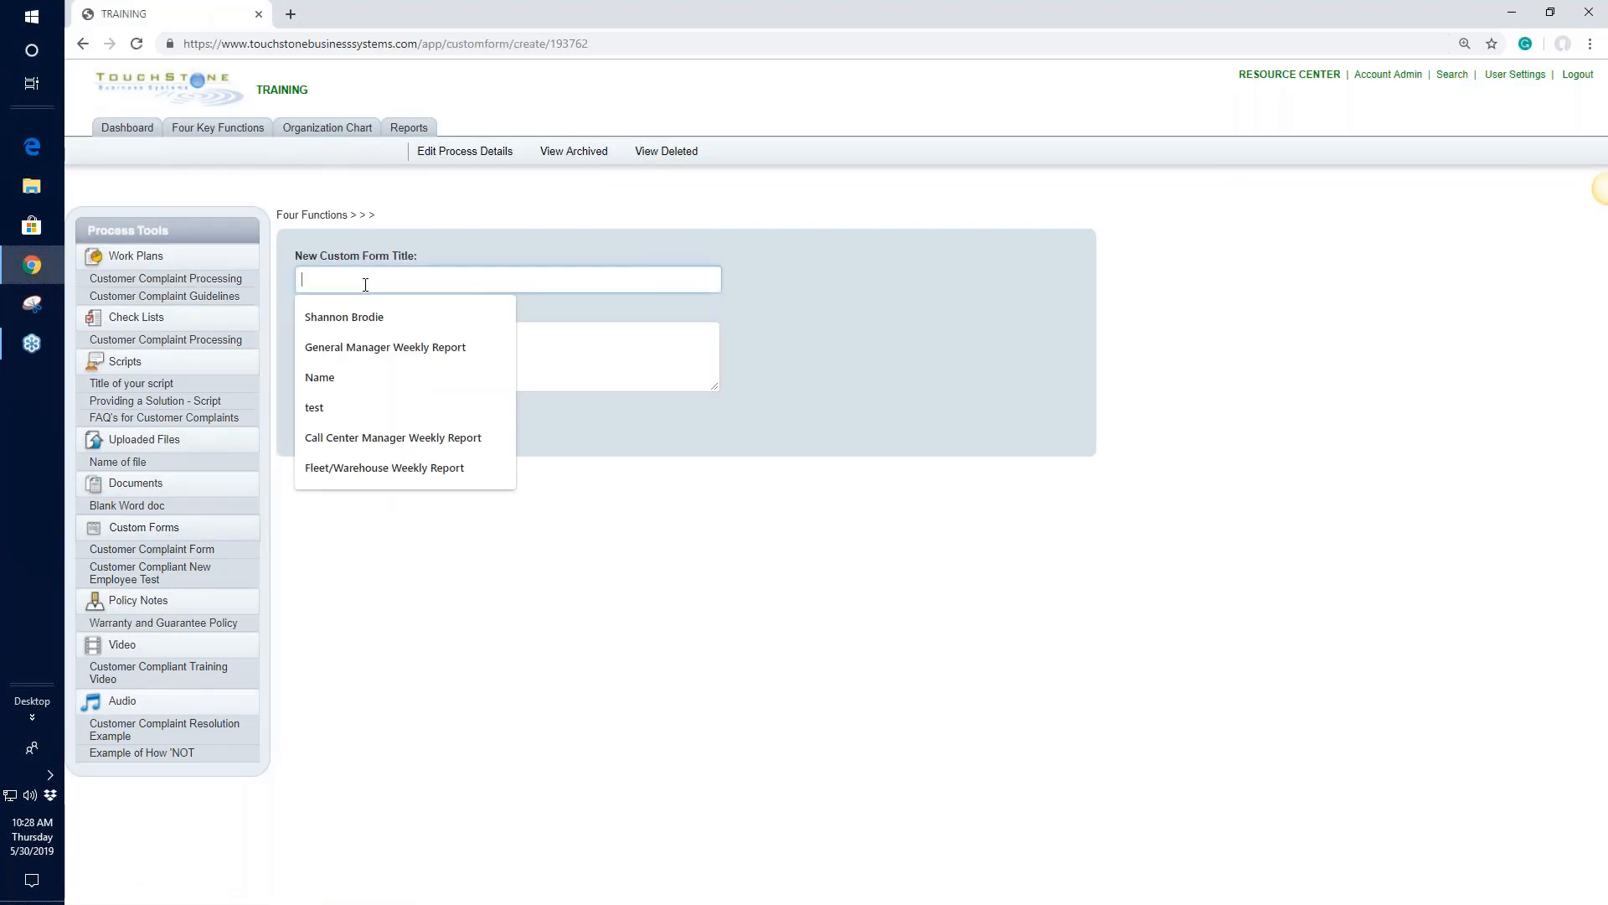
{"action": "type", "text": "Name of"}
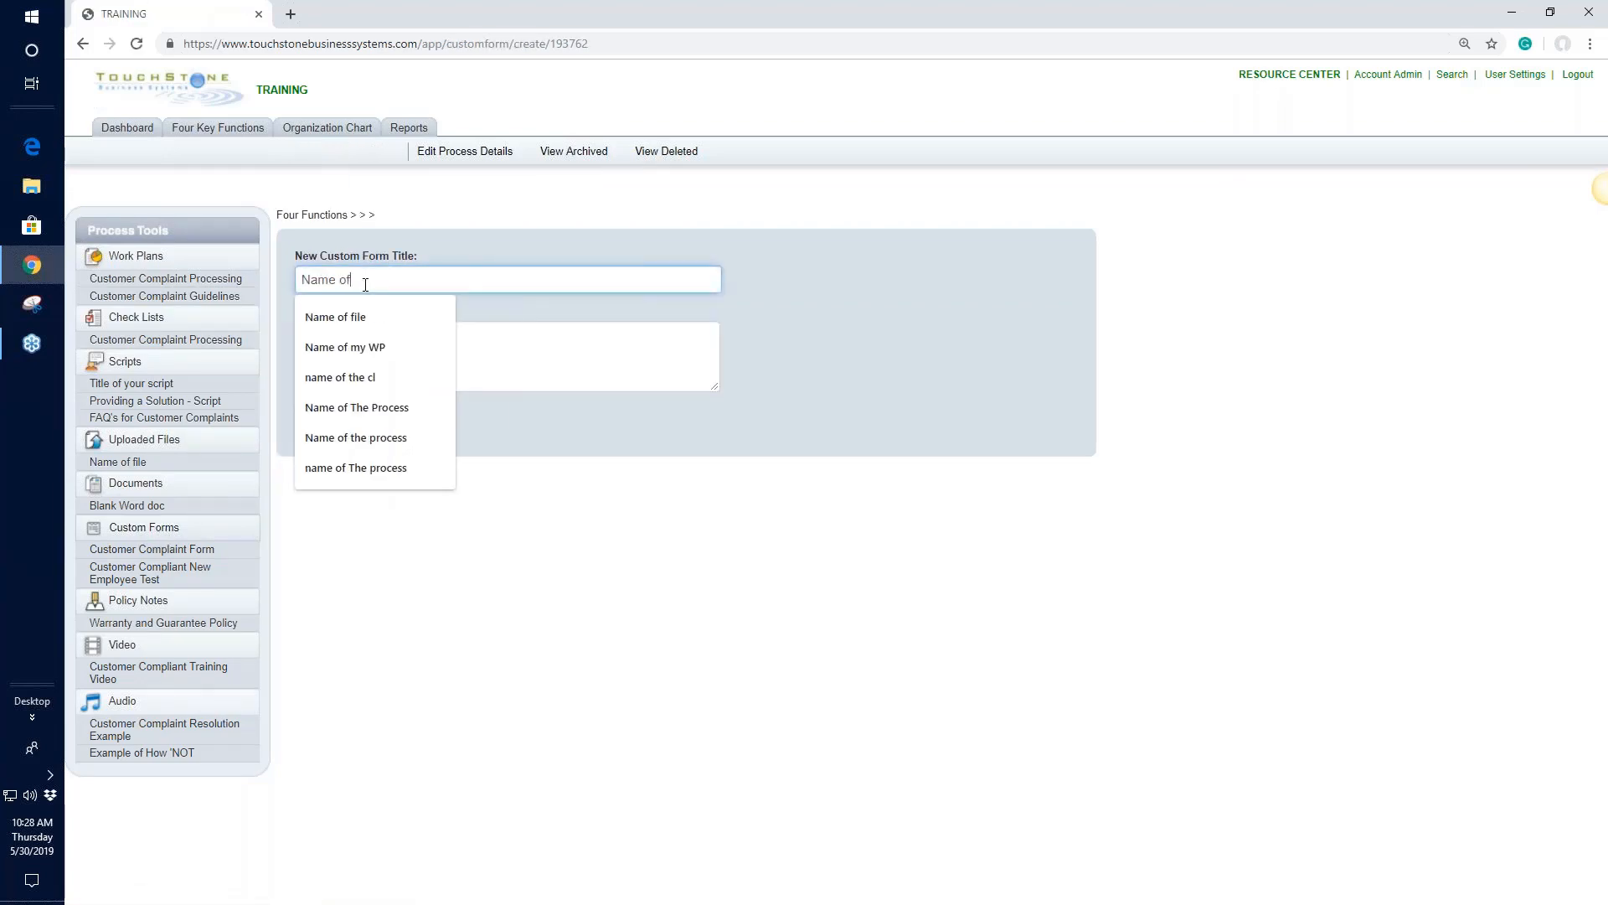
{"action": "type", "text": " the CF"}
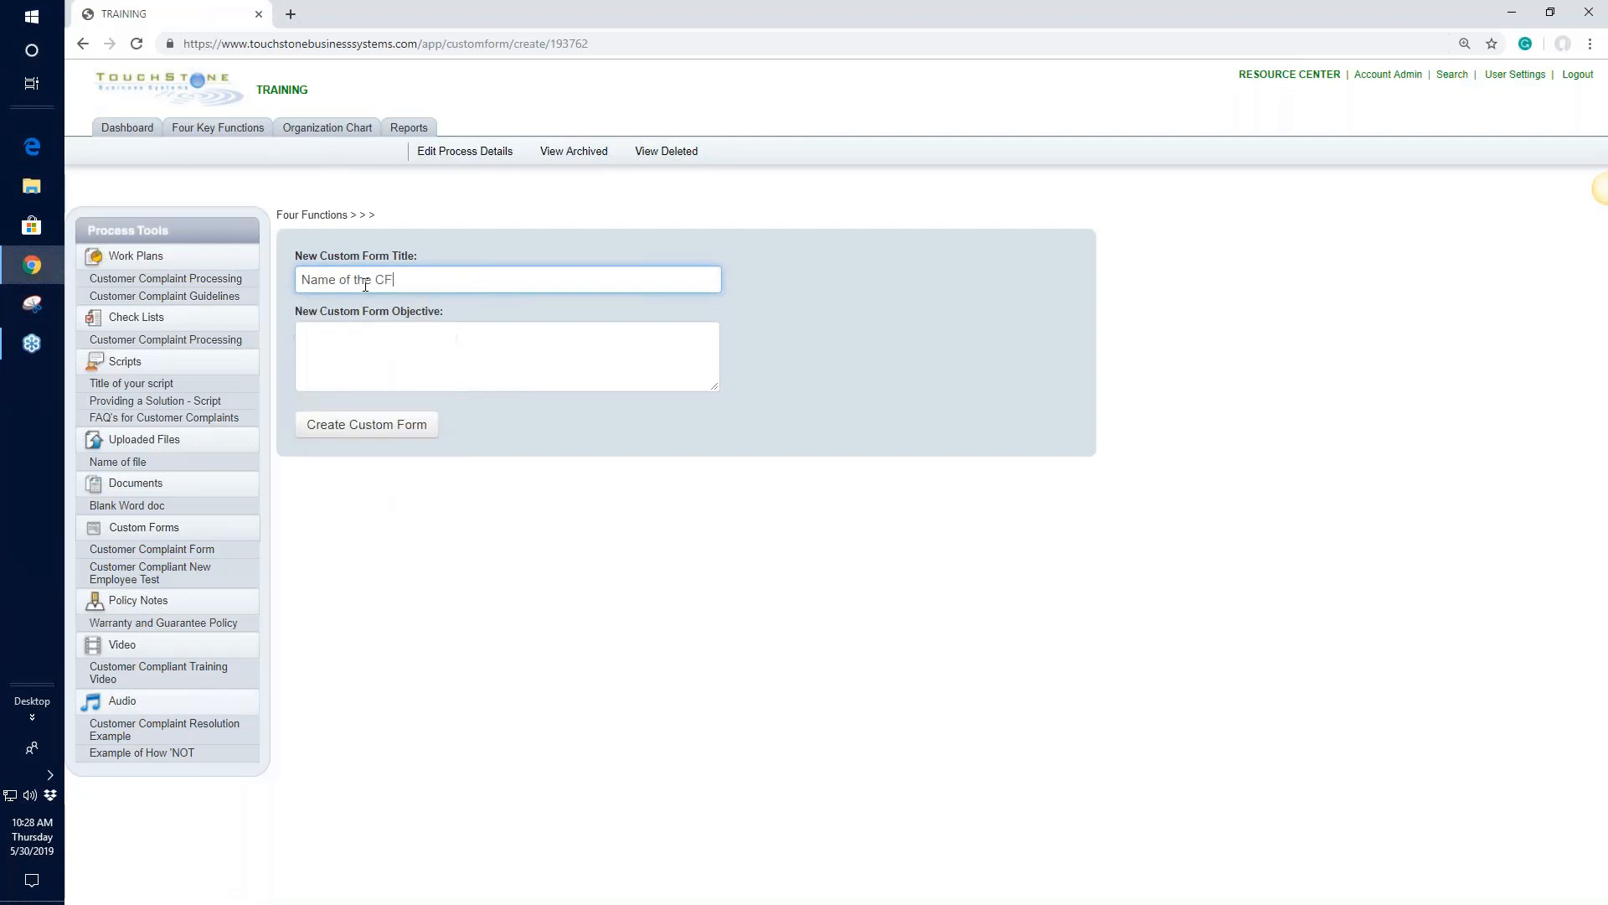
{"action": "left_click", "coordinate": [373, 431]}
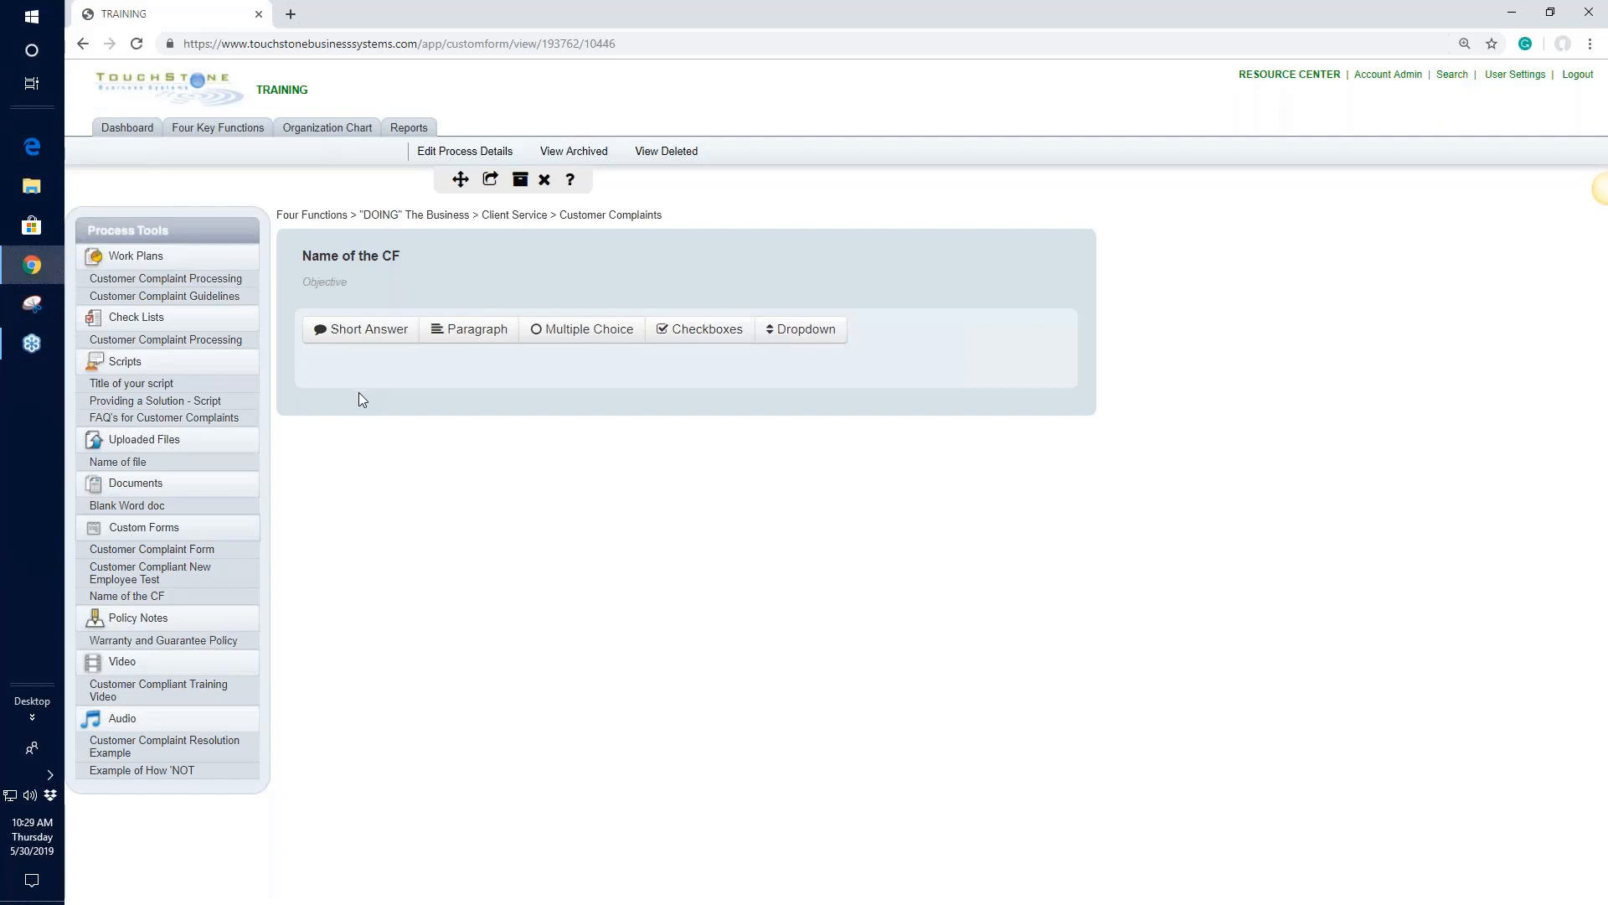
Step: Add a short answer field labelled "date/name" to the custom form and save it
{"action": "left_click", "coordinate": [379, 335]}
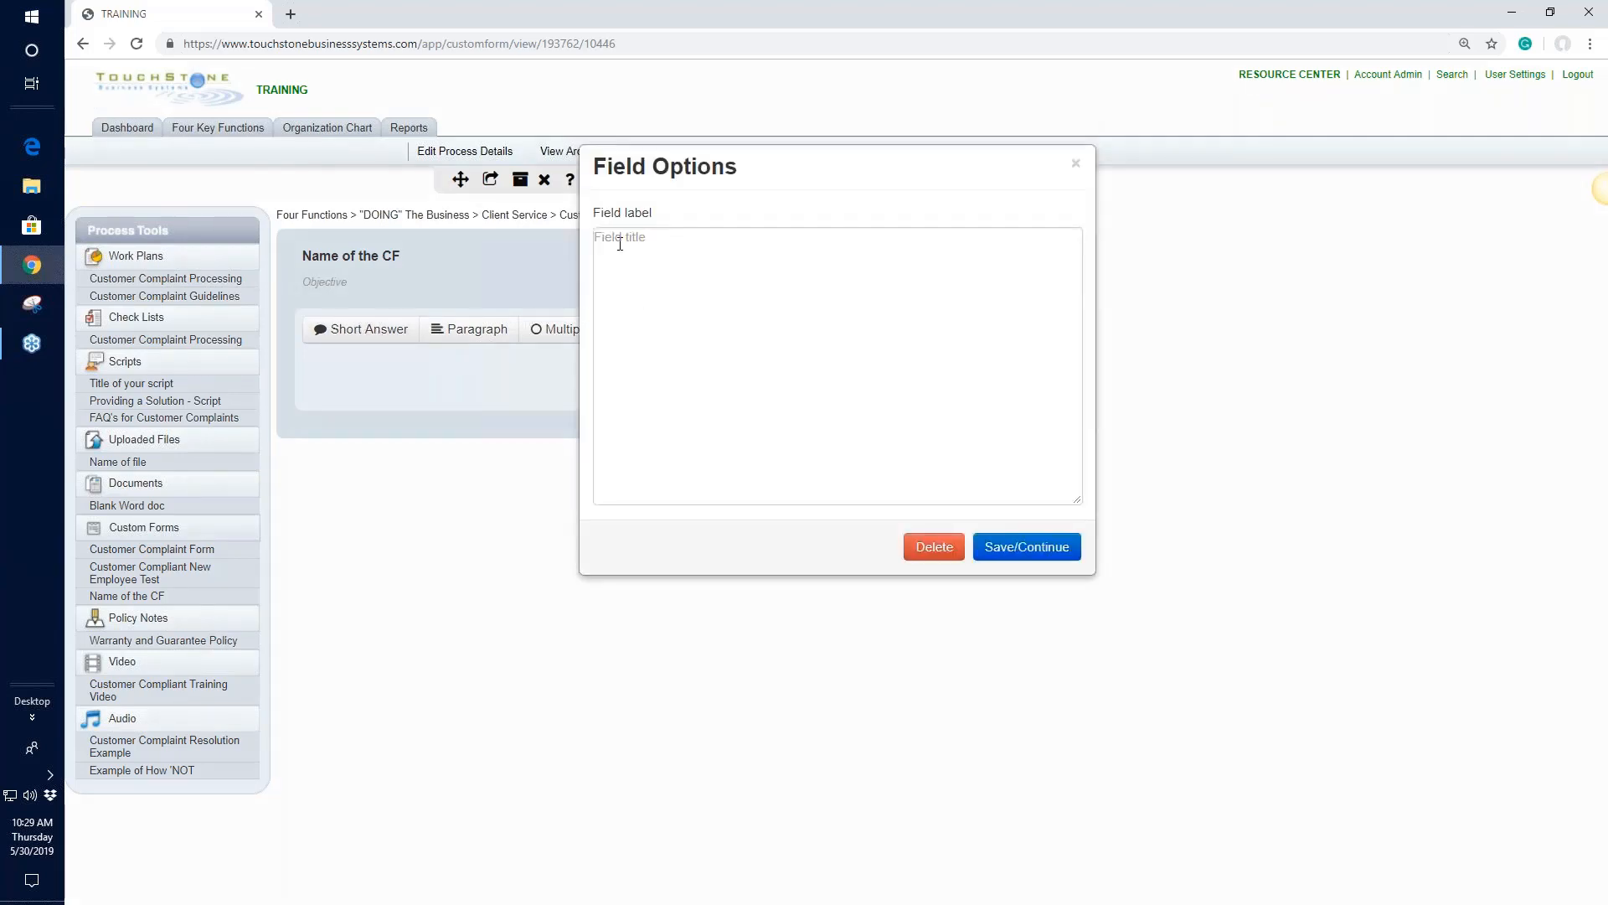
{"action": "left_click", "coordinate": [620, 243]}
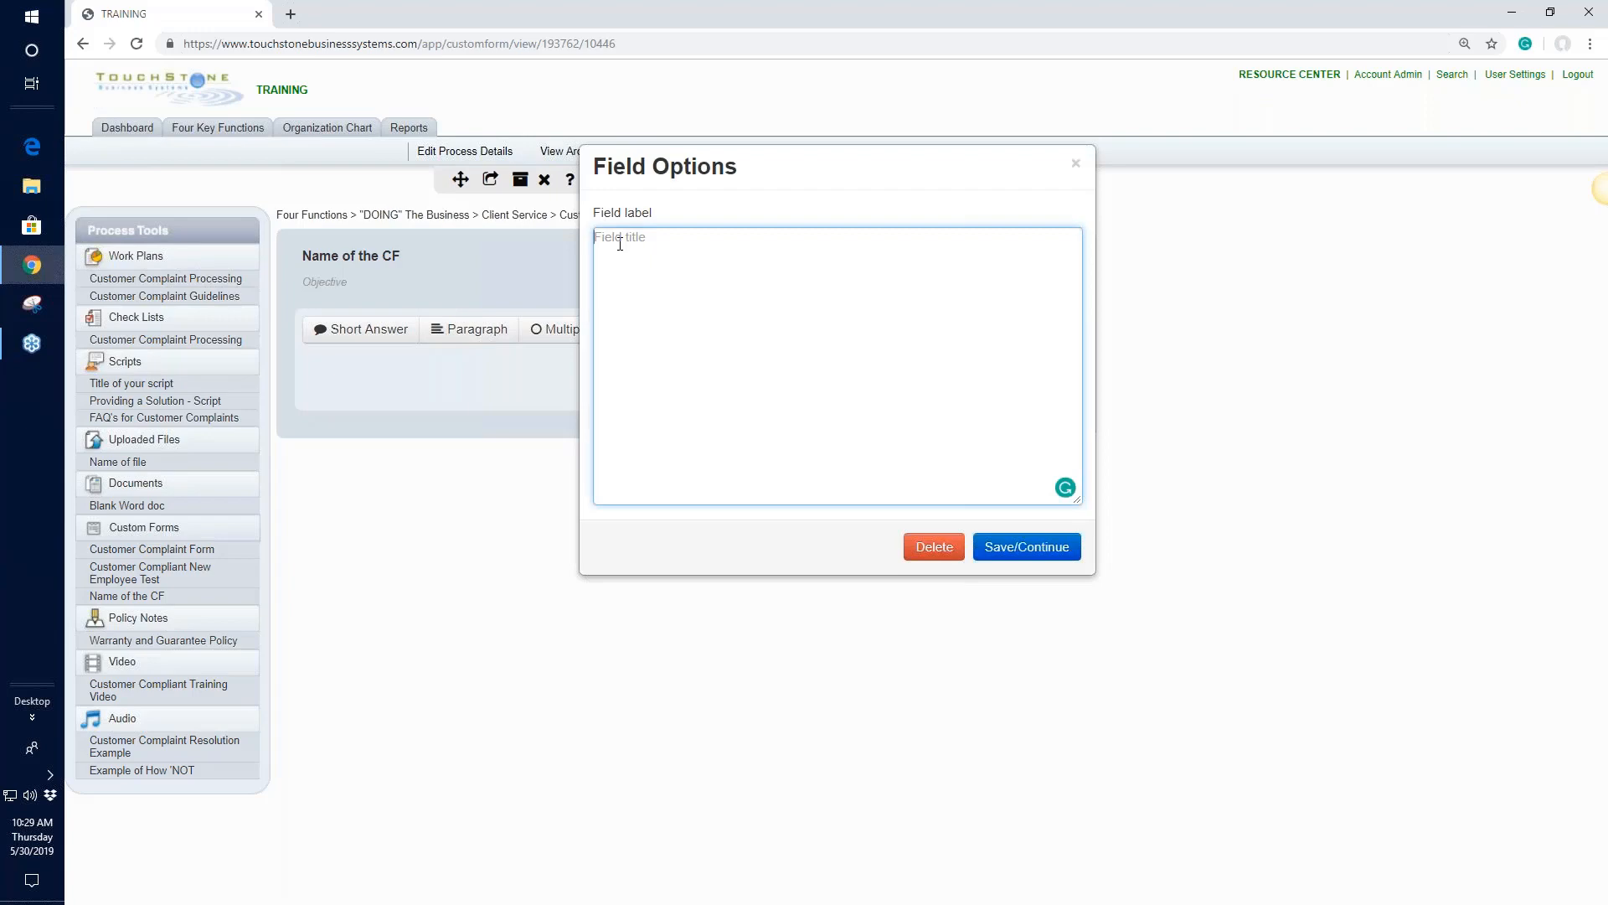
{"action": "type", "text": "date/name"}
{"action": "left_click", "coordinate": [1026, 549]}
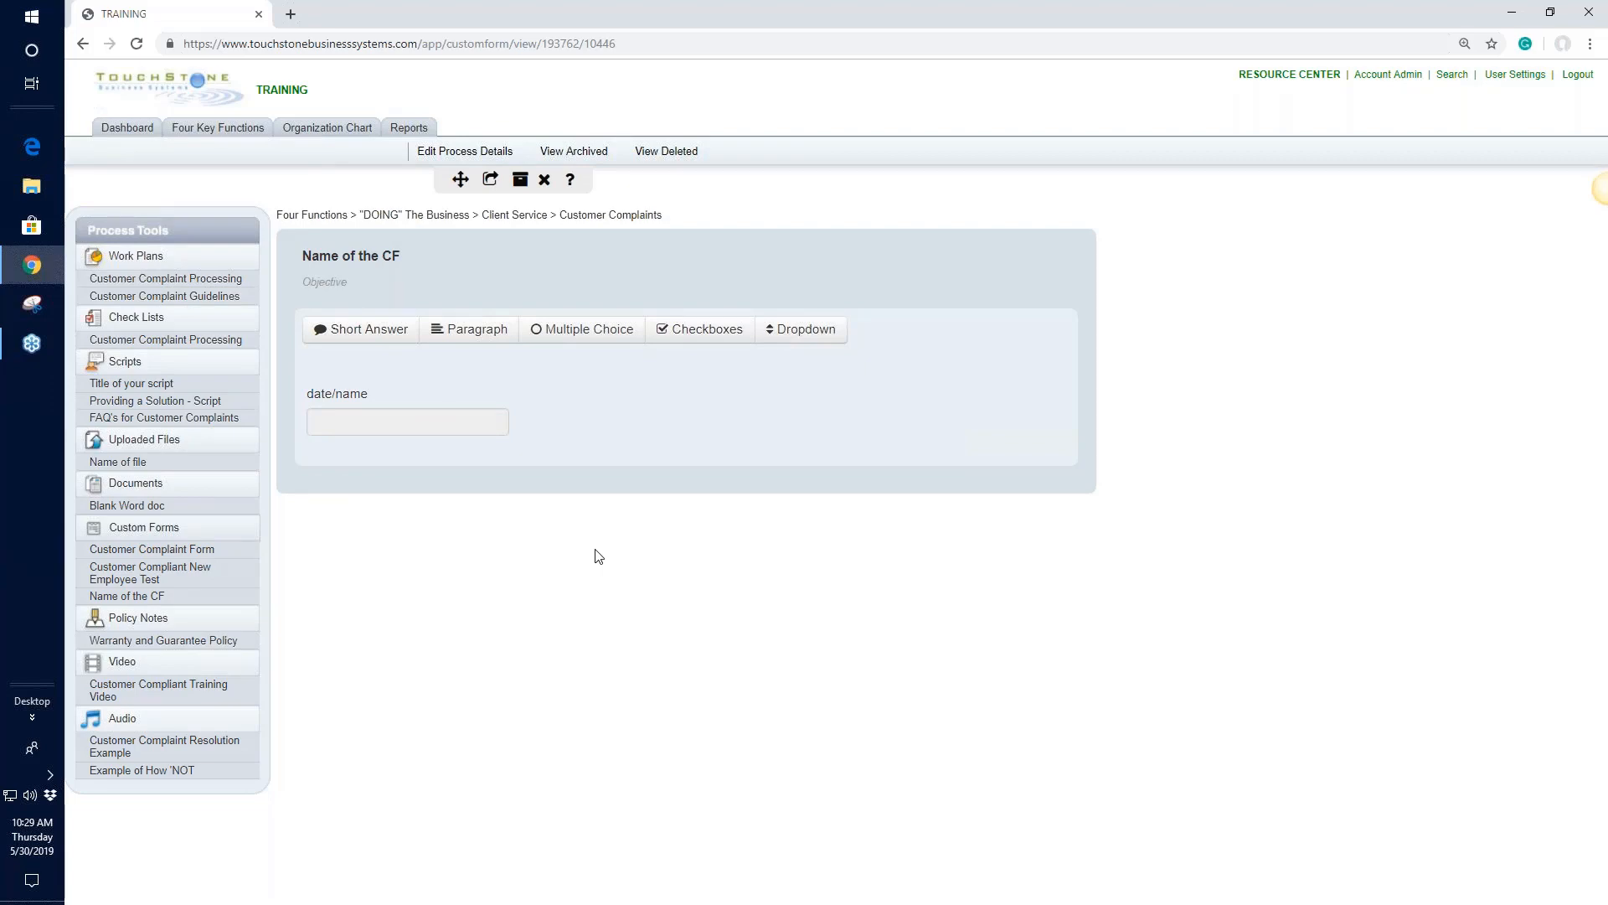
Step: Add a paragraph field labelled "Notes or Comments" to the custom form and save it
{"action": "left_click", "coordinate": [470, 332]}
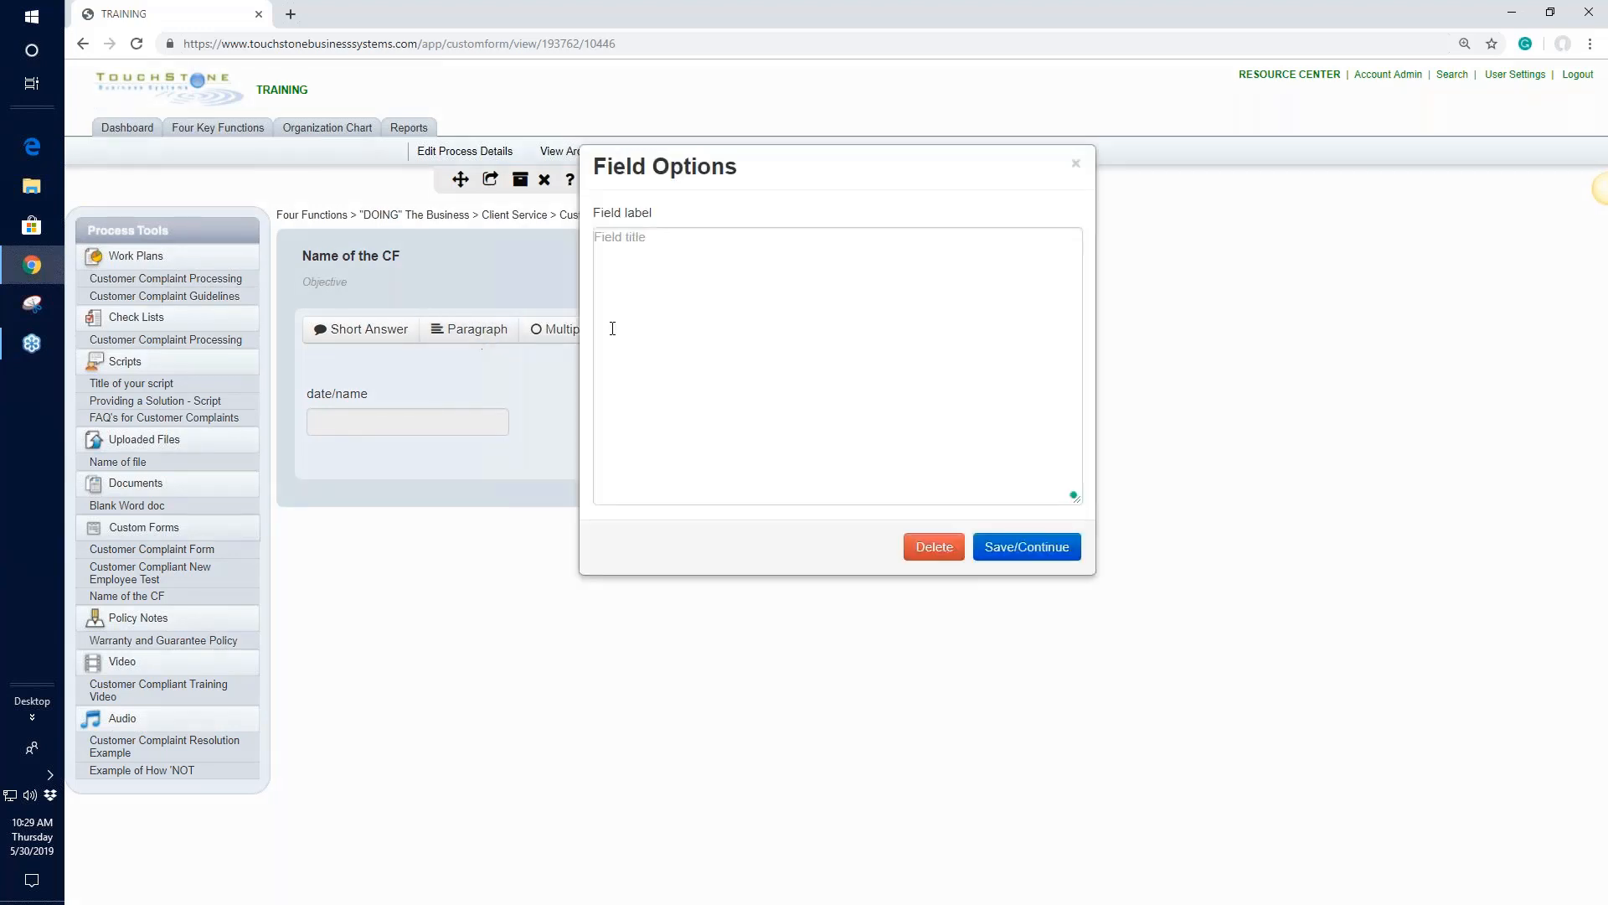
{"action": "left_click", "coordinate": [606, 245]}
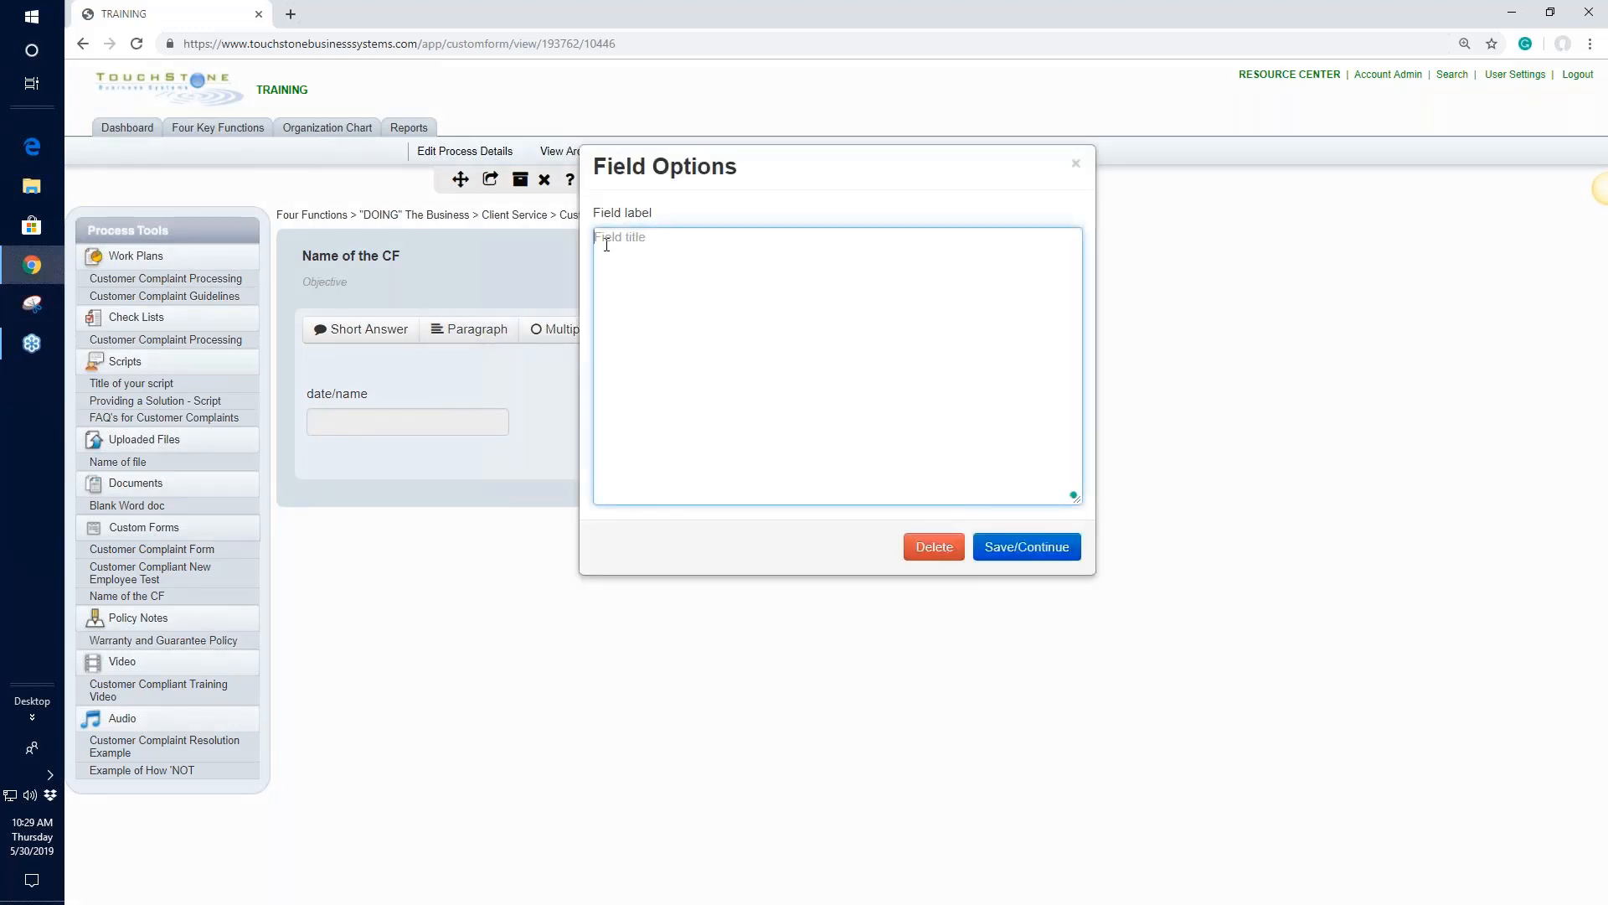
{"action": "type", "text": "Notes or Comments"}
{"action": "left_click", "coordinate": [1027, 546]}
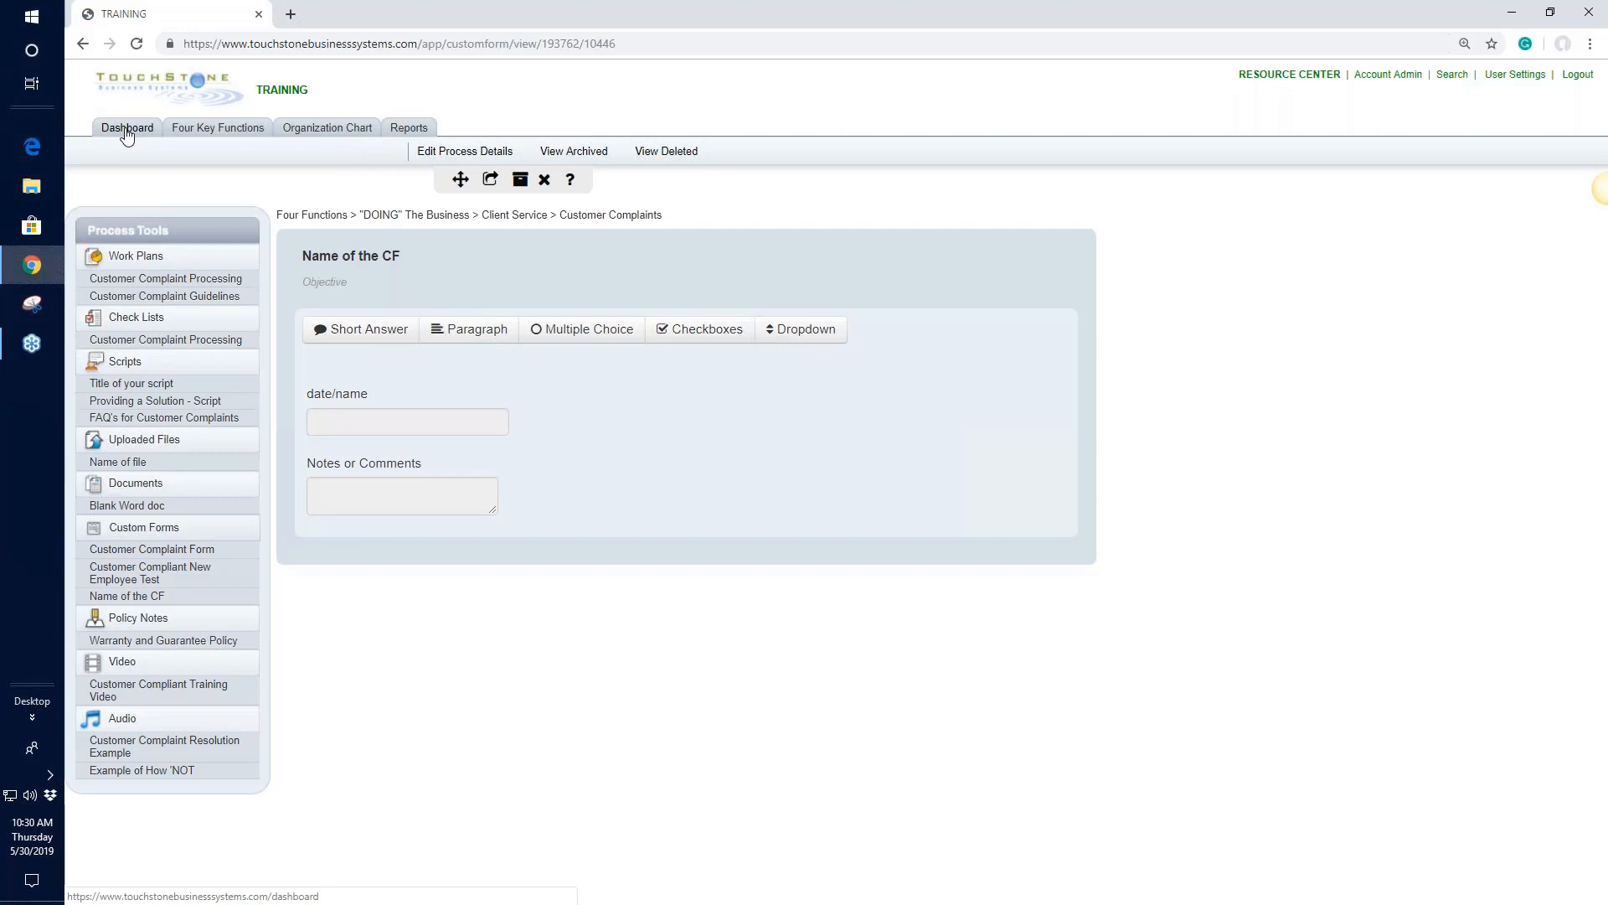
{"action": "left_click", "coordinate": [492, 184]}
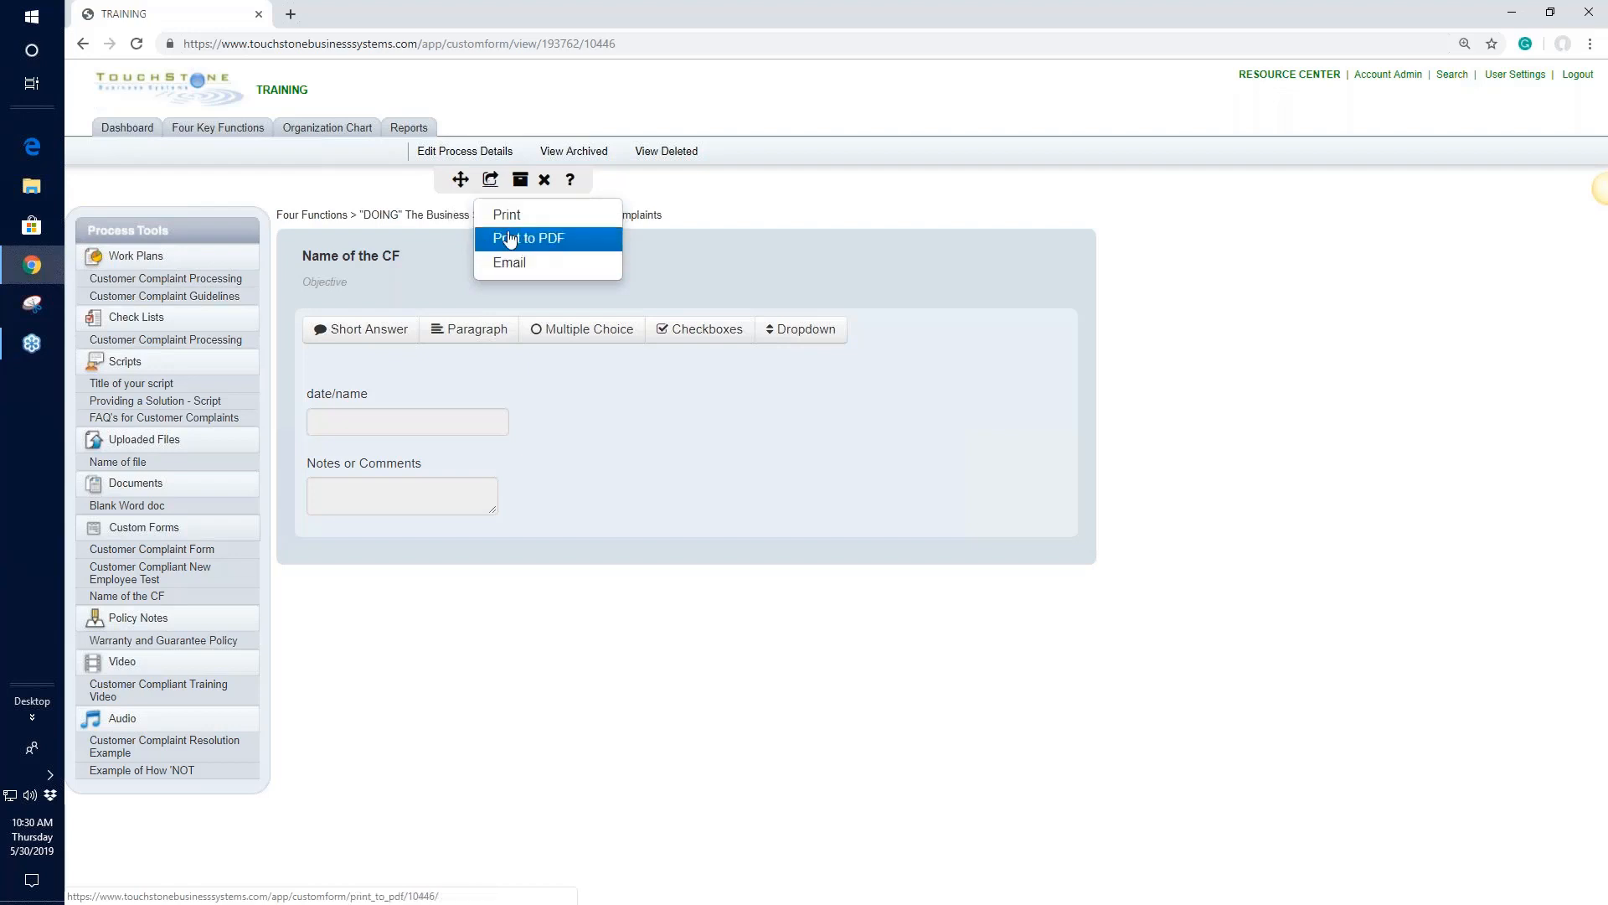
{"action": "left_click", "coordinate": [810, 209]}
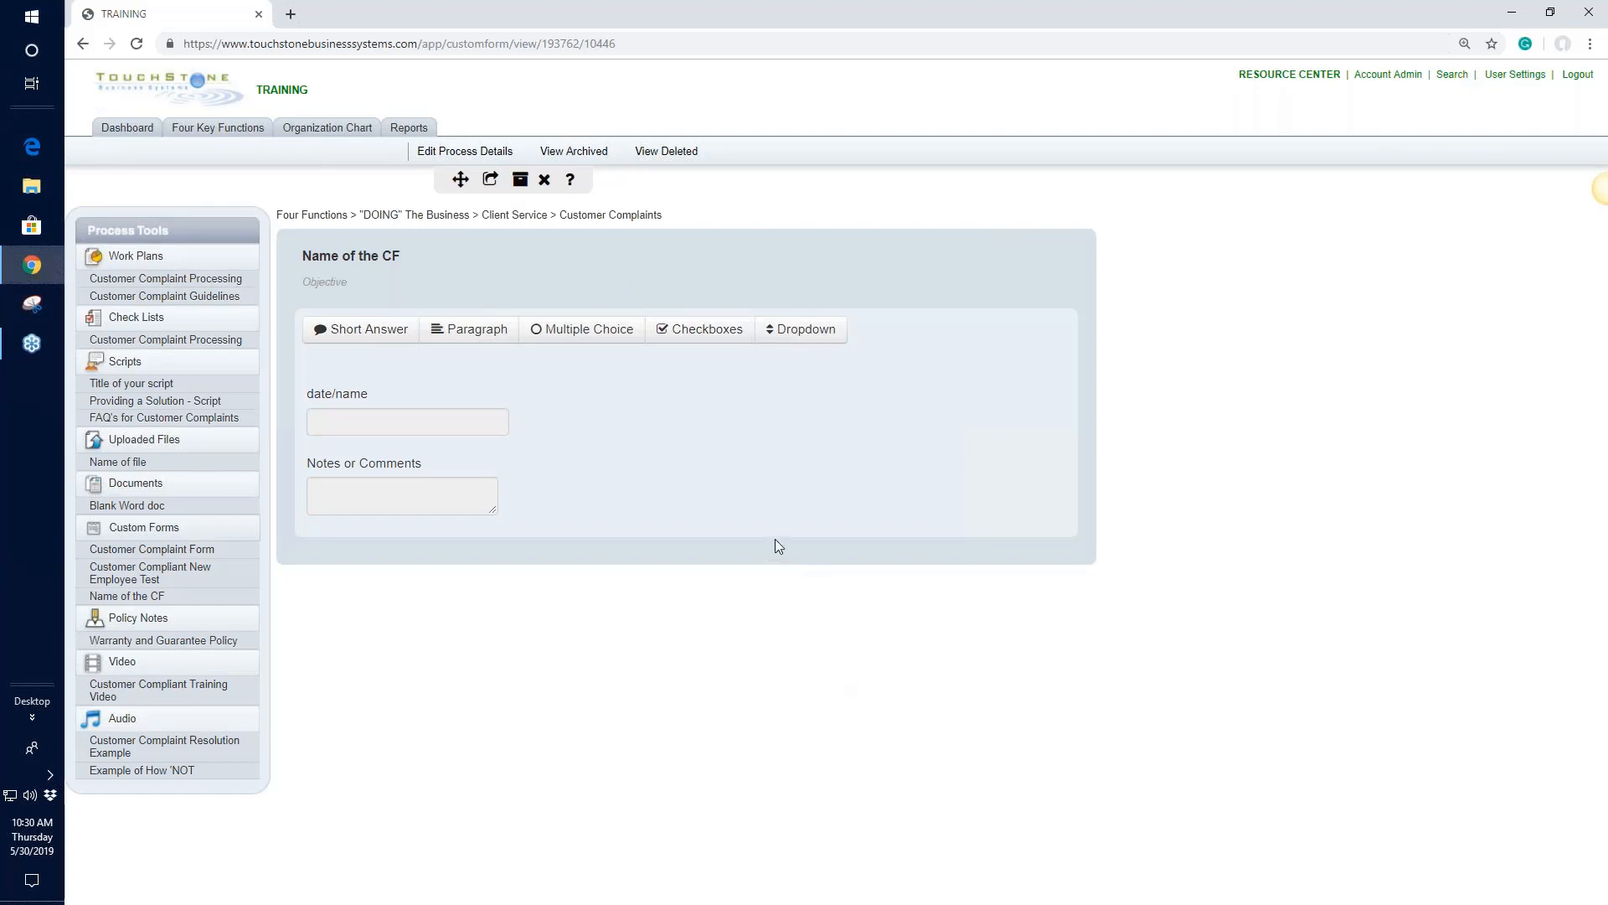
Step: Add a multiple choice field labelled "question" to the custom form, with the choices A, B and C
{"action": "left_click", "coordinate": [576, 335]}
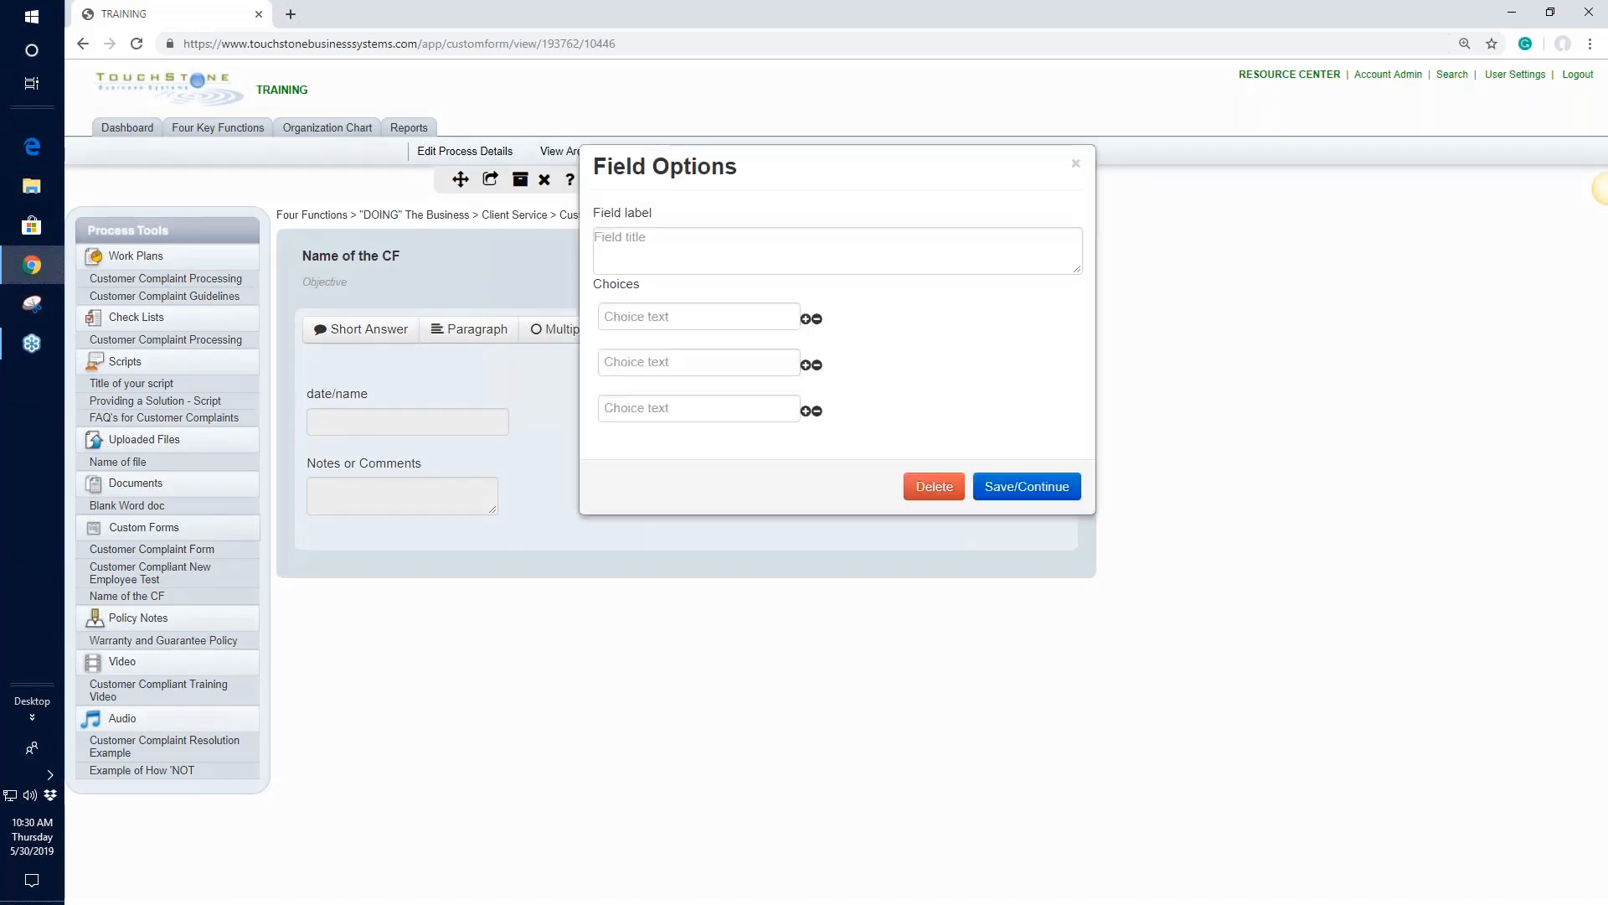
{"action": "left_click", "coordinate": [639, 242]}
{"action": "type", "text": "q"}
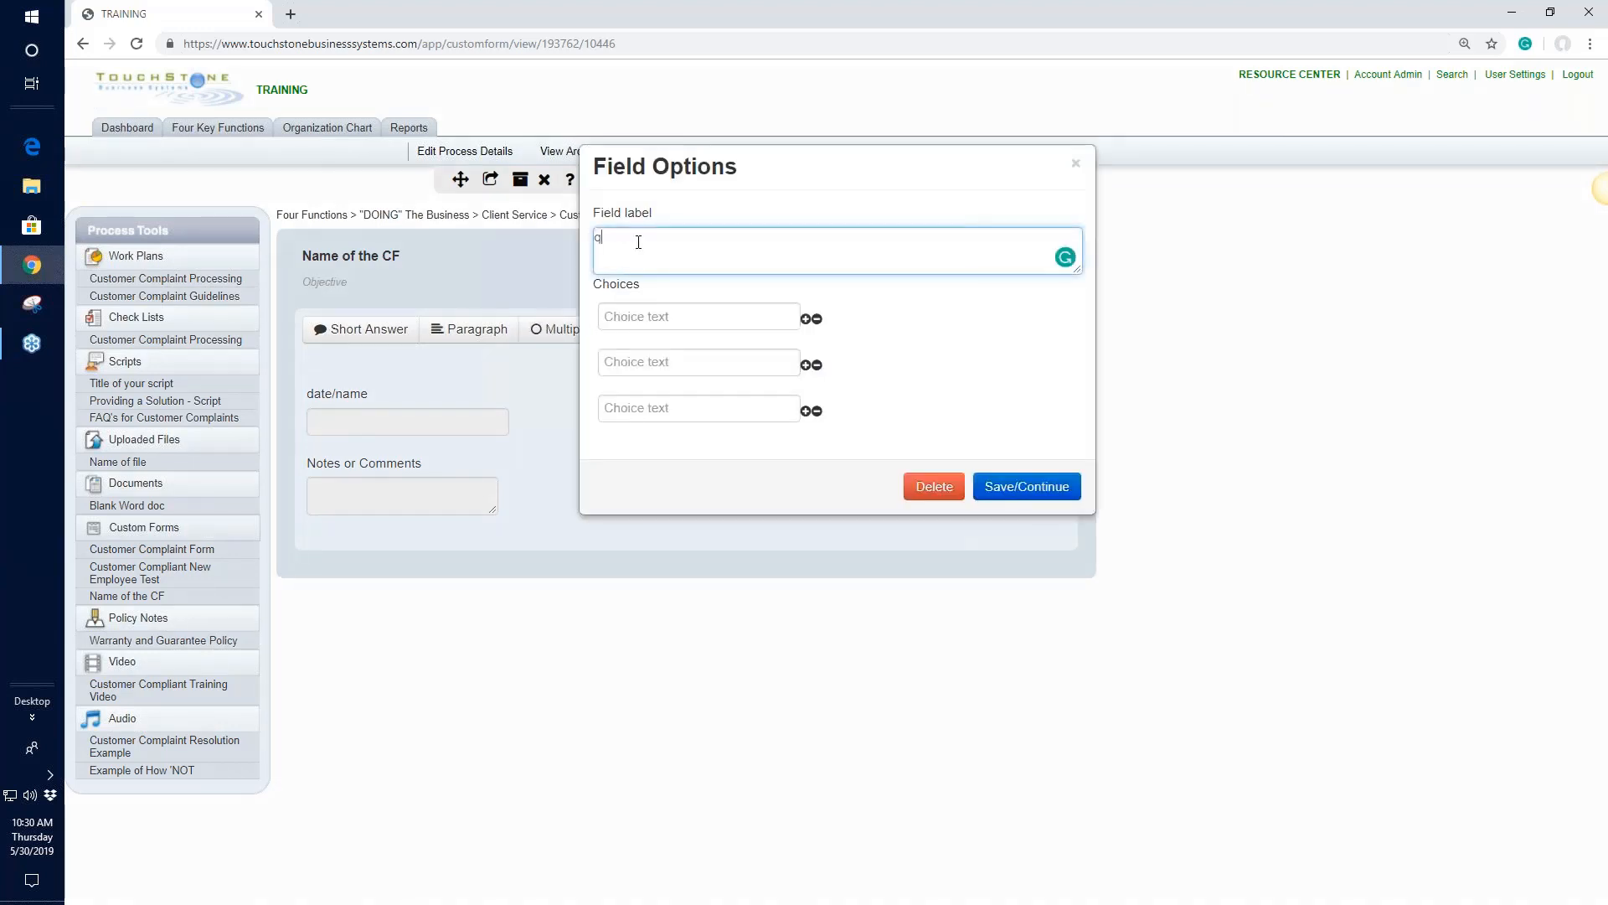
{"action": "type", "text": "uestion"}
{"action": "left_click", "coordinate": [631, 315]}
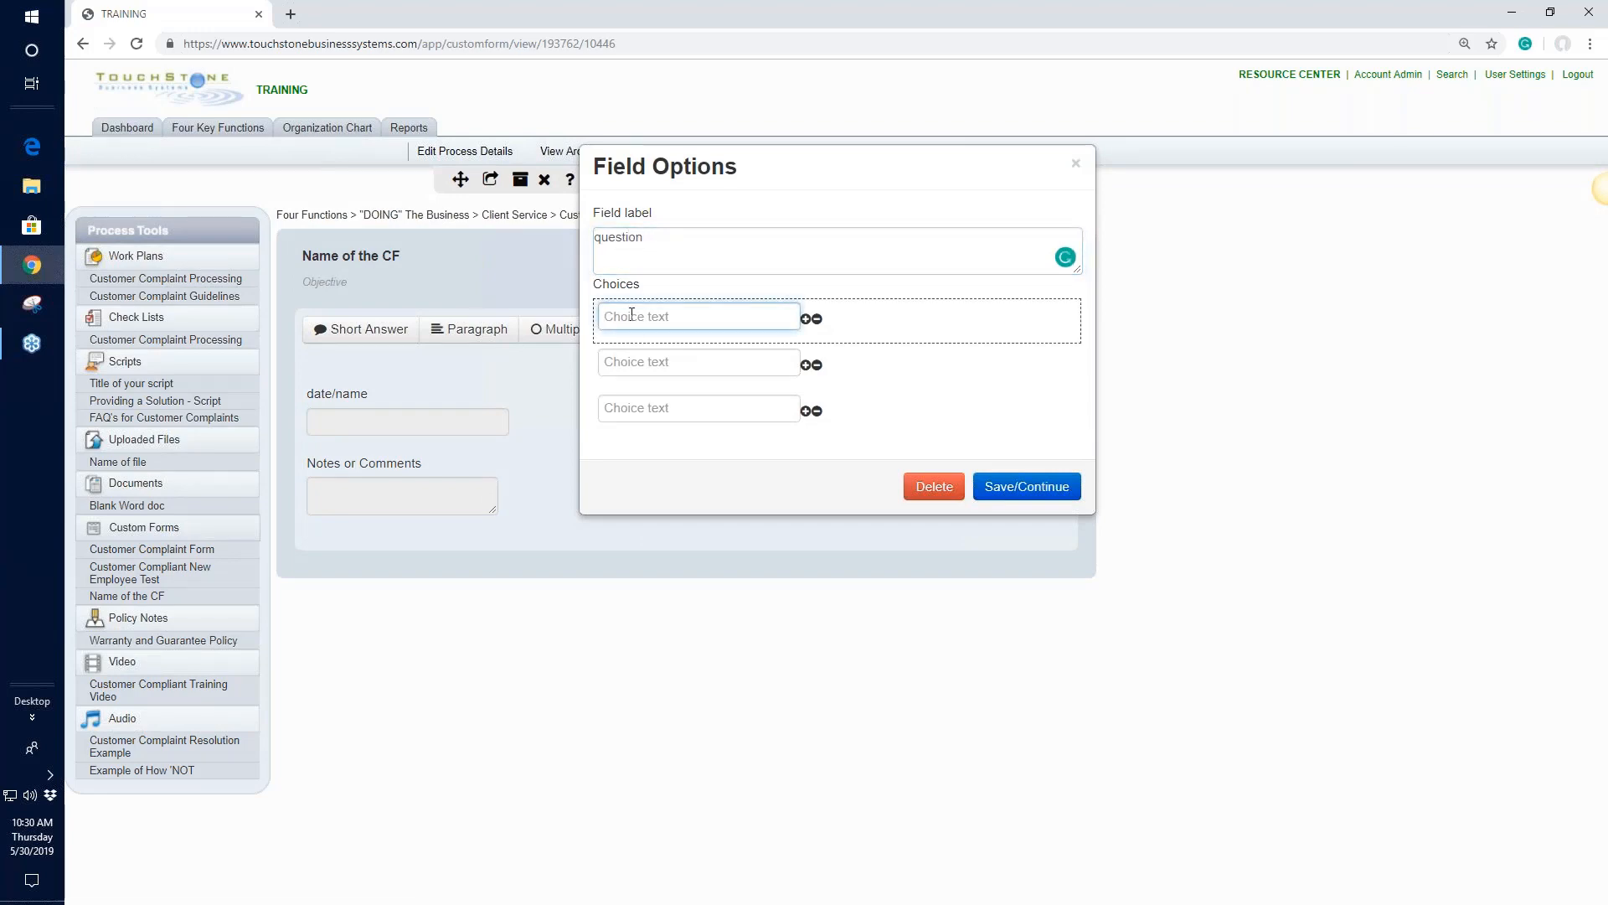
{"action": "type", "text": "A"}
{"action": "left_click", "coordinate": [656, 364]}
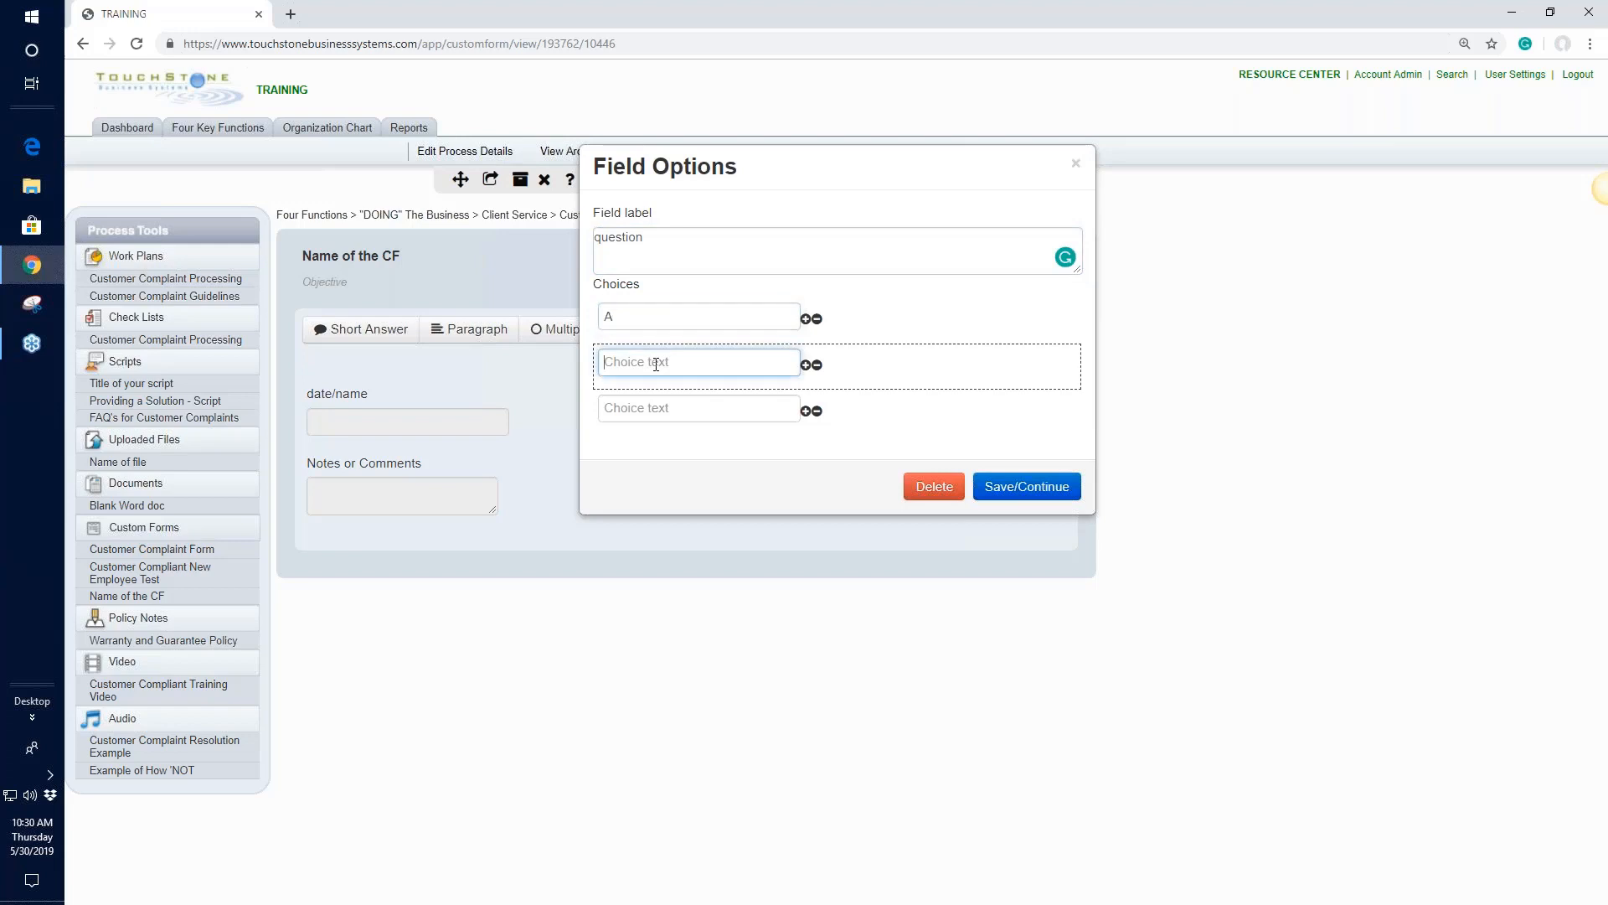
{"action": "type", "text": "B"}
{"action": "left_click", "coordinate": [619, 407]}
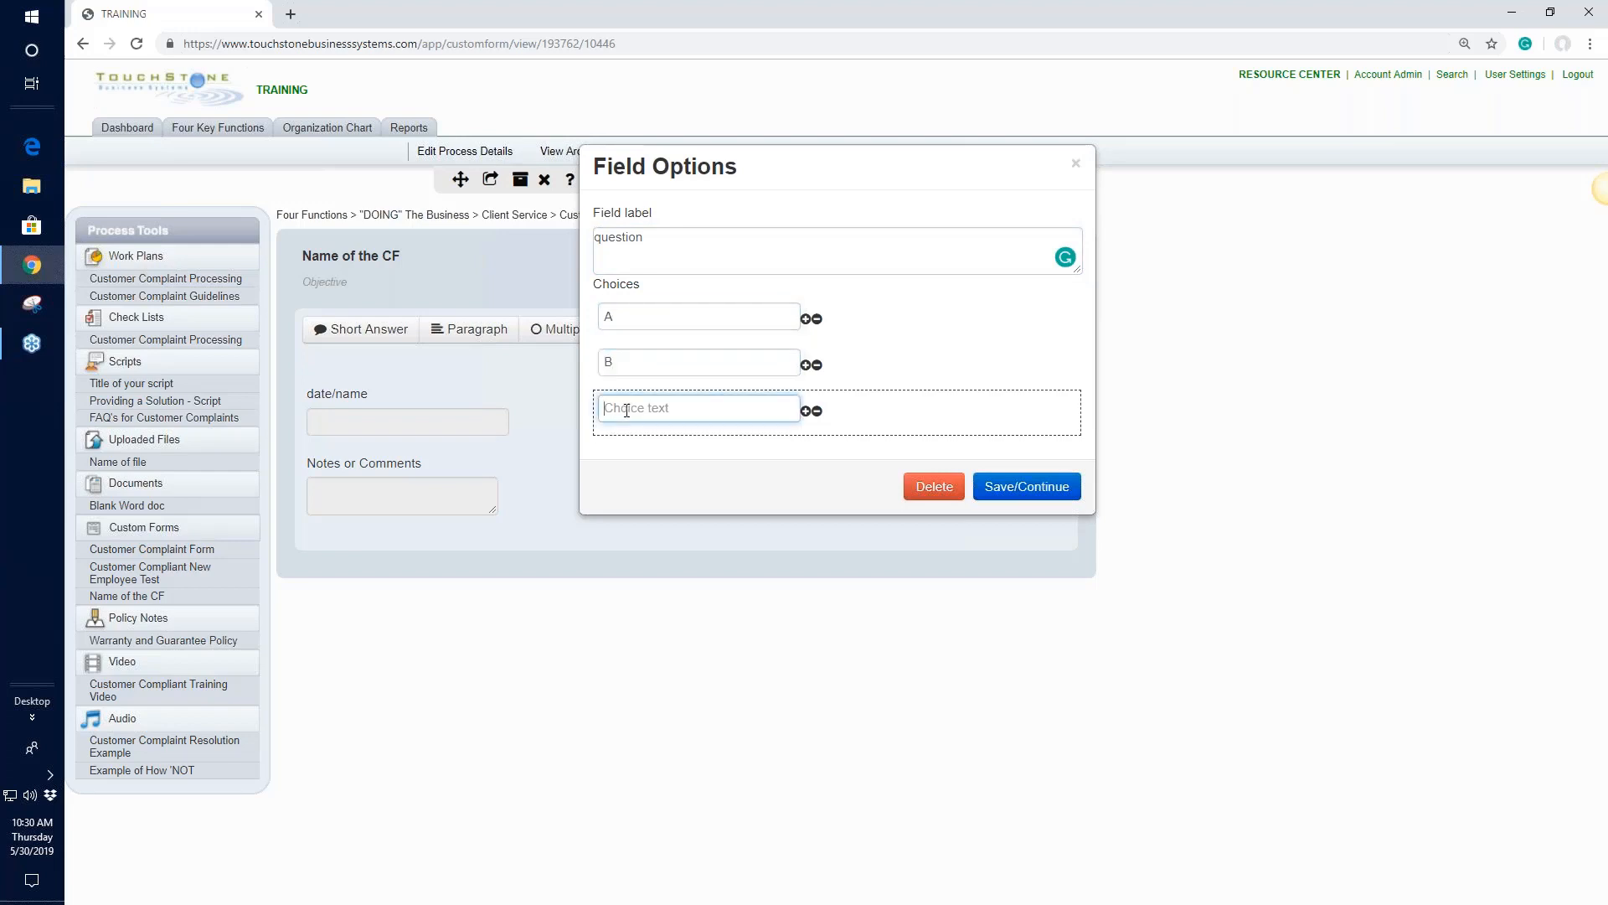
{"action": "type", "text": "C"}
Step: Add a fourth choice D to the multiple choice field, remove that choice again, and save the field
{"action": "left_click", "coordinate": [805, 411]}
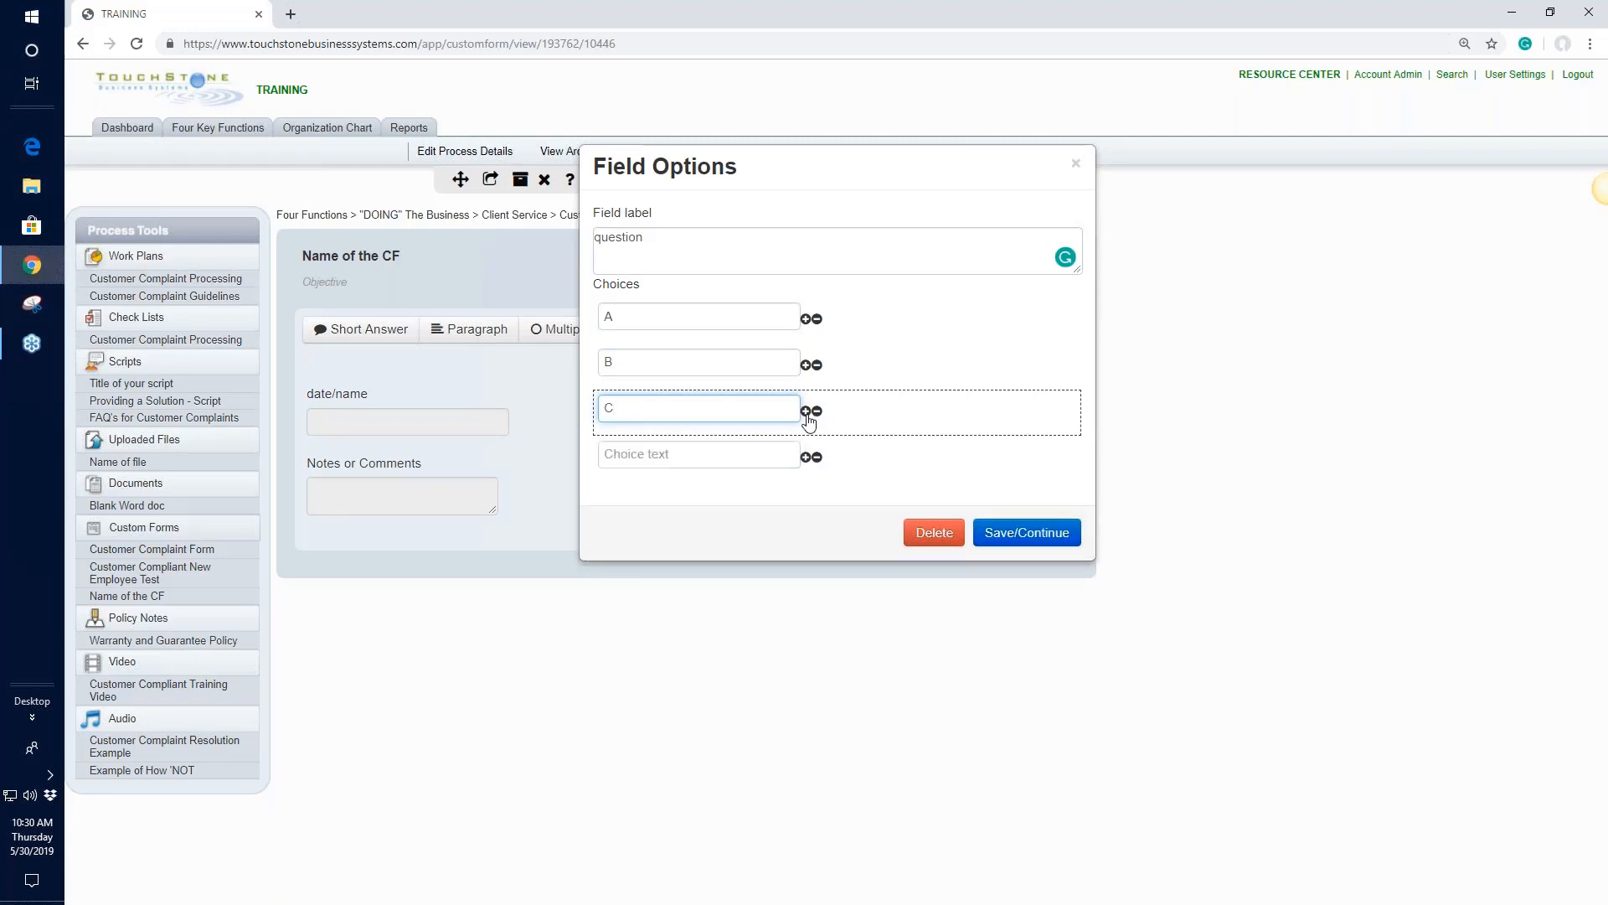
{"action": "left_click", "coordinate": [679, 459]}
{"action": "type", "text": "D"}
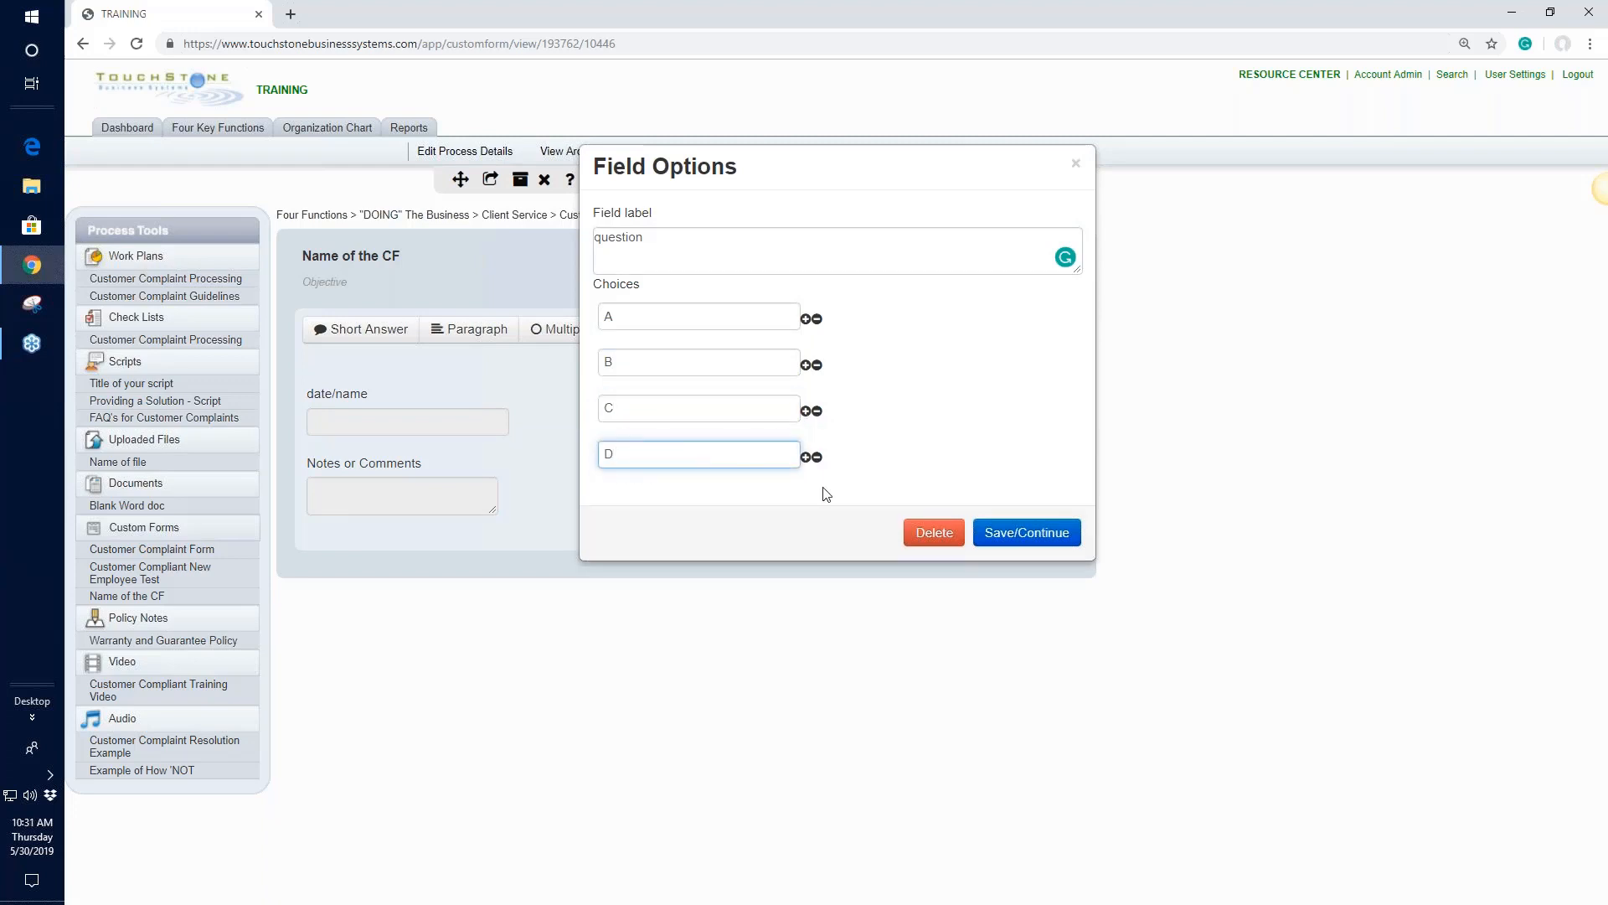
{"action": "left_click", "coordinate": [817, 458]}
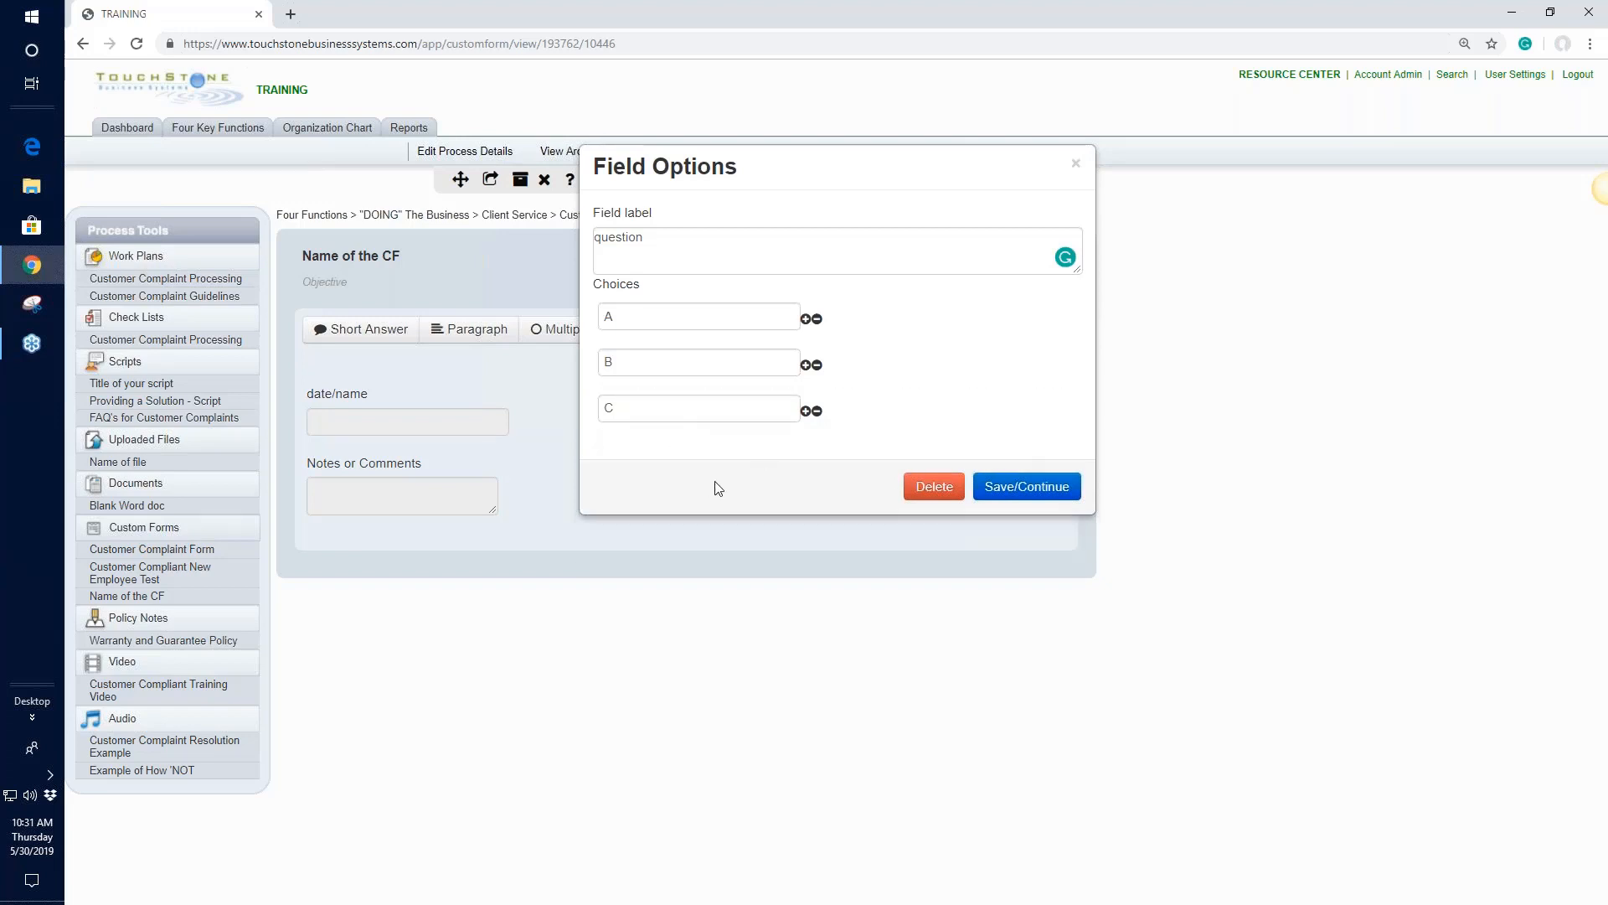
{"action": "left_click", "coordinate": [1026, 488]}
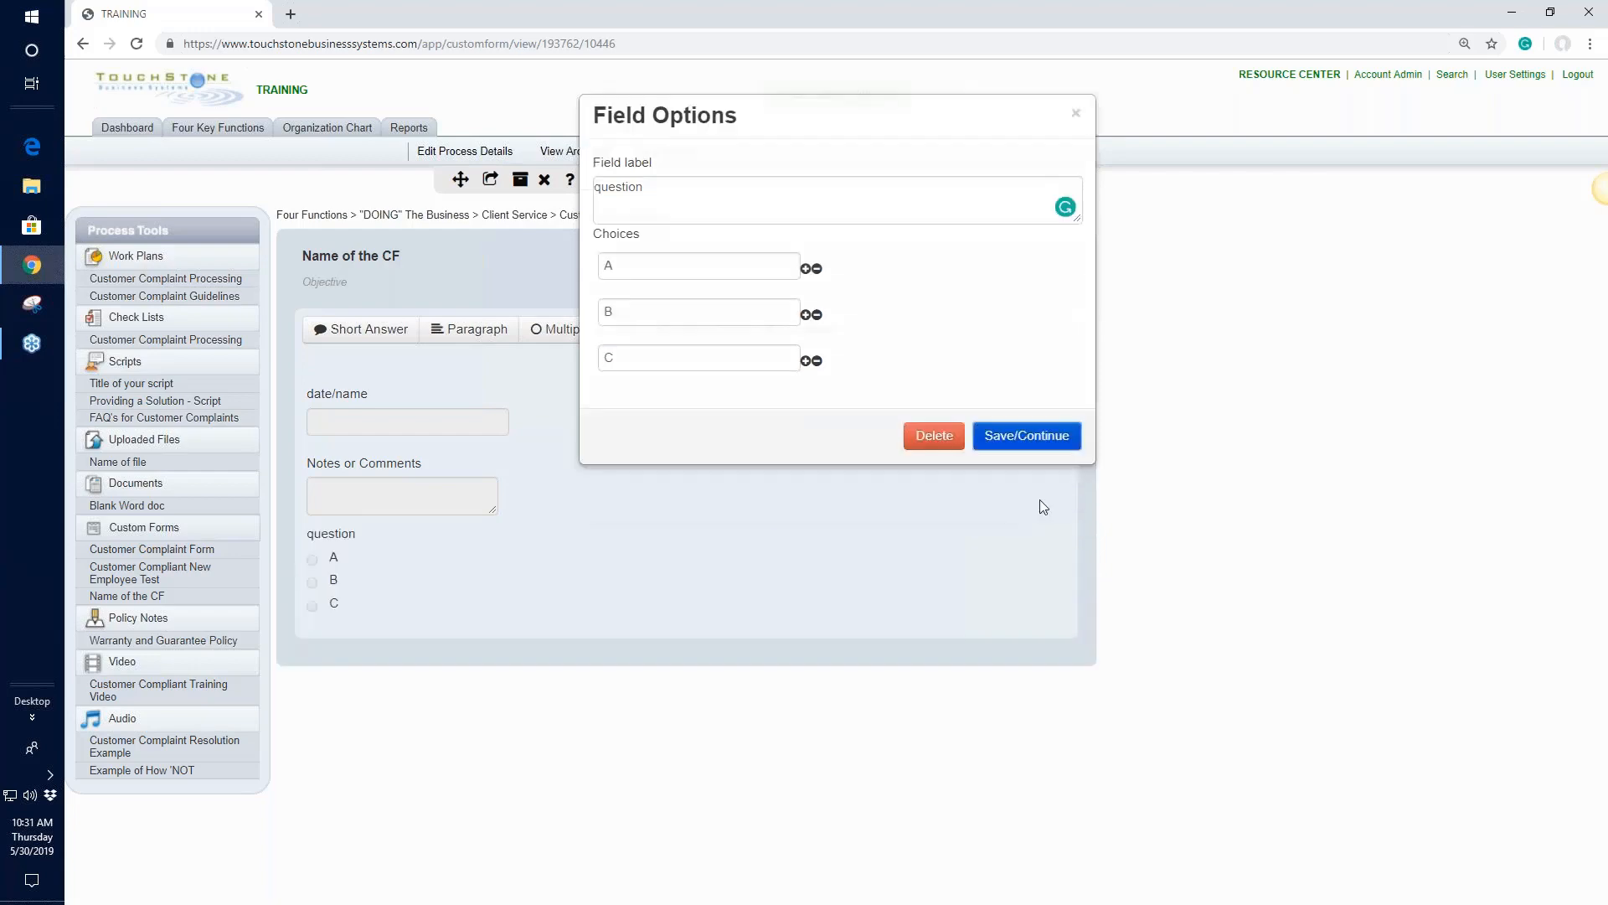
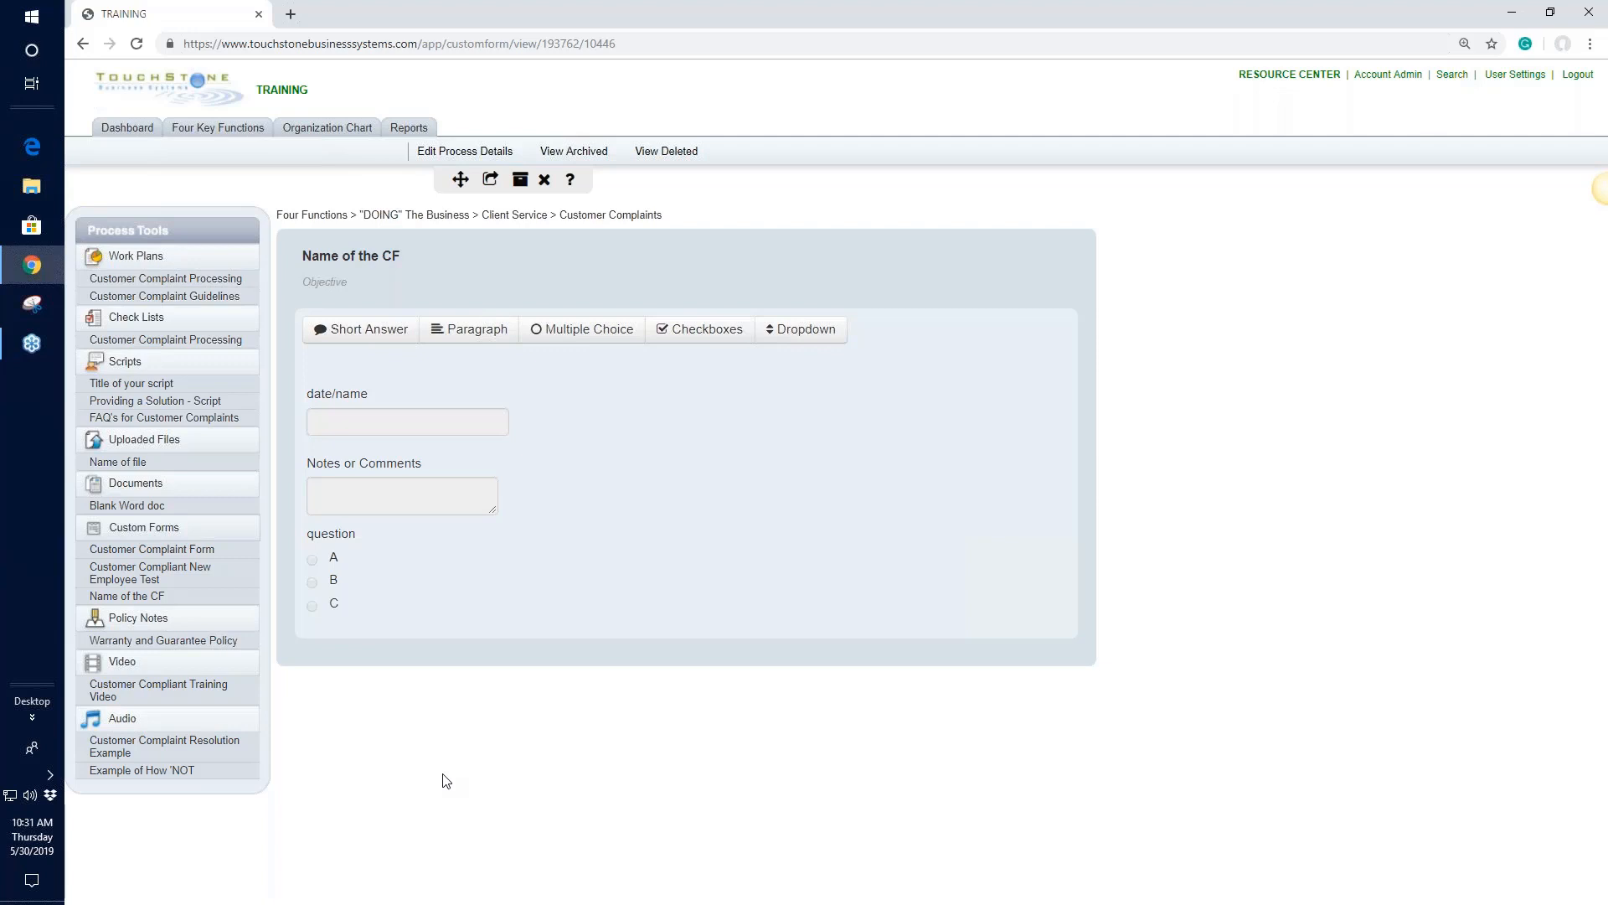
Step: Add a checkboxes field to the custom form and label it "Question"
{"action": "left_click", "coordinate": [704, 331]}
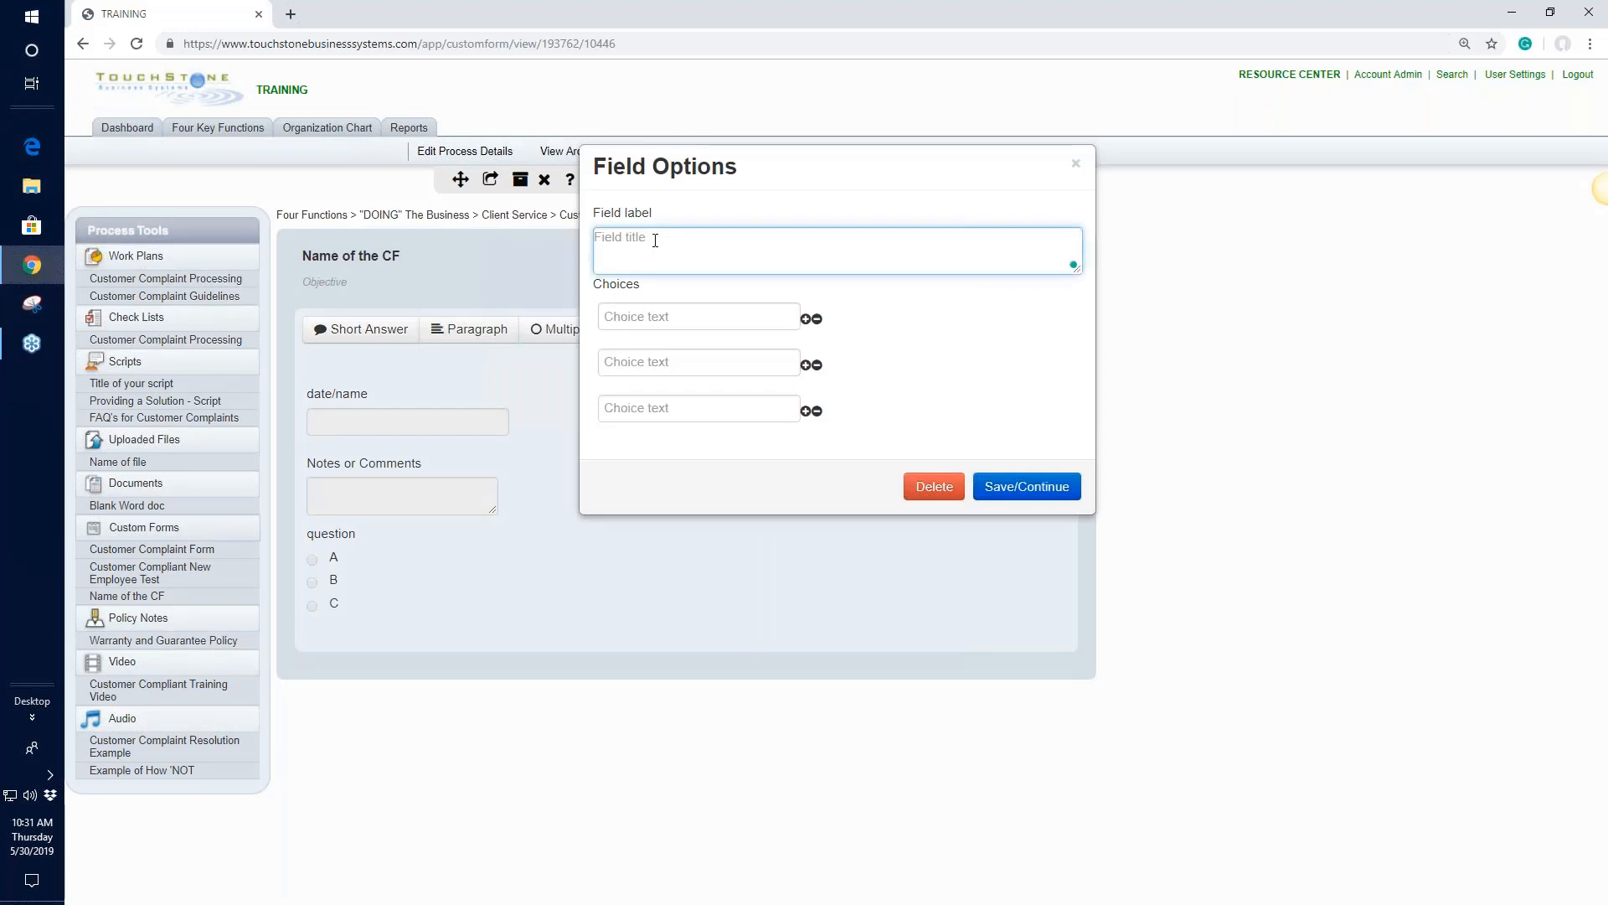
{"action": "type", "text": "How"}
{"action": "key", "text": "BackSpace"}
{"action": "key", "text": "BackSpace"}
{"action": "key", "text": "BackSpace"}
{"action": "key", "text": "BackSpace"}
{"action": "type", "text": "Question"}
Step: Give the checkboxes field the four choices A, B, C and D, and save it
{"action": "left_click", "coordinate": [647, 315]}
{"action": "type", "text": "A"}
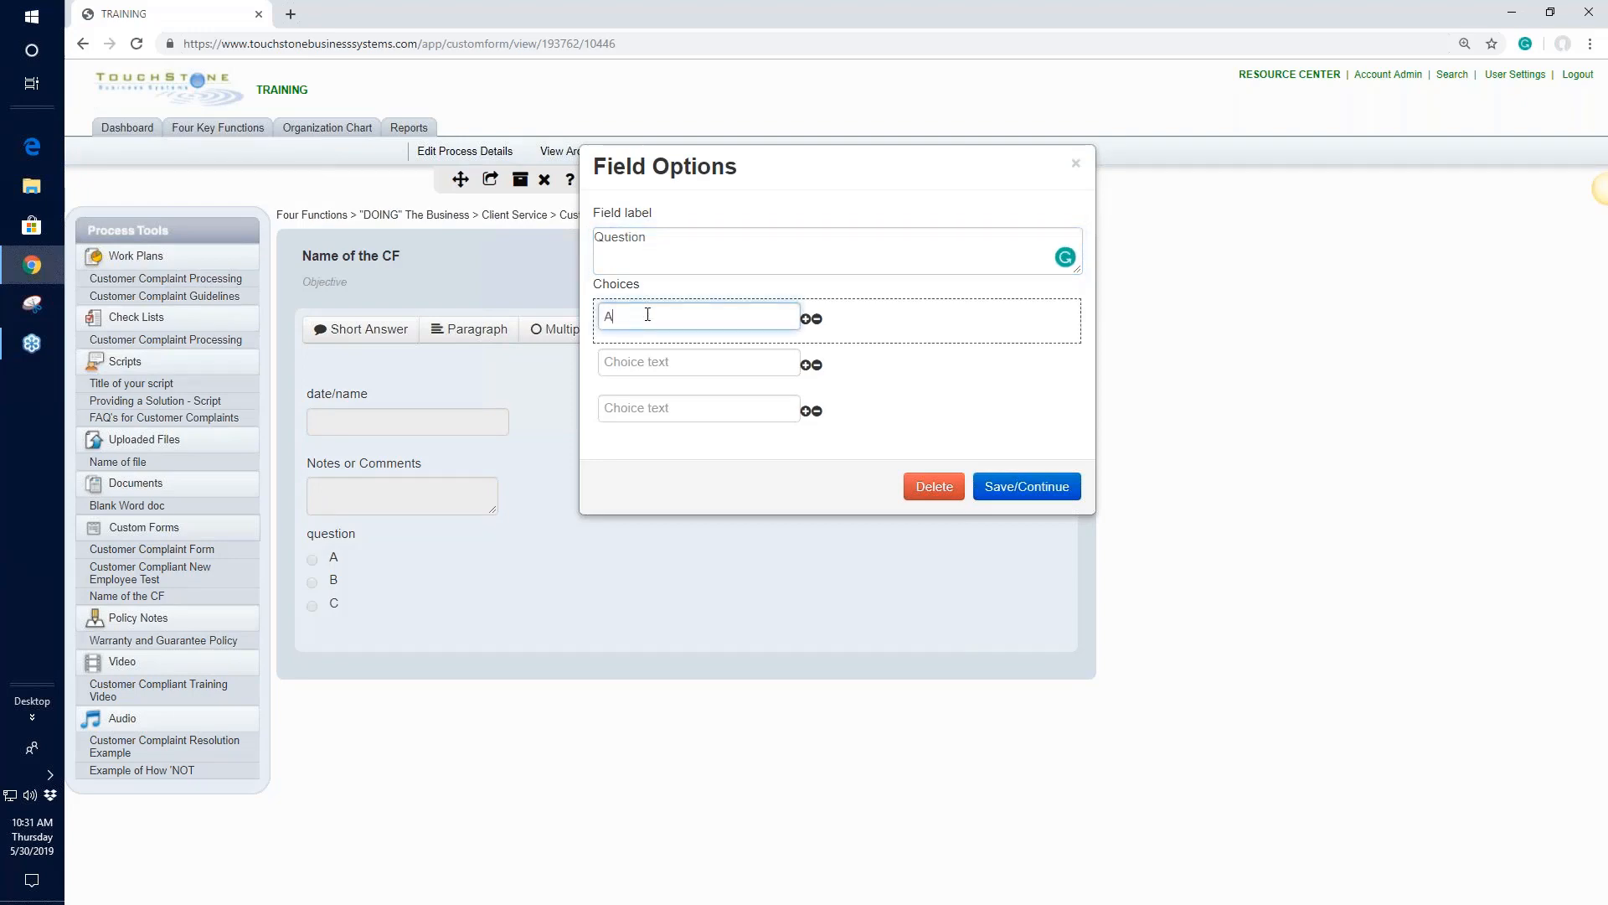
{"action": "left_click", "coordinate": [662, 358]}
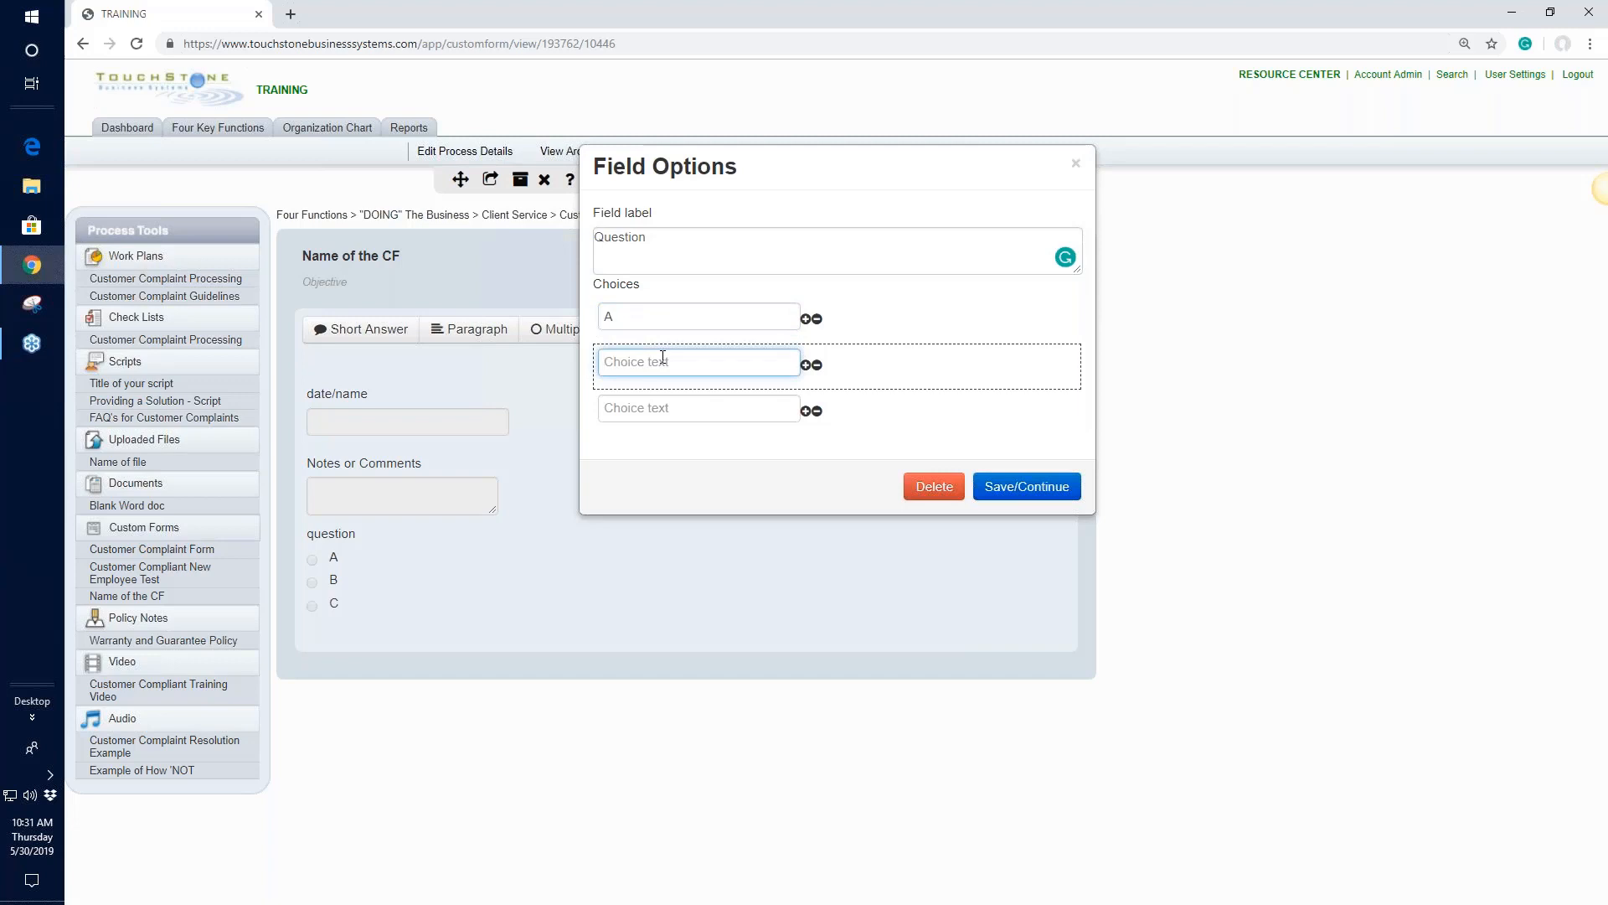
{"action": "type", "text": "B"}
{"action": "left_click", "coordinate": [667, 408]}
{"action": "type", "text": "C"}
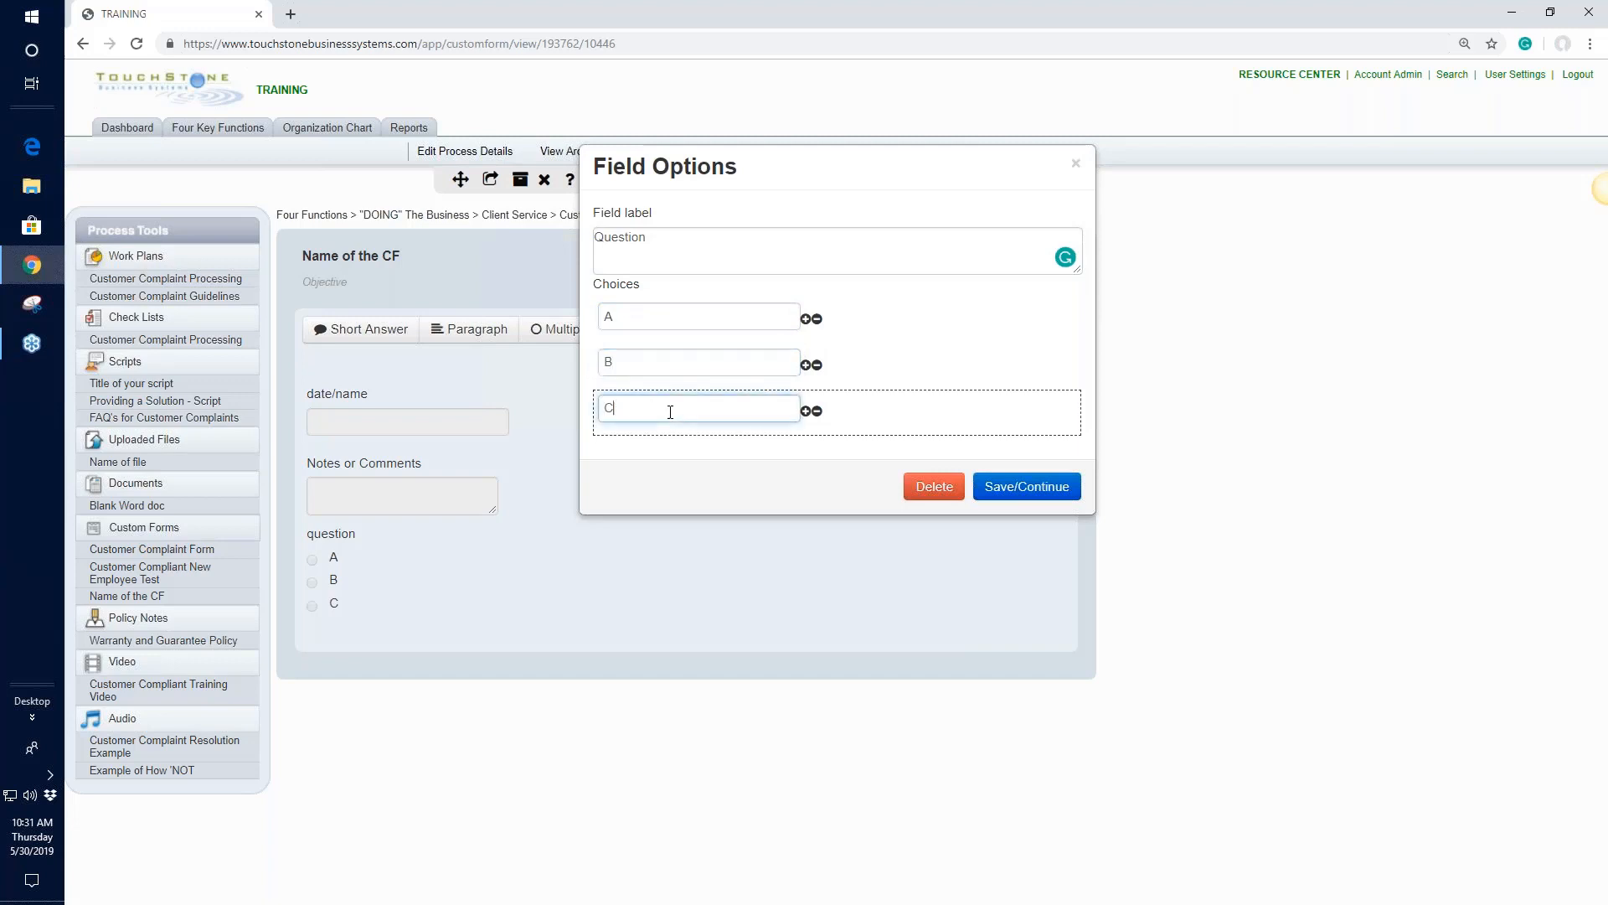
{"action": "left_click", "coordinate": [805, 410]}
{"action": "left_click", "coordinate": [653, 458]}
{"action": "type", "text": "D"}
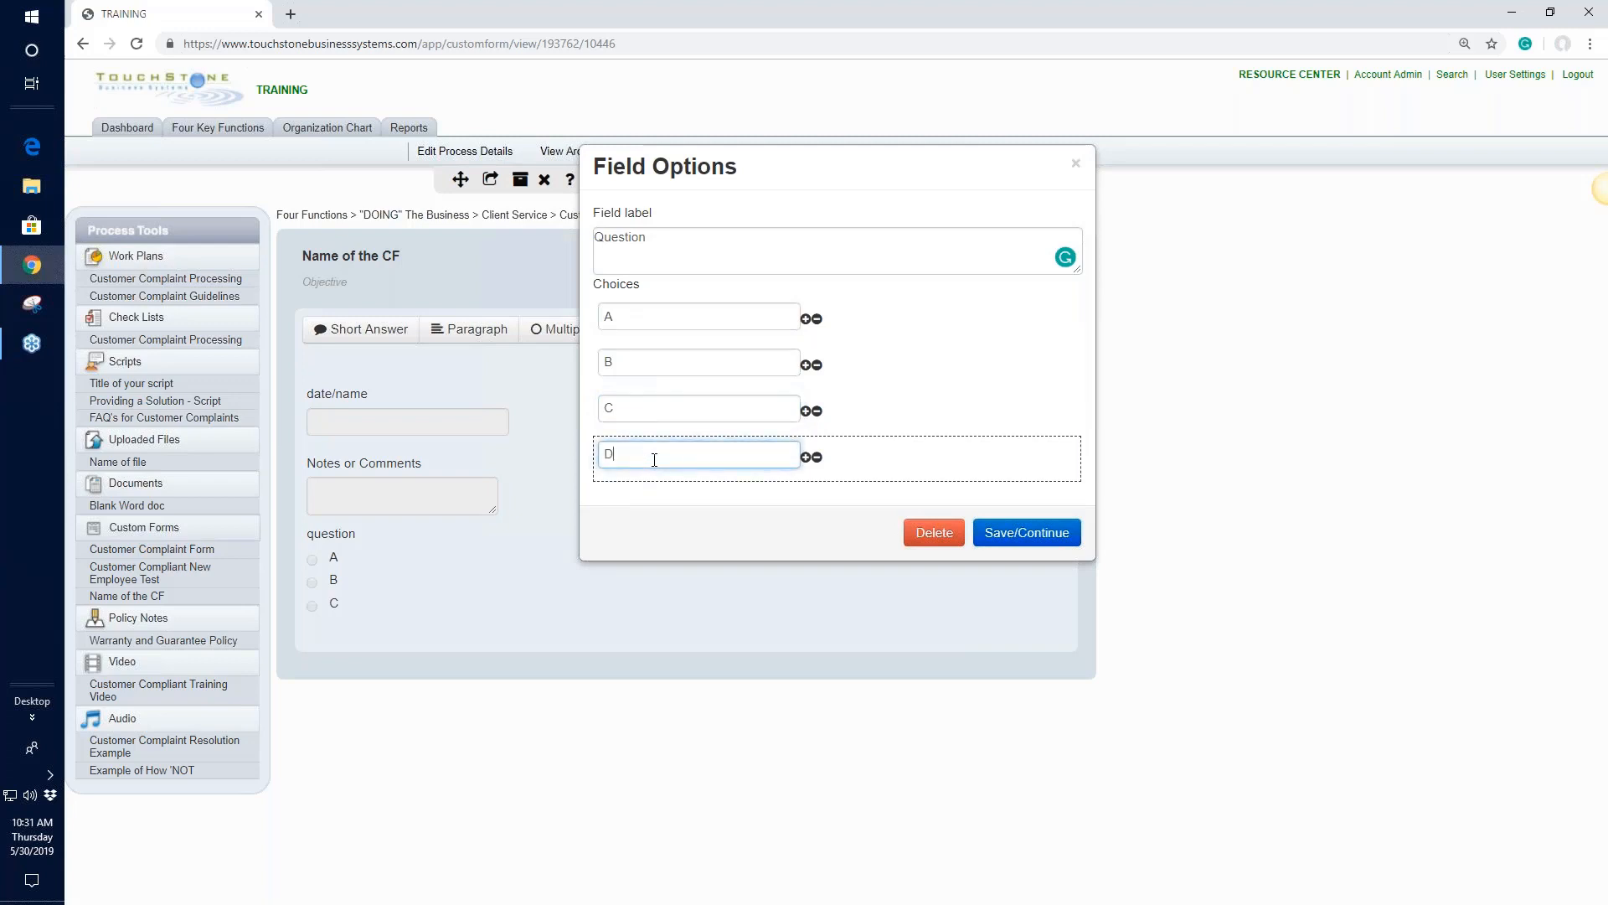
{"action": "left_click", "coordinate": [1024, 534]}
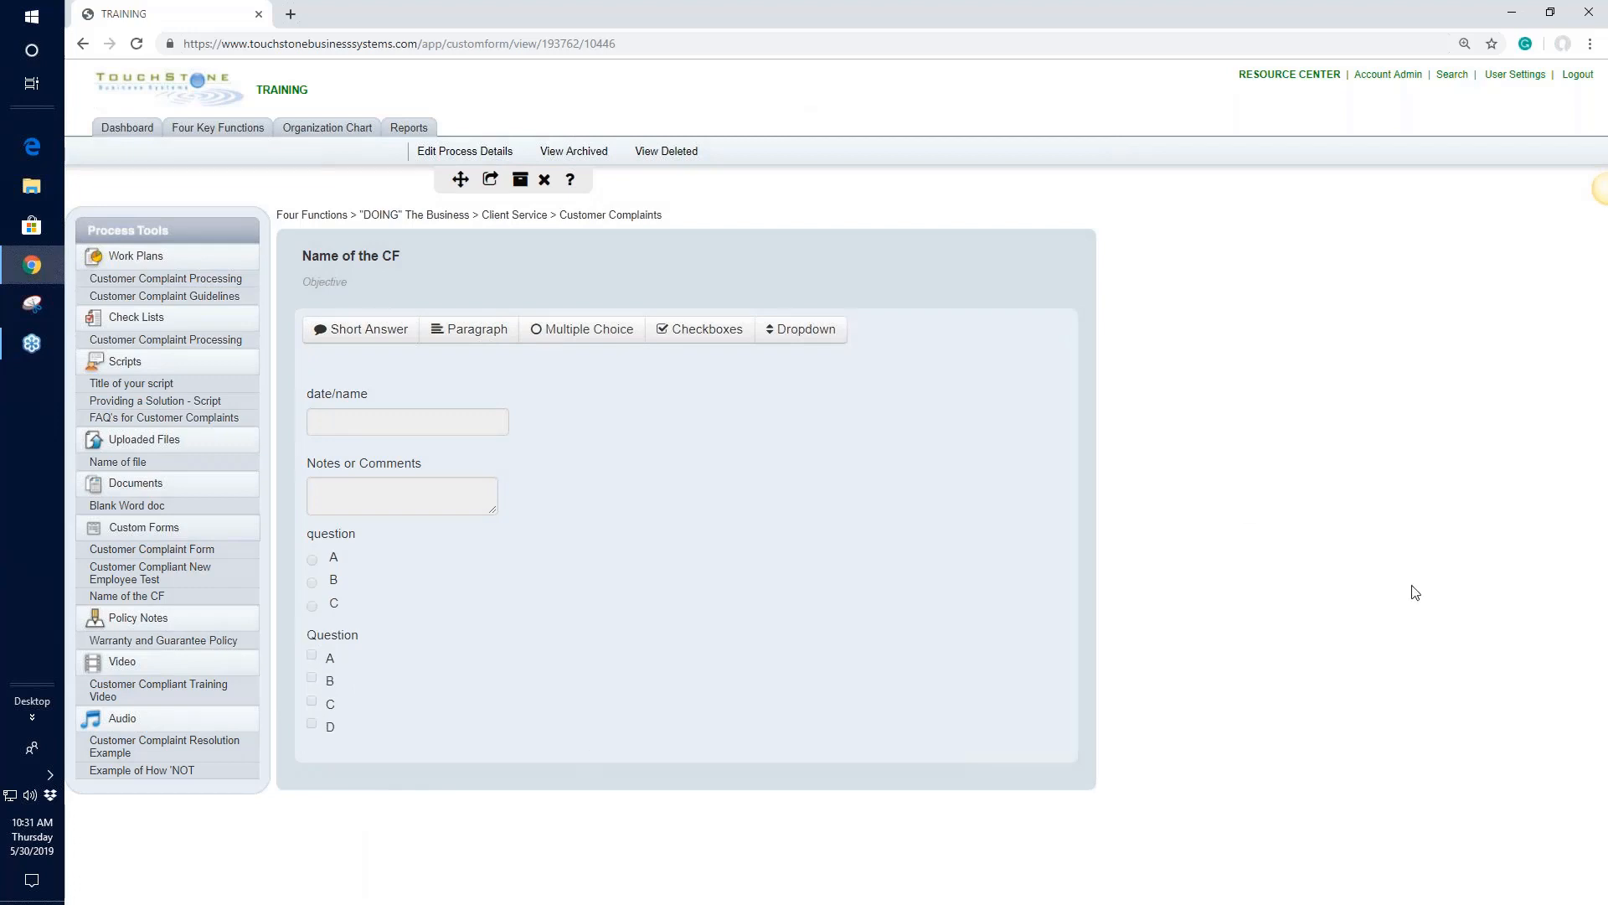
Step: Add a dropdown field labelled "Are they happy?" with the choices Yes, No and Maybe, and save it
{"action": "left_click", "coordinate": [808, 333]}
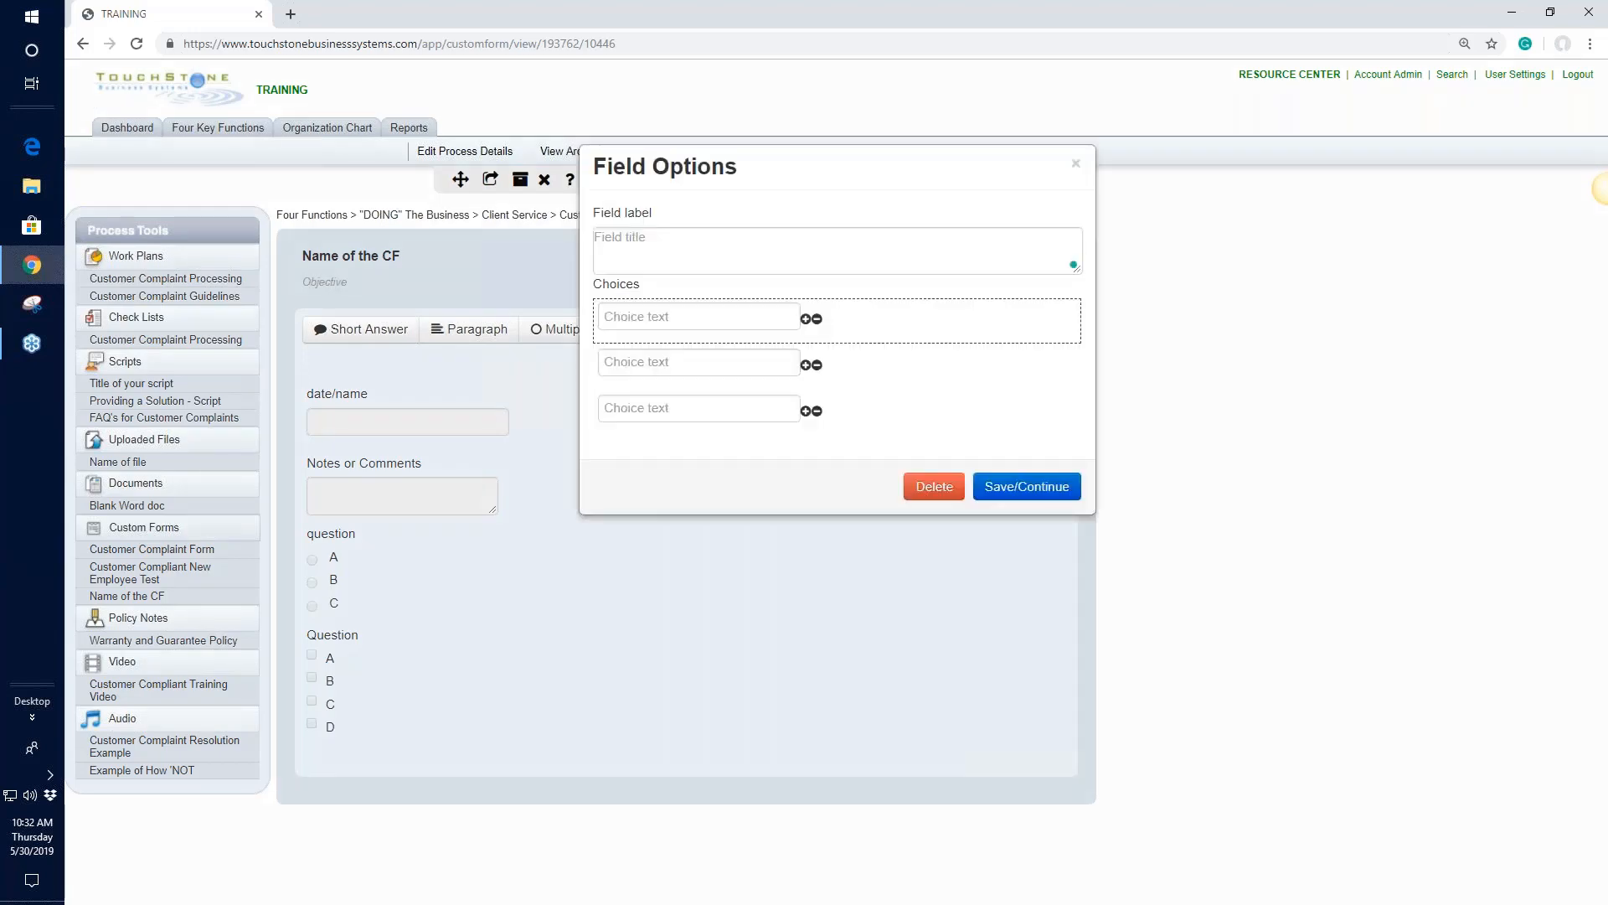
{"action": "left_click", "coordinate": [637, 248]}
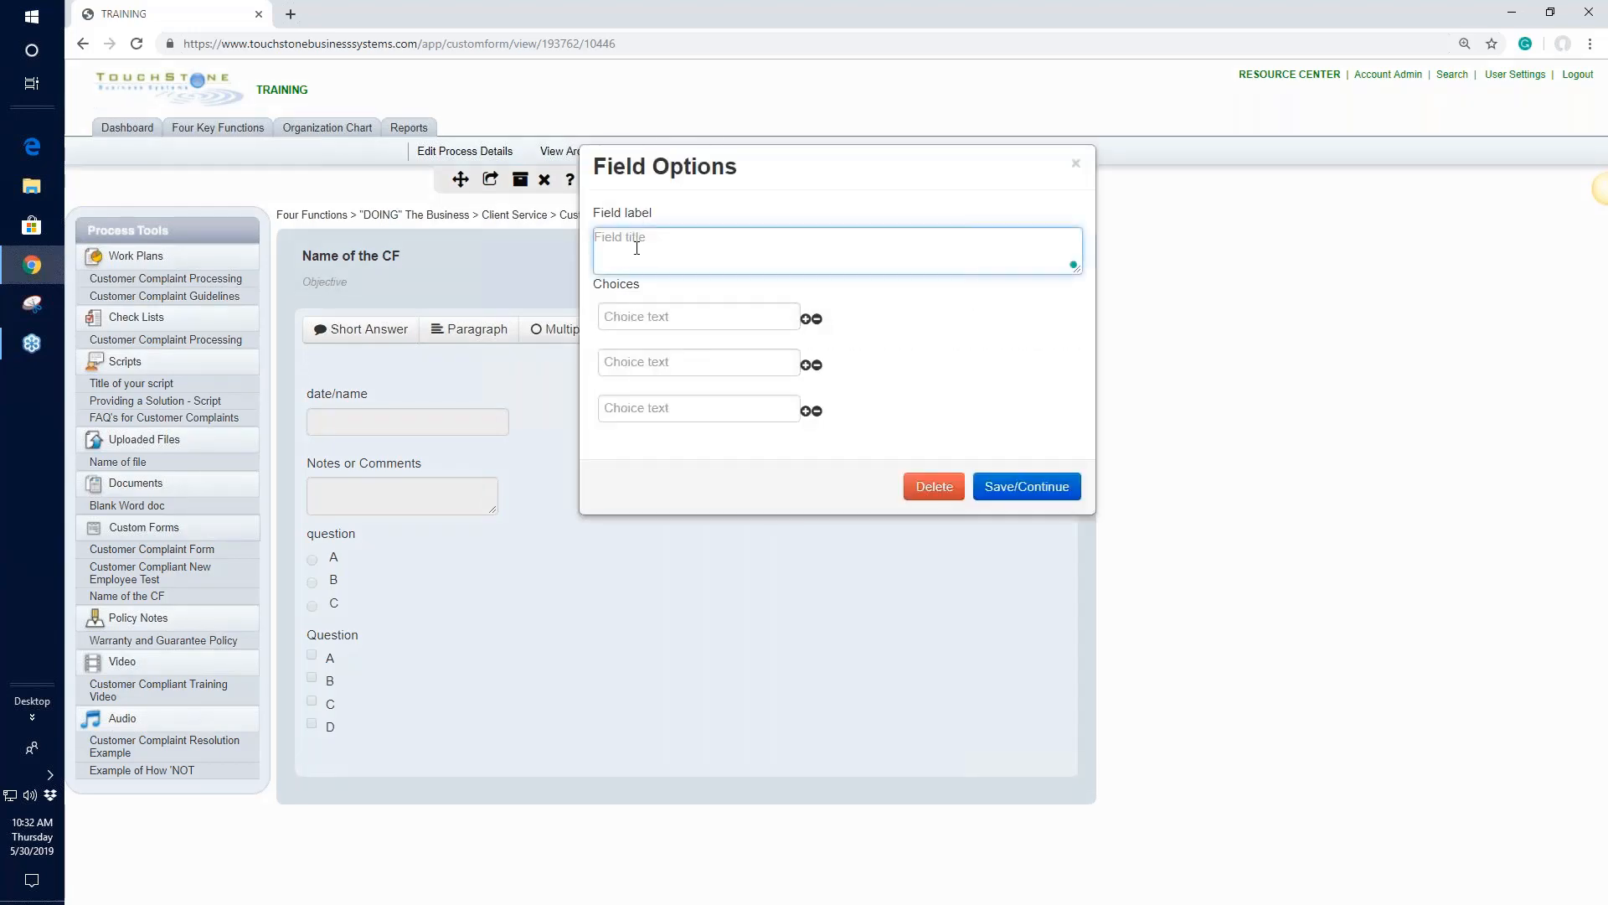
{"action": "type", "text": "Are they happy?"}
{"action": "left_click", "coordinate": [650, 318]}
{"action": "type", "text": "Yes"}
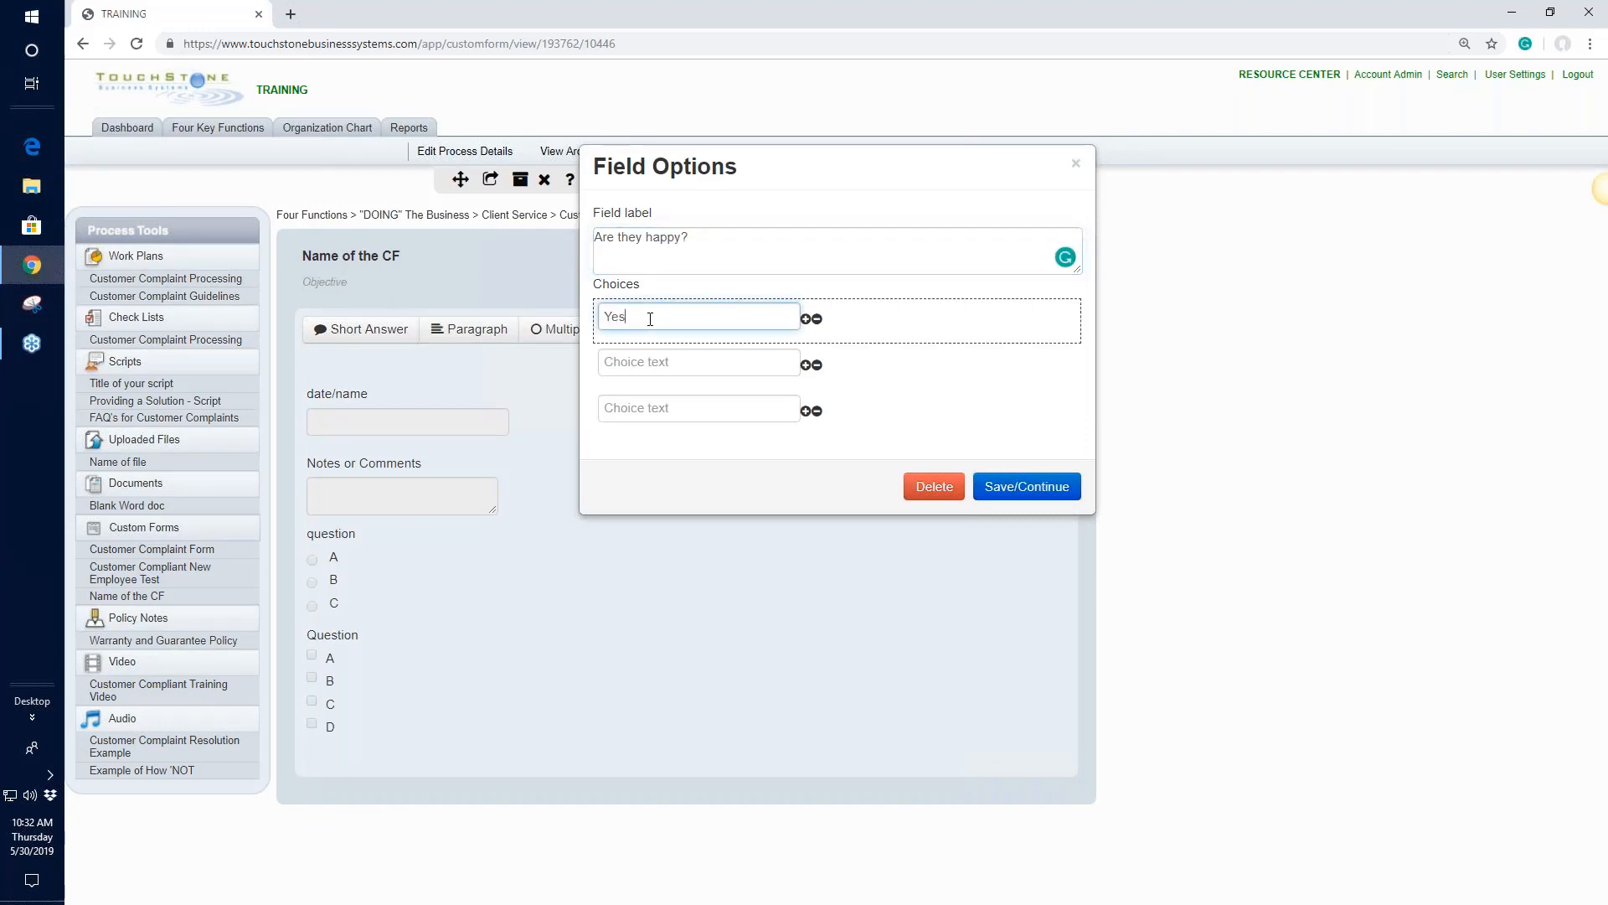
{"action": "left_click", "coordinate": [651, 361]}
{"action": "type", "text": "No"}
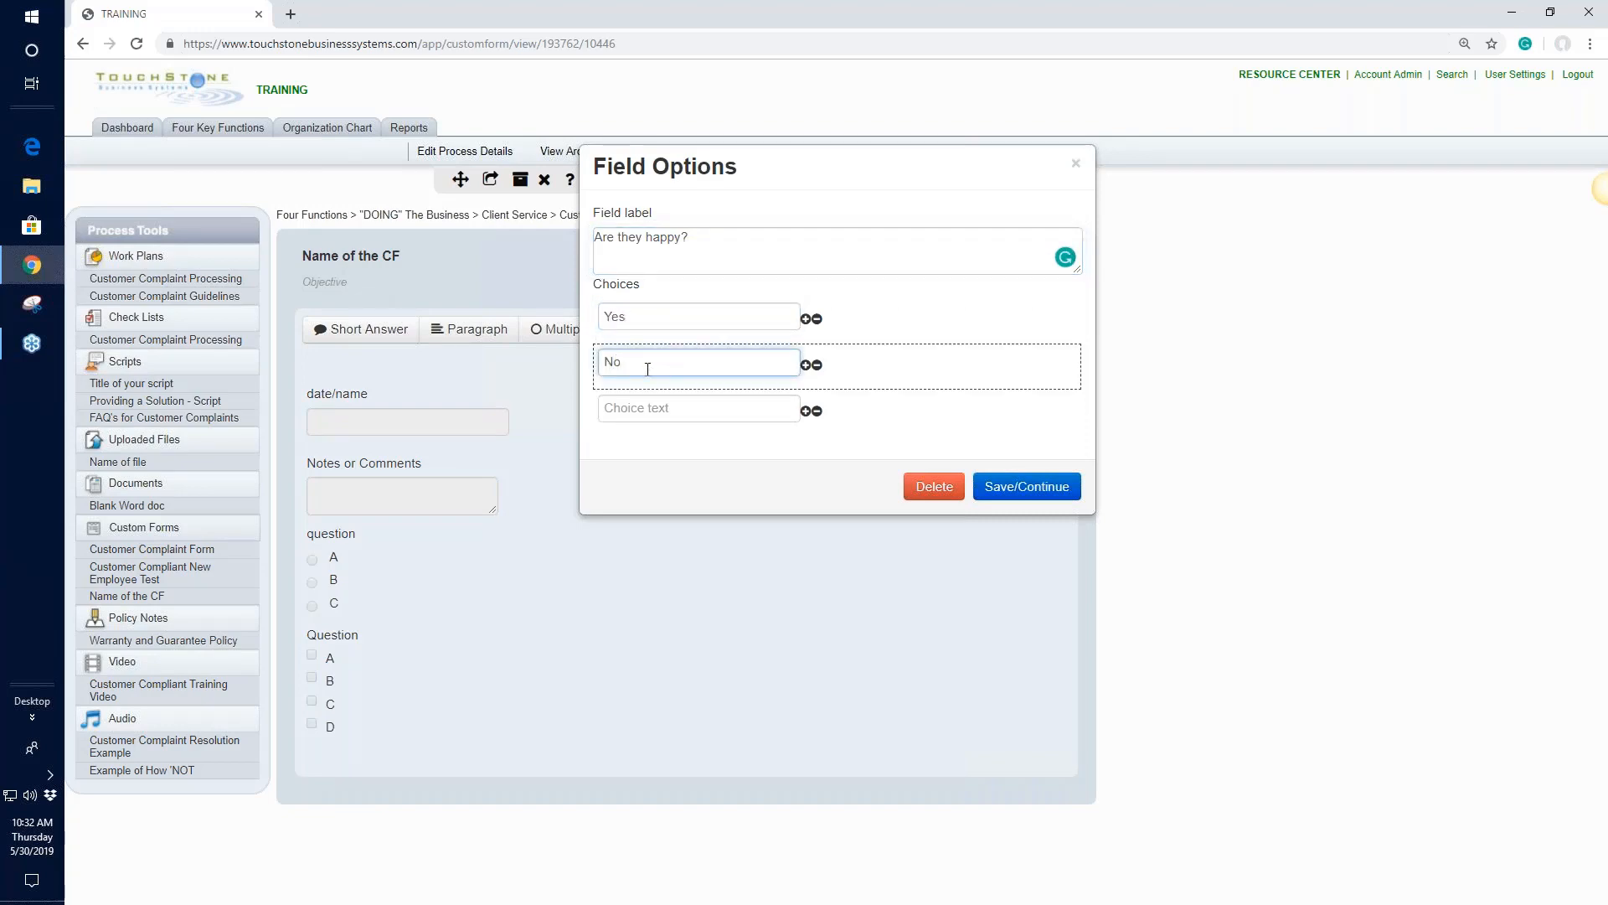
{"action": "left_click", "coordinate": [639, 408]}
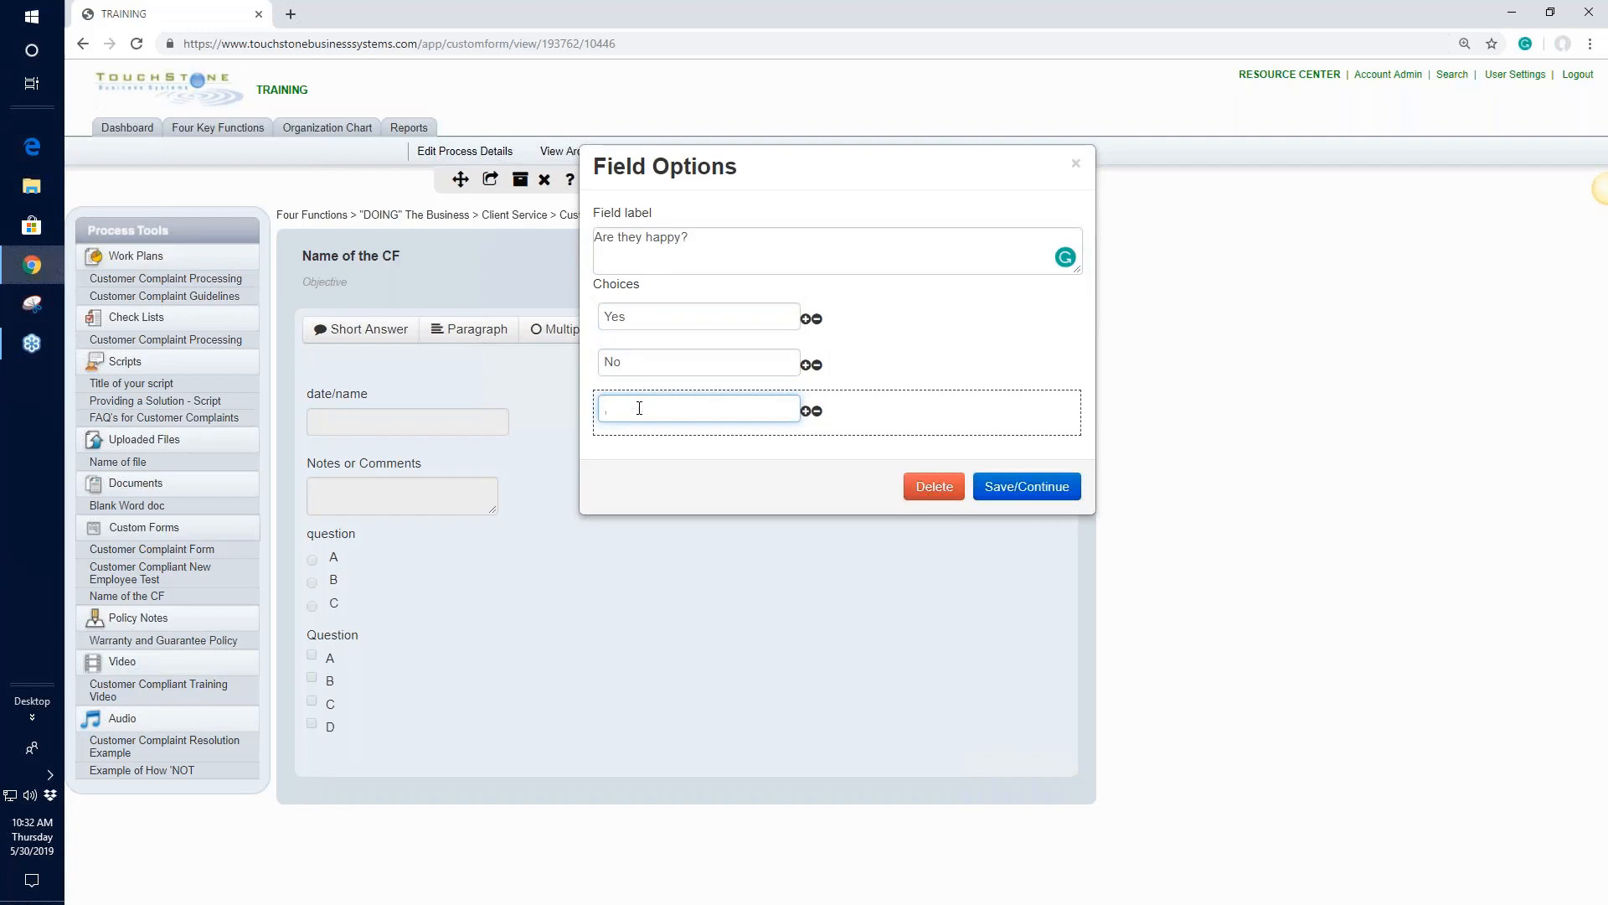
{"action": "key", "text": "BackSpace"}
{"action": "type", "text": "Maybe"}
{"action": "left_click", "coordinate": [1029, 488]}
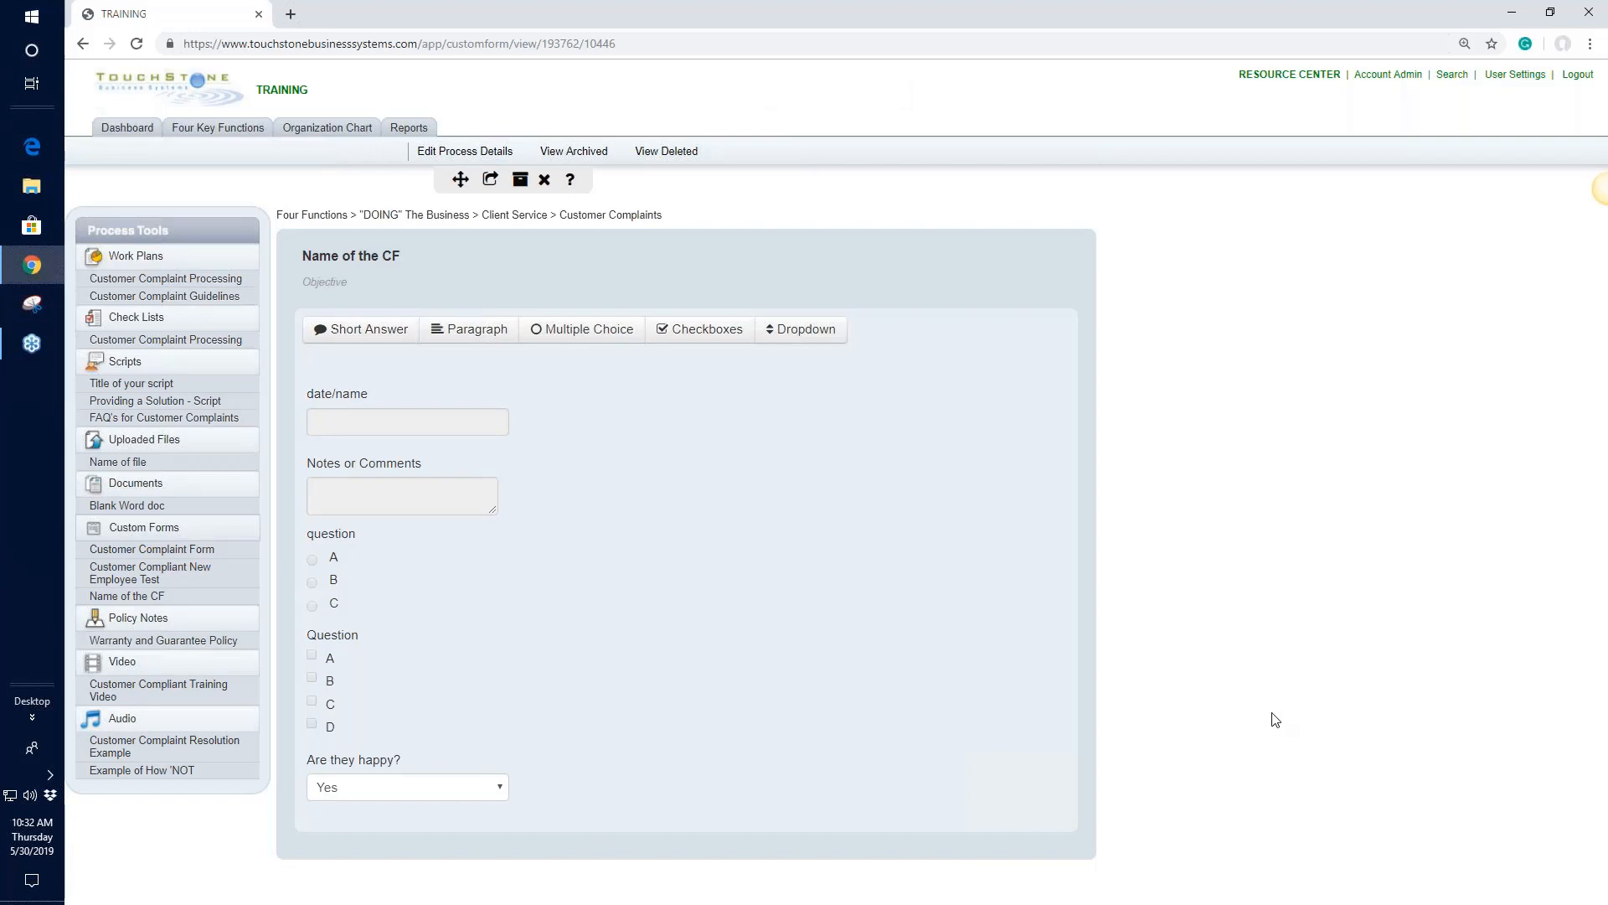
Step: Add a paragraph field labelled "If maybe Why?" and move it with the "Are they happy?" dropdown to the beginning of the form
{"action": "left_click", "coordinate": [476, 330]}
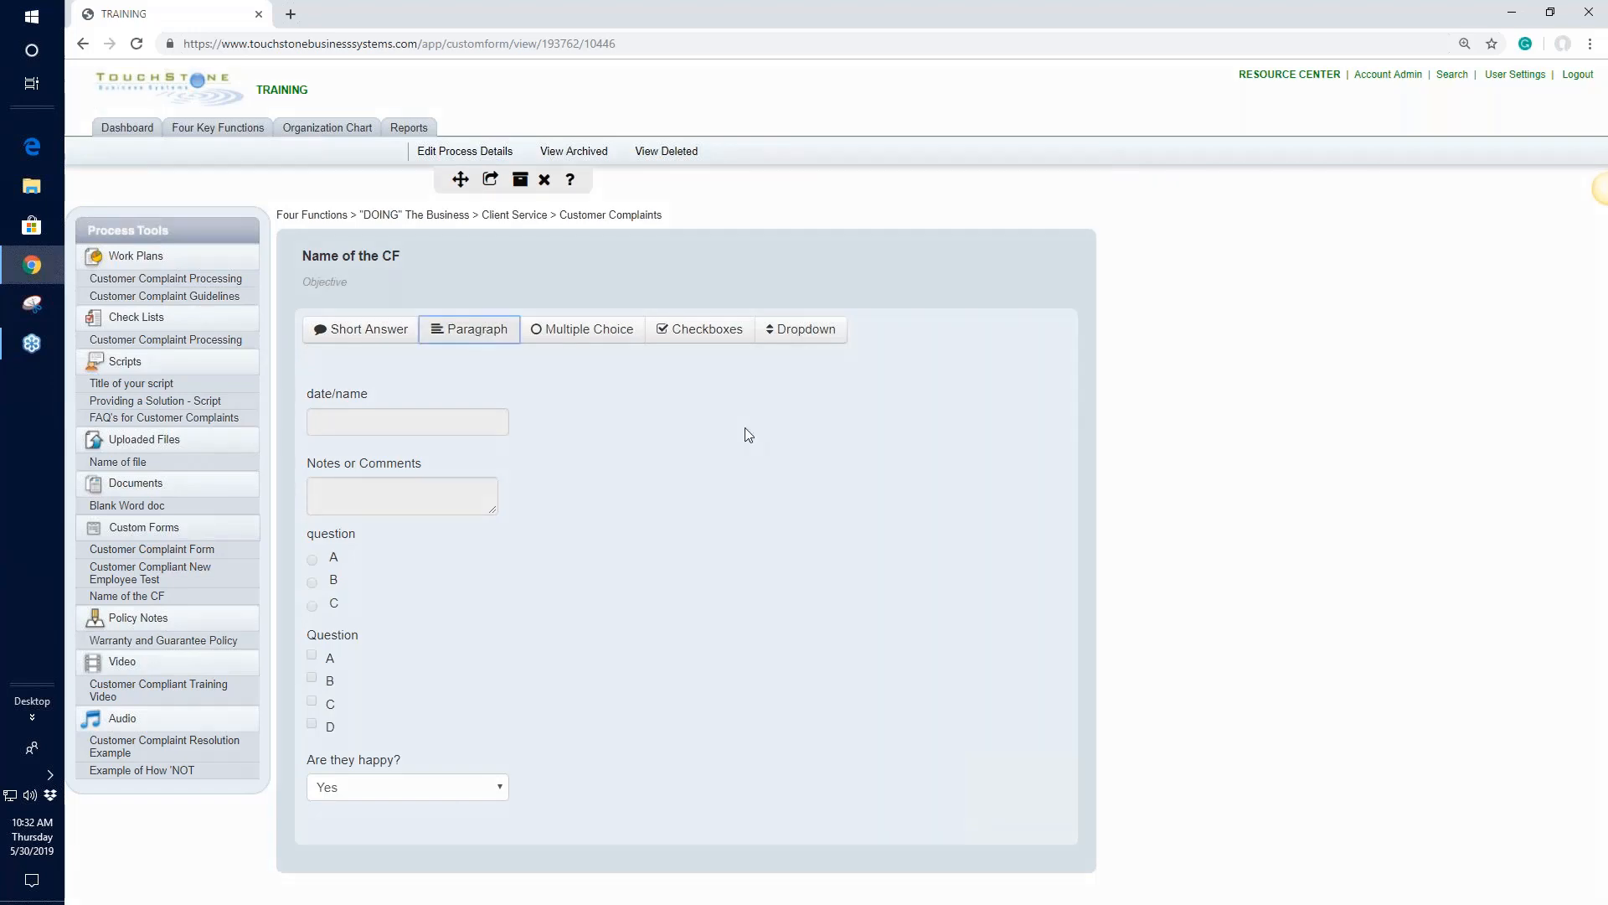
{"action": "left_click", "coordinate": [676, 241]}
{"action": "type", "text": "If maybe"}
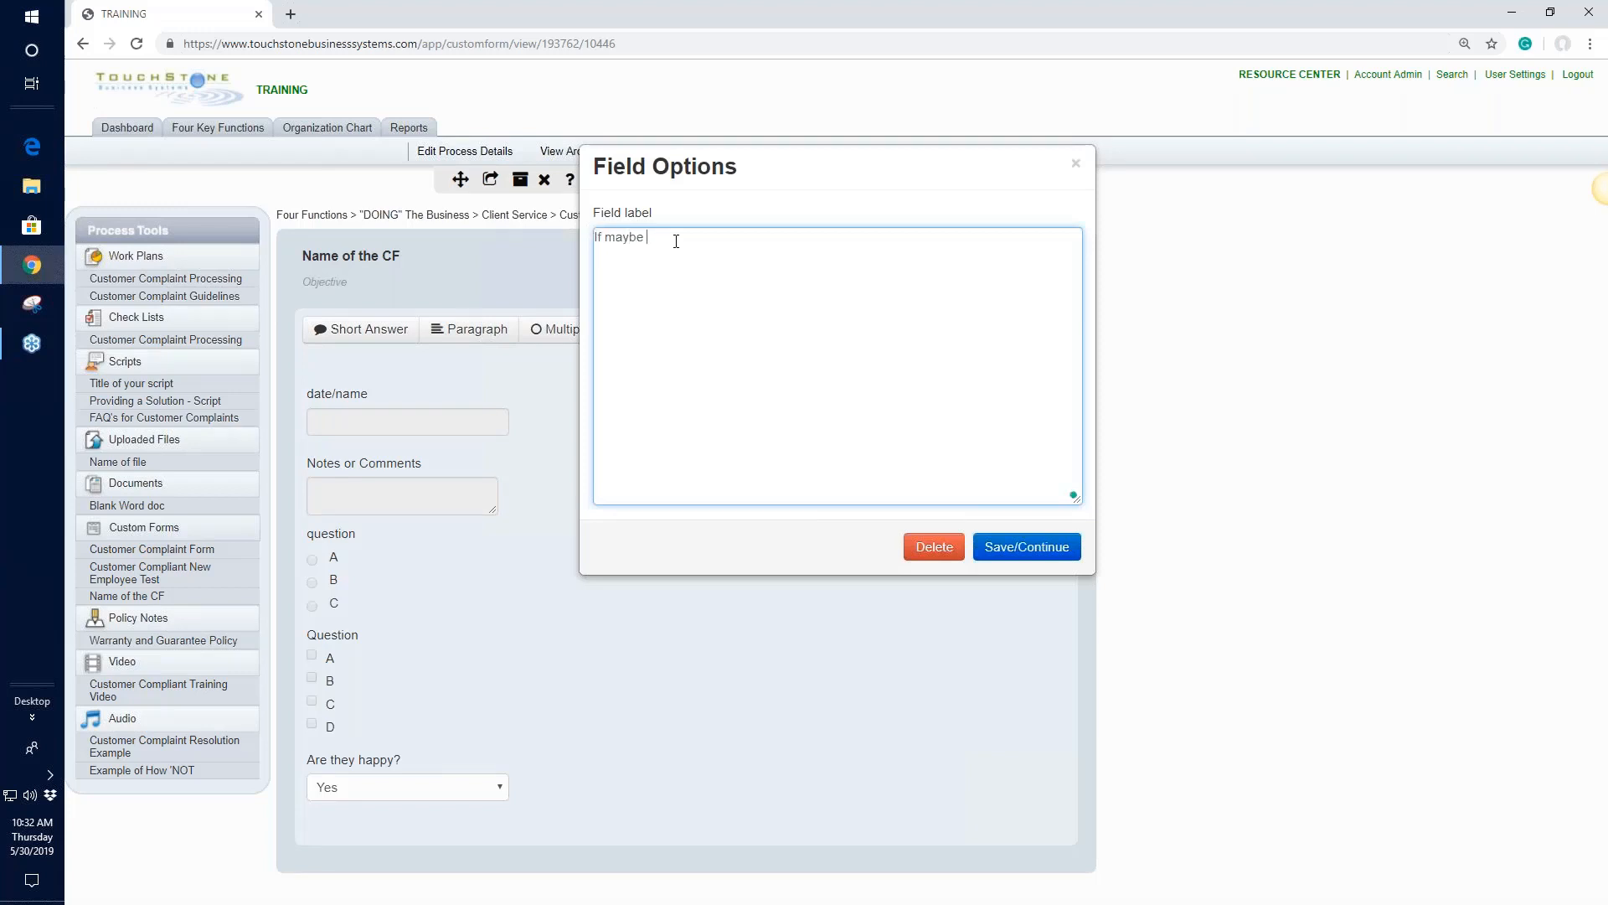
{"action": "type", "text": " Why?"}
{"action": "left_click", "coordinate": [1027, 546]}
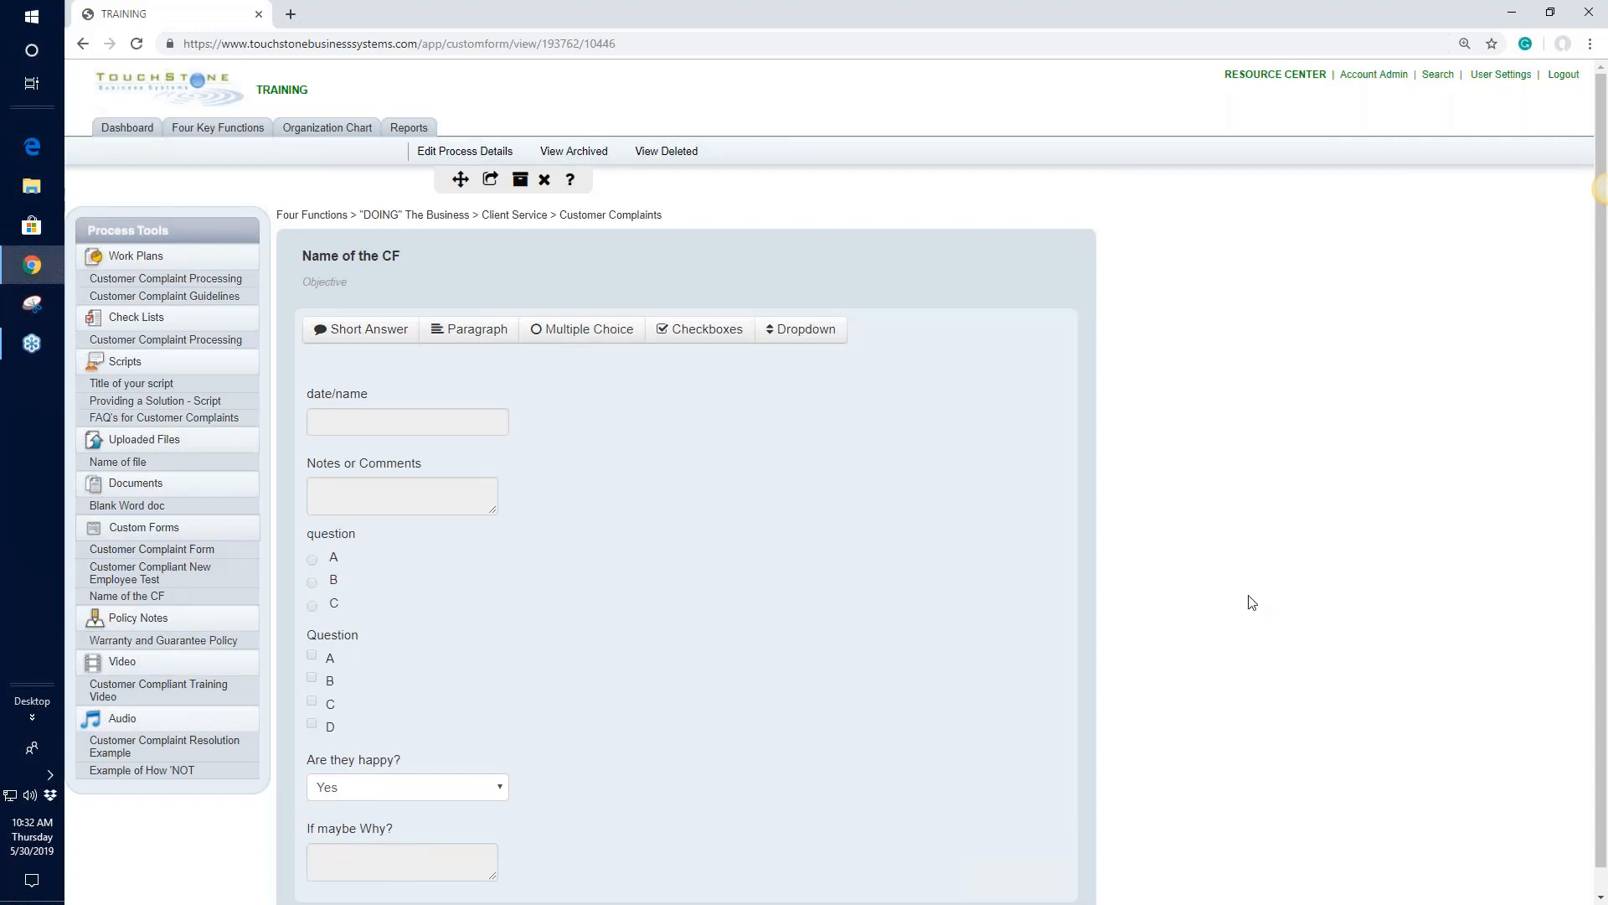
{"action": "left_click_drag", "start_coordinate": [543, 848], "coordinate": [552, 396]}
{"action": "left_click_drag", "start_coordinate": [570, 878], "coordinate": [588, 407]}
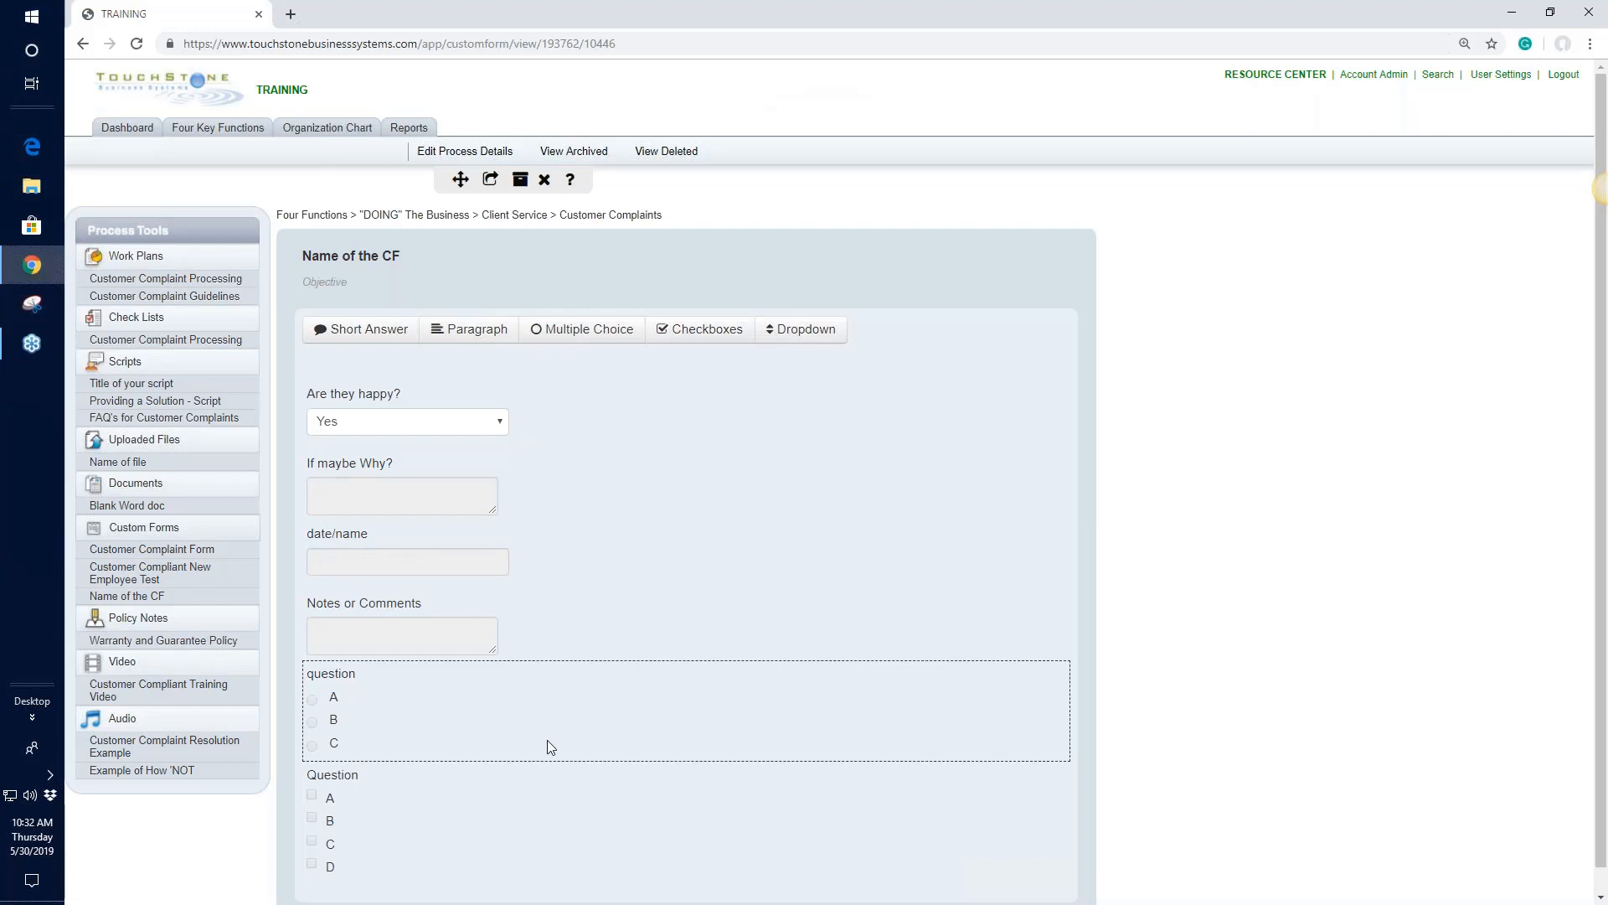
Step: Reorder the choices of the multiple choice field "question" to A, C, B and save the field
{"action": "left_click", "coordinate": [353, 684]}
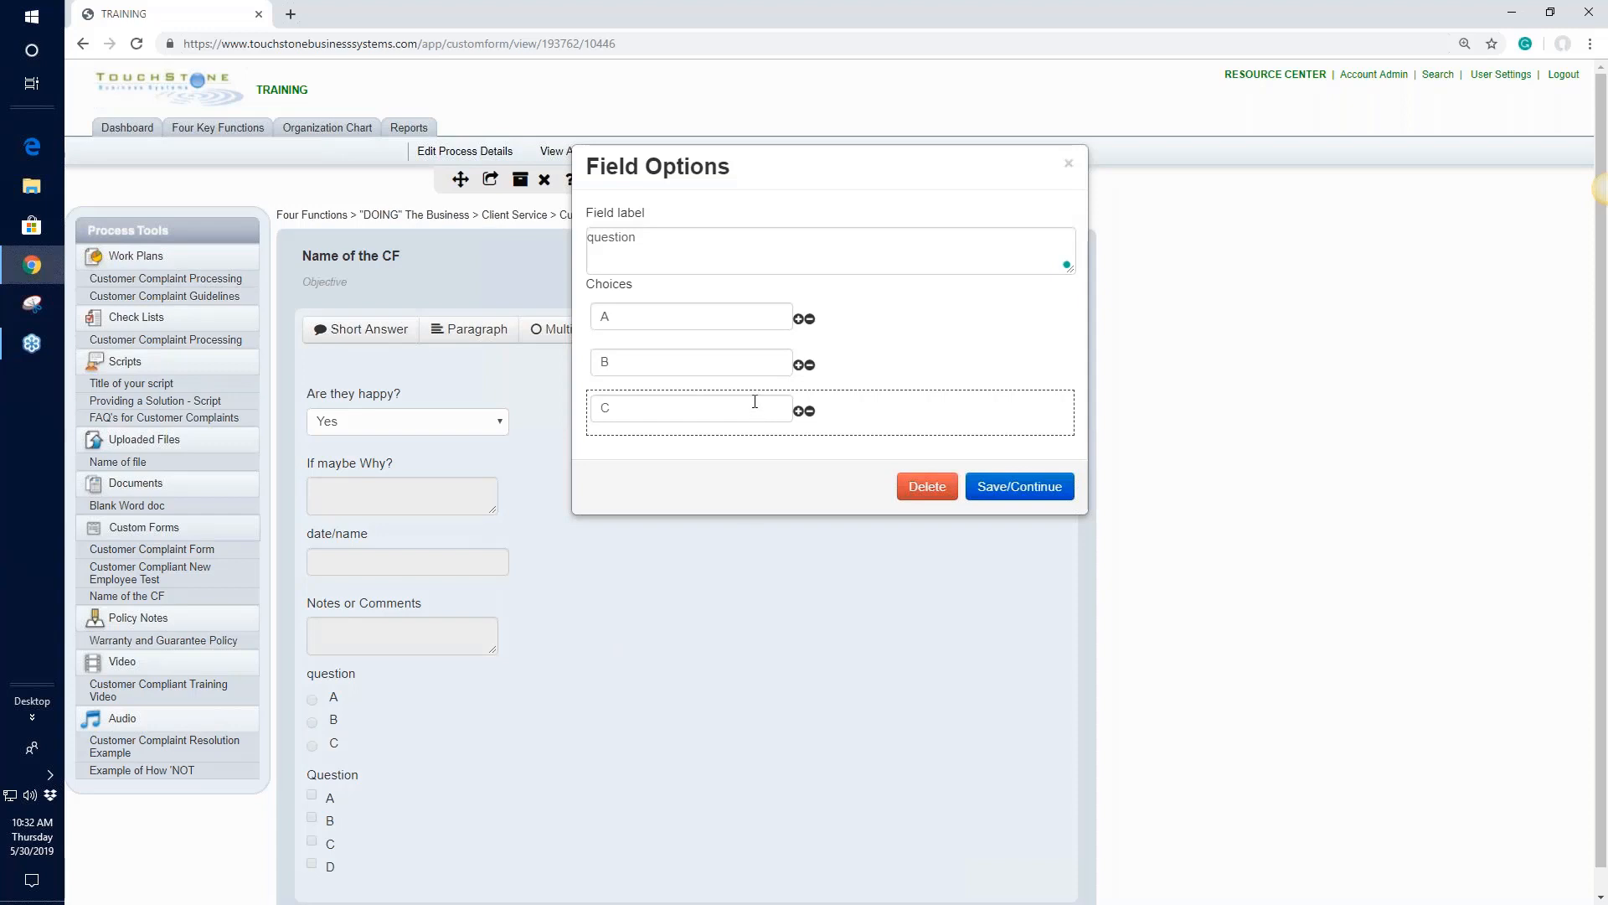
{"action": "left_click_drag", "start_coordinate": [876, 405], "coordinate": [876, 308]}
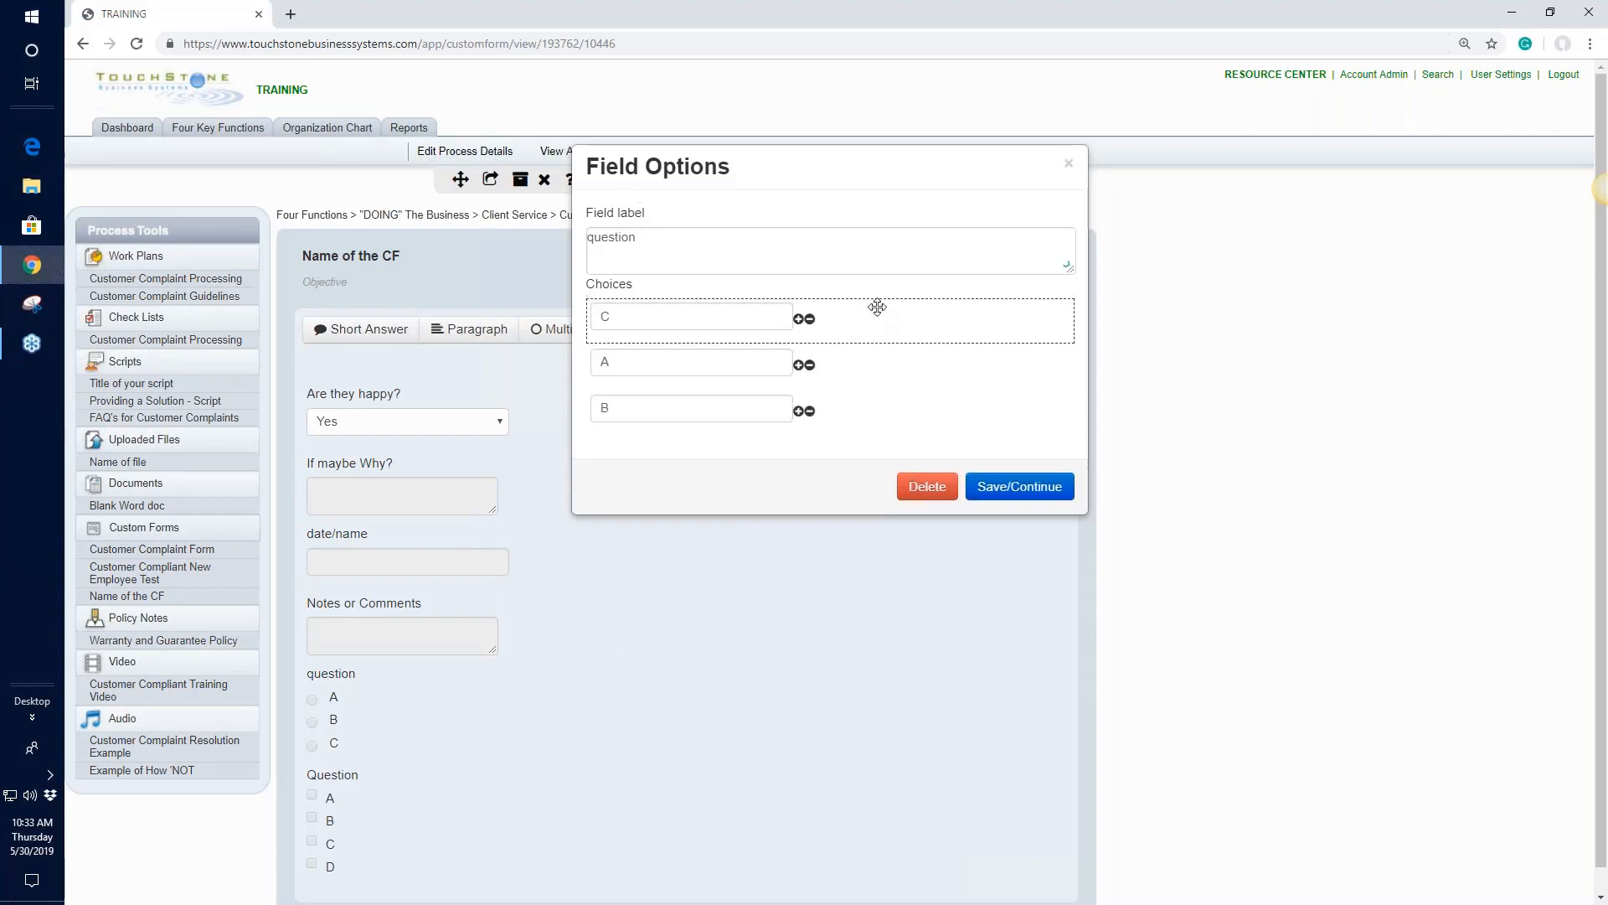
{"action": "left_click_drag", "start_coordinate": [865, 376], "coordinate": [869, 313]}
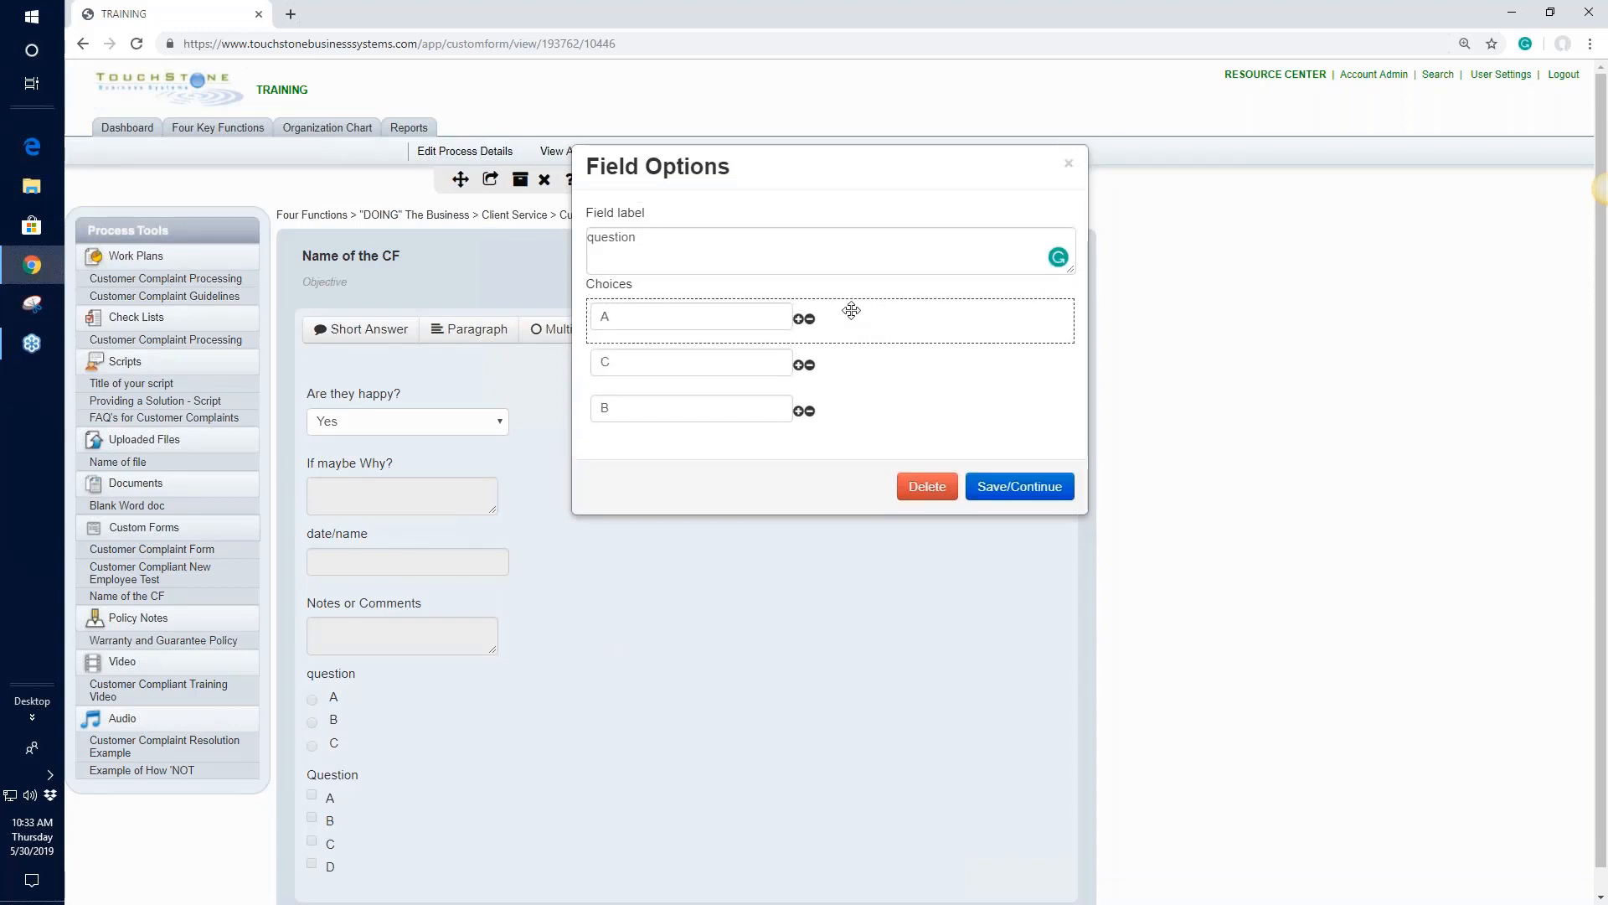
{"action": "left_click", "coordinate": [1021, 488]}
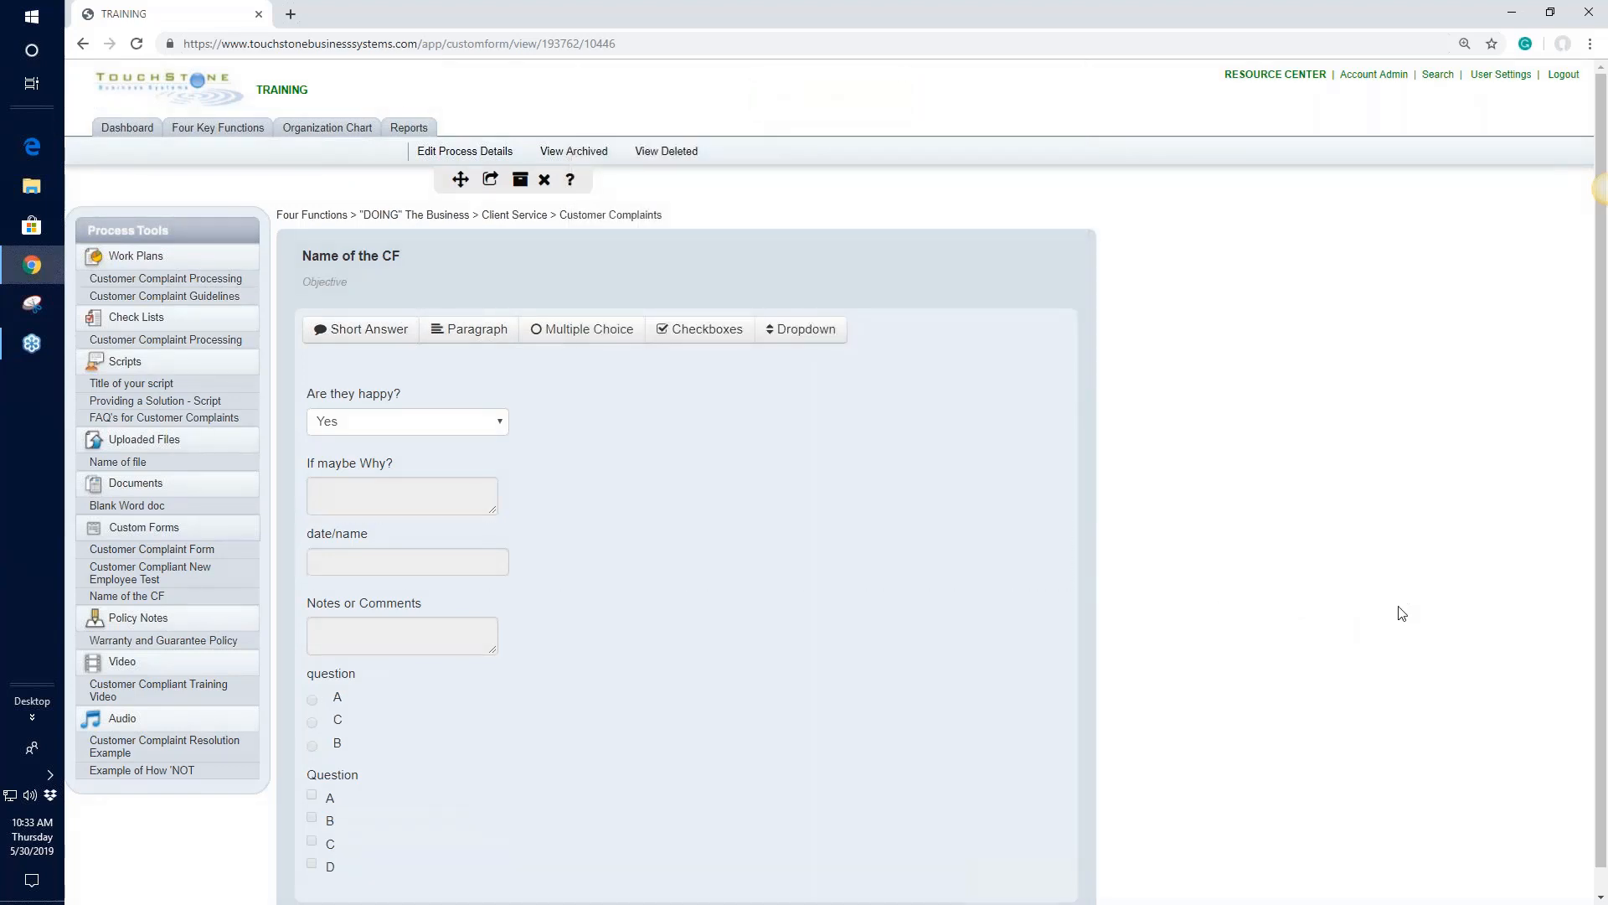
Step: Review all the fields of the Customer Complaint Form and open the Customer Compliant New Employee Test form
{"action": "scroll", "coordinate": [1402, 614], "scroll_direction": "down", "scroll_amount": 1}
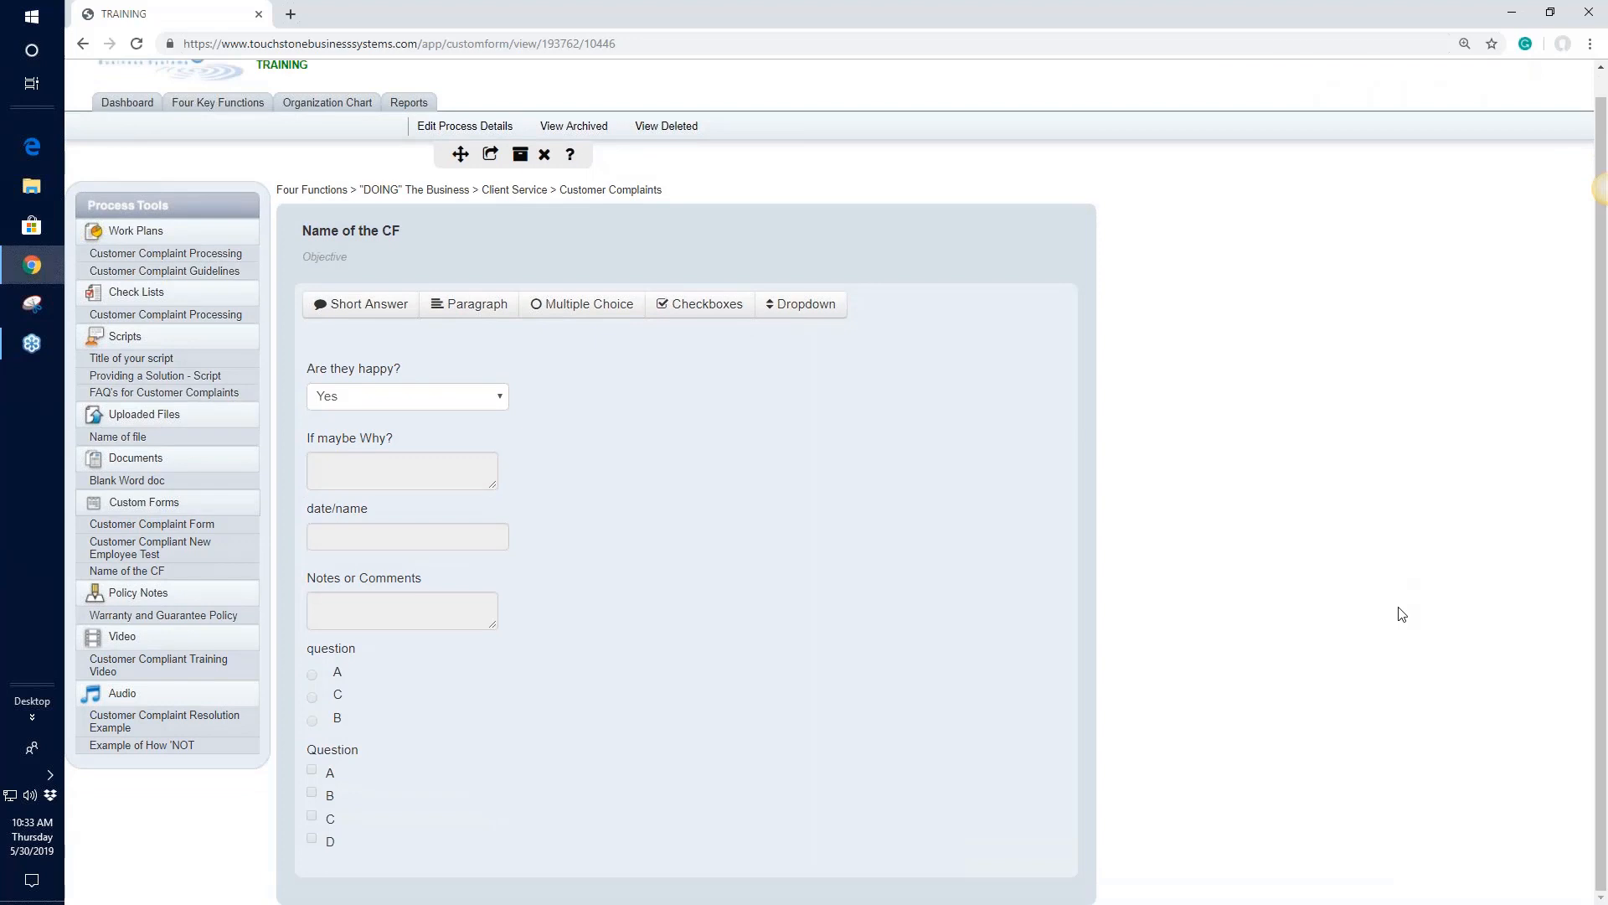
{"action": "left_click", "coordinate": [174, 528]}
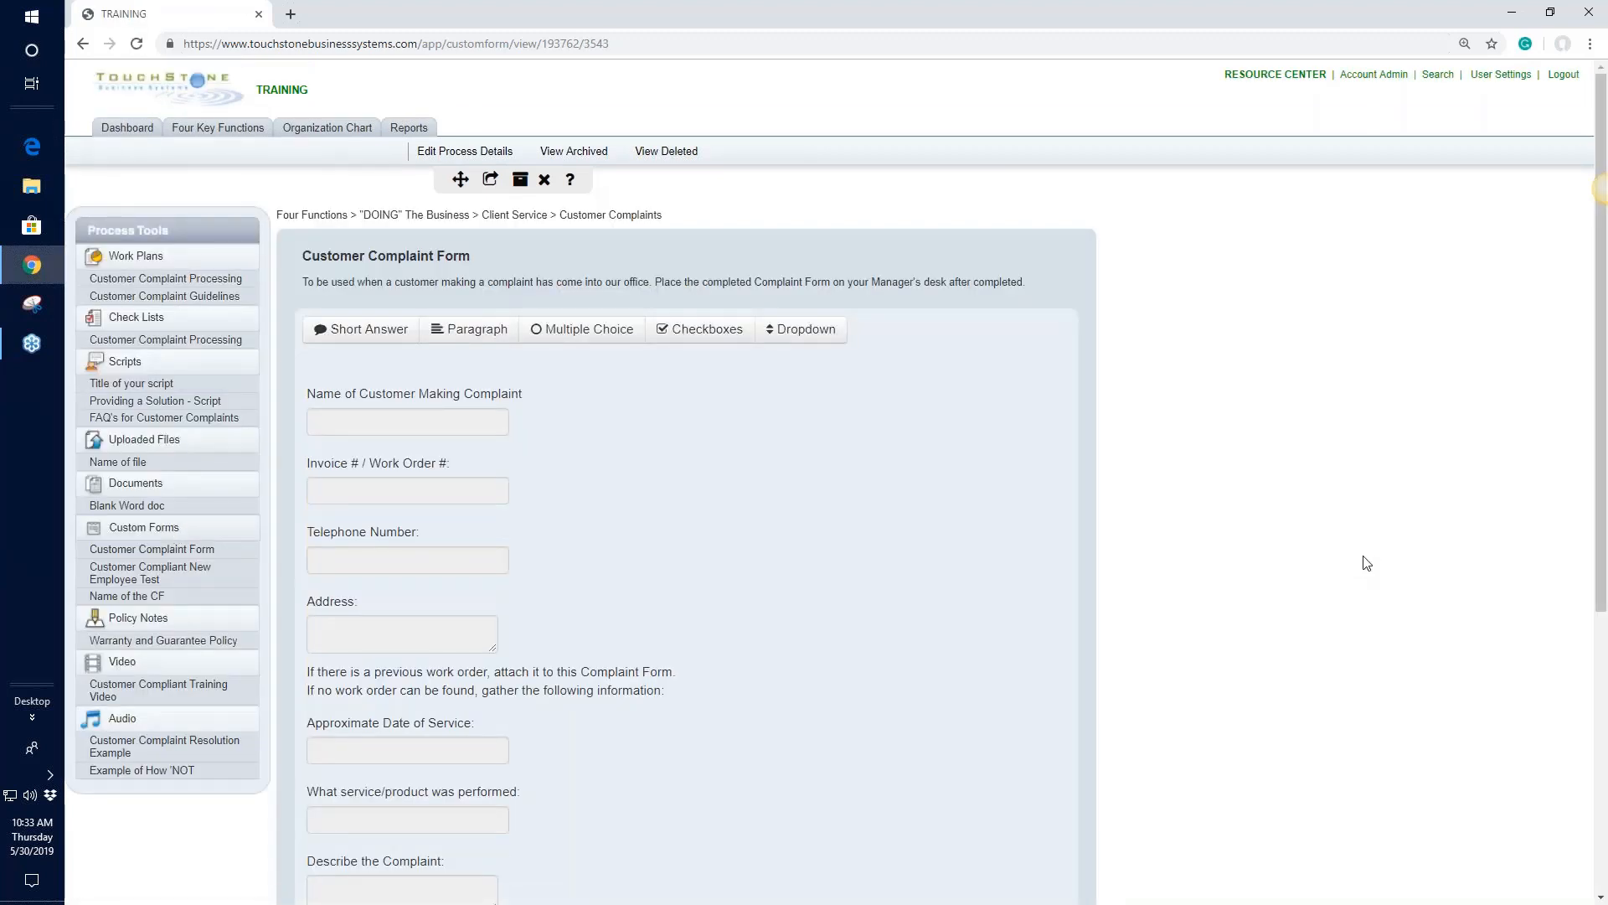
{"action": "scroll", "coordinate": [1245, 592], "scroll_direction": "down", "scroll_amount": 2}
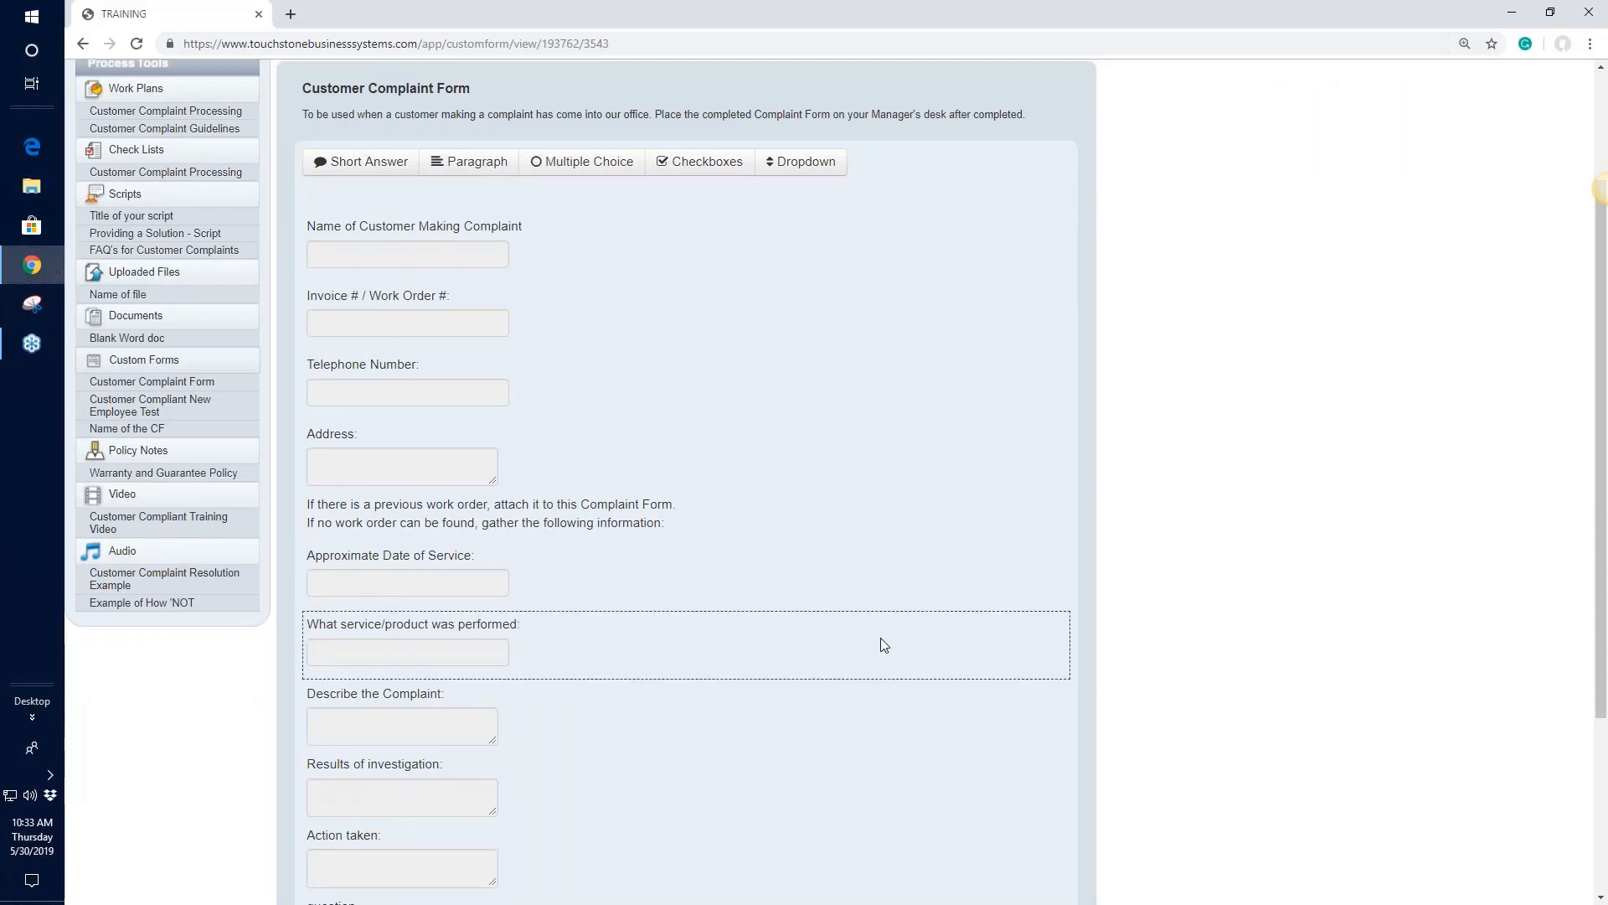
{"action": "scroll", "coordinate": [971, 640], "scroll_direction": "down", "scroll_amount": 3}
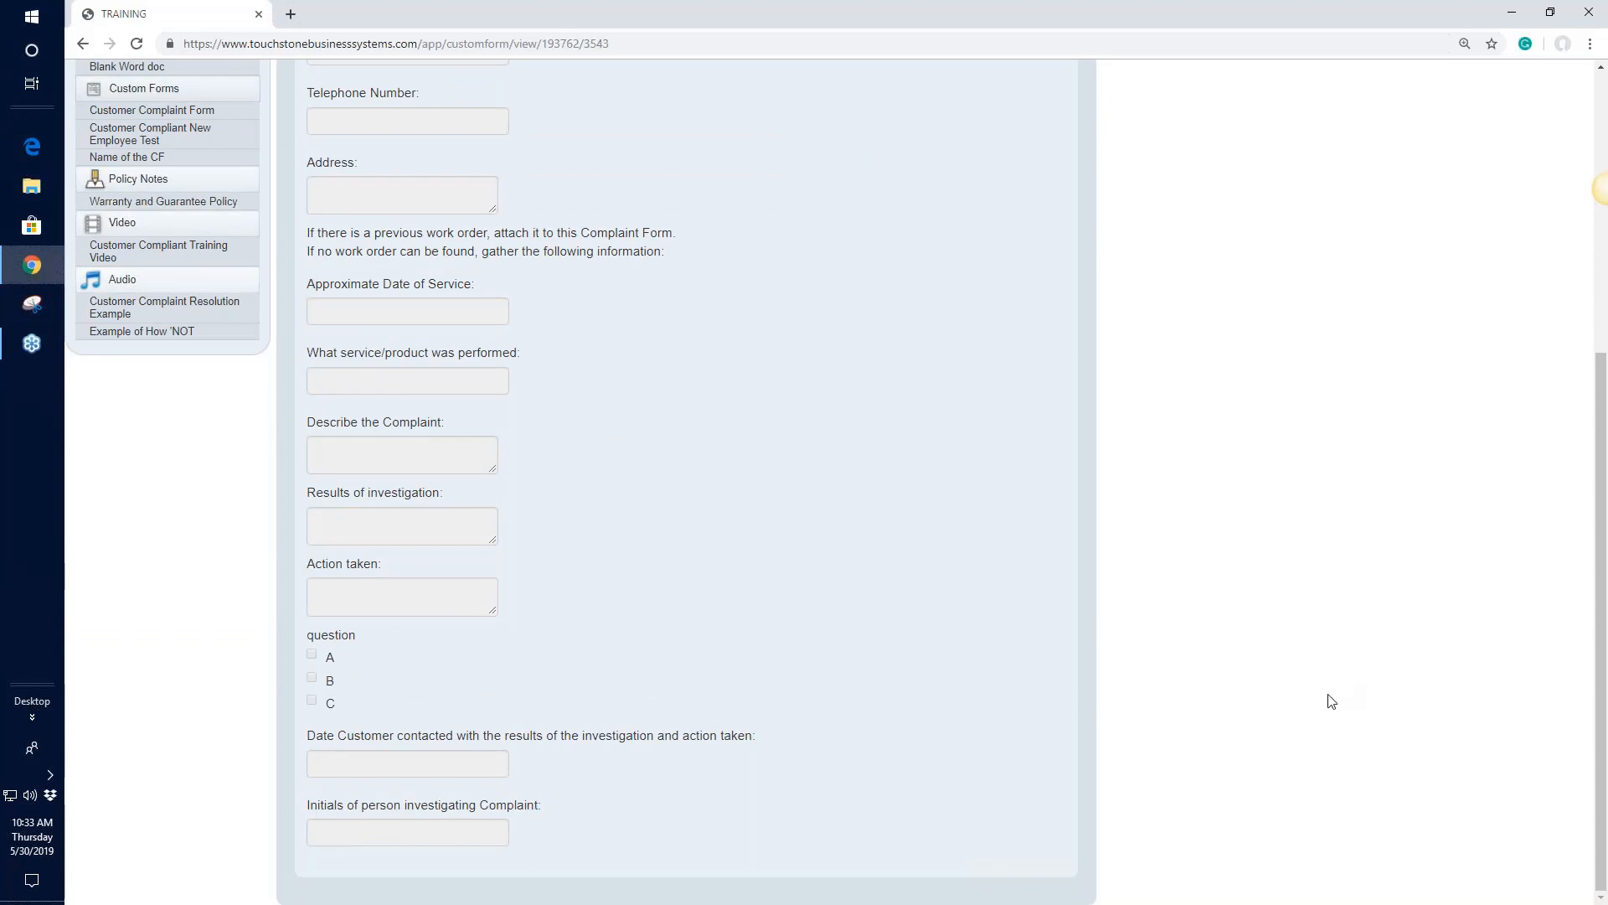
{"action": "scroll", "coordinate": [1299, 664], "scroll_direction": "up", "scroll_amount": 3}
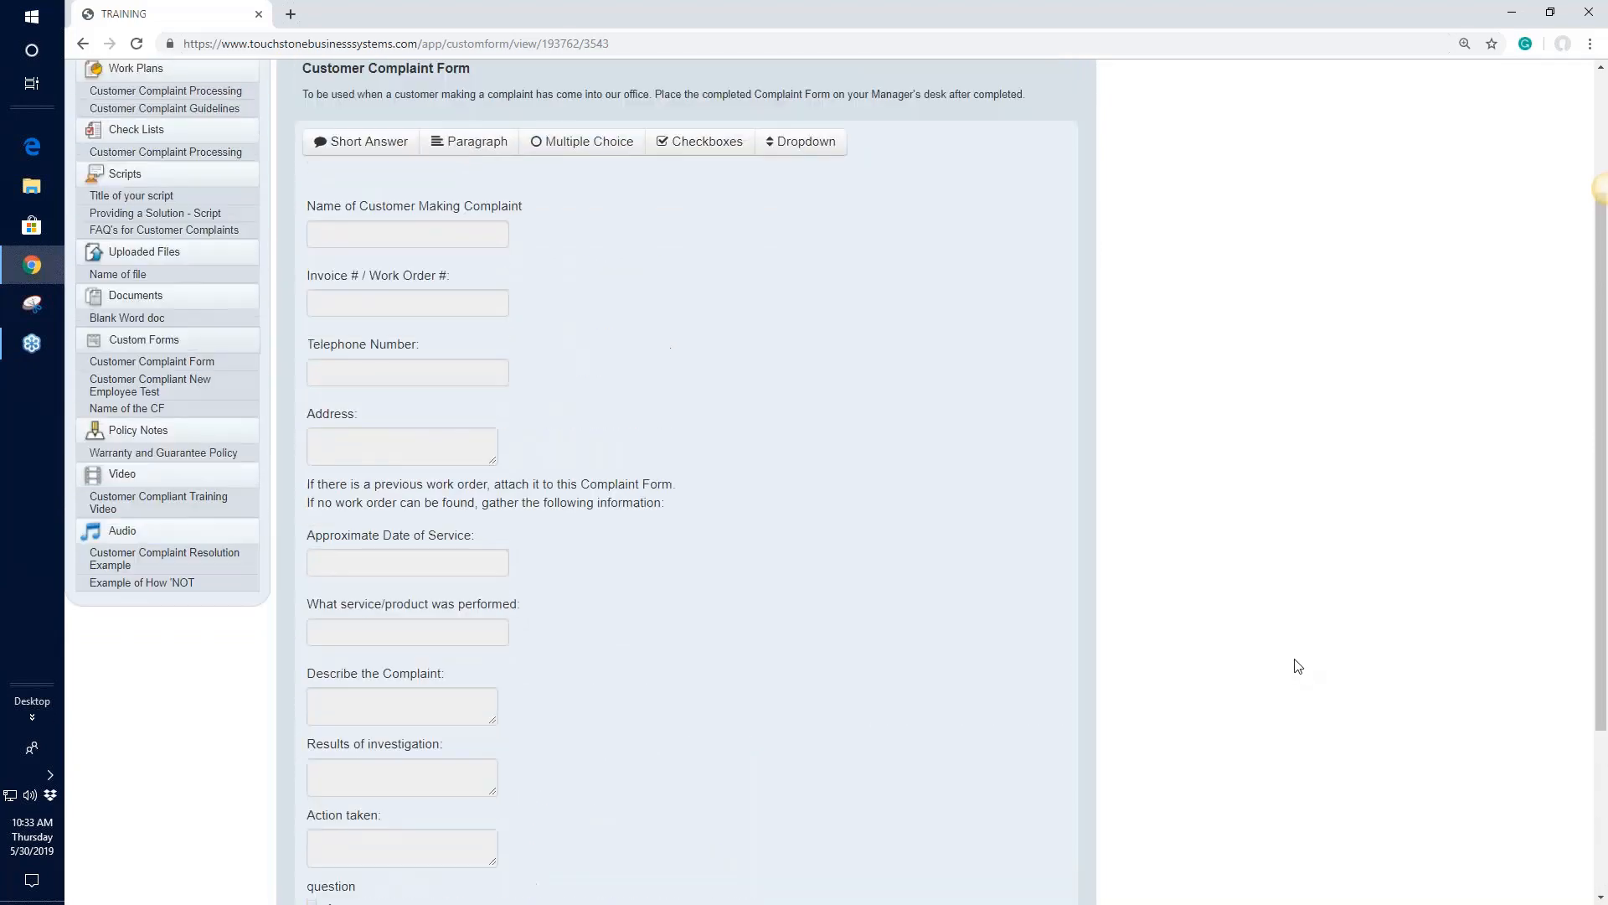
{"action": "scroll", "coordinate": [1298, 666], "scroll_direction": "up", "scroll_amount": 2}
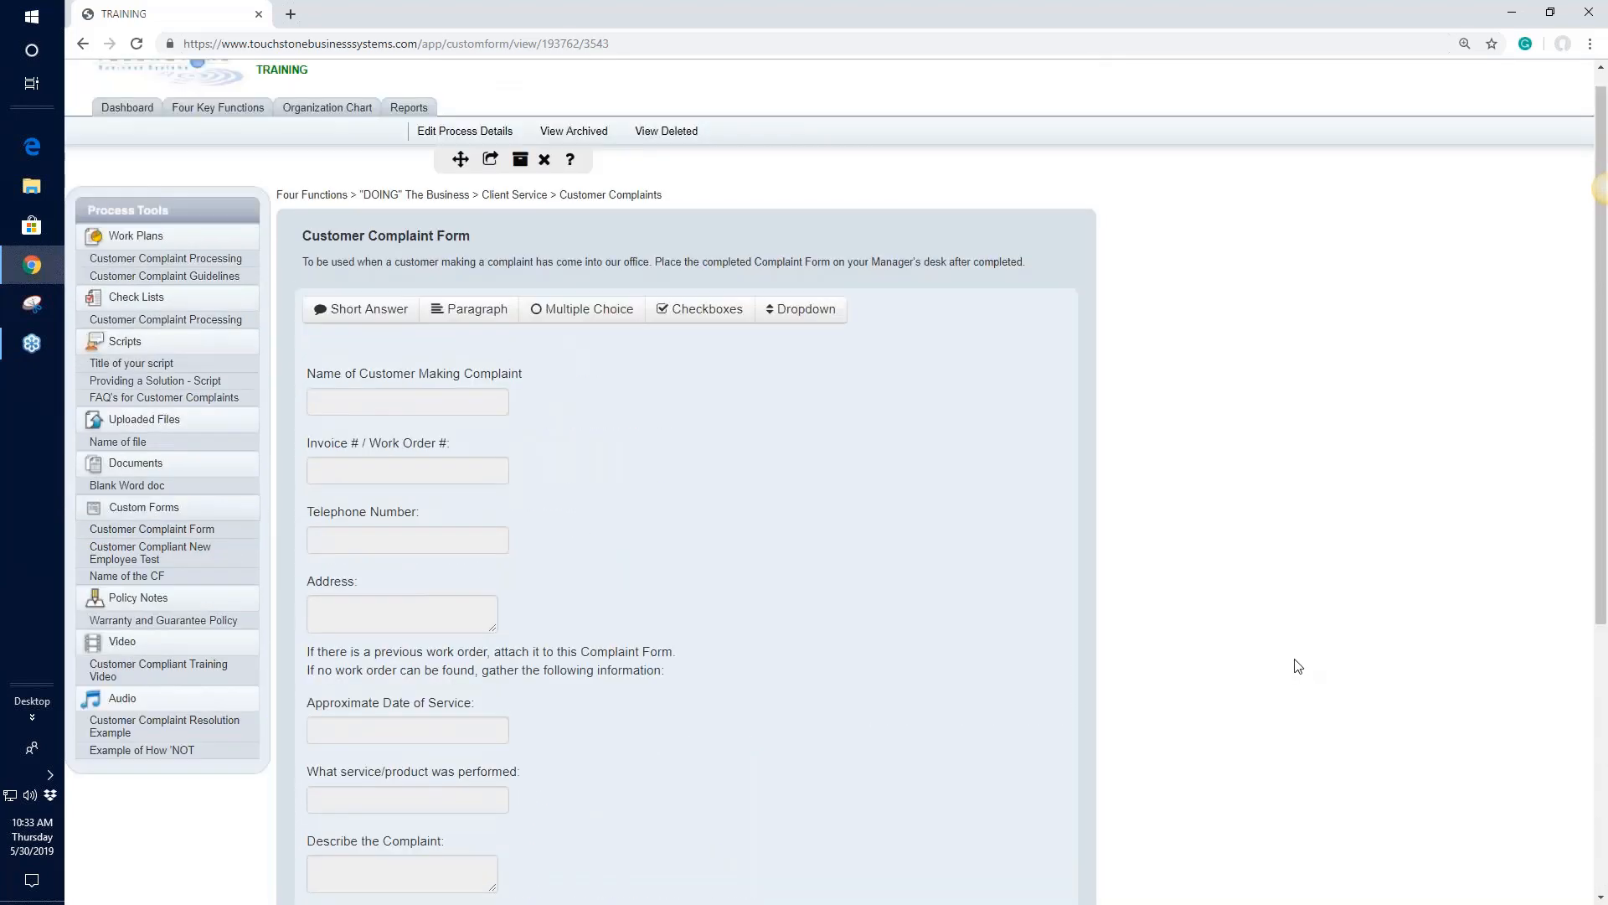
{"action": "left_click", "coordinate": [180, 556]}
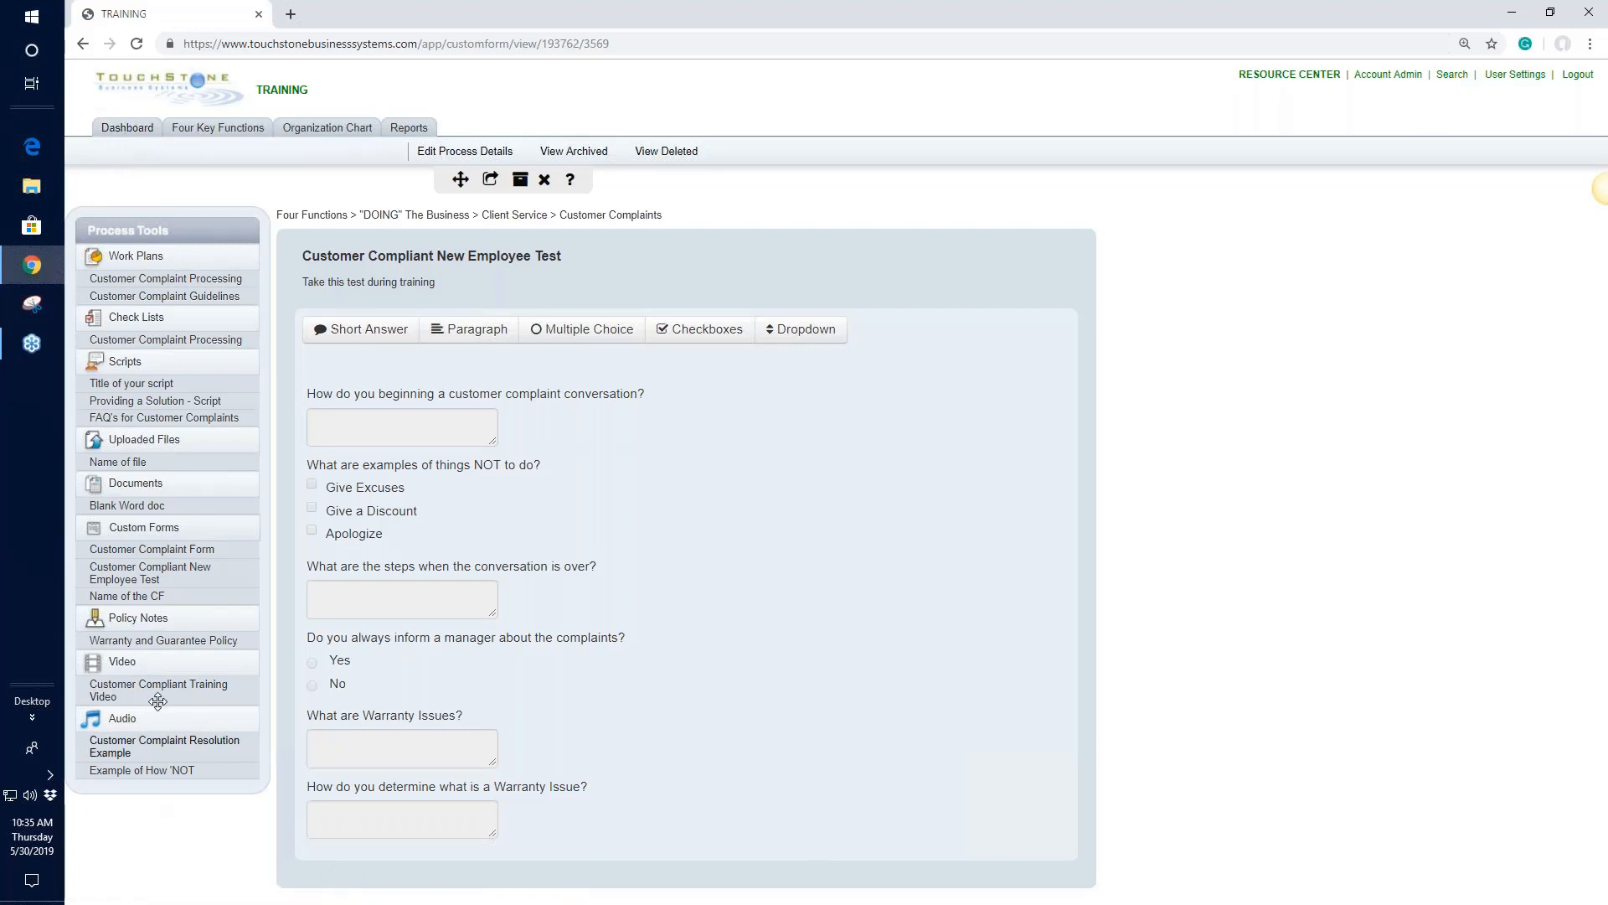
Step: View the blank policy note form and the Warranty and Guarantee Policy, opening its From entry for editing and saving it
{"action": "left_click", "coordinate": [151, 624]}
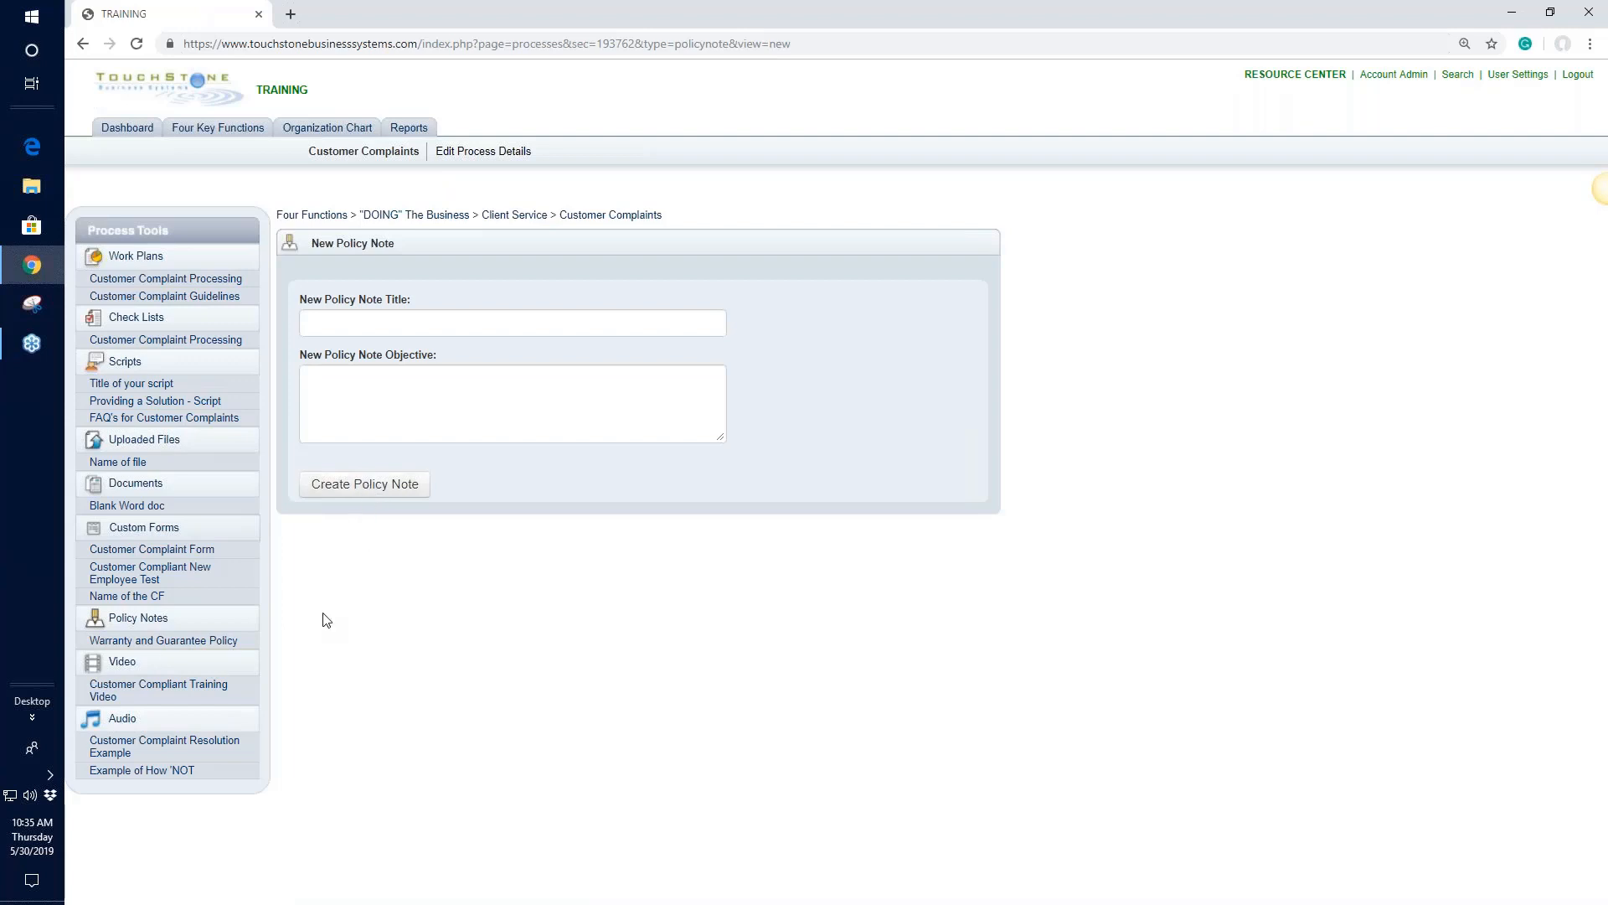
{"action": "left_click", "coordinate": [193, 643]}
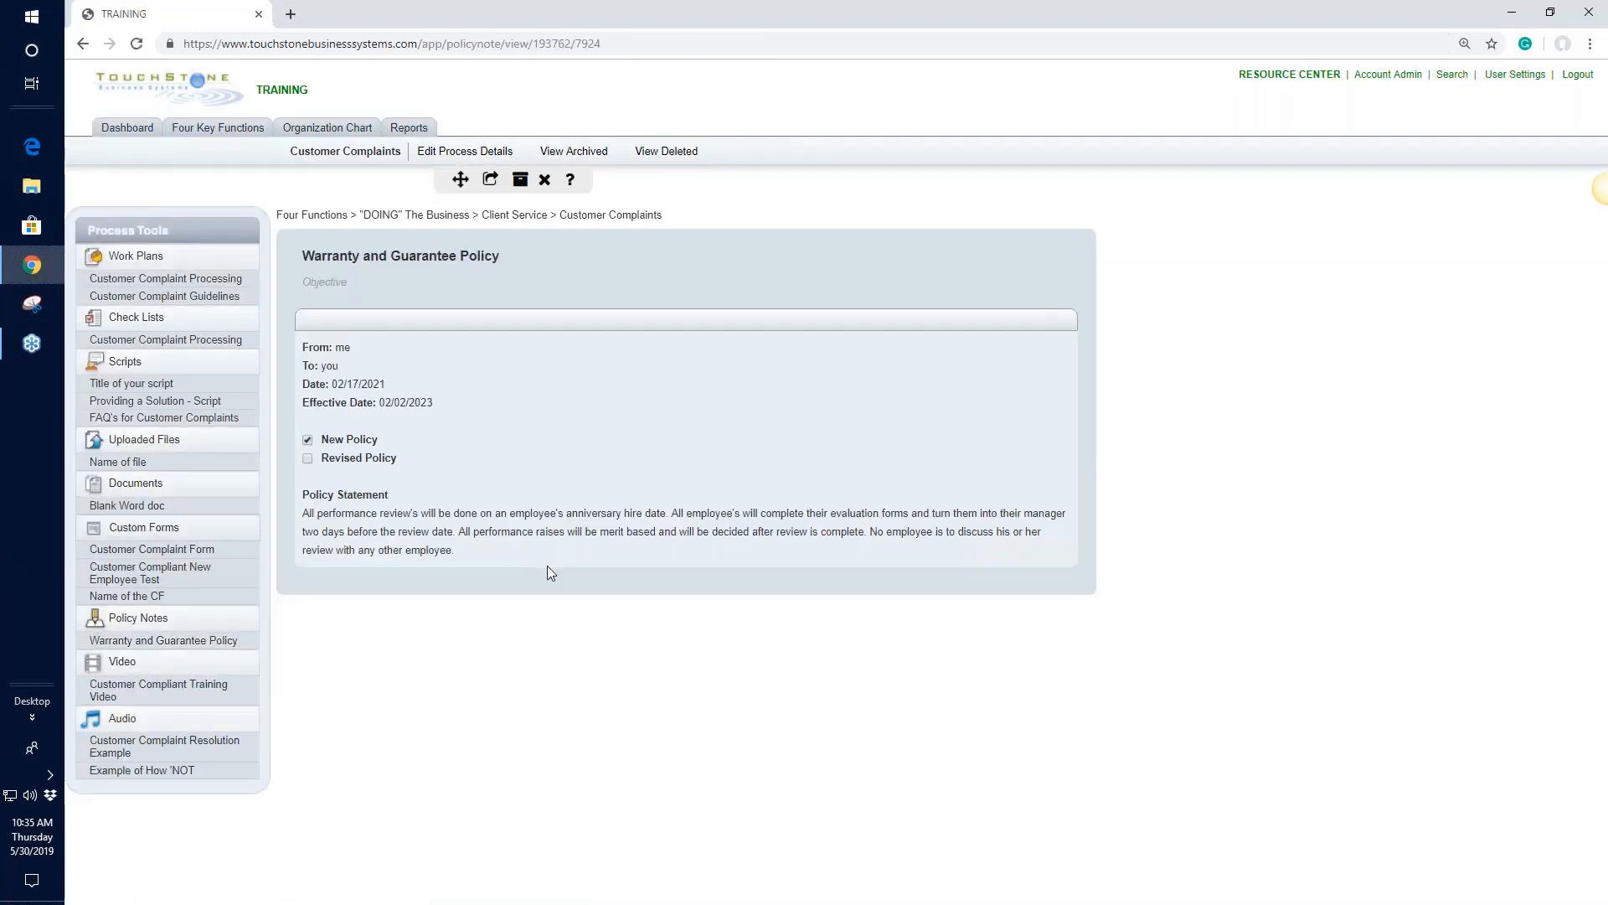
{"action": "left_click", "coordinate": [347, 348]}
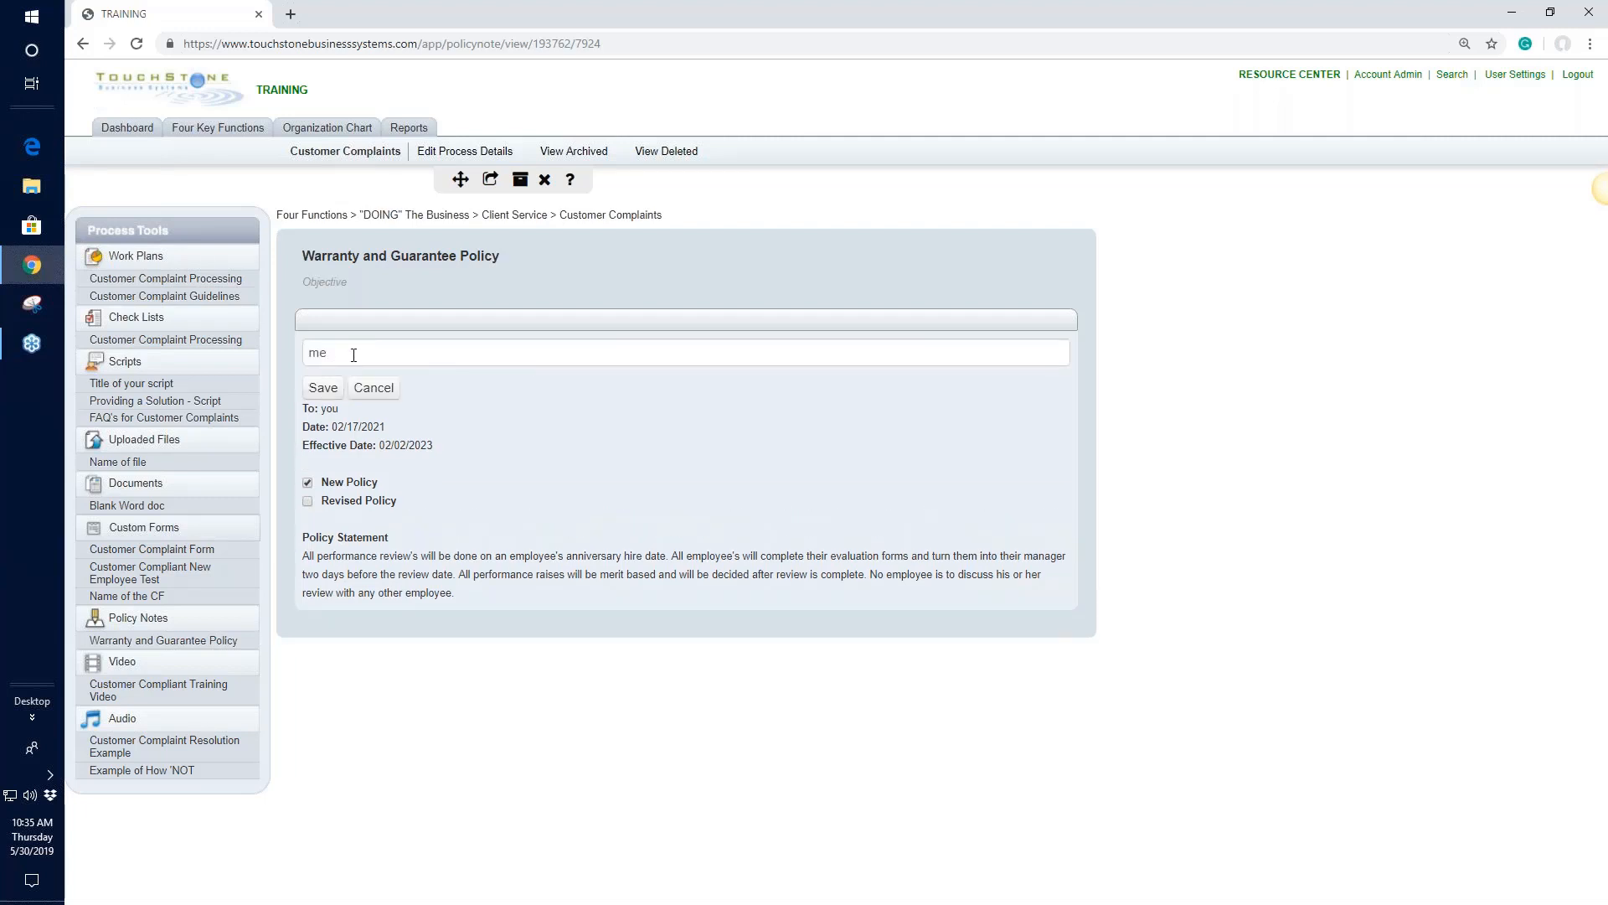
{"action": "left_click", "coordinate": [325, 387]}
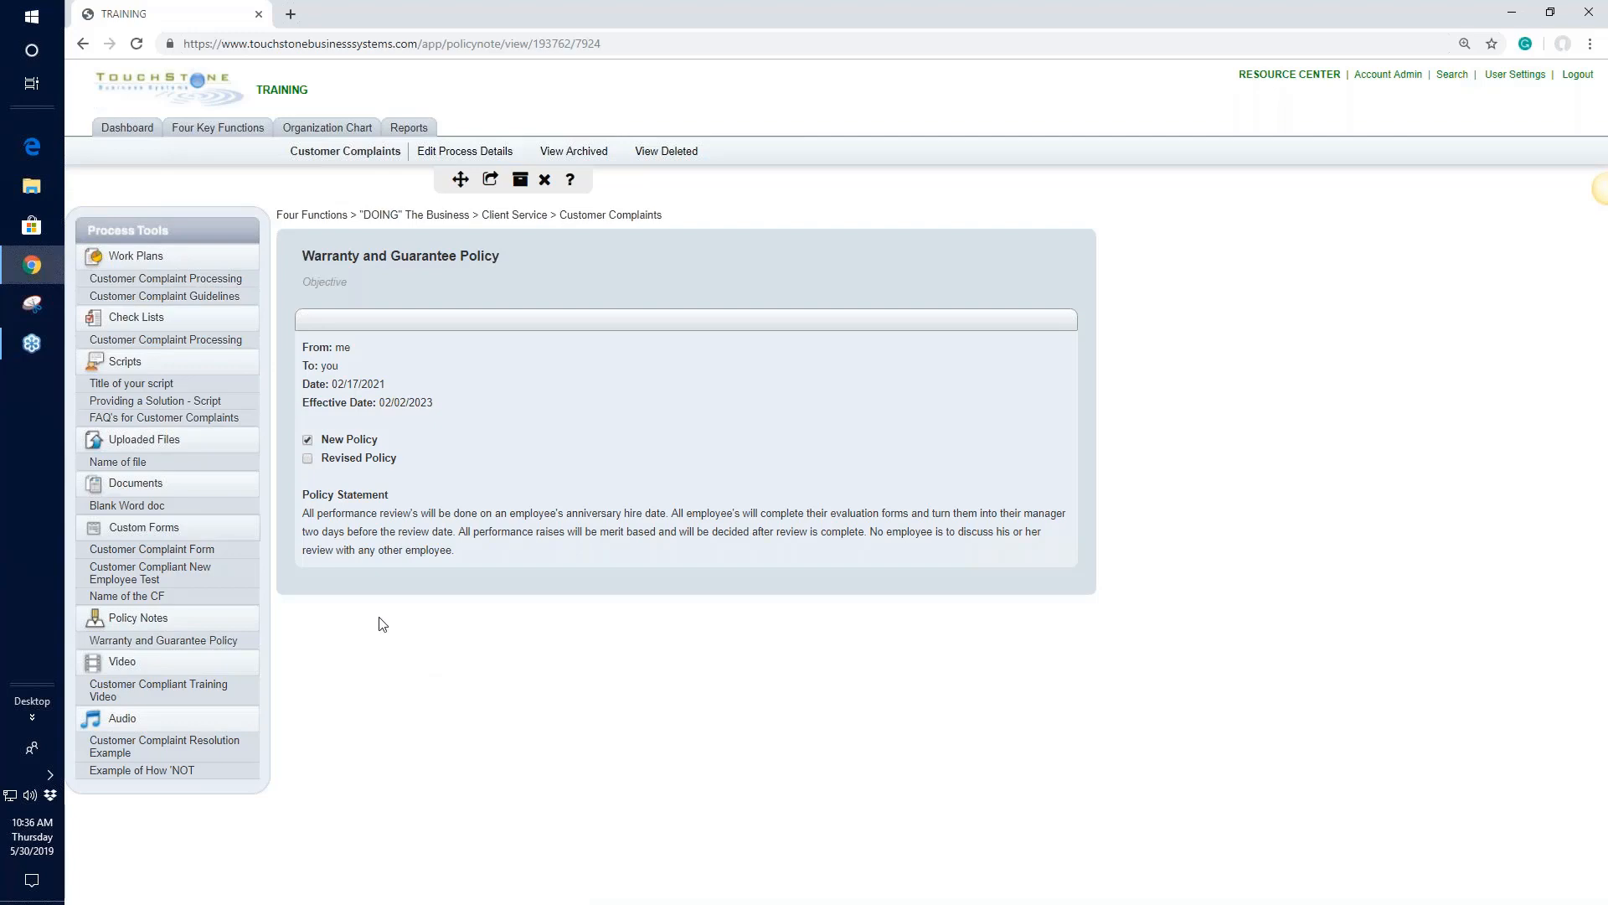
Step: Review the tasks and expectations of the Customer Complaint Processing work plan, and return to the Warranty and Guarantee Policy
{"action": "left_click", "coordinate": [203, 282]}
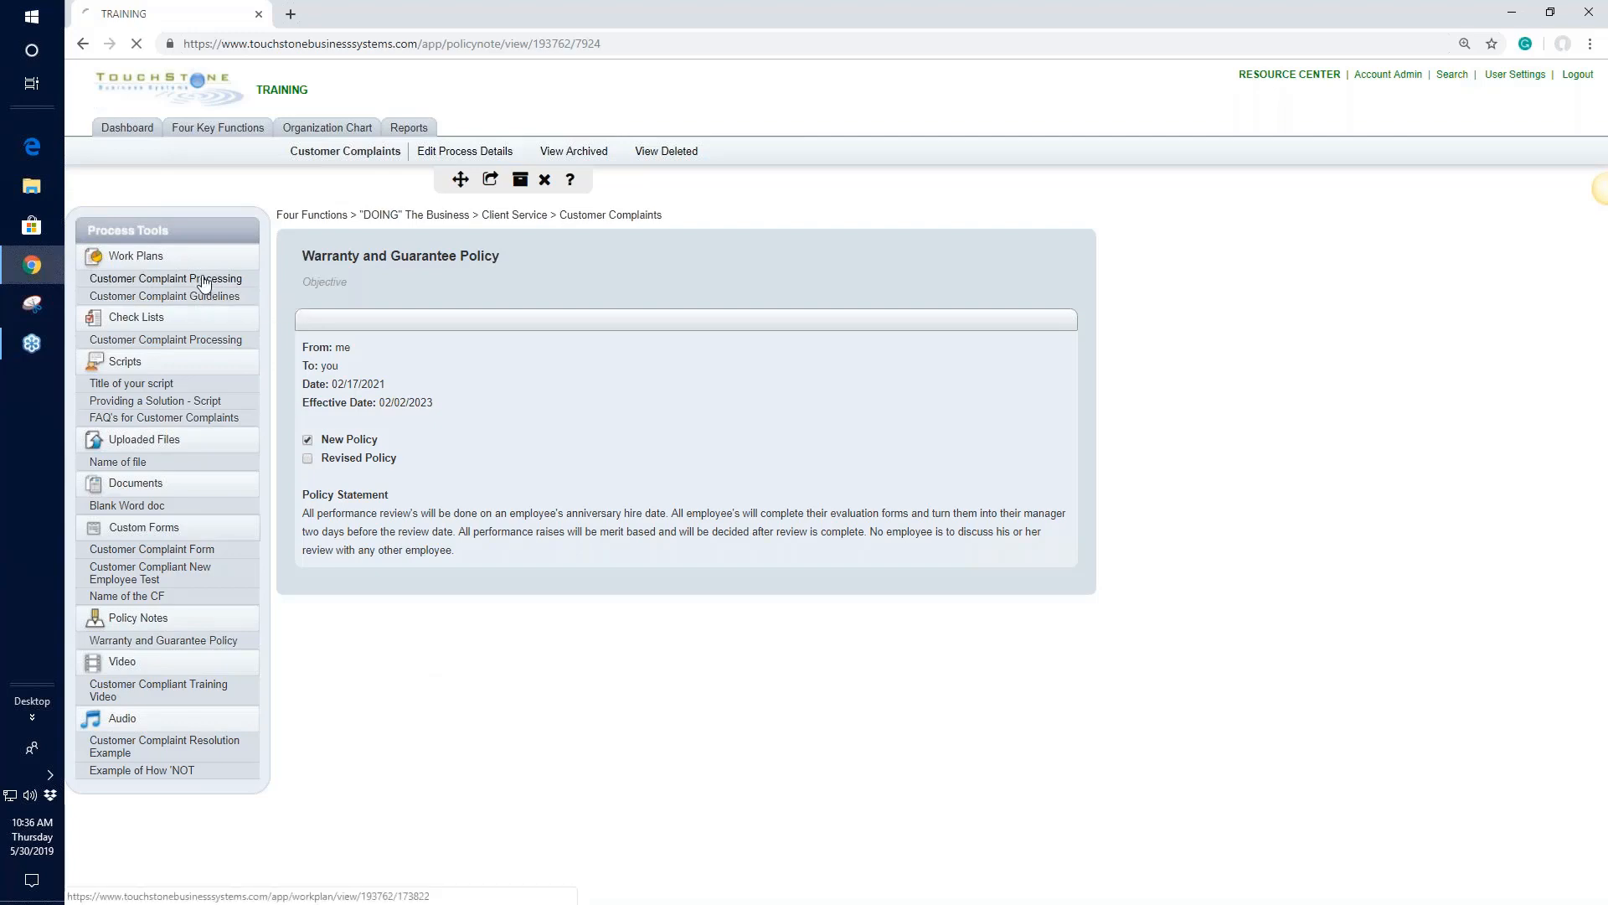
{"action": "scroll", "coordinate": [1057, 695], "scroll_direction": "down", "scroll_amount": 2}
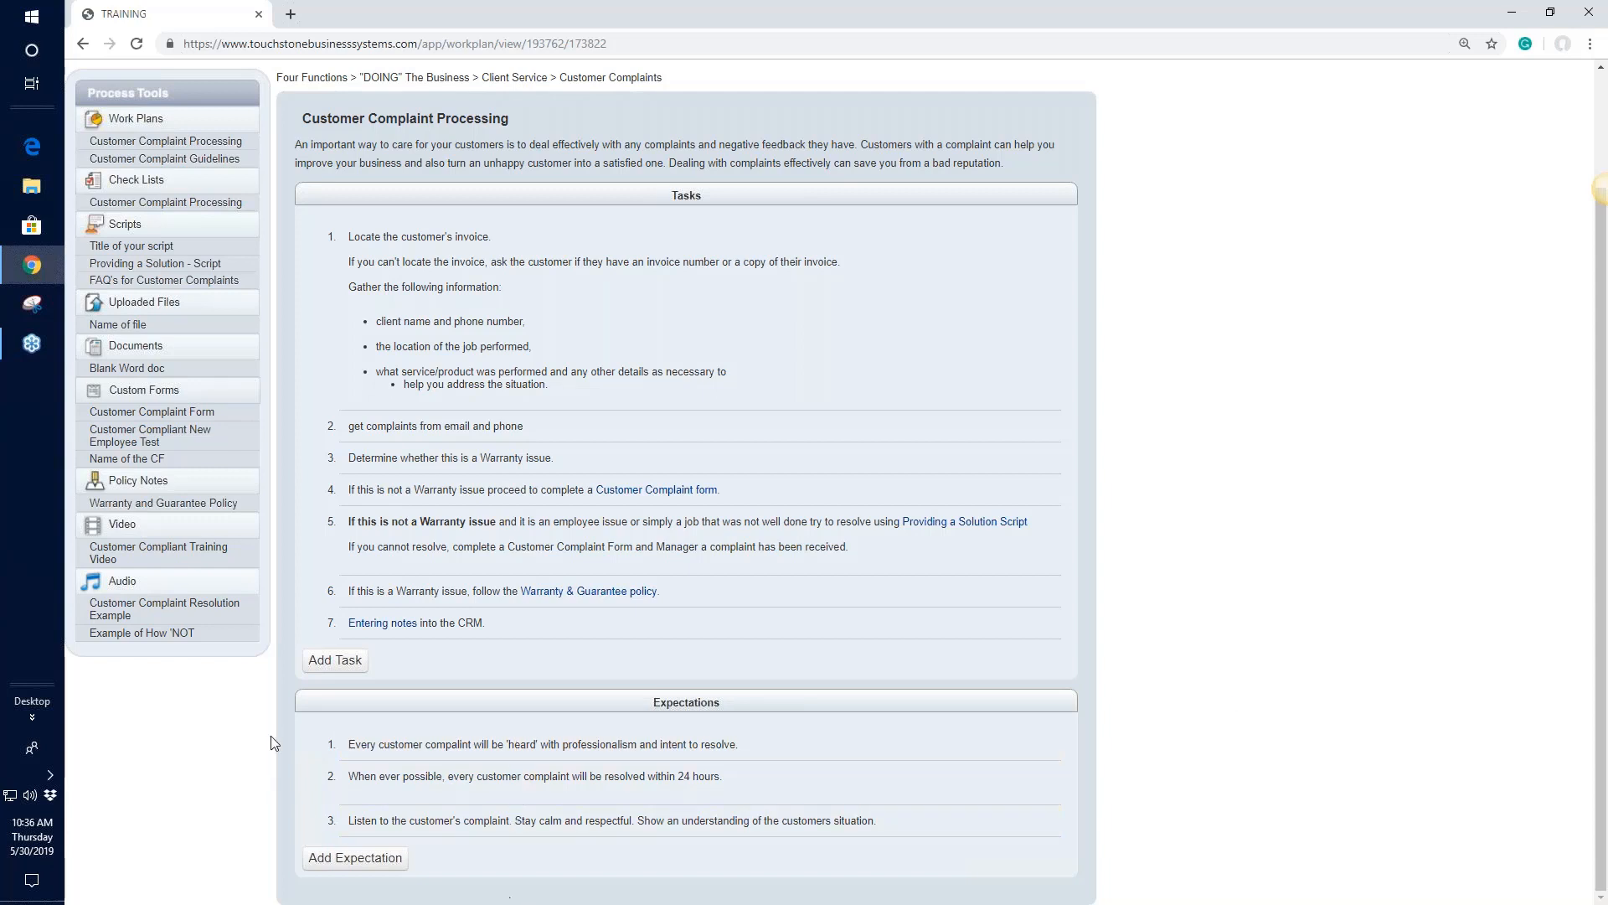
{"action": "left_click", "coordinate": [192, 502]}
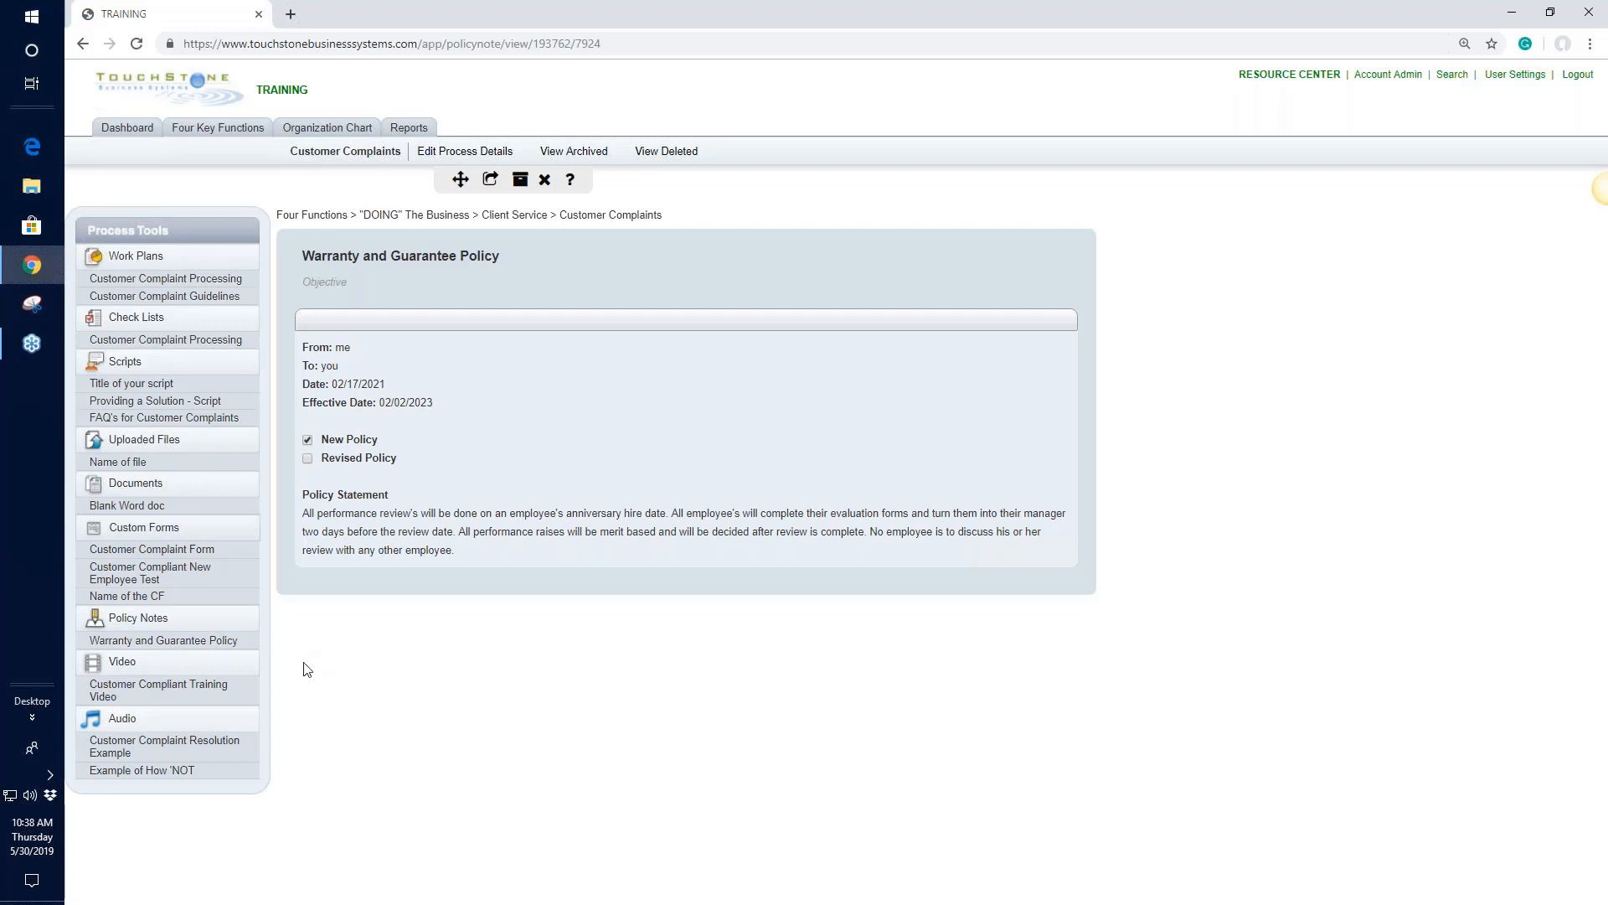
Step: Open a new video entry and browse the Desktop folder for a video file, leaving without choosing one
{"action": "left_click", "coordinate": [122, 667]}
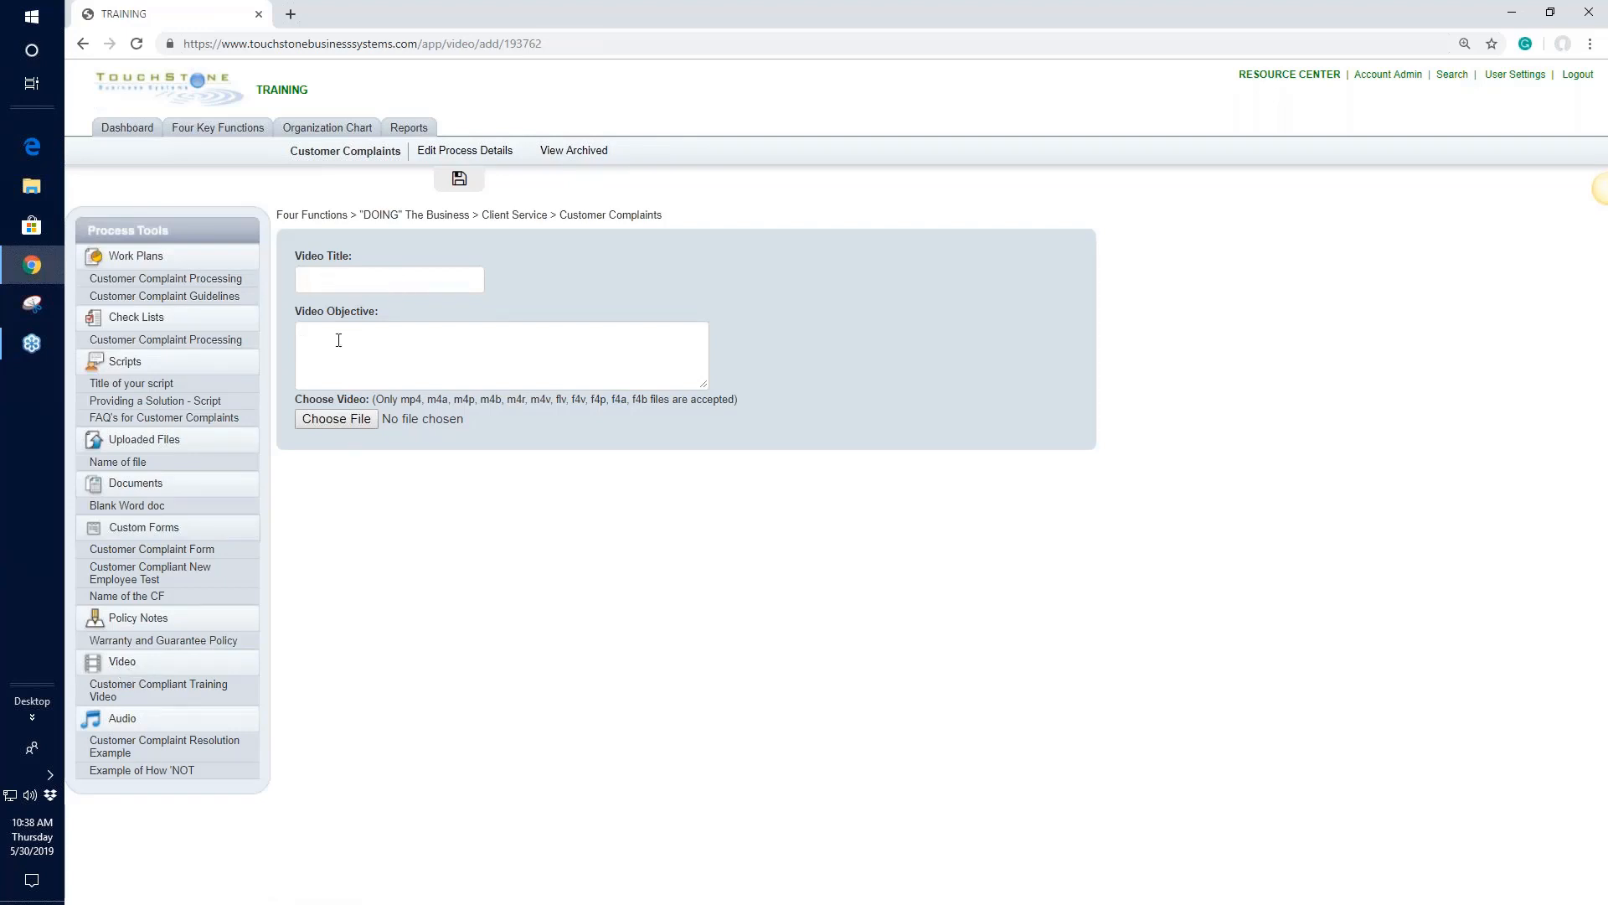
{"action": "left_click", "coordinate": [340, 419]}
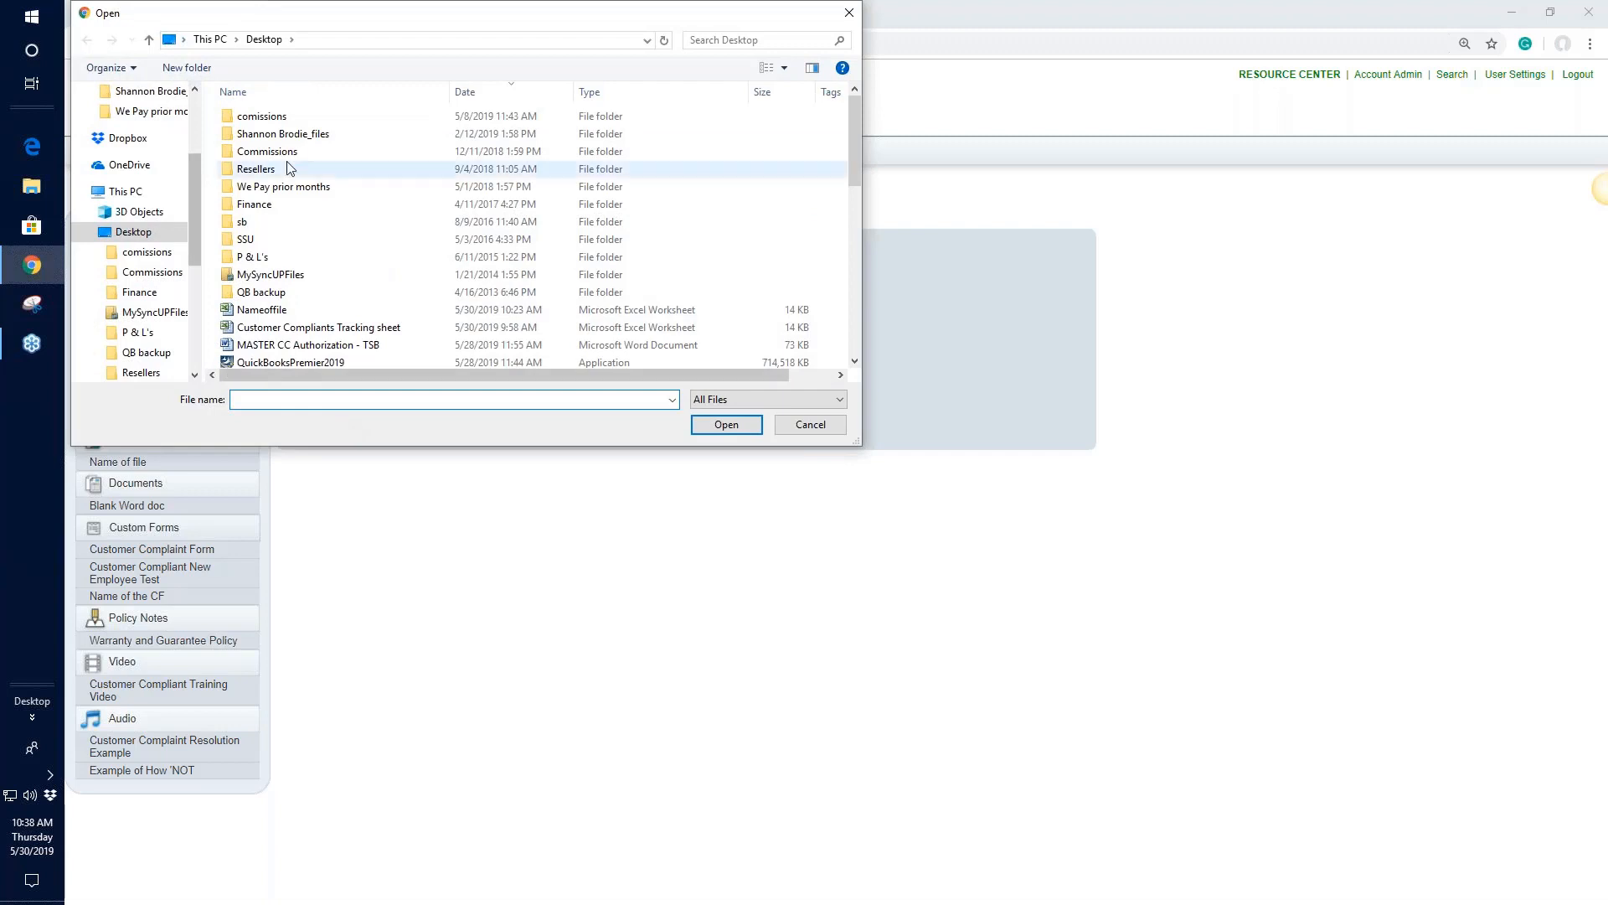
{"action": "left_click", "coordinate": [140, 239]}
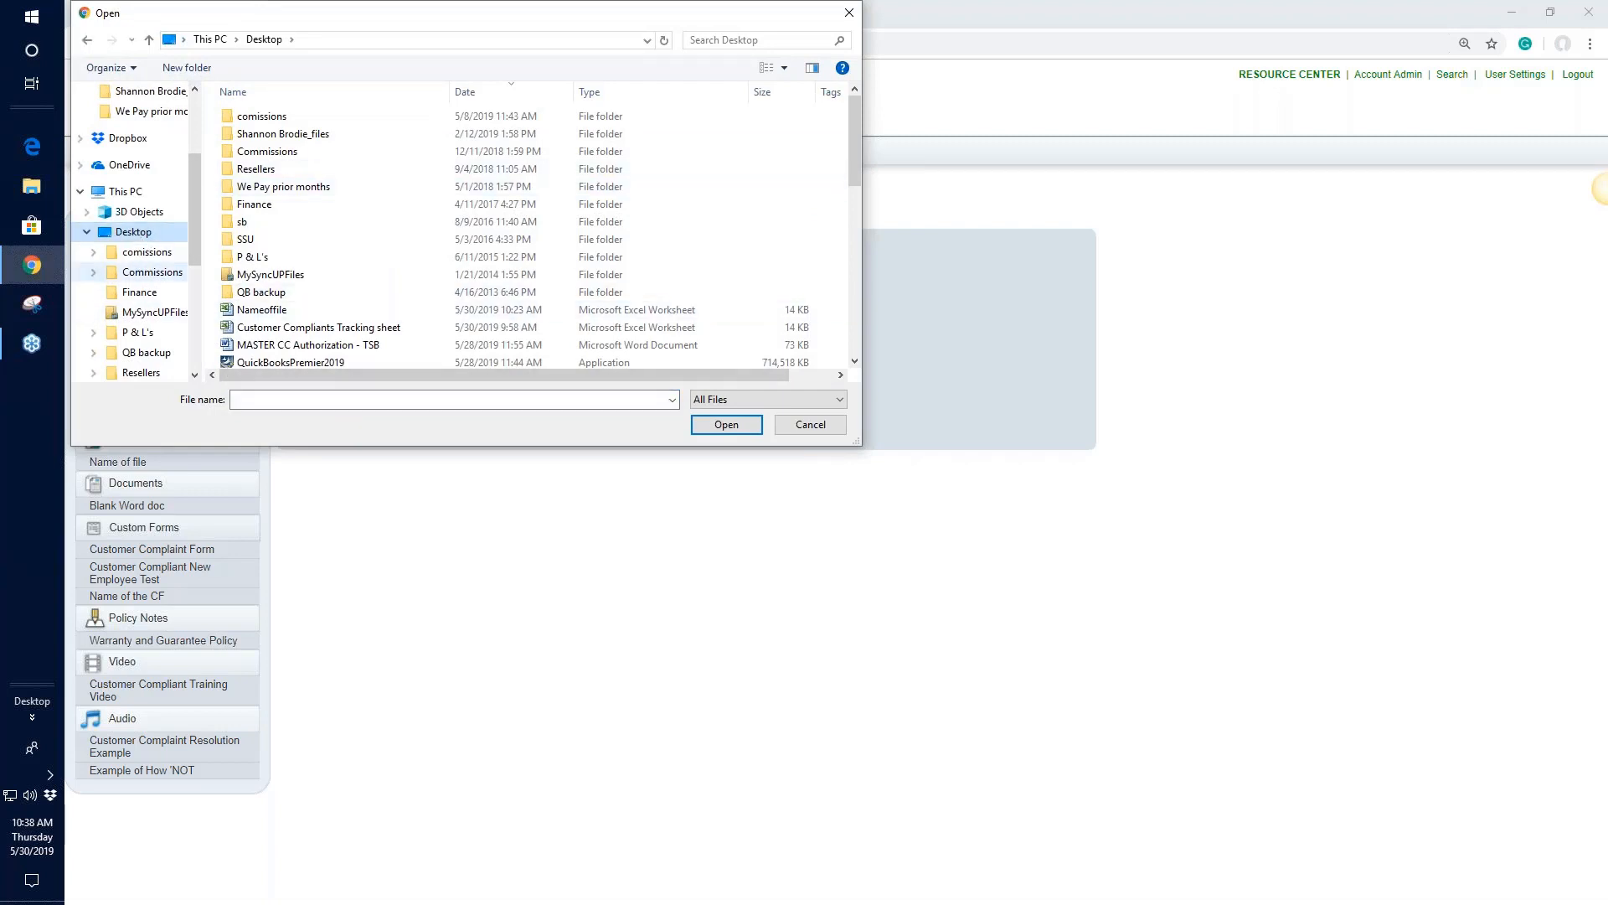
{"action": "left_click", "coordinate": [824, 434]}
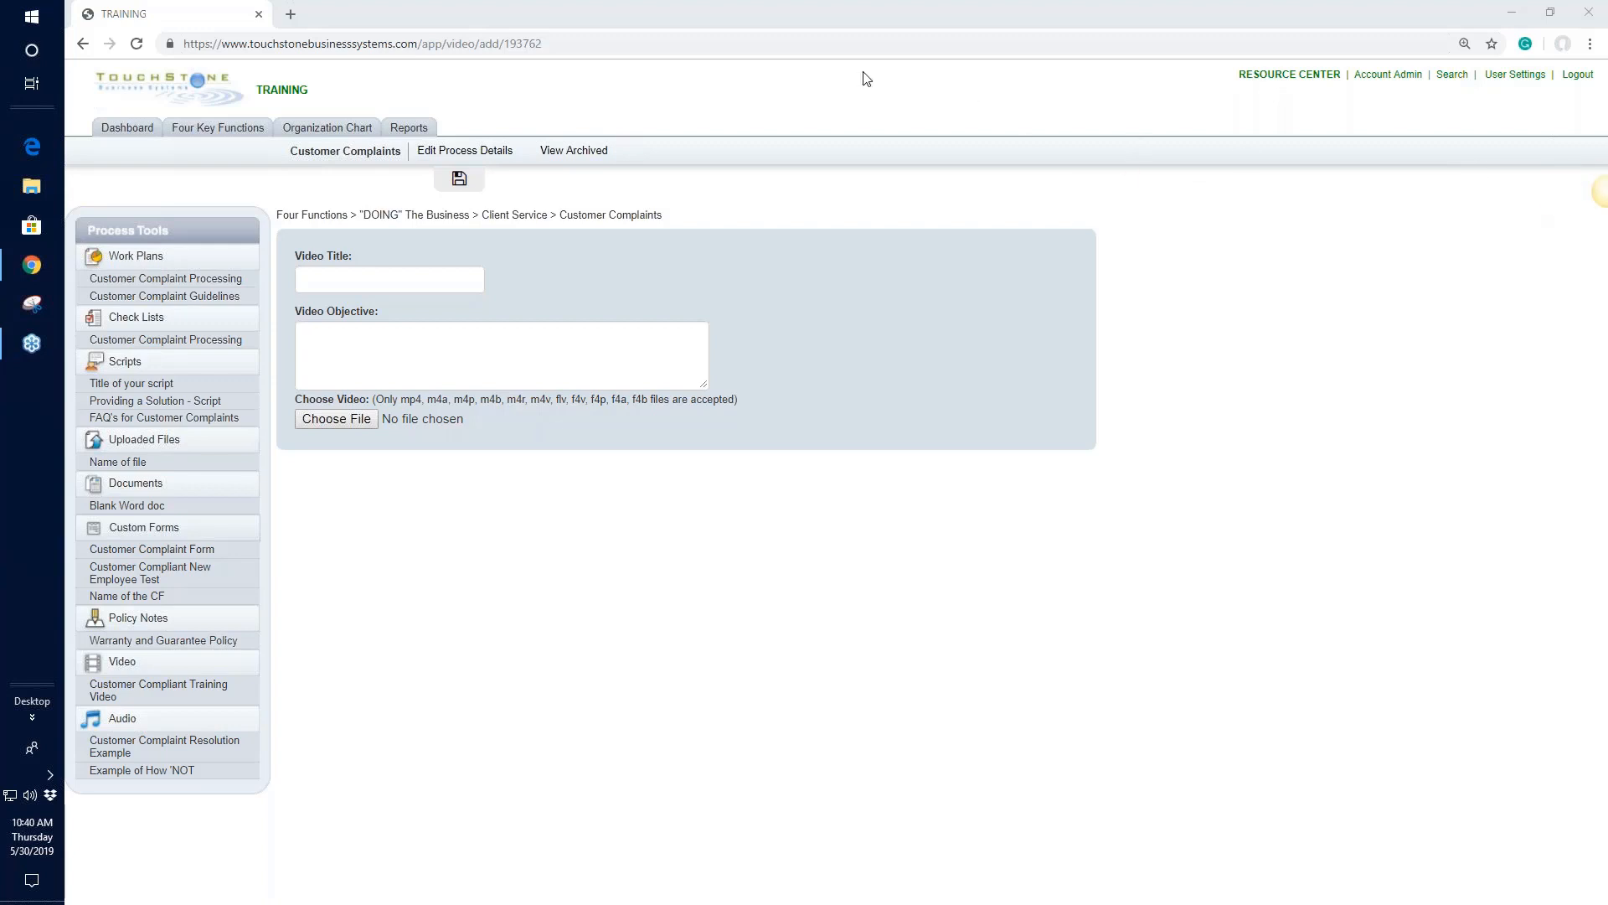
Step: Record a screen capture video of a large rectangular area covering the new video form, and stop the recording
{"action": "mouse_move", "coordinate": [1605, 196]}
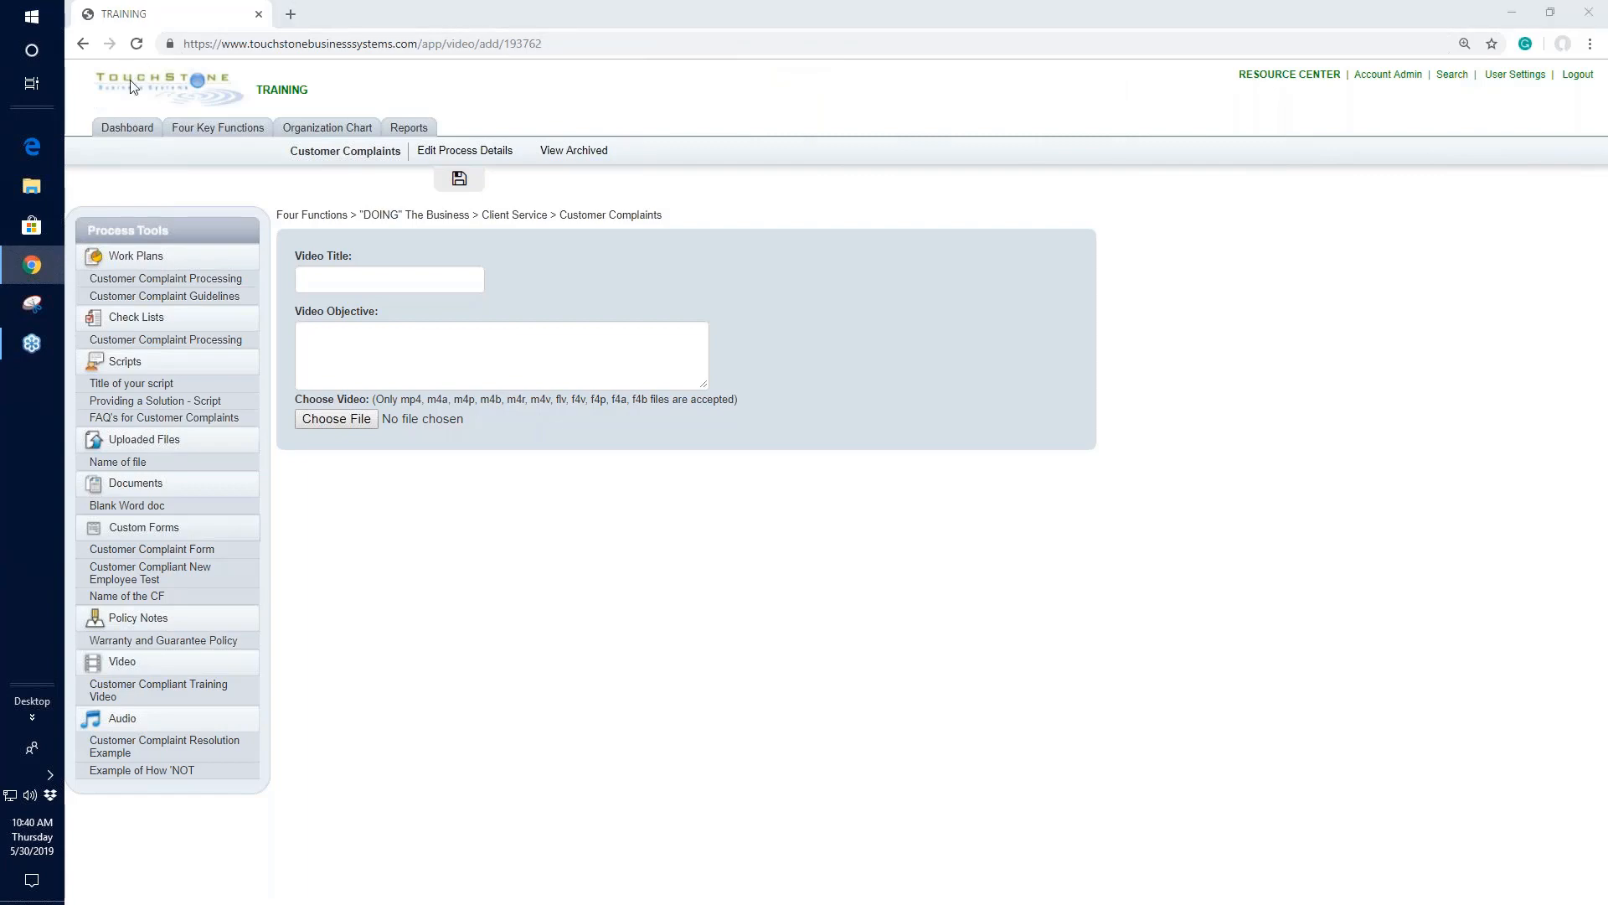
{"action": "key", "text": "Print"}
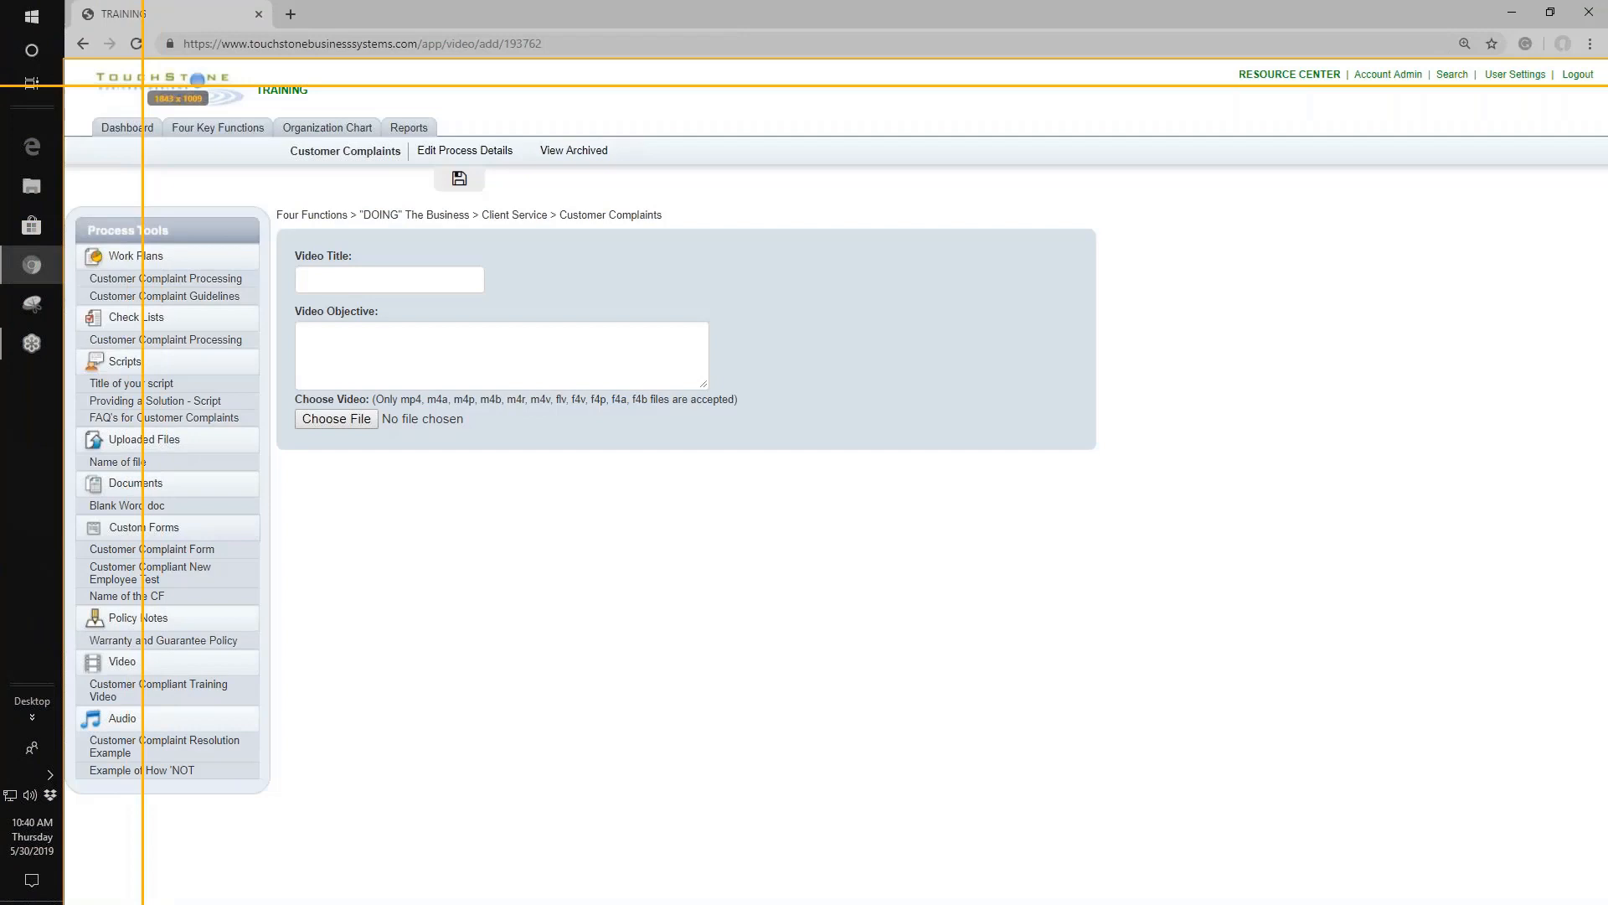
{"action": "left_click_drag", "start_coordinate": [142, 84], "coordinate": [1400, 750]}
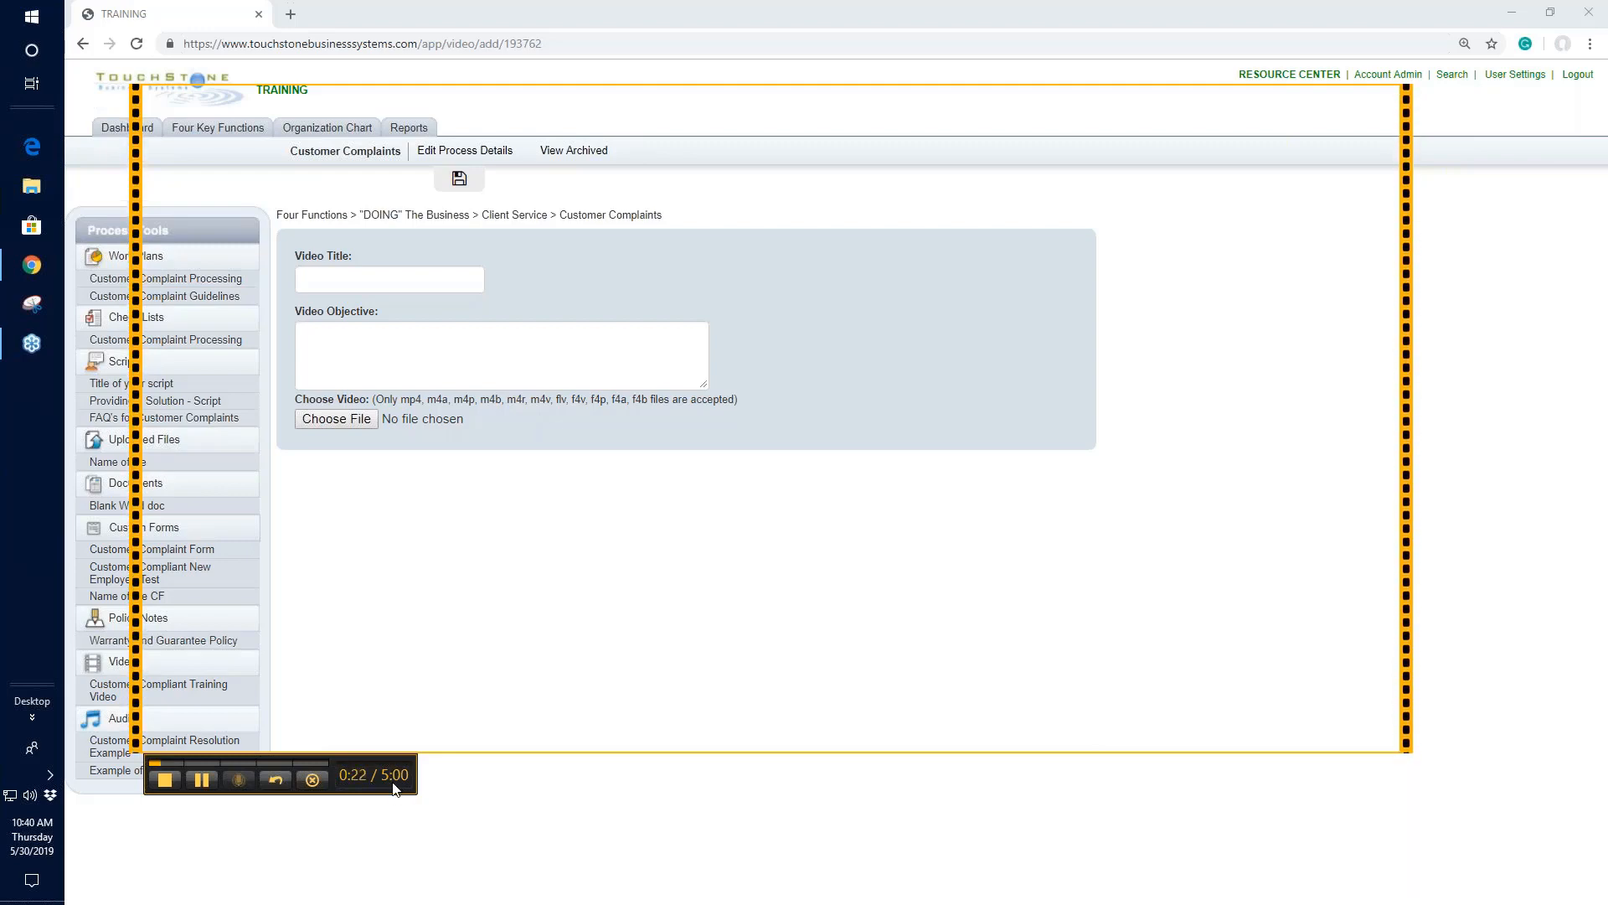
{"action": "left_click", "coordinate": [165, 780]}
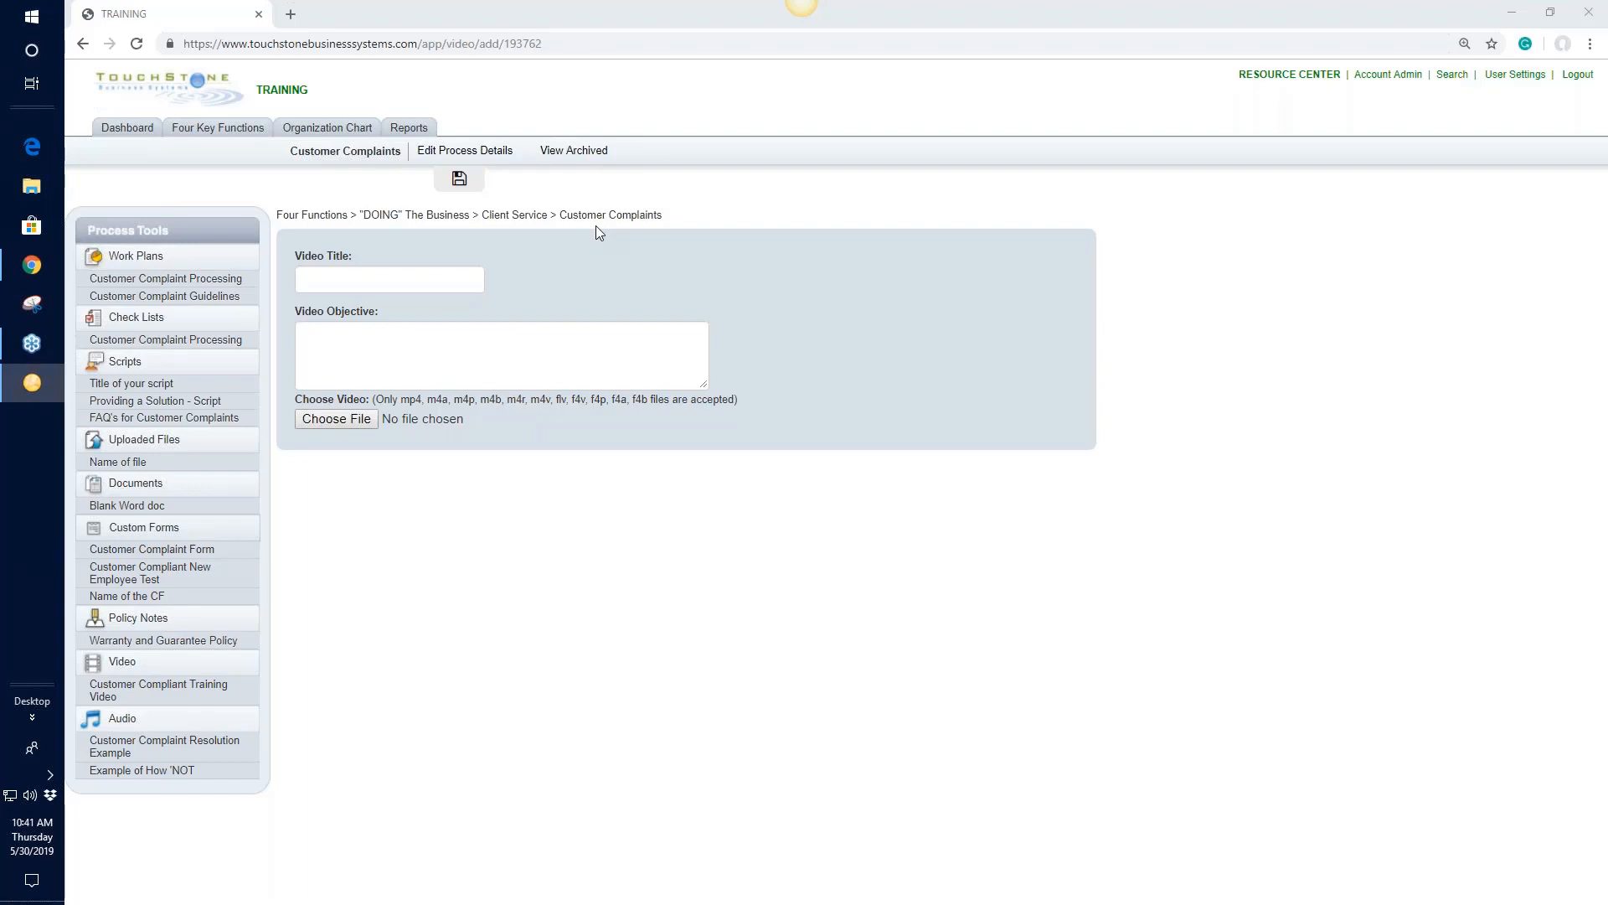
Step: Examine the Customer Complaint Processing work plan, the blank audio form, the Customer Compliant Training Video and both audio example pages
{"action": "left_click", "coordinate": [210, 280]}
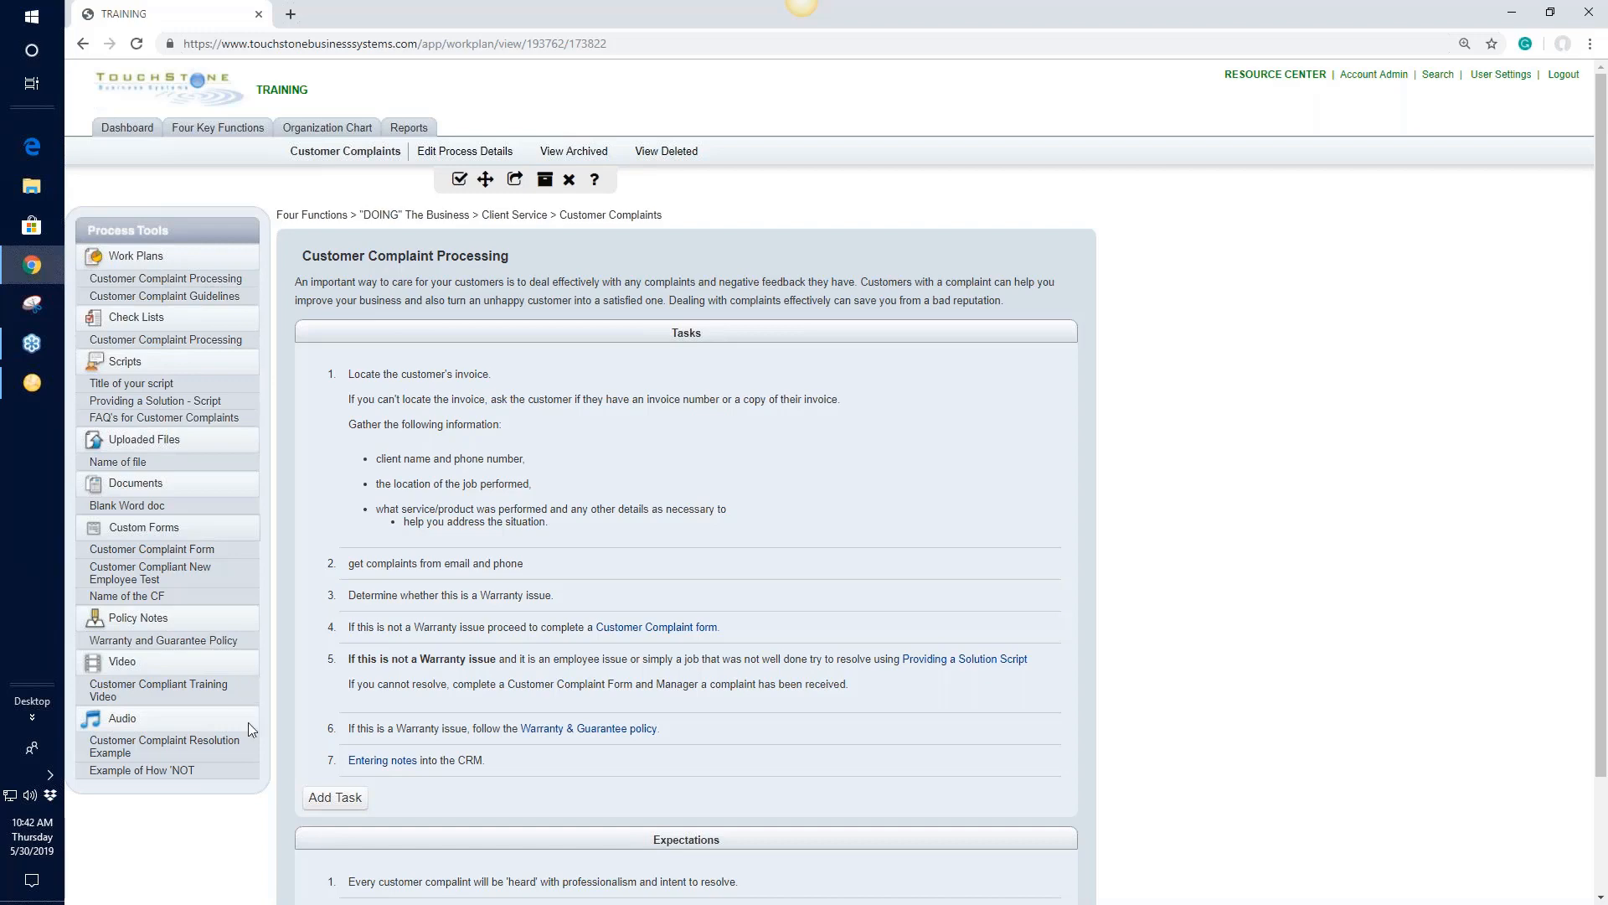
{"action": "left_click", "coordinate": [119, 722]}
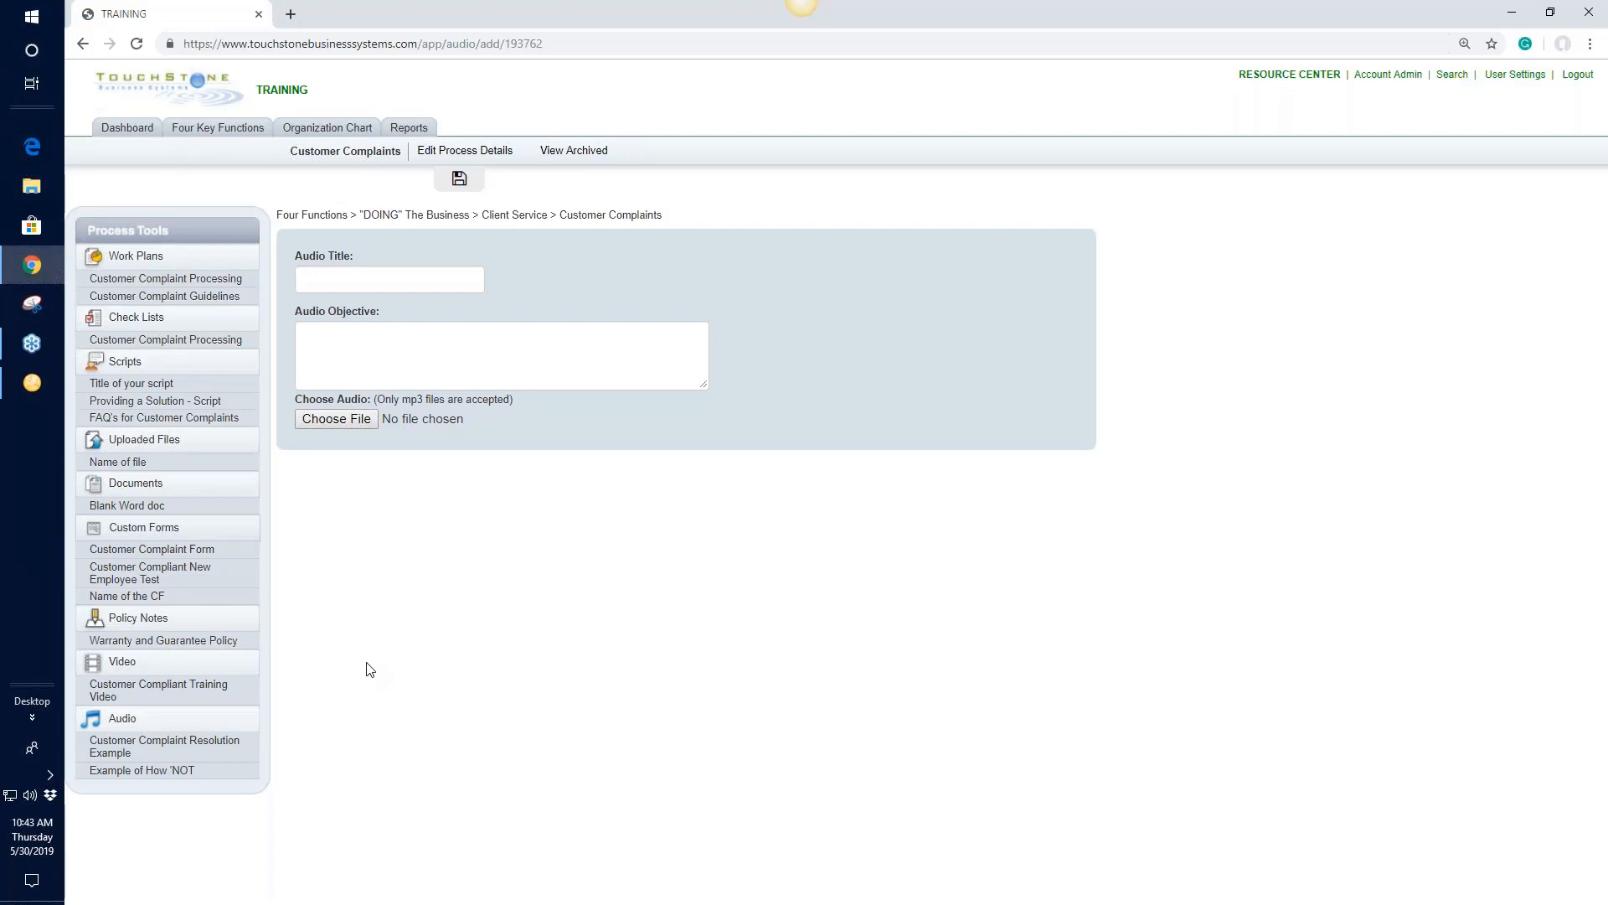
{"action": "left_click", "coordinate": [181, 691]}
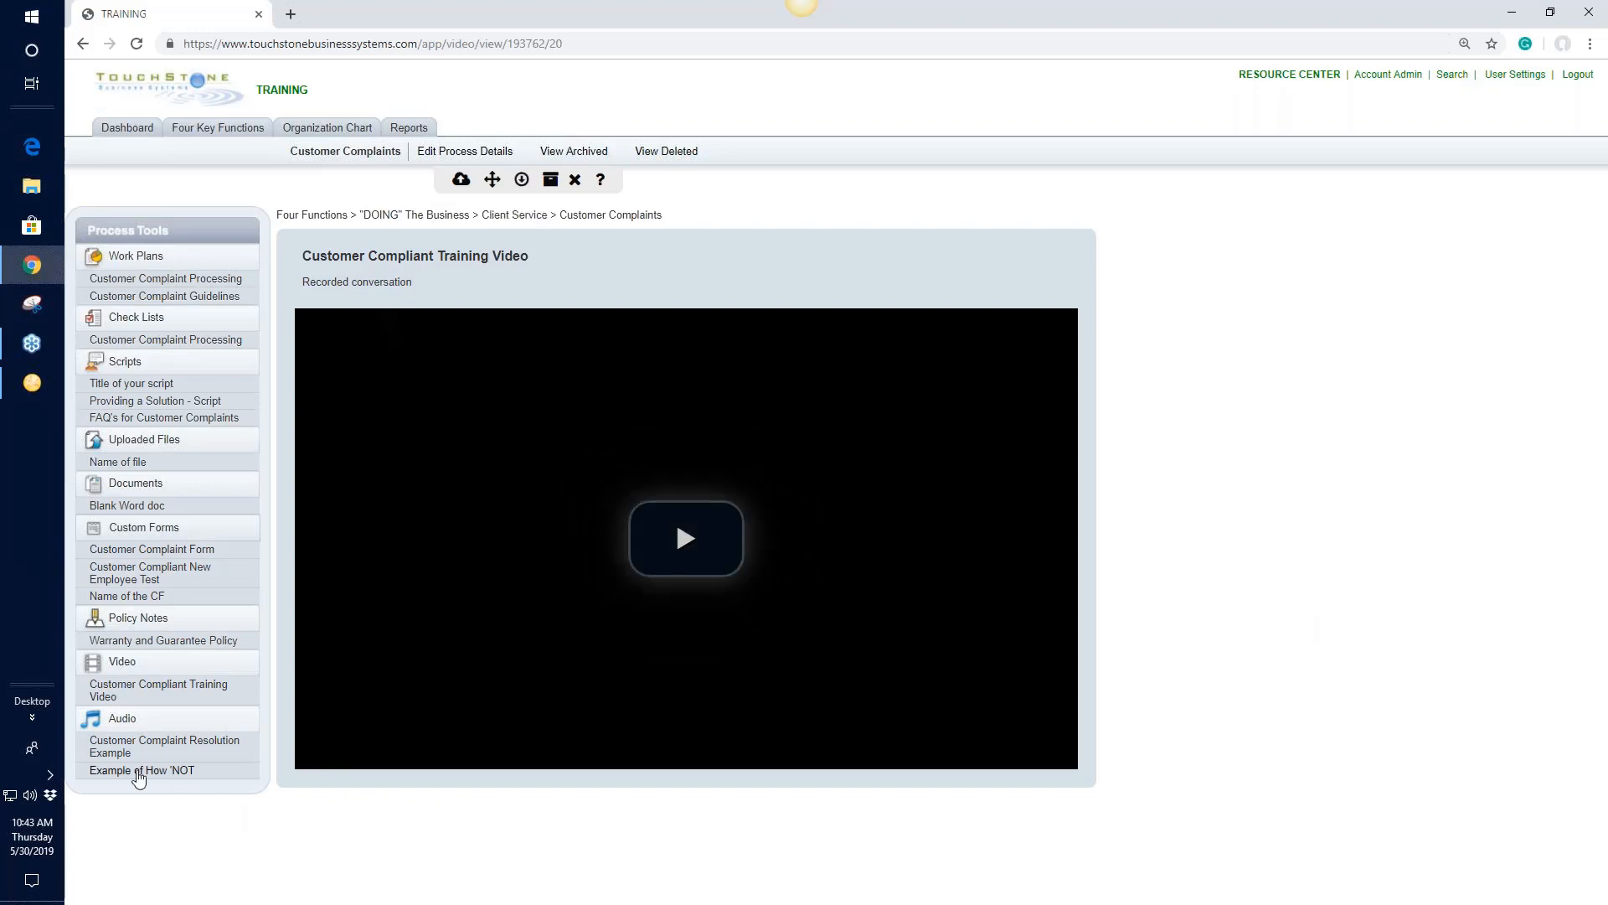
{"action": "left_click", "coordinate": [121, 750]}
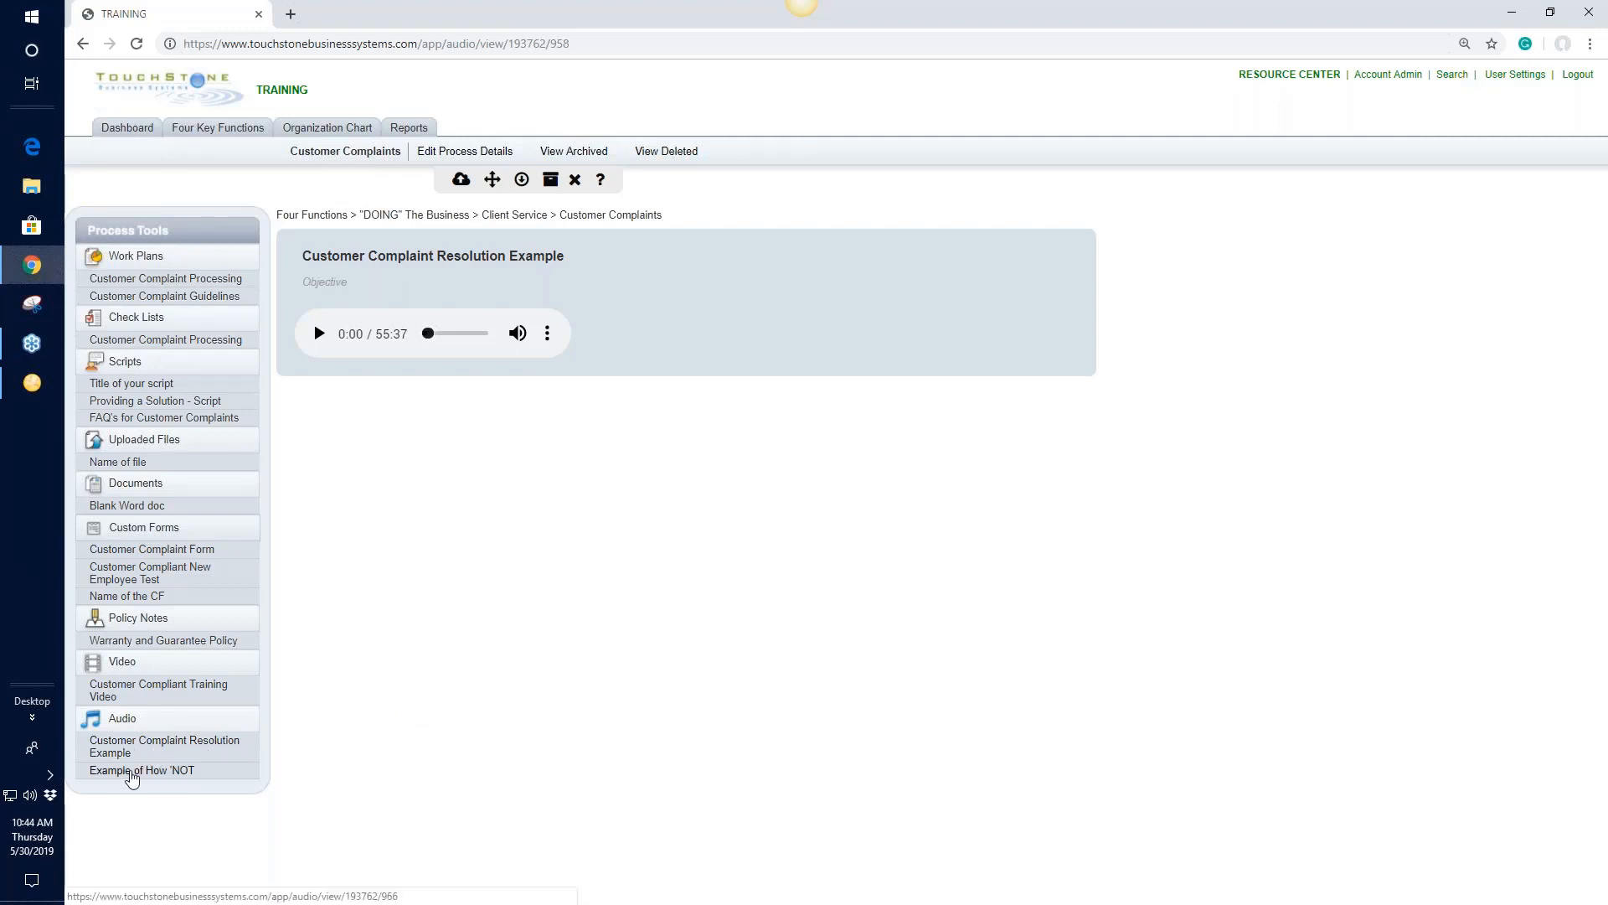
{"action": "left_click", "coordinate": [131, 772]}
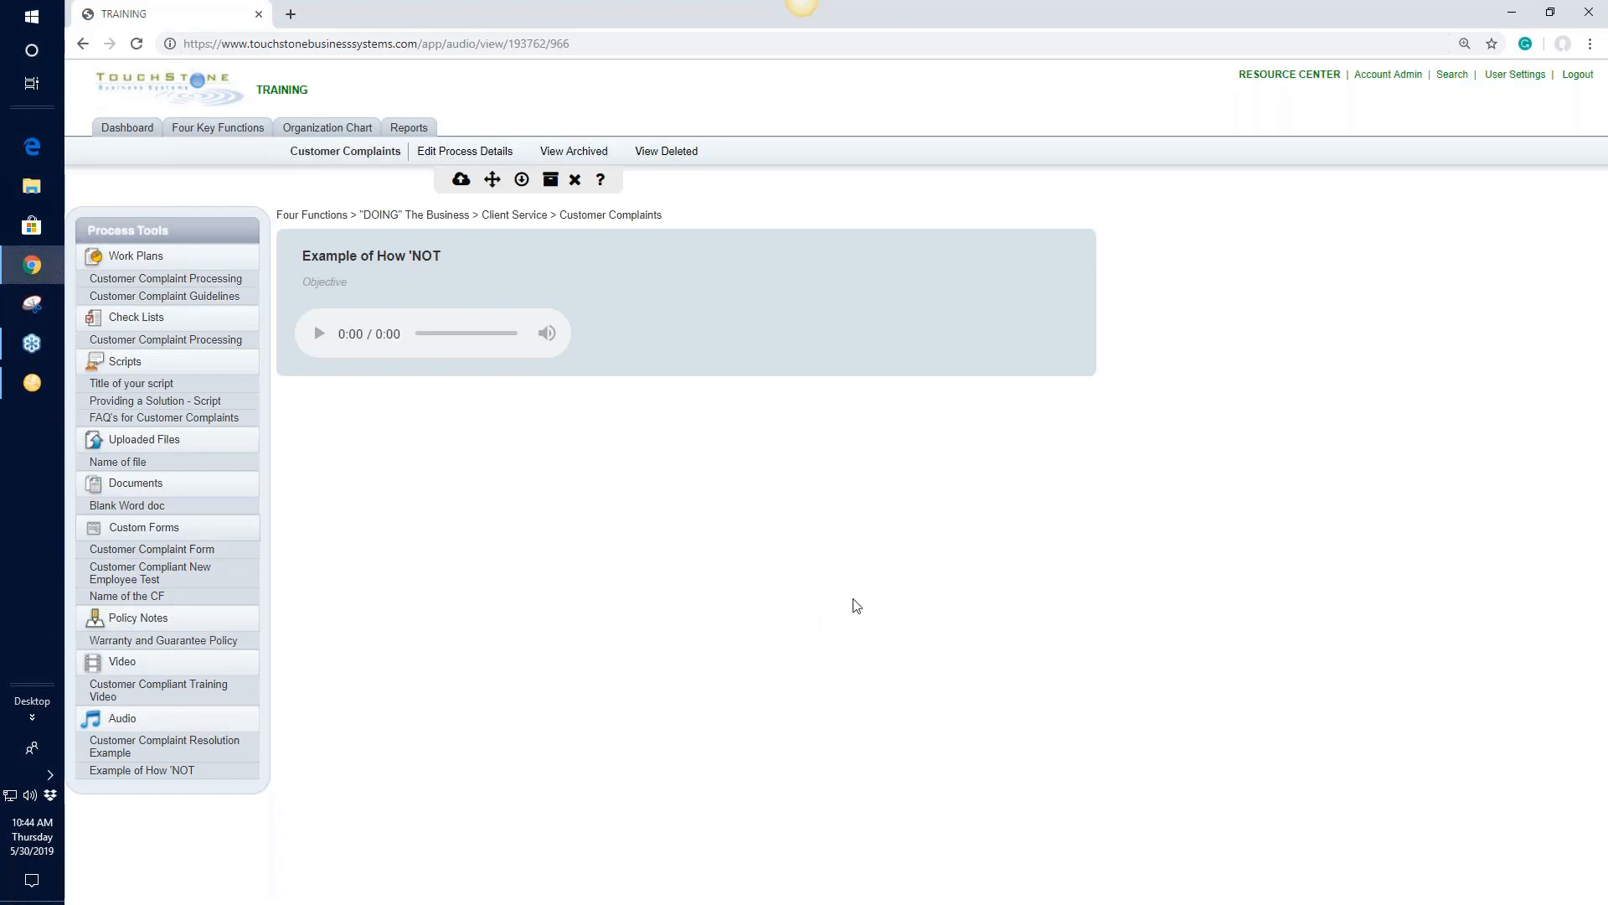
Step: Open the Customer Service control panel from the dashboard and review its process groups from Customer Service down to Do Not Use
{"action": "left_click", "coordinate": [114, 132]}
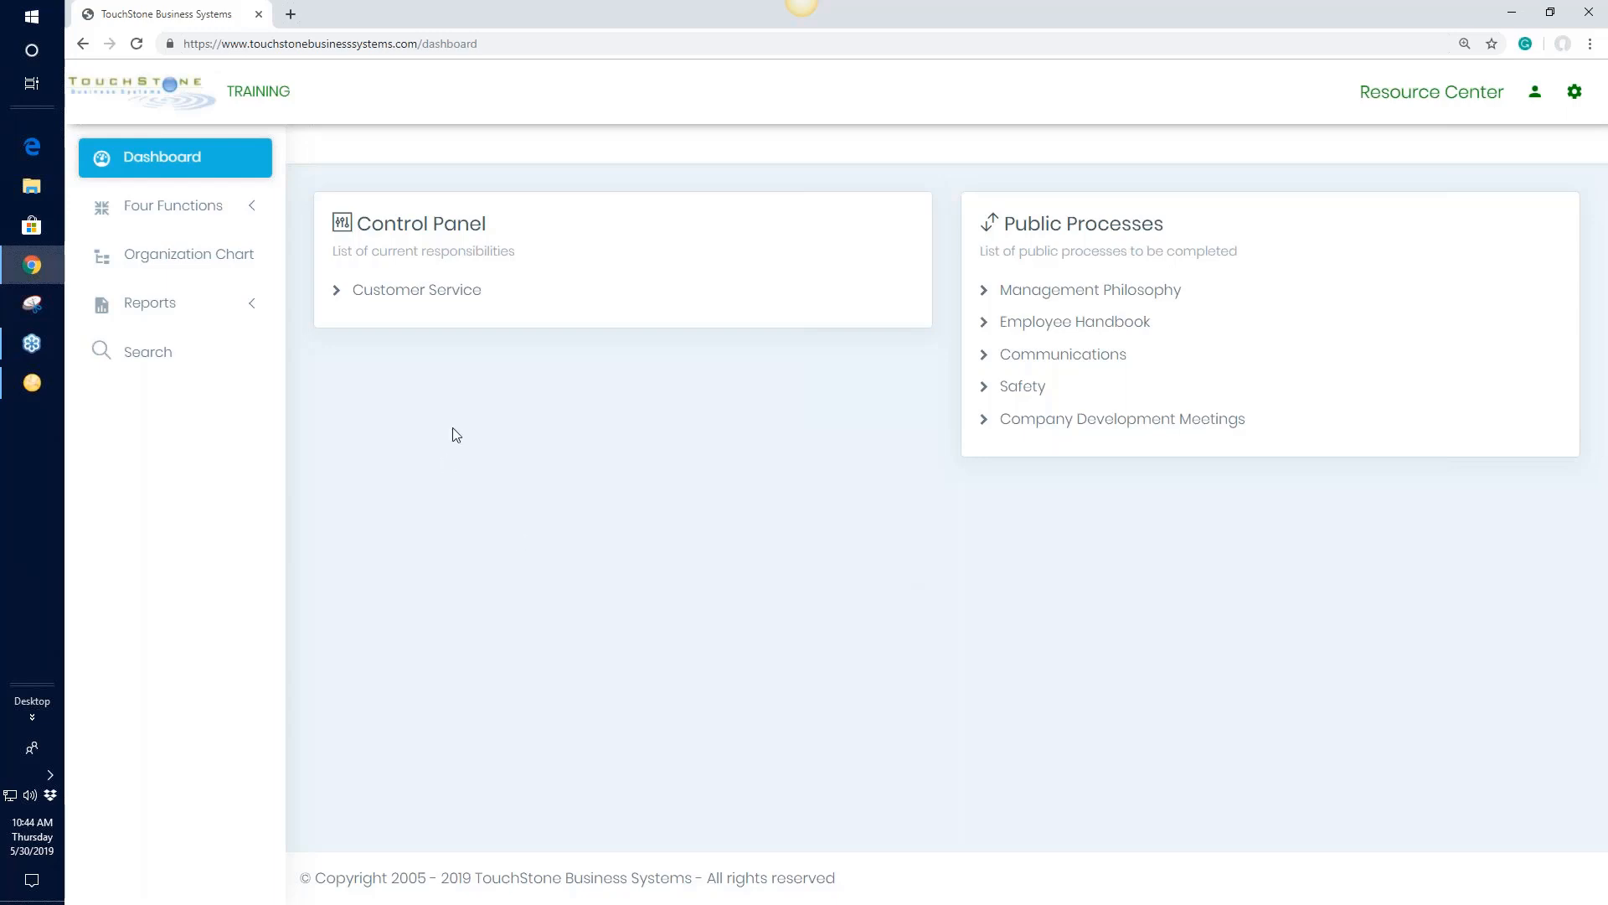
{"action": "left_click", "coordinate": [407, 298]}
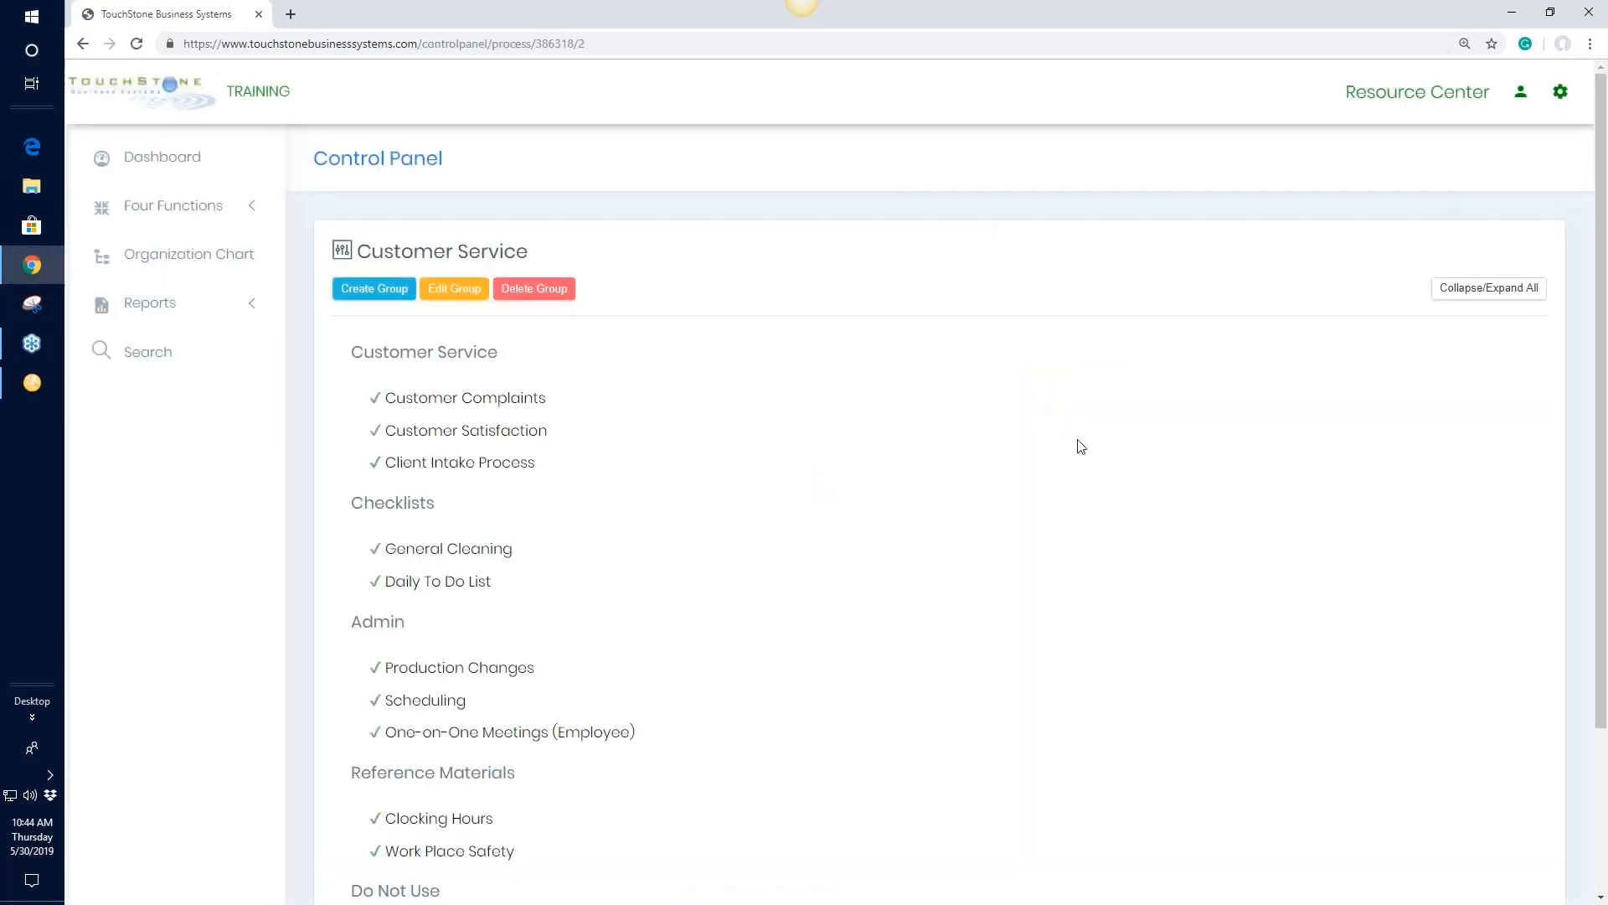
{"action": "scroll", "coordinate": [1080, 447], "scroll_direction": "down", "scroll_amount": 1}
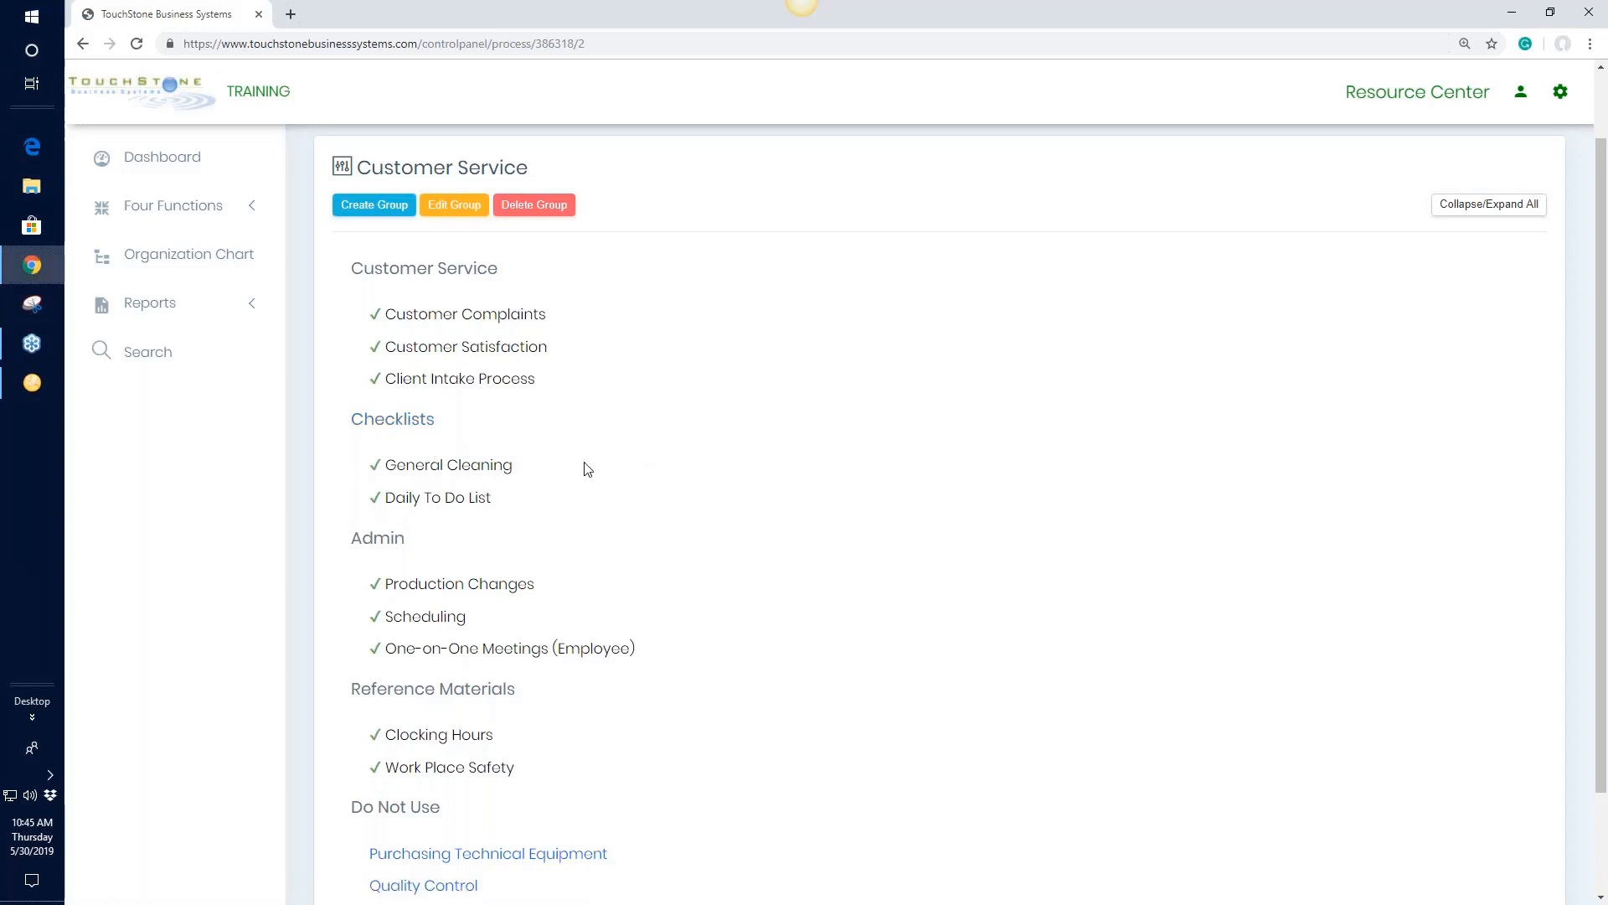
{"action": "scroll", "coordinate": [442, 474], "scroll_direction": "down", "scroll_amount": 1}
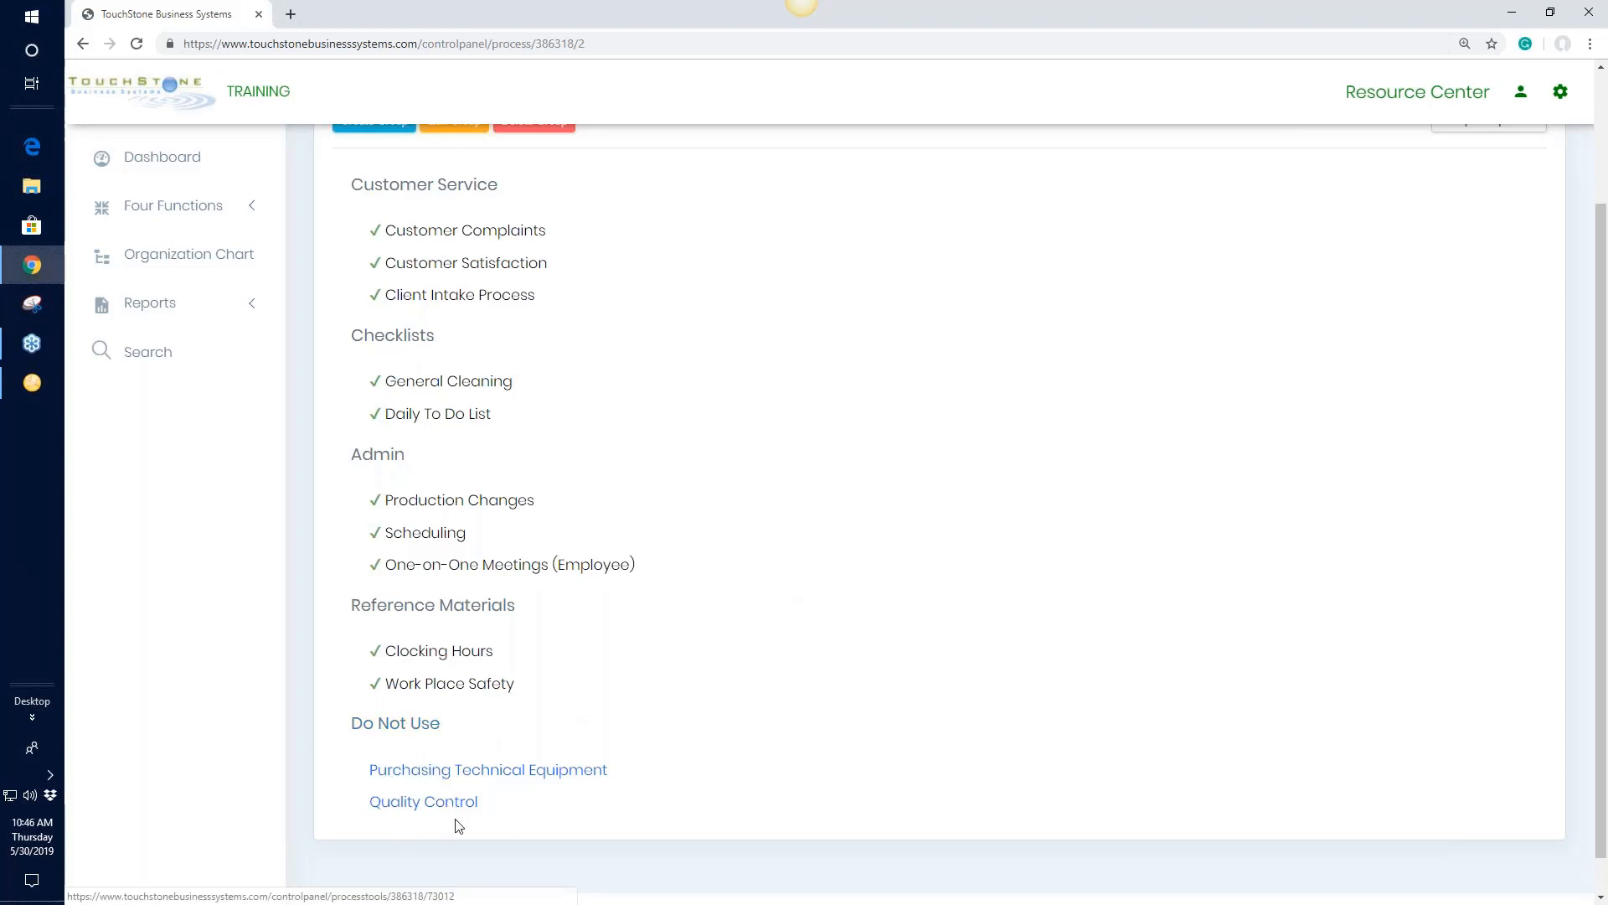
{"action": "scroll", "coordinate": [959, 653], "scroll_direction": "up", "scroll_amount": 2}
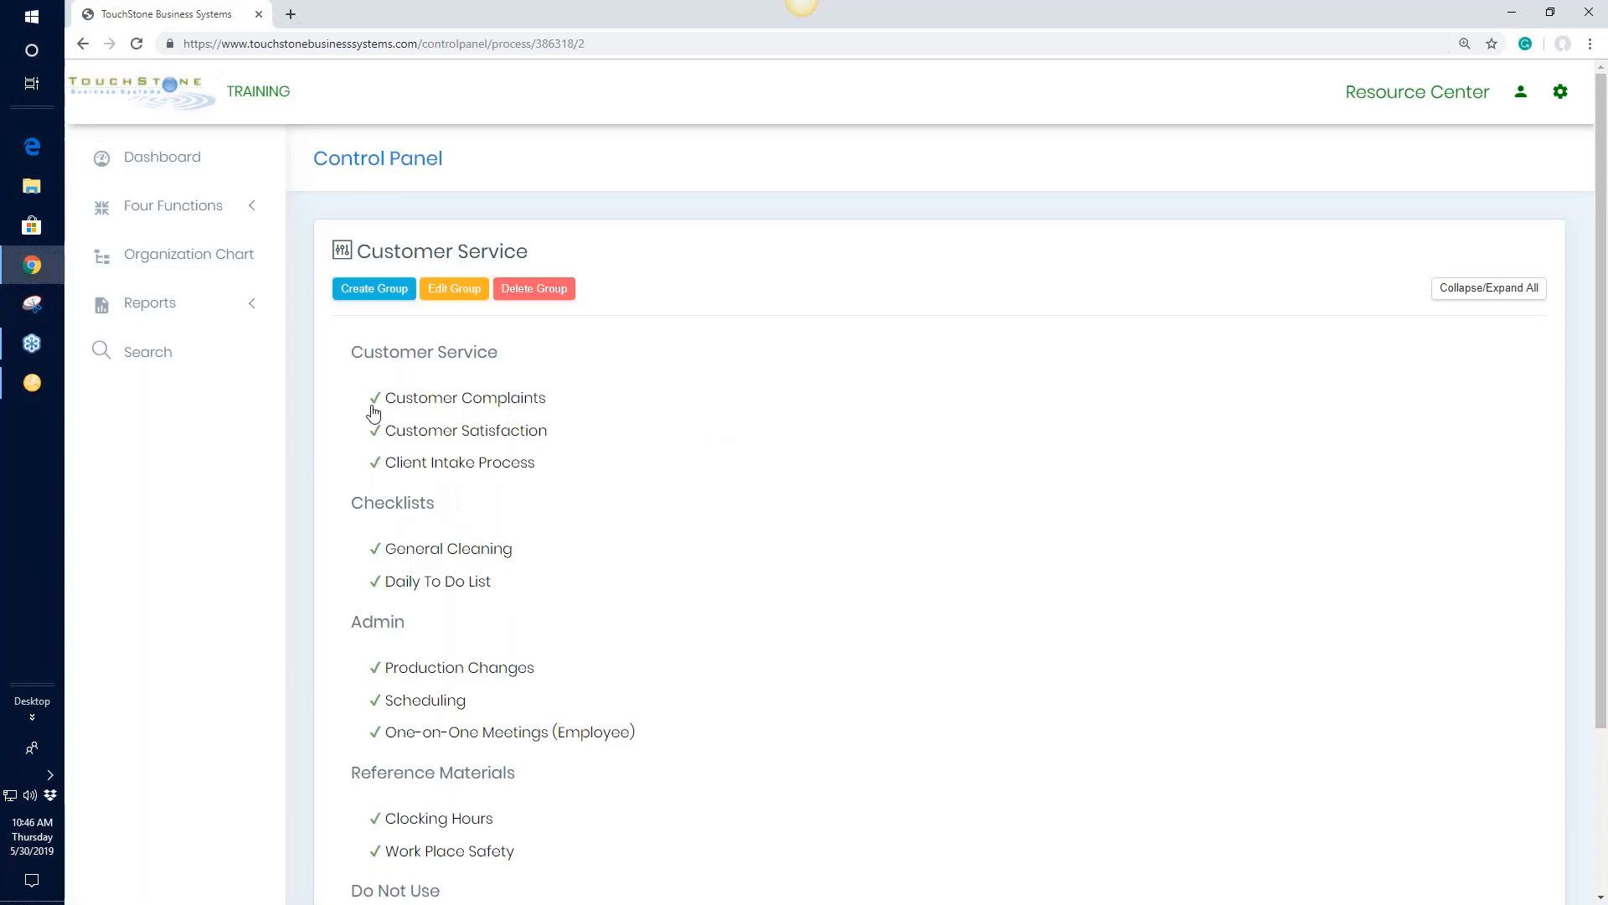
Step: Open the Customer Complaints process, review the tasks and expectations of its Customer Complaint Processing work plan, and return to the process
{"action": "left_click", "coordinate": [500, 408]}
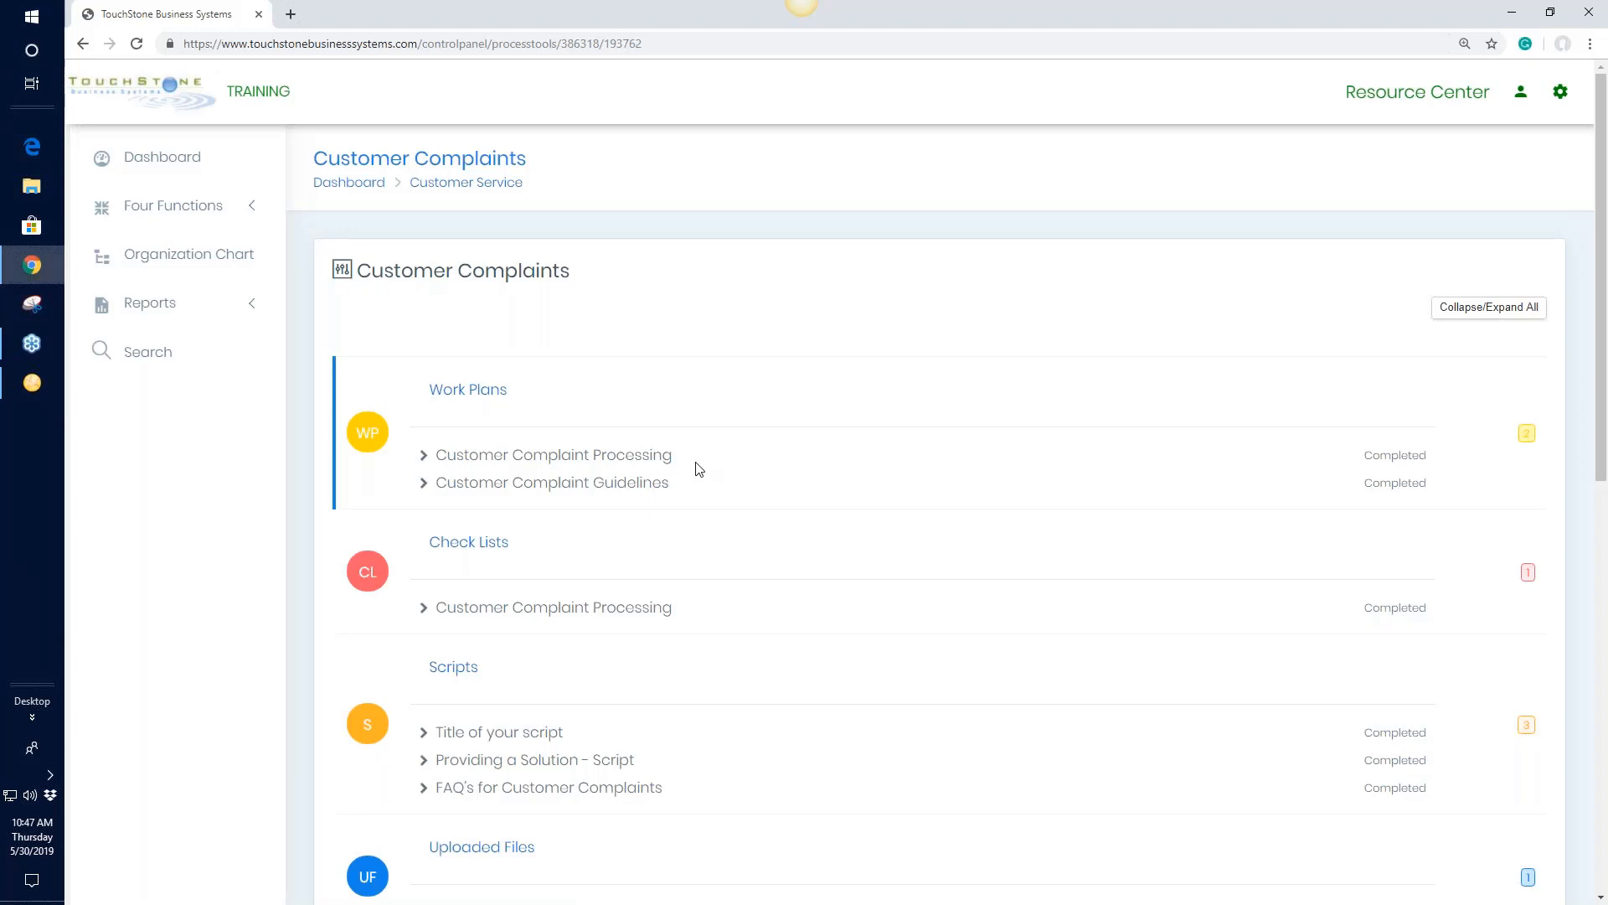
{"action": "left_click", "coordinate": [655, 459]}
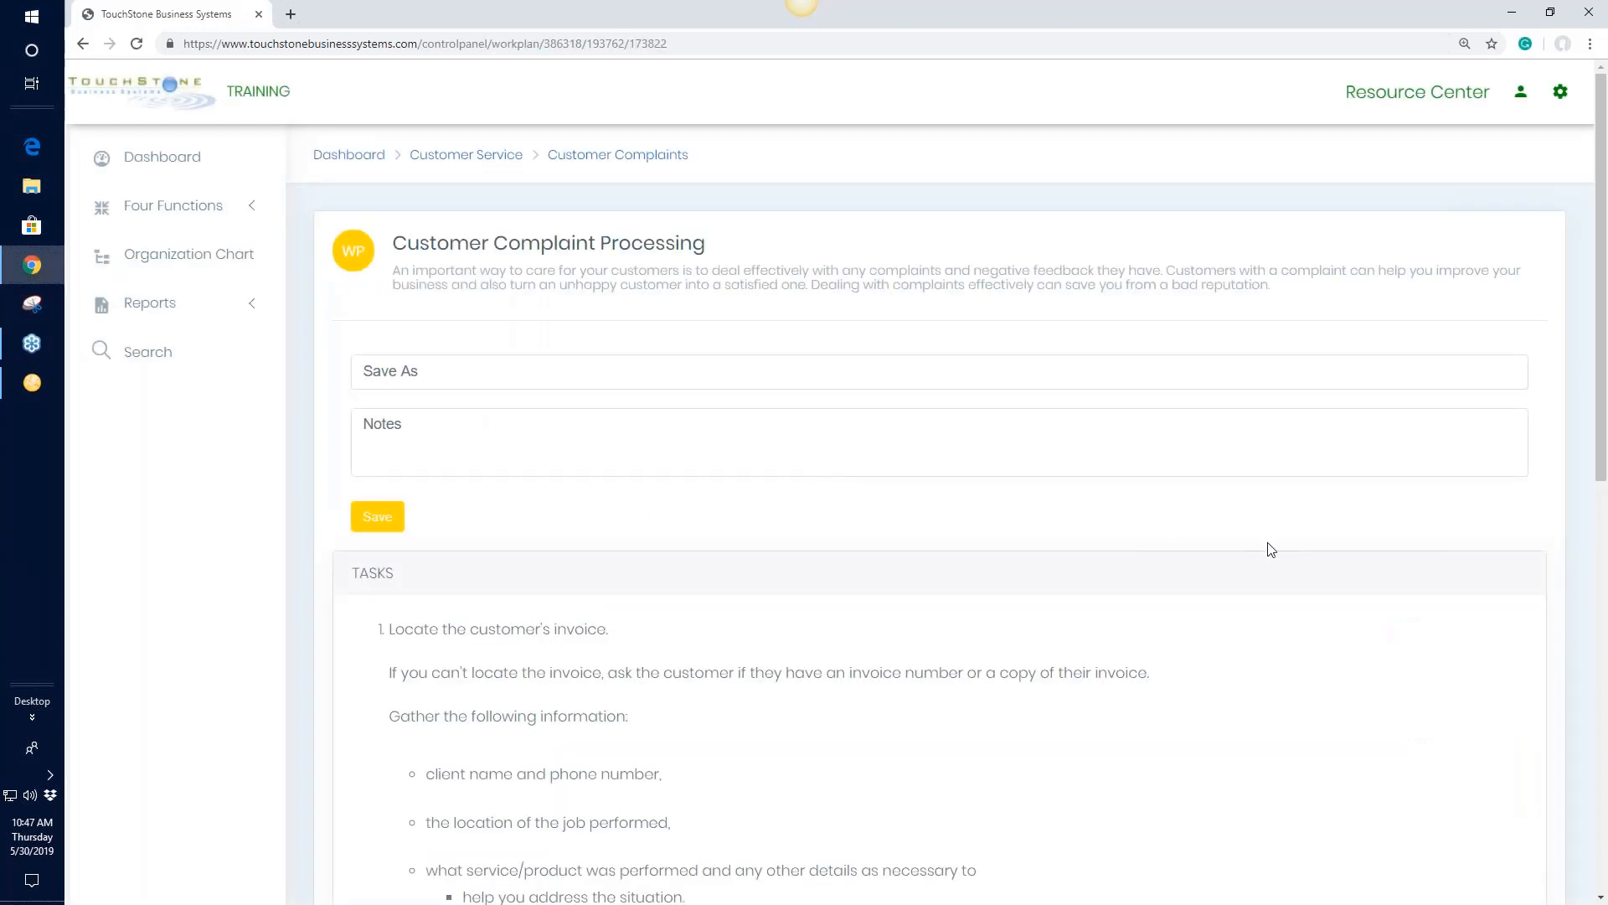
{"action": "scroll", "coordinate": [1267, 545], "scroll_direction": "down", "scroll_amount": 2}
{"action": "scroll", "coordinate": [1274, 550], "scroll_direction": "down", "scroll_amount": 4}
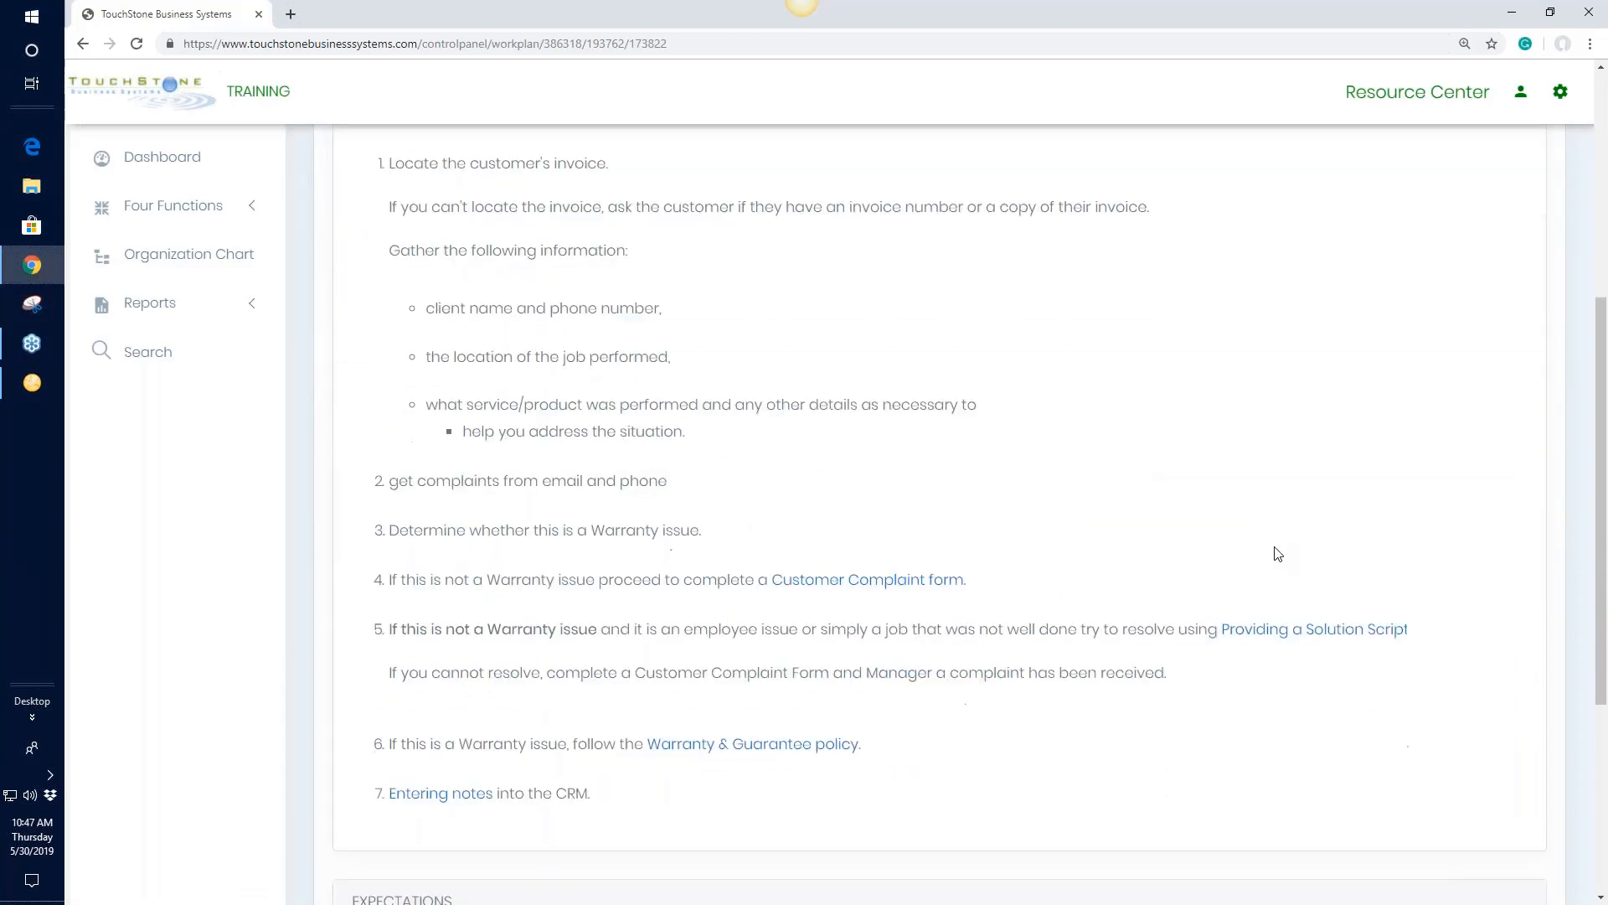
{"action": "scroll", "coordinate": [1277, 554], "scroll_direction": "down", "scroll_amount": 3}
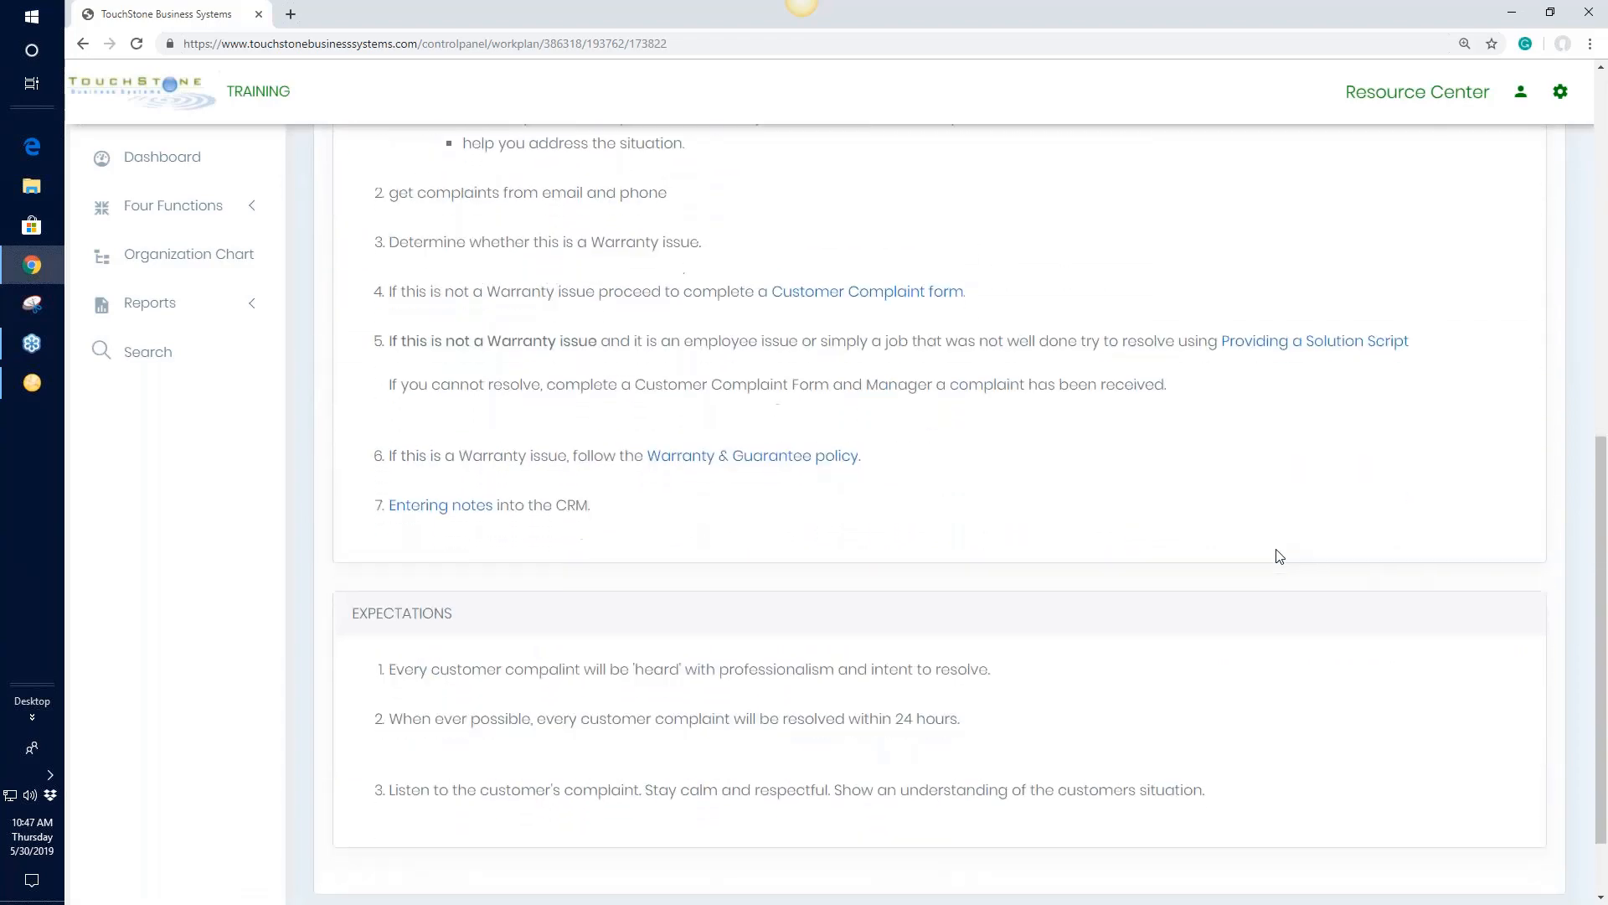
{"action": "scroll", "coordinate": [1279, 556], "scroll_direction": "up", "scroll_amount": 8}
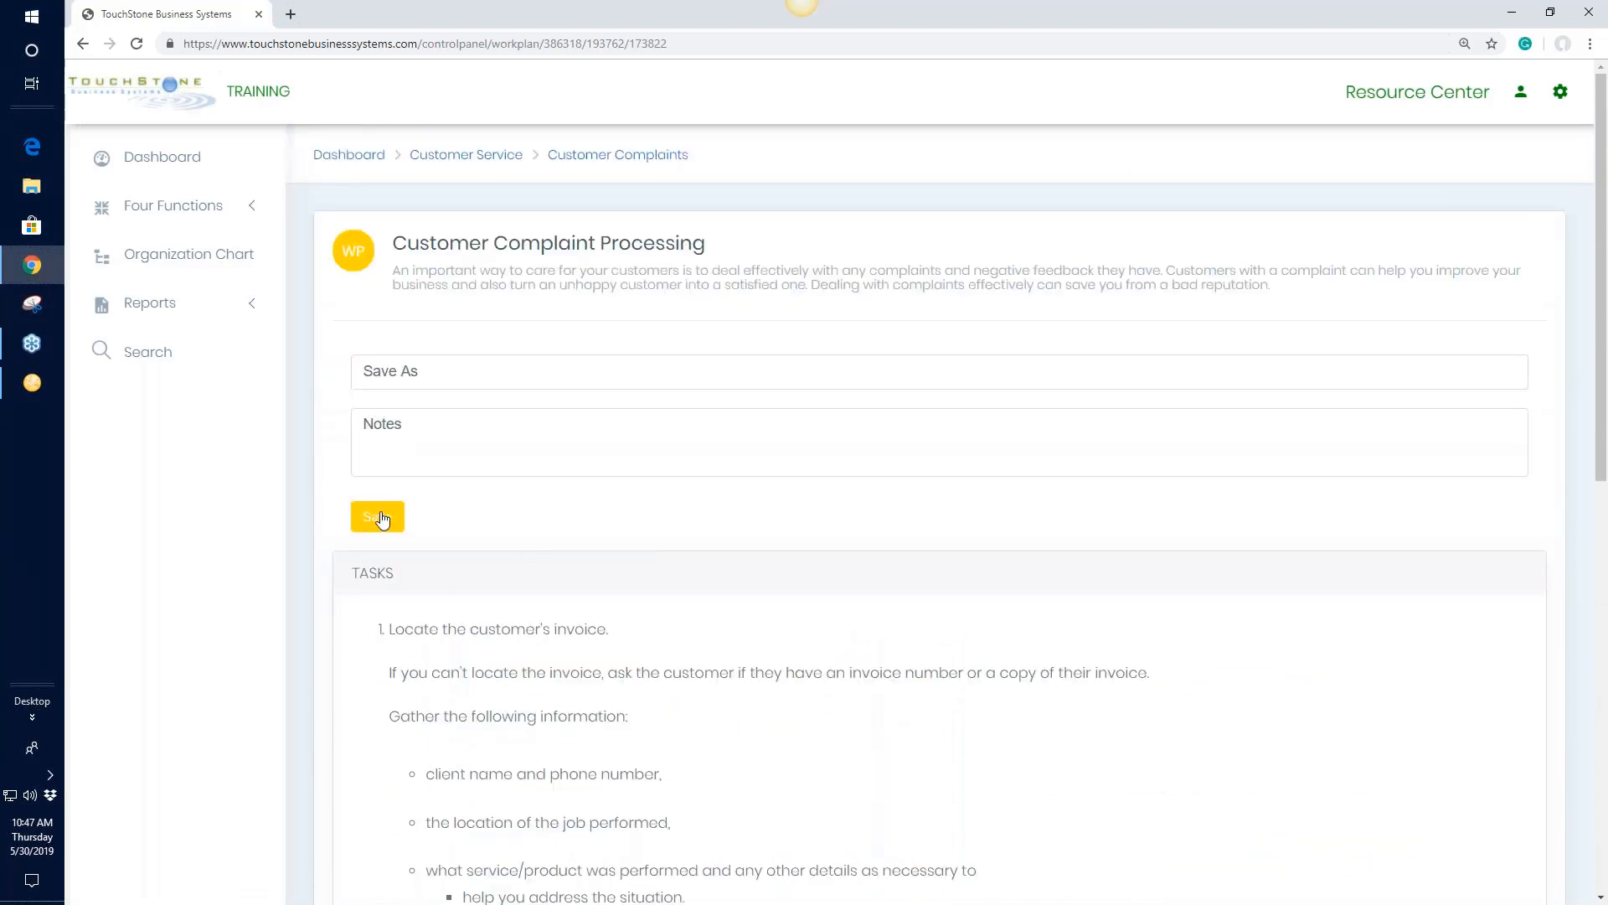
{"action": "left_click", "coordinate": [649, 159]}
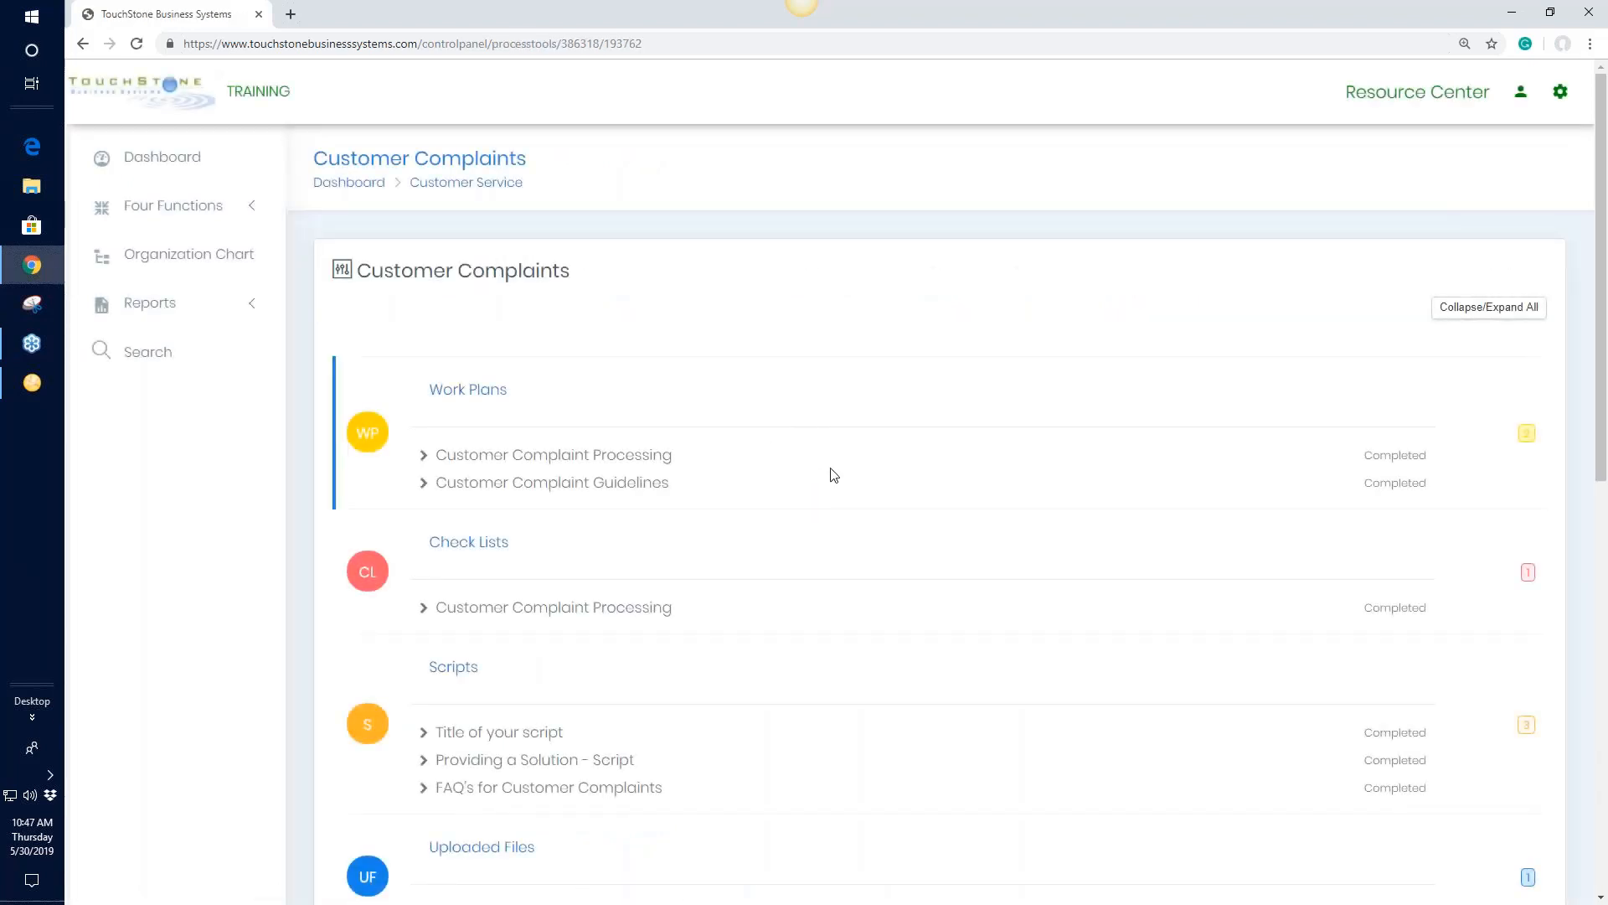
Step: Open the Customer Complaint Processing check list and review its items
{"action": "scroll", "coordinate": [833, 475], "scroll_direction": "down", "scroll_amount": 1}
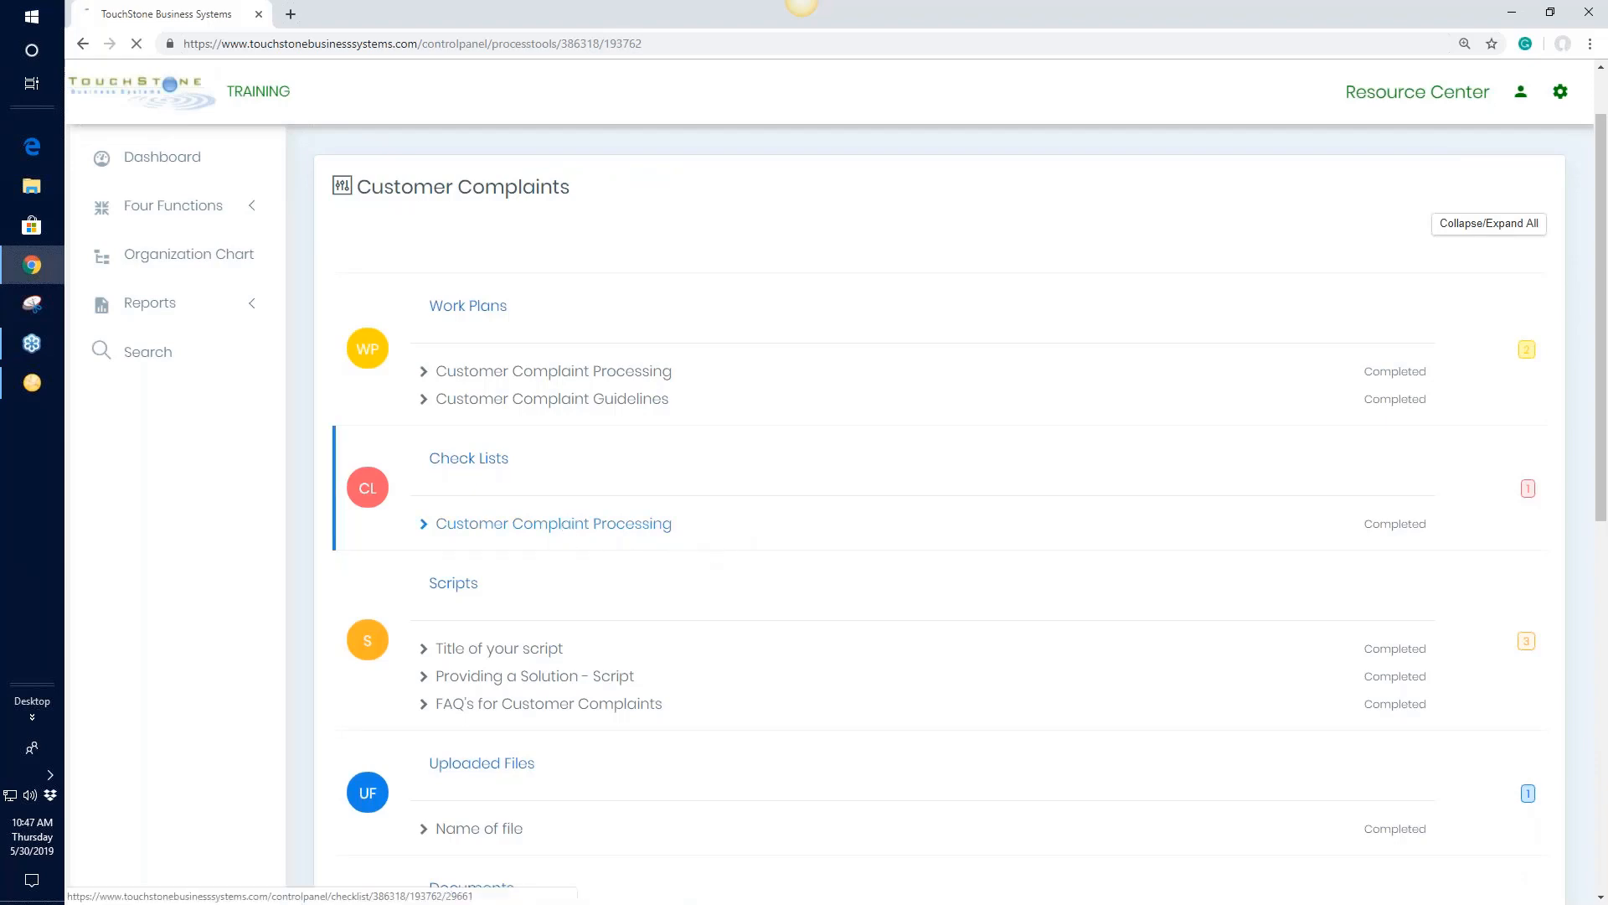
{"action": "left_click", "coordinate": [564, 525]}
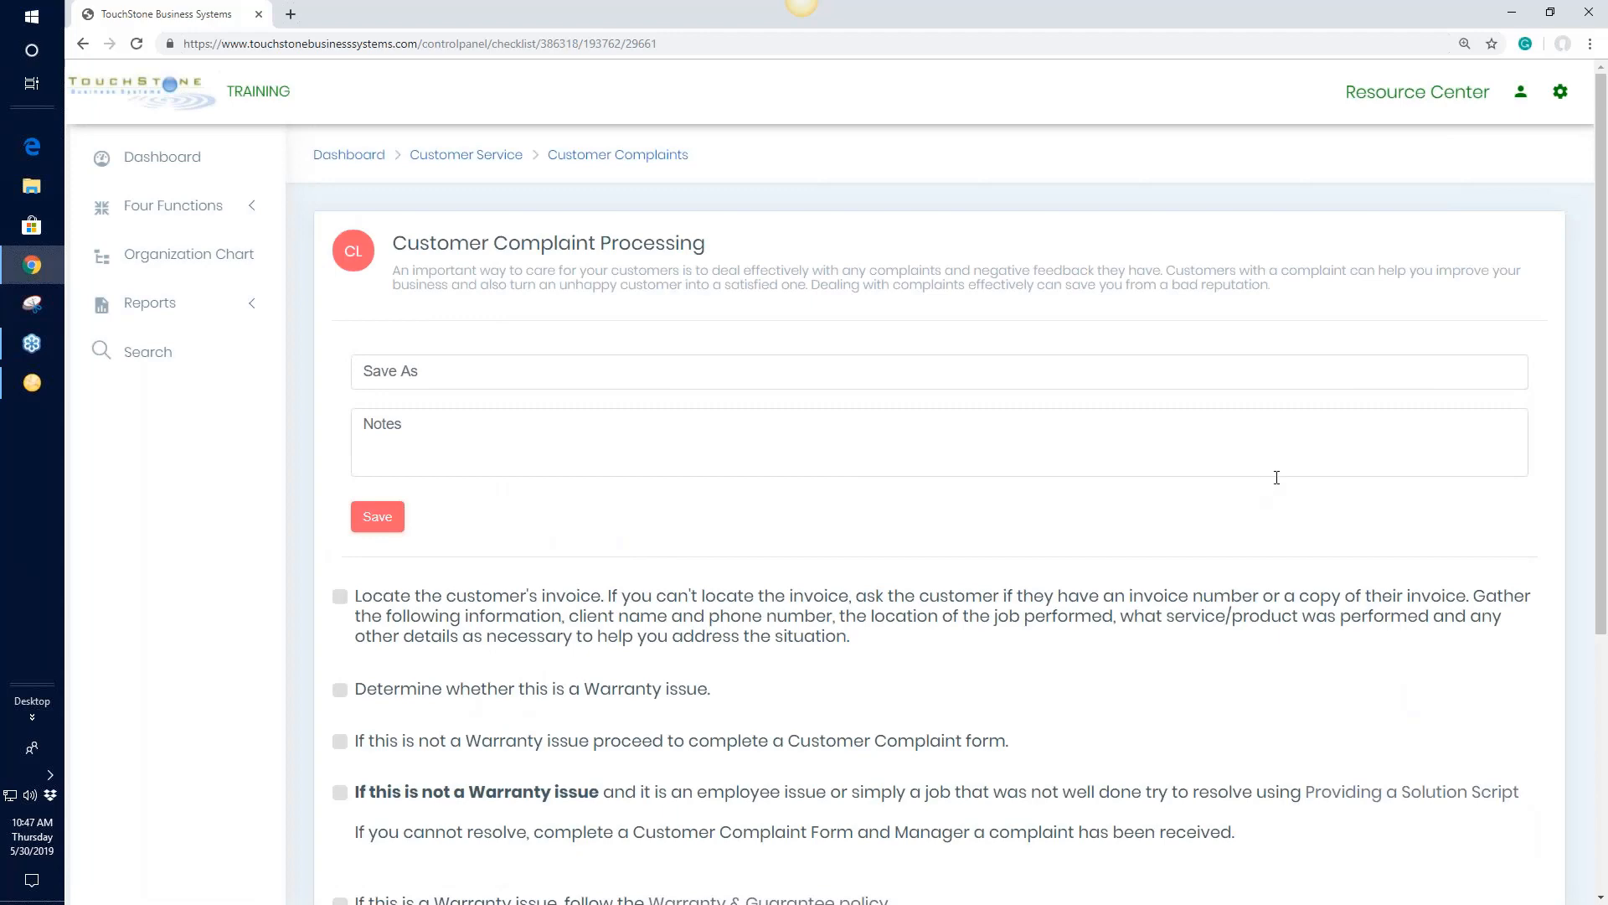
{"action": "scroll", "coordinate": [1277, 477], "scroll_direction": "down", "scroll_amount": 2}
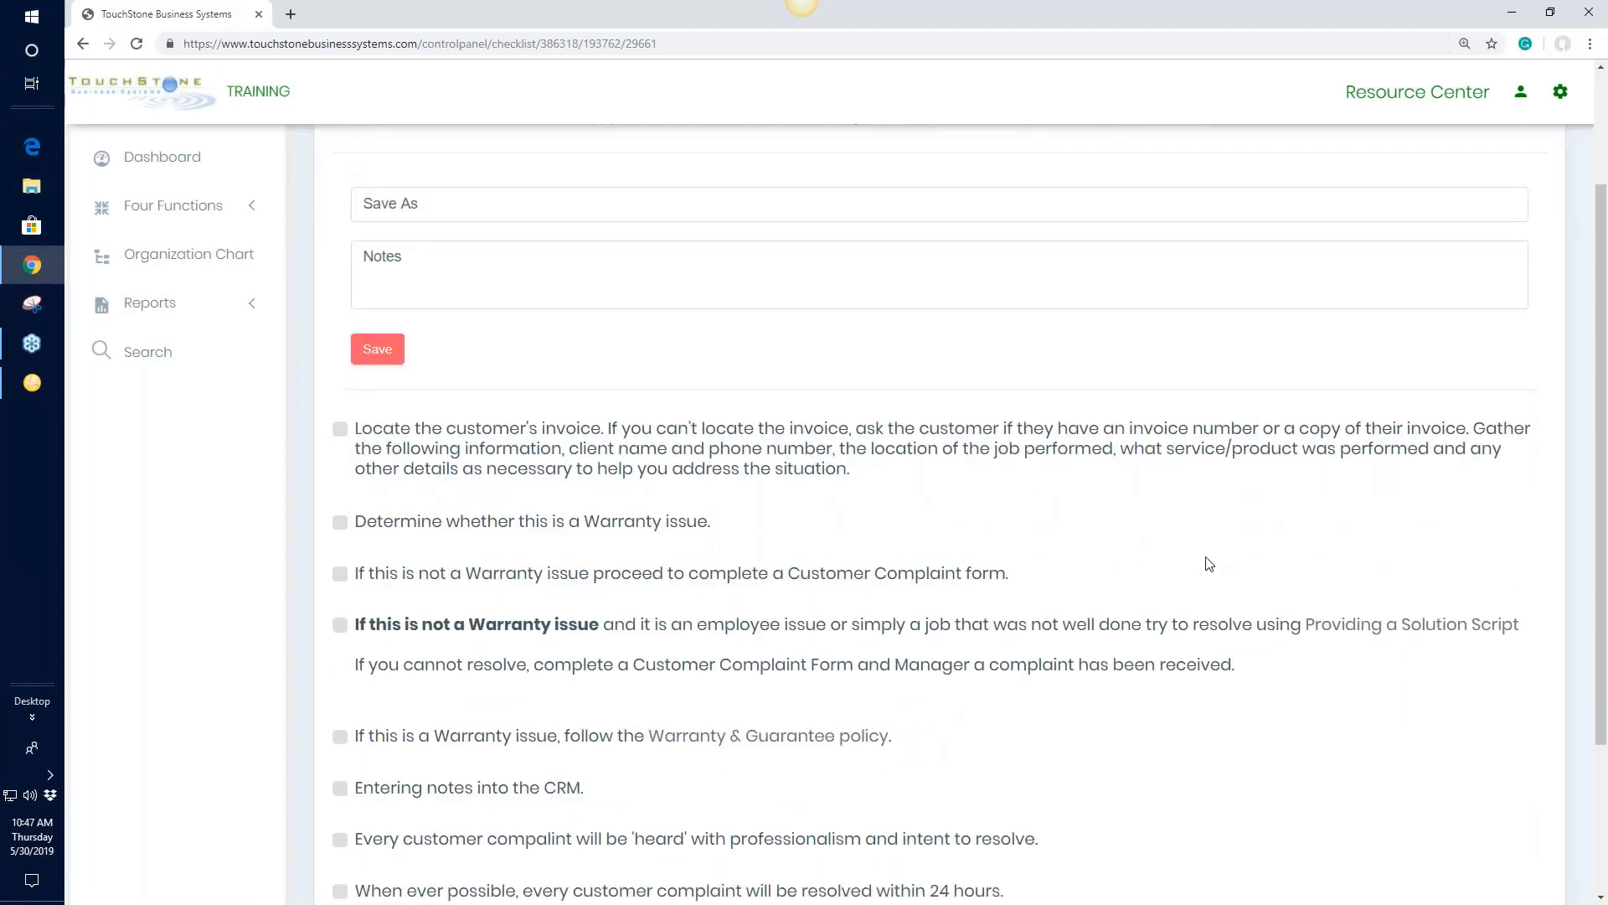
{"action": "scroll", "coordinate": [1209, 564], "scroll_direction": "up", "scroll_amount": 2}
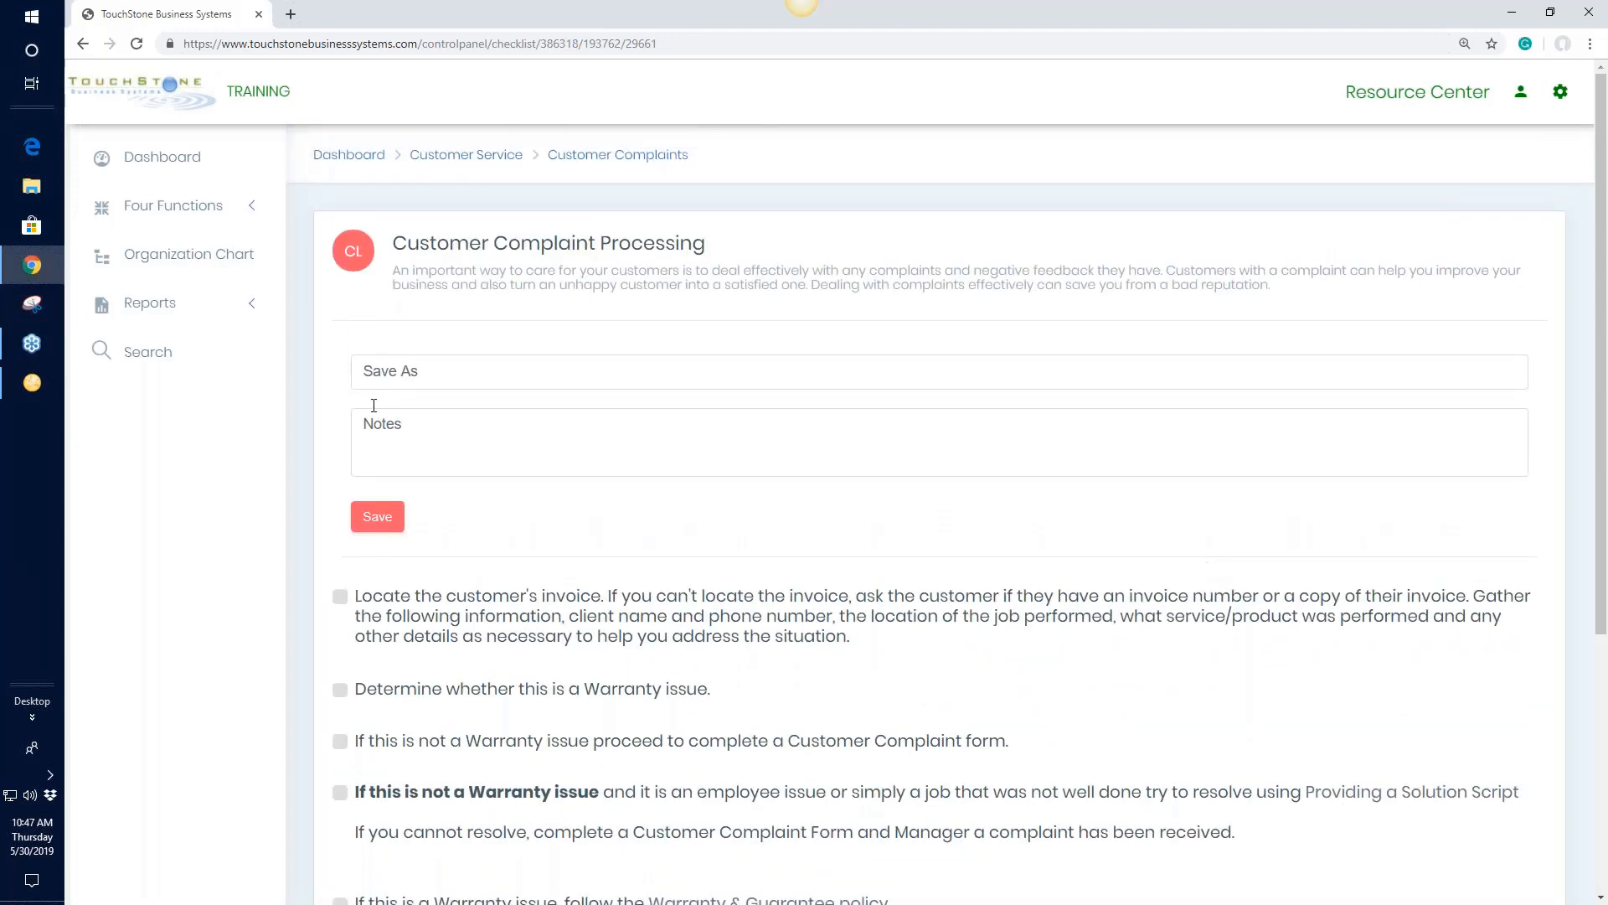
Step: Complete the check list with the save name "name", mark its first four items as done, and save it
{"action": "left_click", "coordinate": [407, 376]}
{"action": "type", "text": "name"}
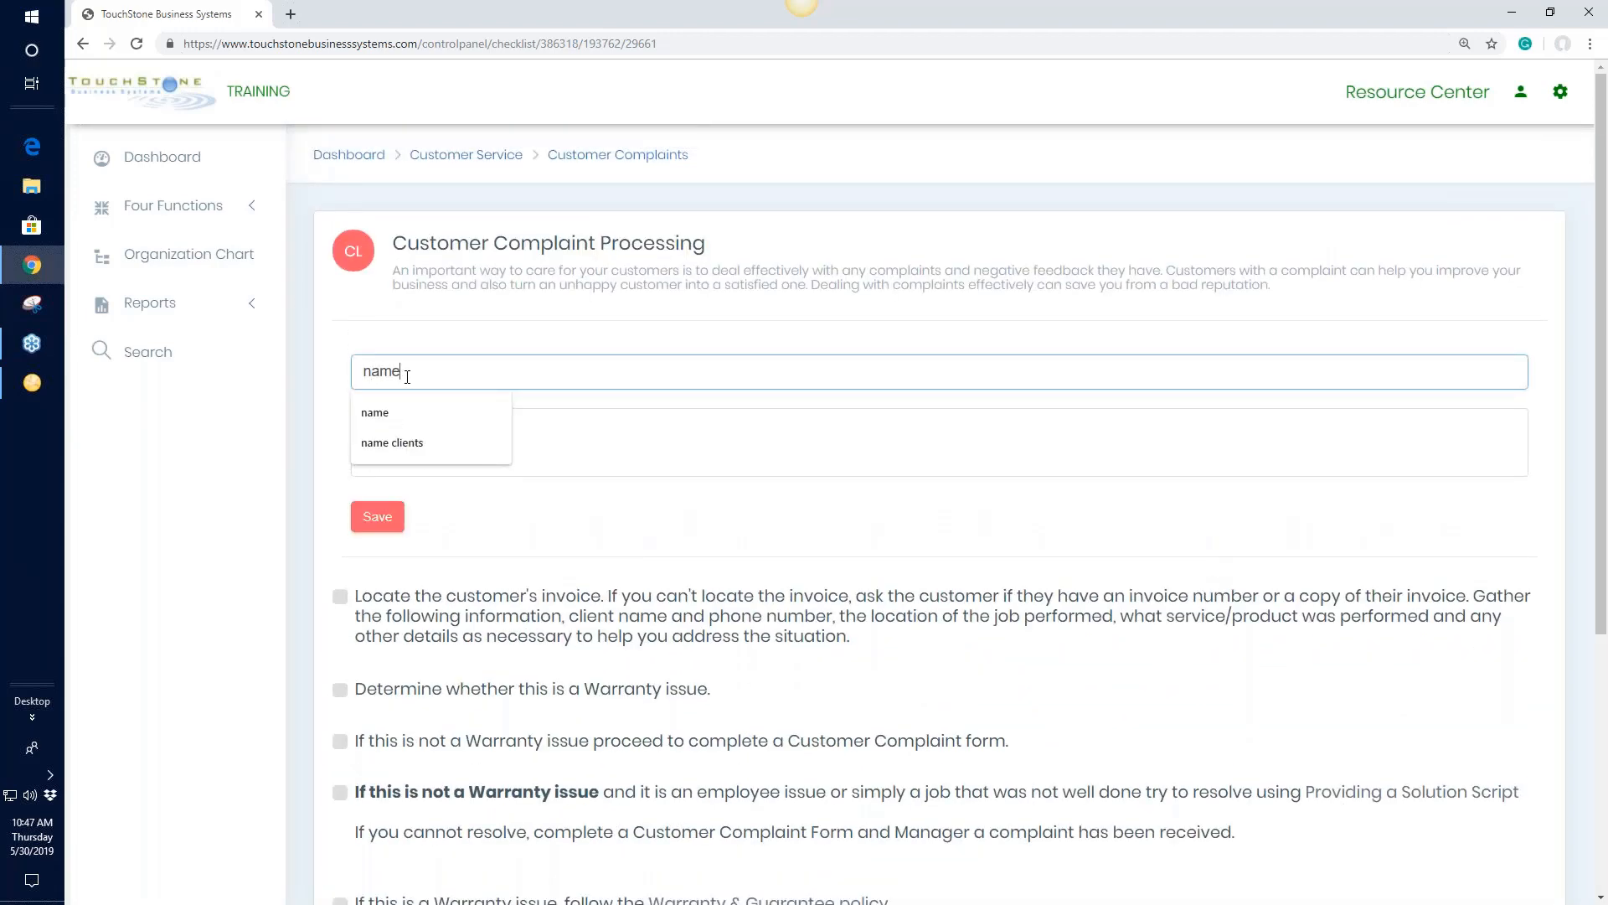
{"action": "left_click", "coordinate": [590, 436]}
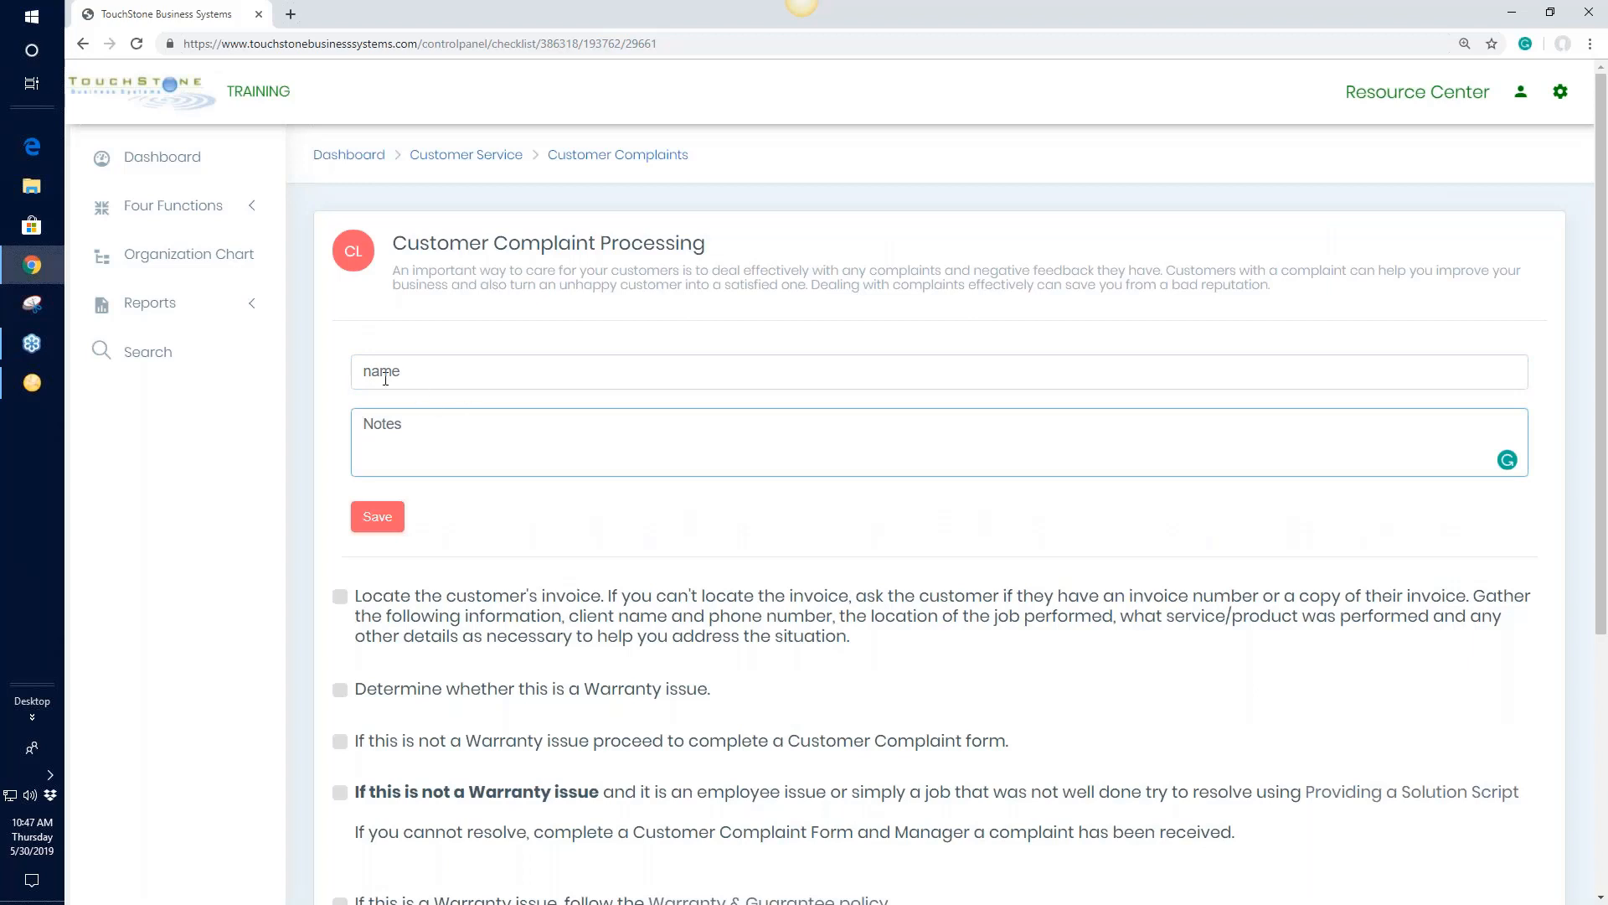
{"action": "left_click", "coordinate": [339, 597]}
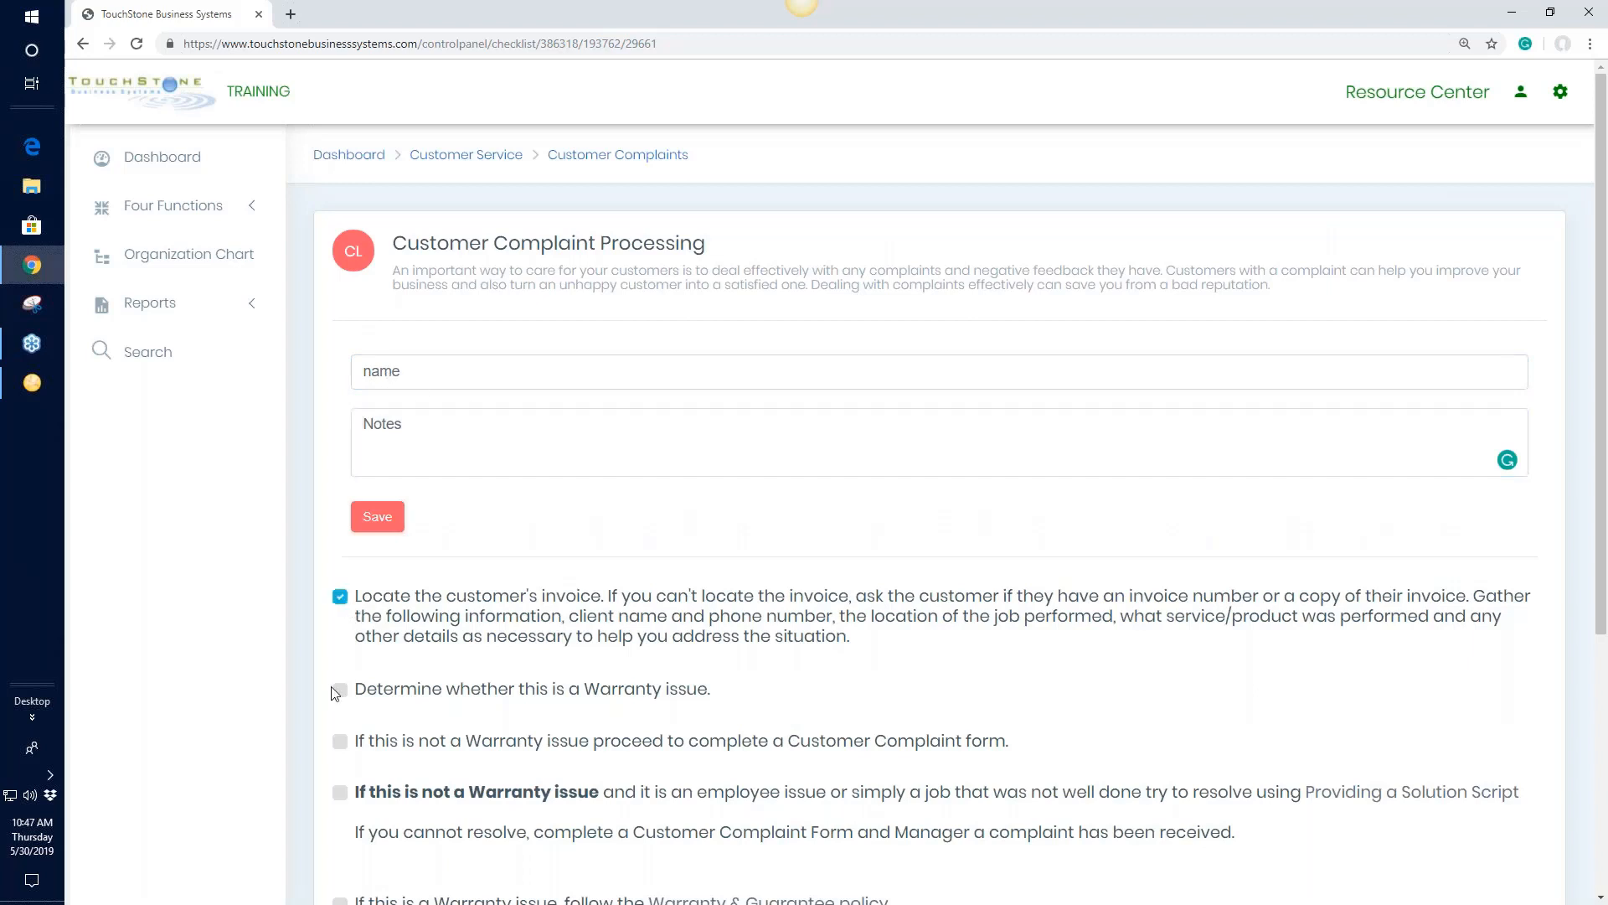
{"action": "left_click", "coordinate": [340, 690]}
{"action": "left_click", "coordinate": [340, 742]}
{"action": "left_click", "coordinate": [340, 794]}
{"action": "left_click", "coordinate": [376, 516]}
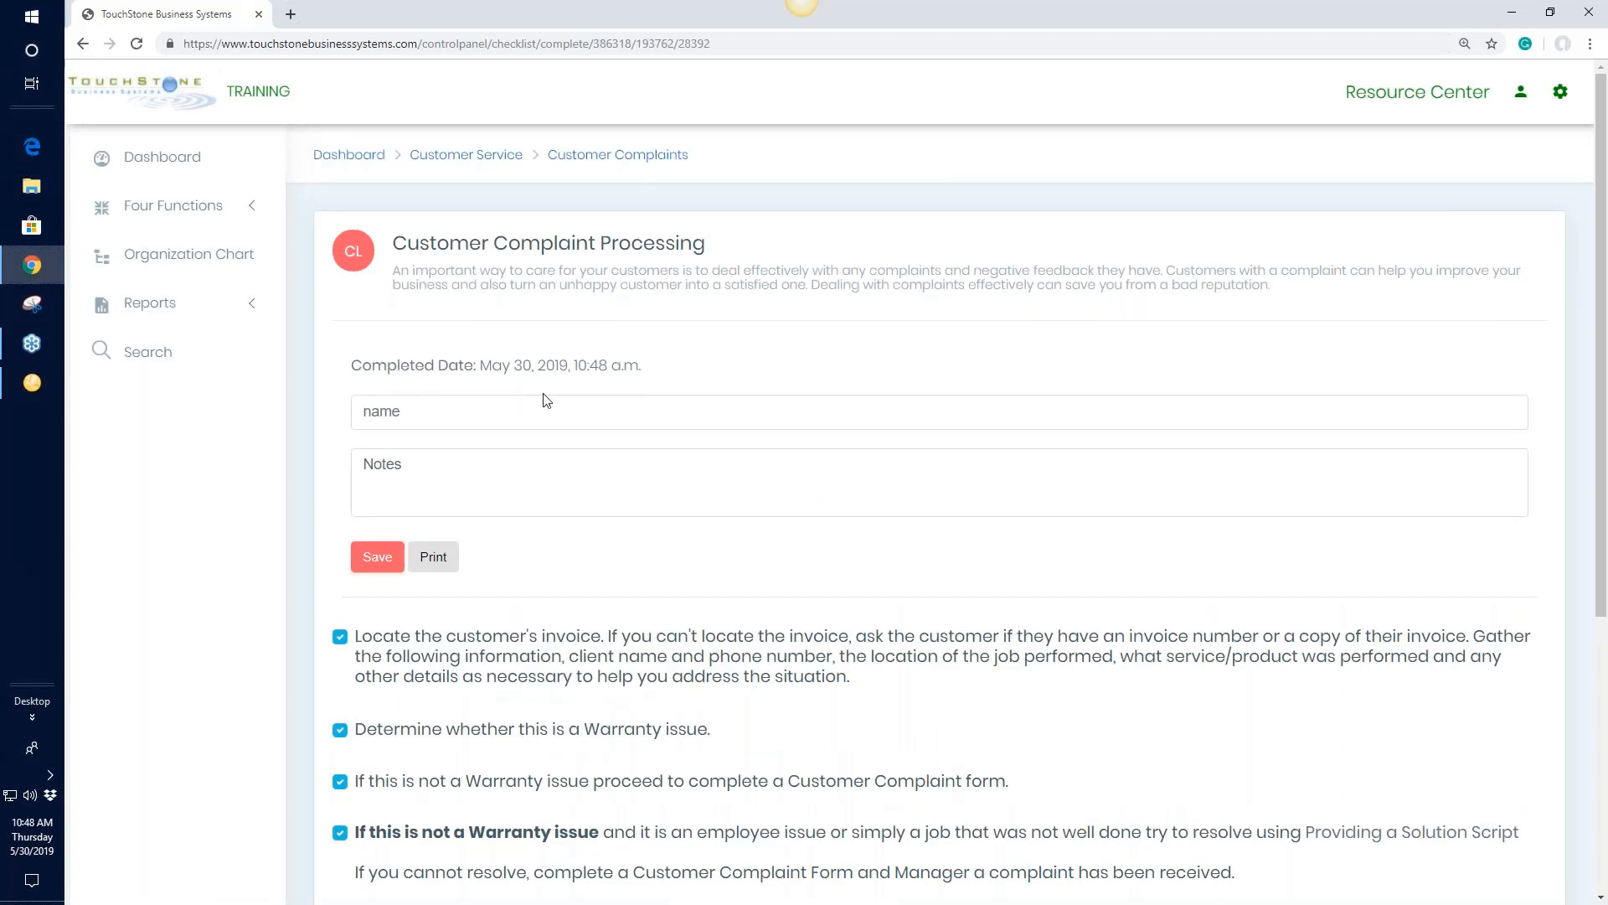
Step: View the printable version of the completed check list and return to the Customer Complaints process tools
{"action": "left_click", "coordinate": [432, 557]}
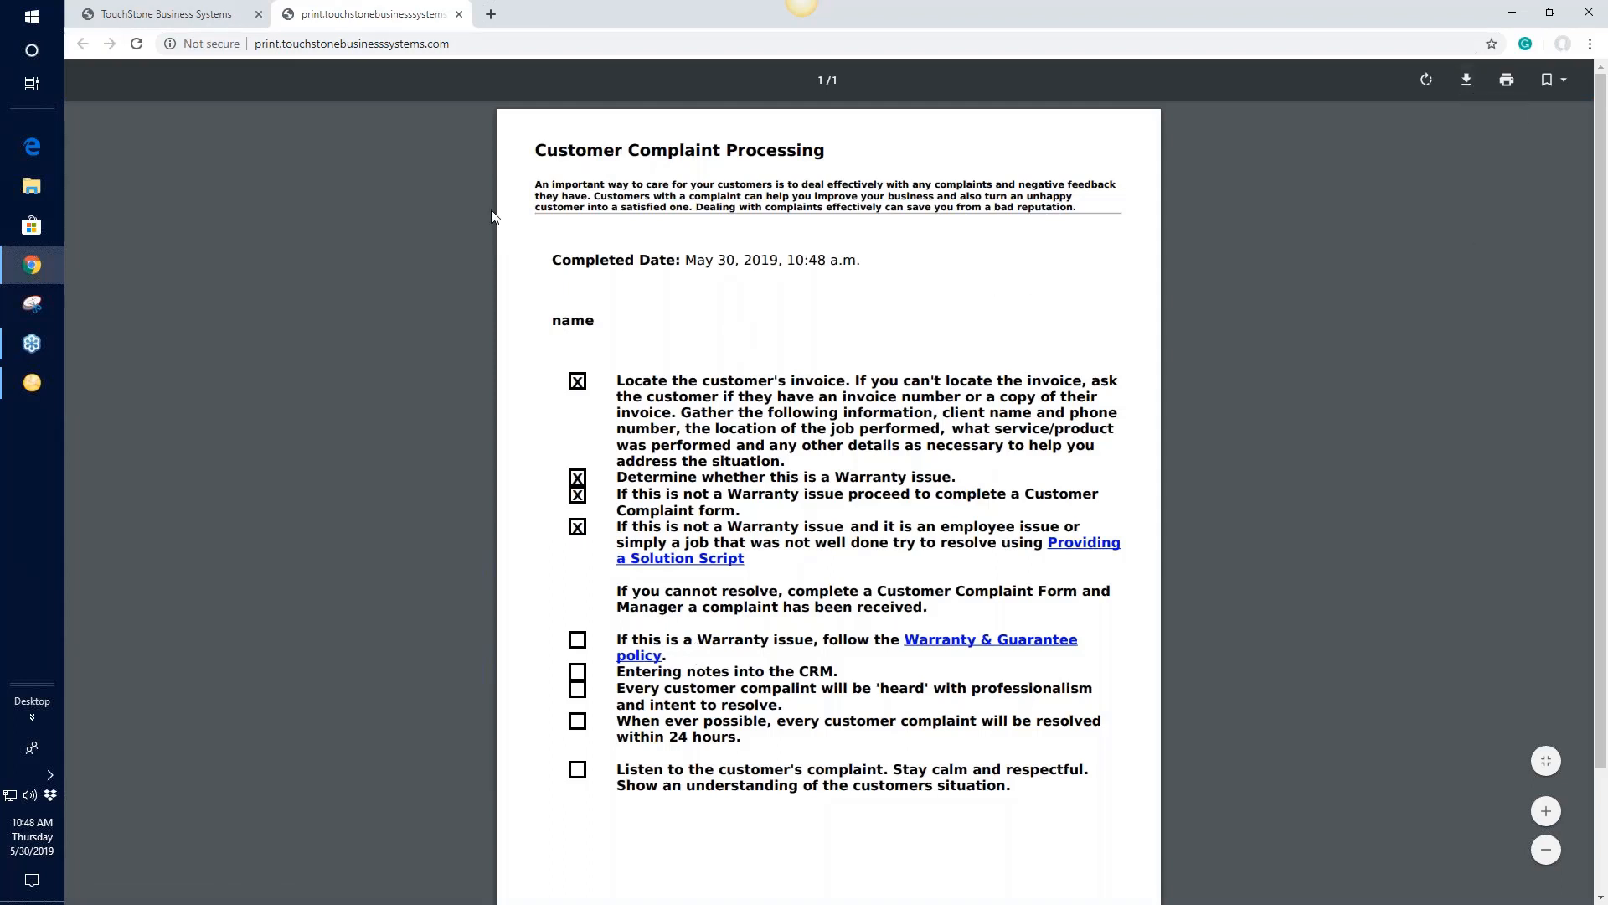
{"action": "left_click", "coordinate": [206, 15]}
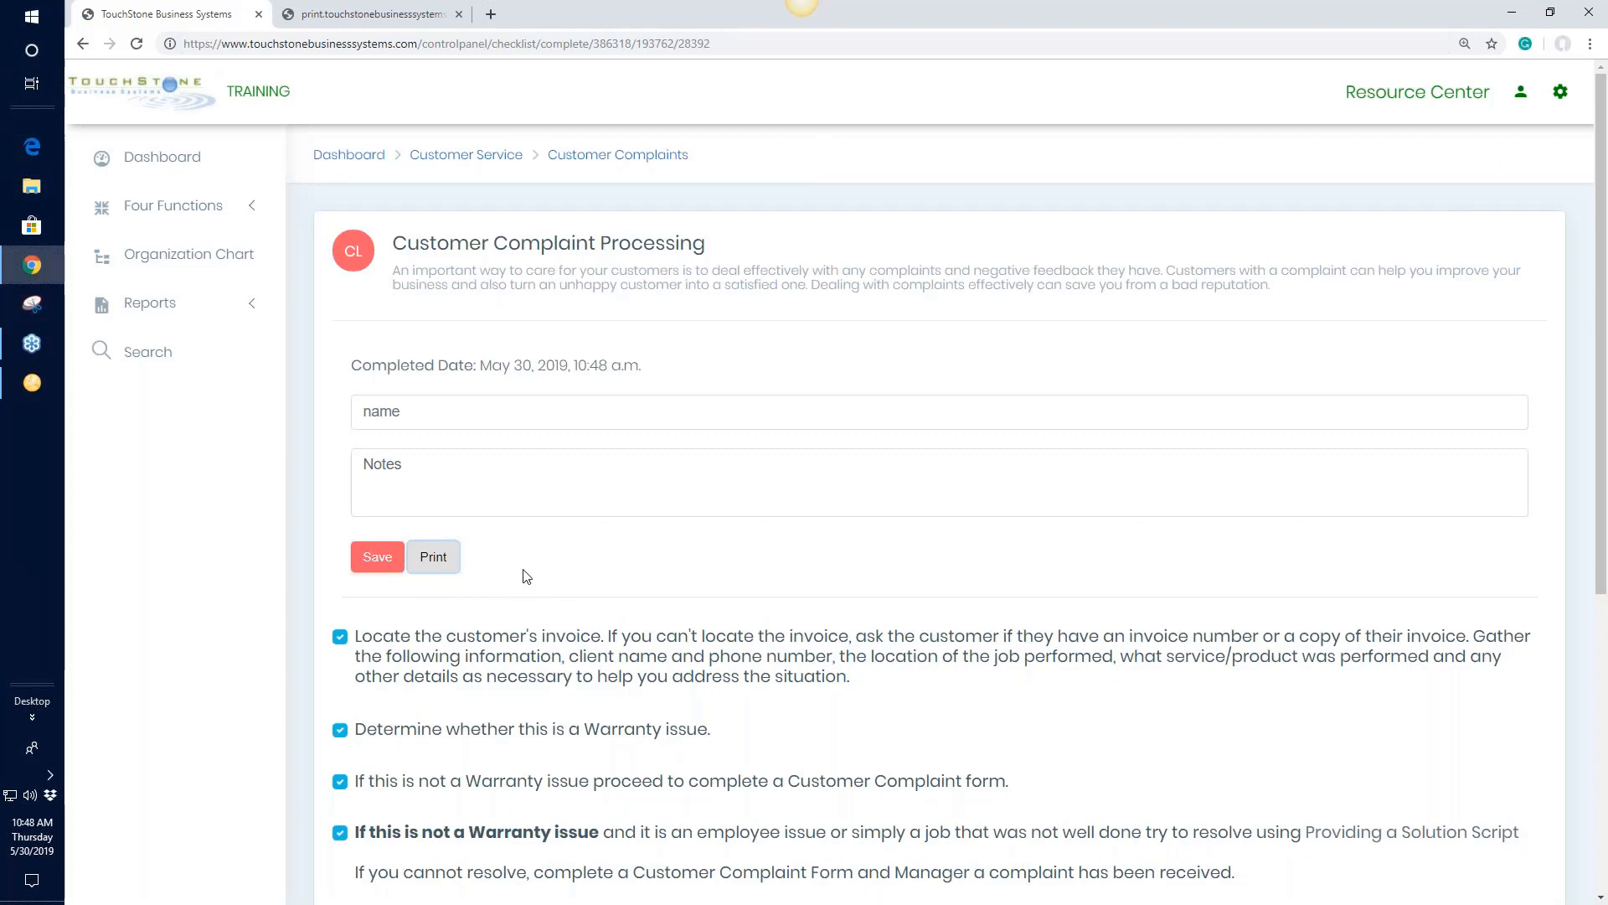
{"action": "left_click", "coordinate": [635, 159]}
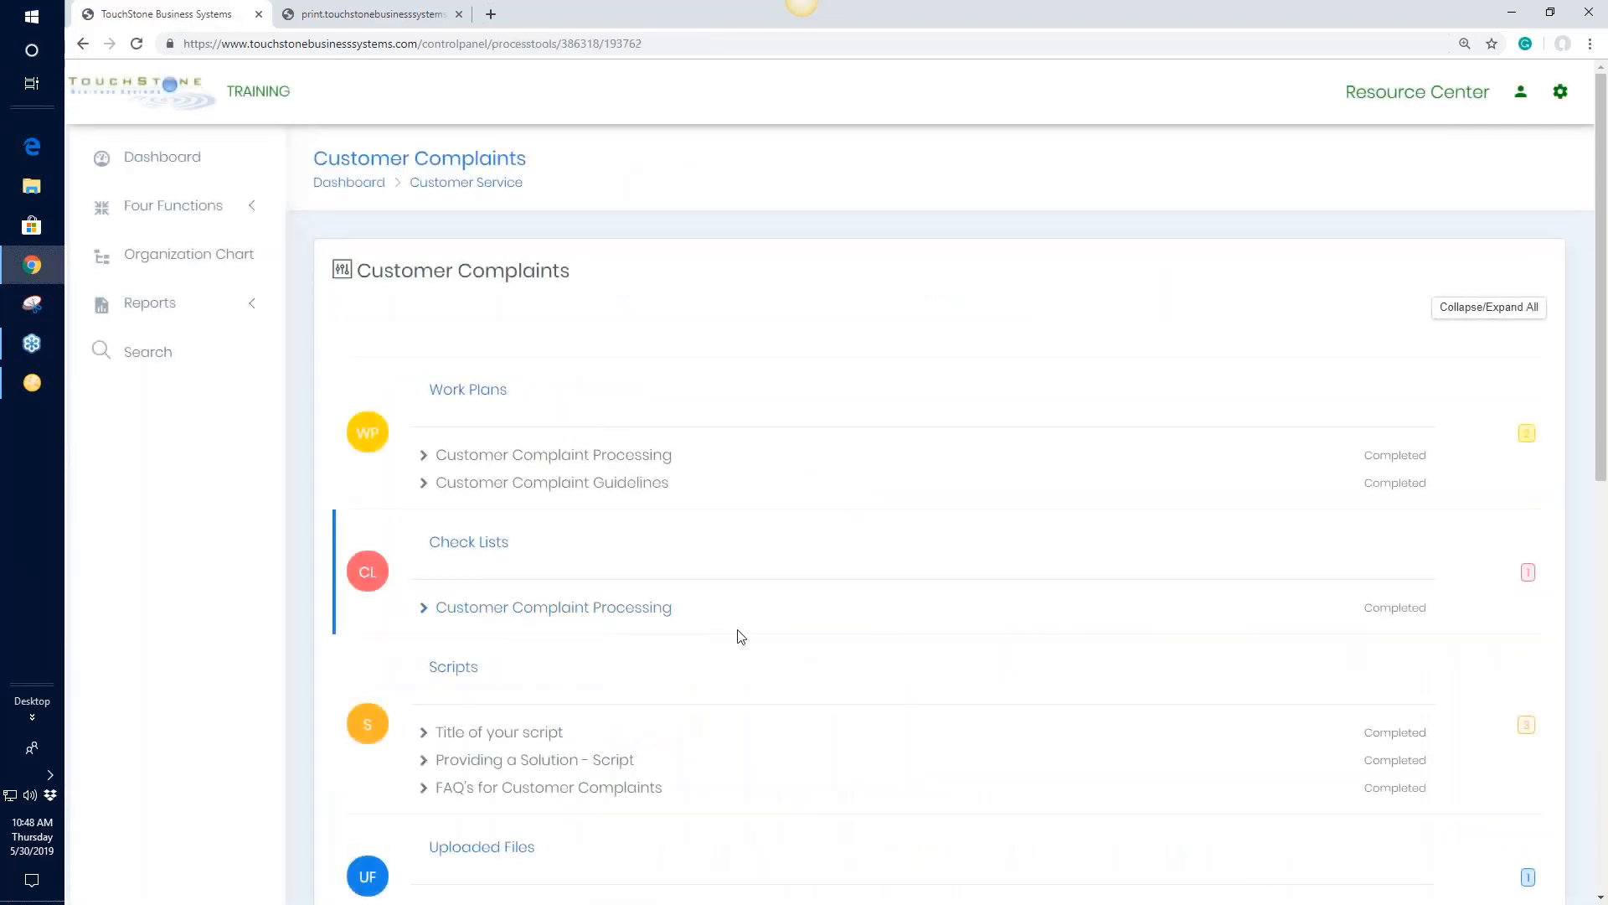
Step: View the report of completed Customer Complaint Processing check lists, and look at the blank check list before returning to Customer Complaints
{"action": "left_click", "coordinate": [1405, 614]}
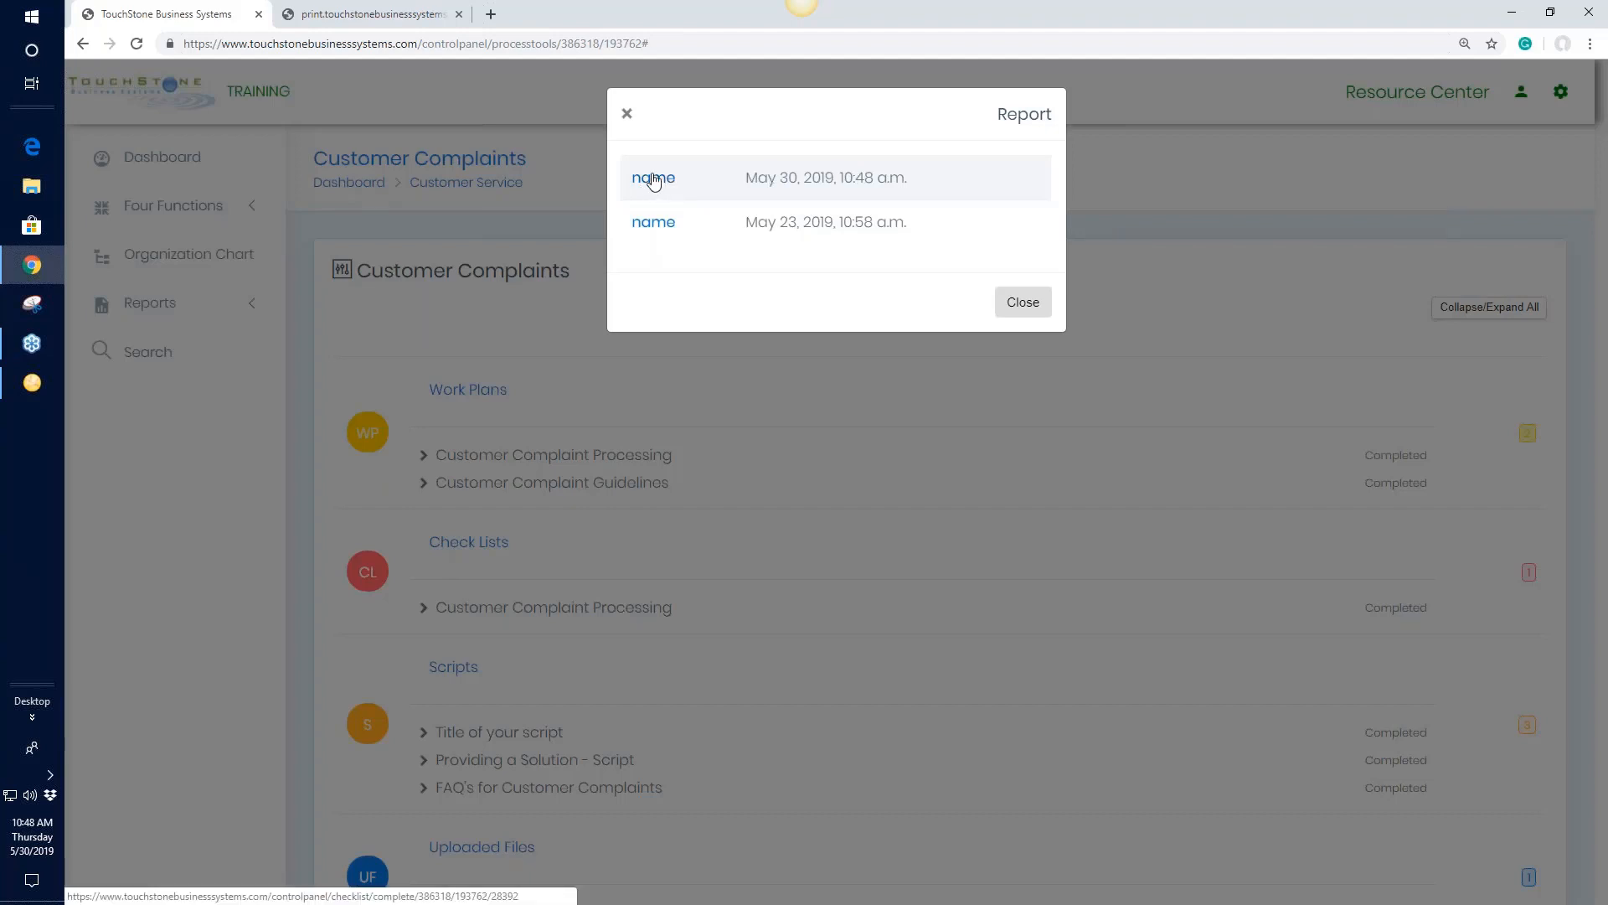
{"action": "left_click", "coordinate": [627, 113]}
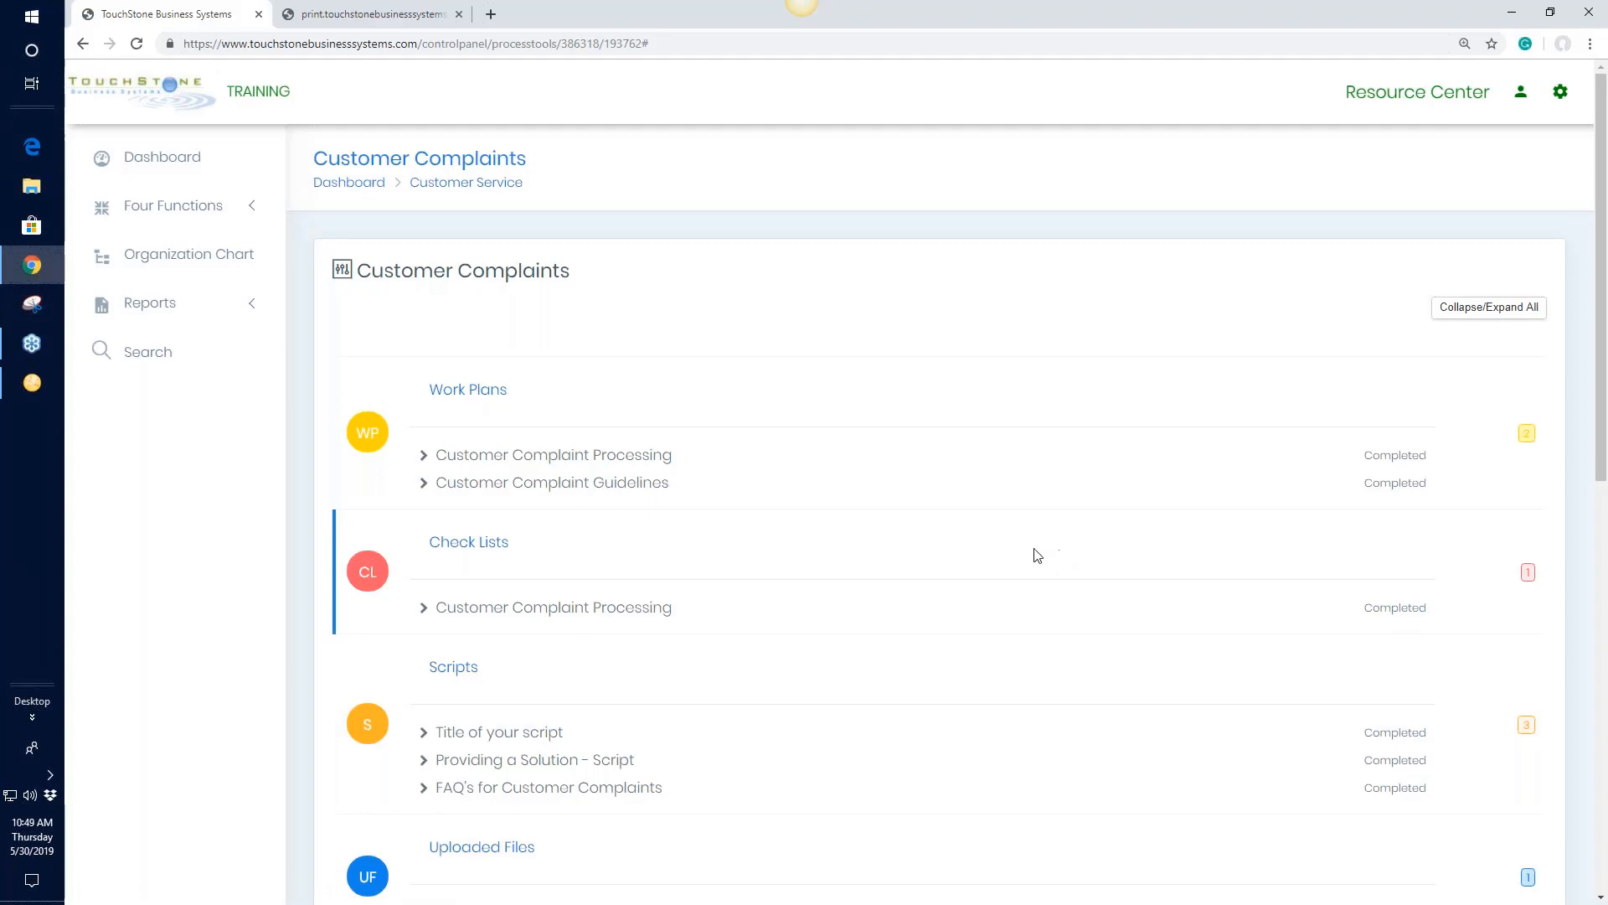
{"action": "left_click", "coordinate": [600, 610]}
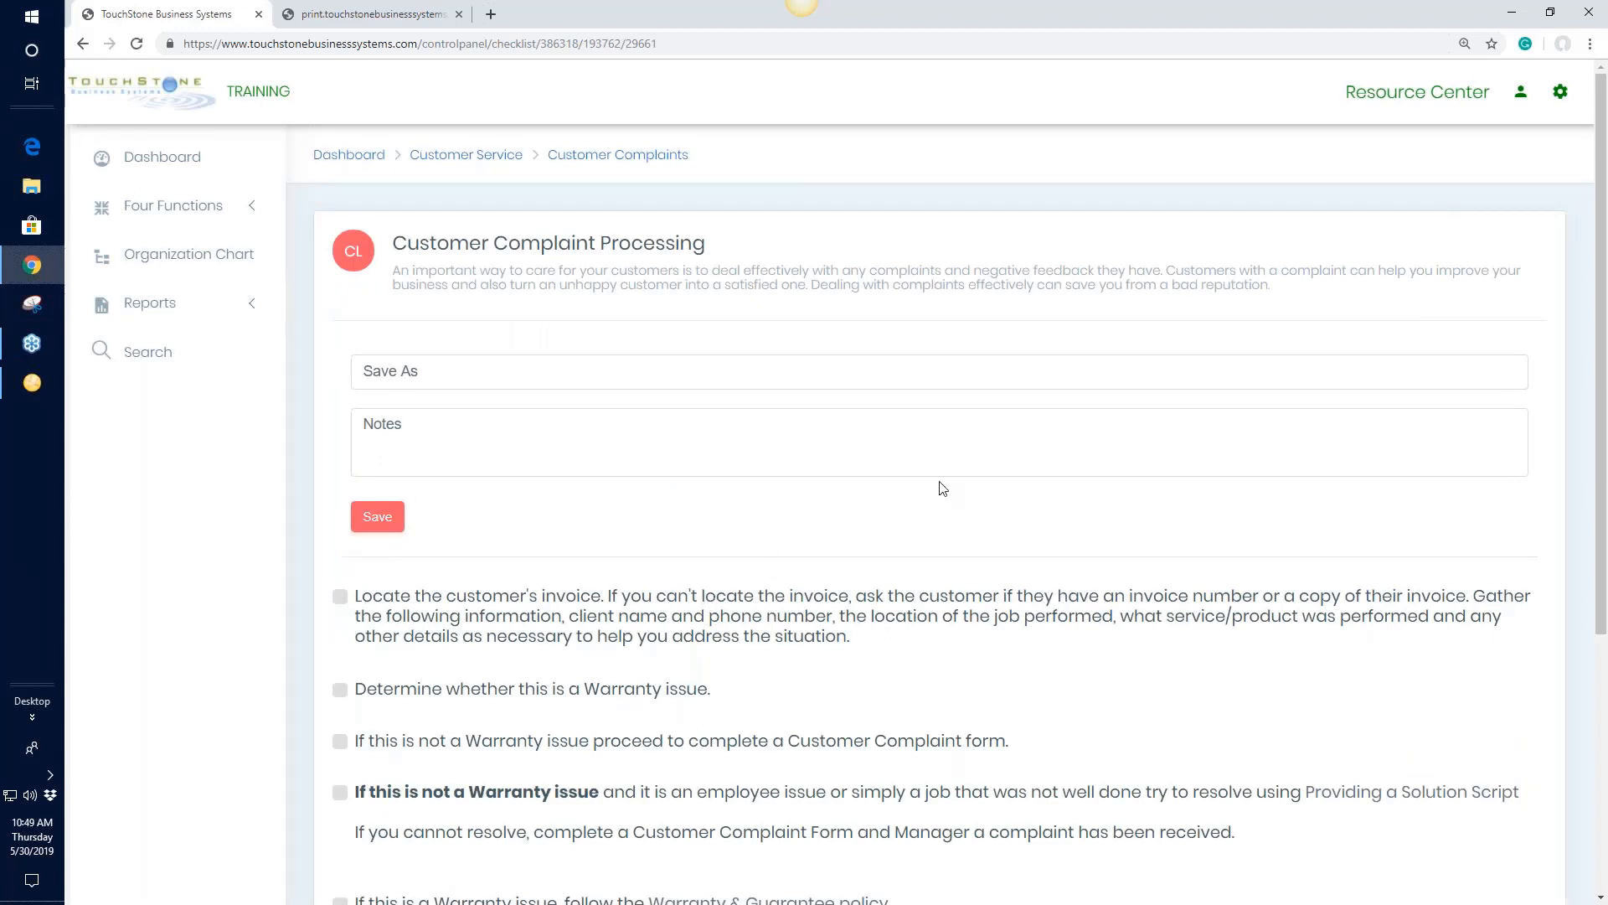
{"action": "left_click", "coordinate": [639, 158]}
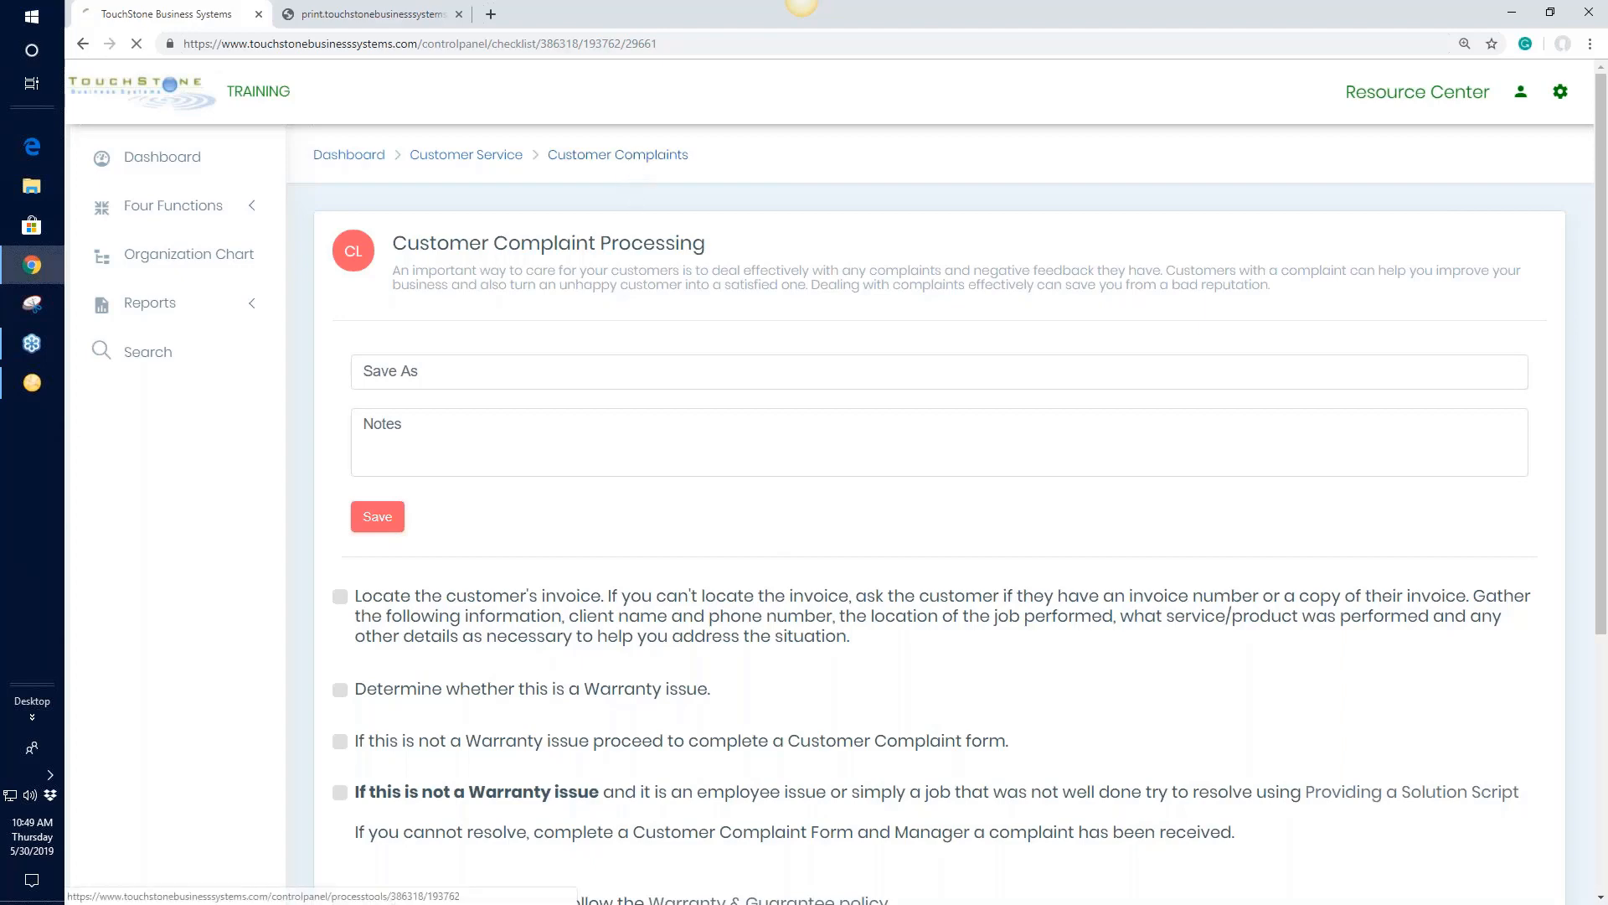
Step: Open the FAQ's for Customer Complaints script and review its prompts and answers
{"action": "scroll", "coordinate": [992, 419], "scroll_direction": "down", "scroll_amount": 2}
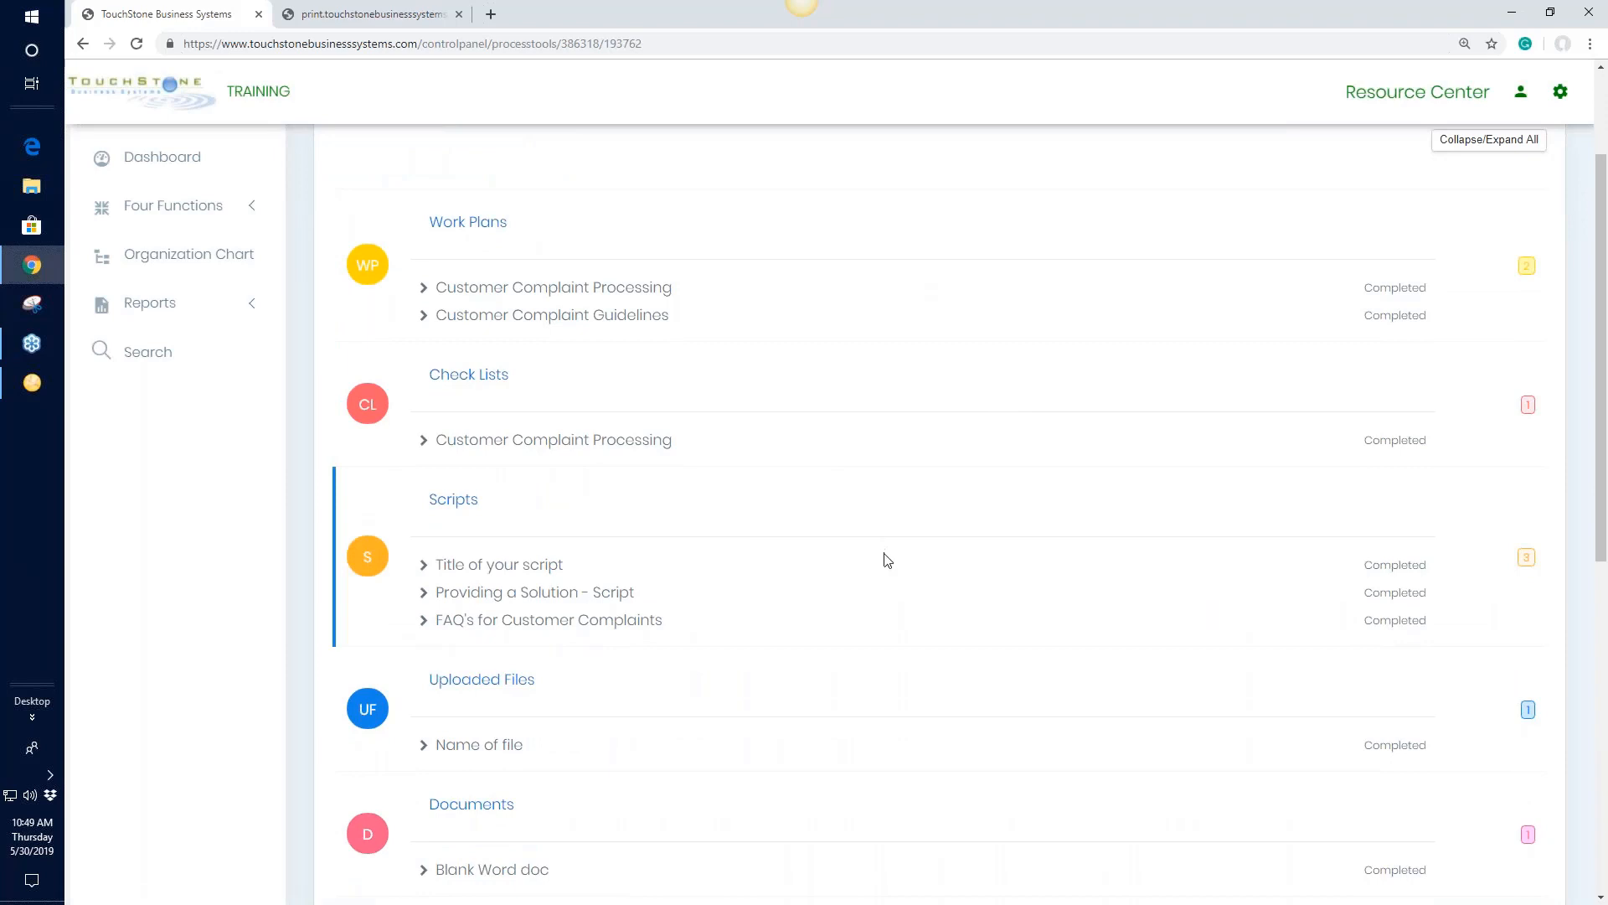
{"action": "scroll", "coordinate": [900, 580], "scroll_direction": "down", "scroll_amount": 1}
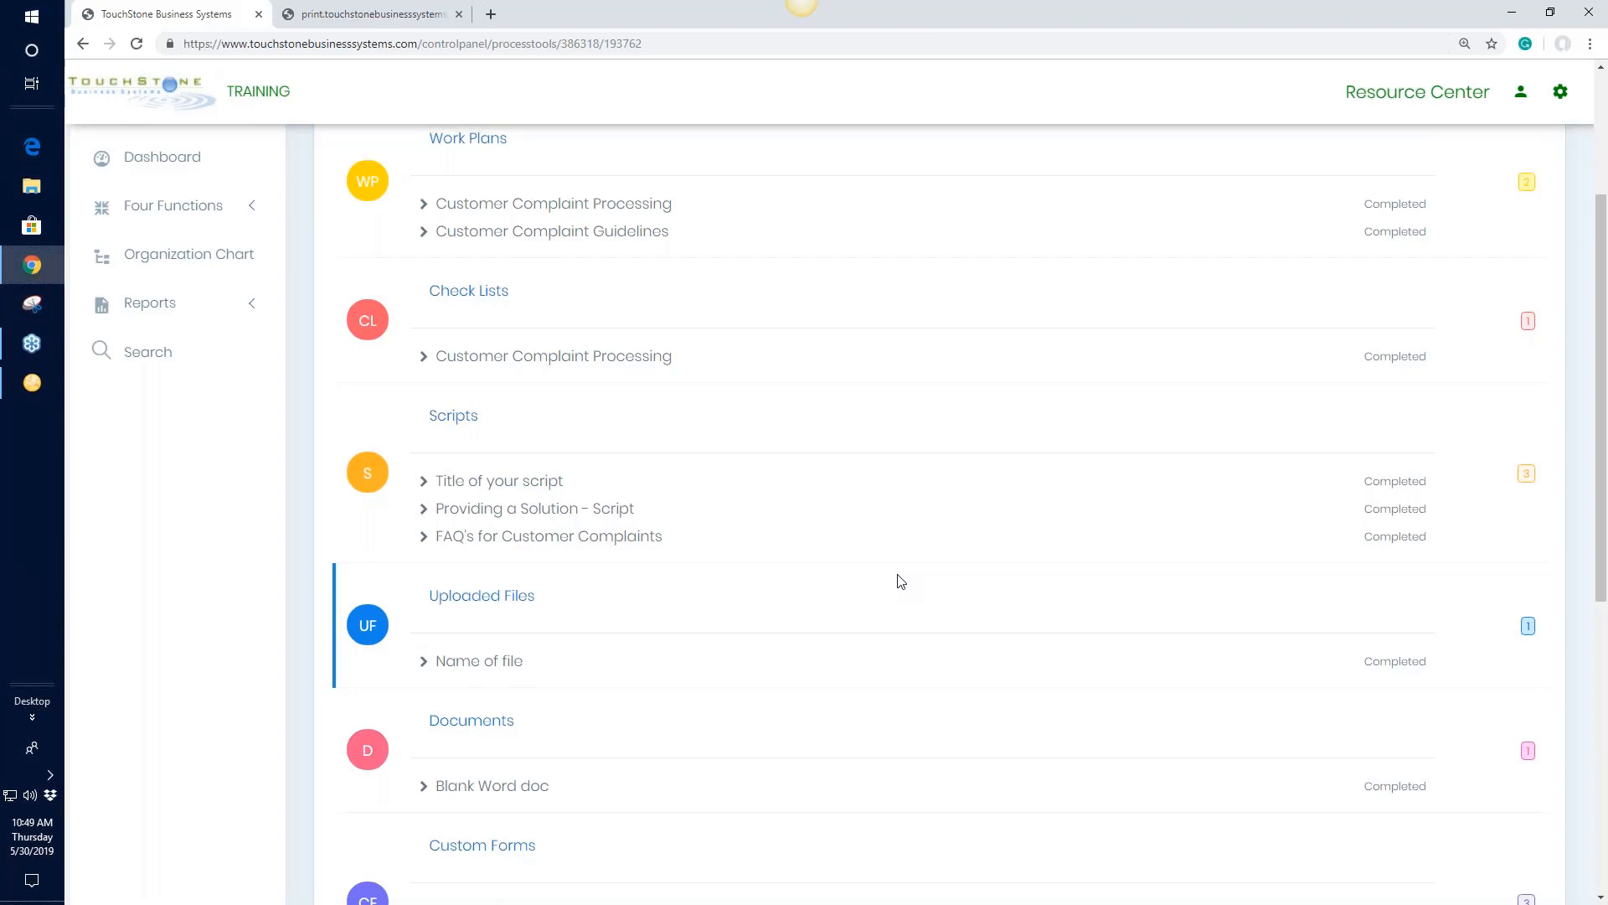
{"action": "left_click", "coordinate": [628, 540]}
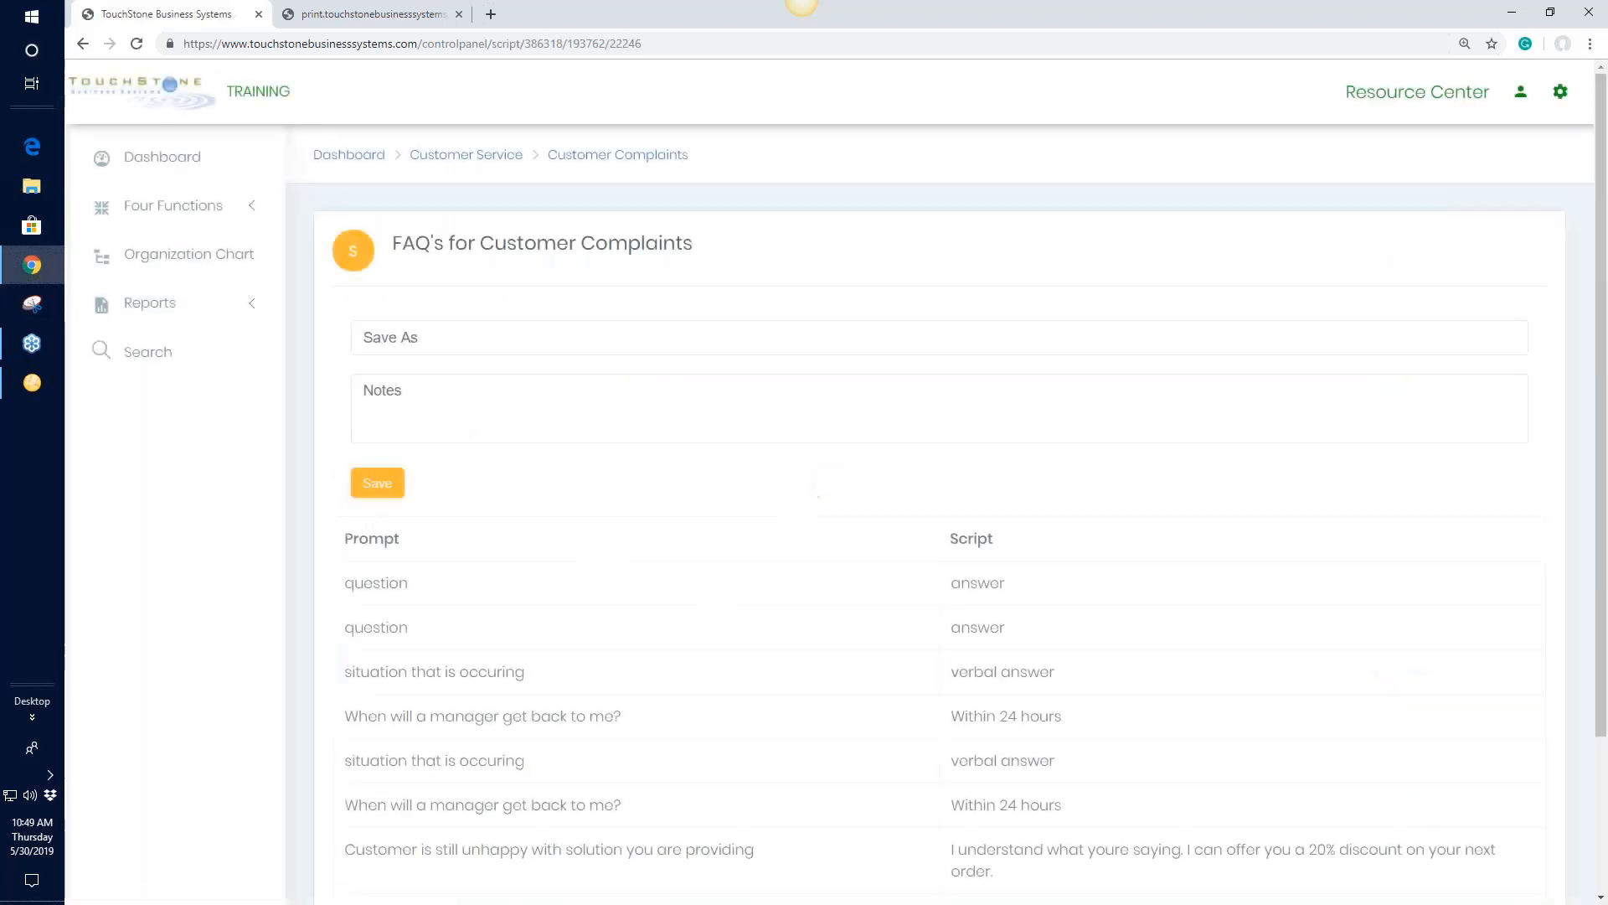
{"action": "scroll", "coordinate": [1298, 494], "scroll_direction": "down", "scroll_amount": 1}
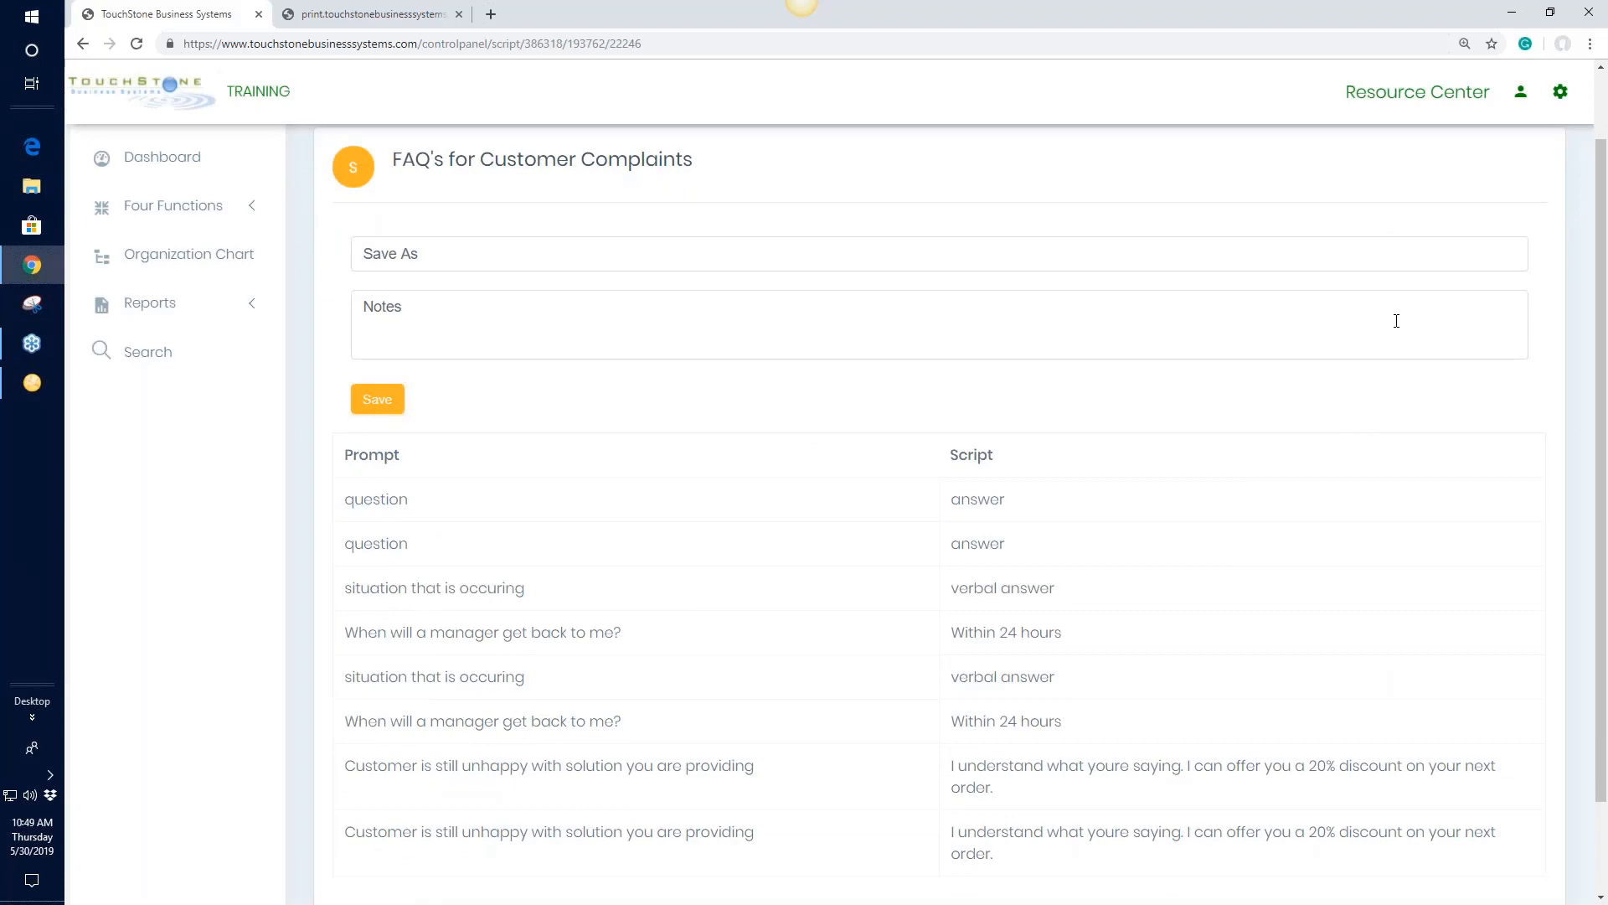
Step: Save a completed copy of the script as "Look at this" with the note "answer that I created", and return to Customer Complaints
{"action": "left_click", "coordinate": [413, 255]}
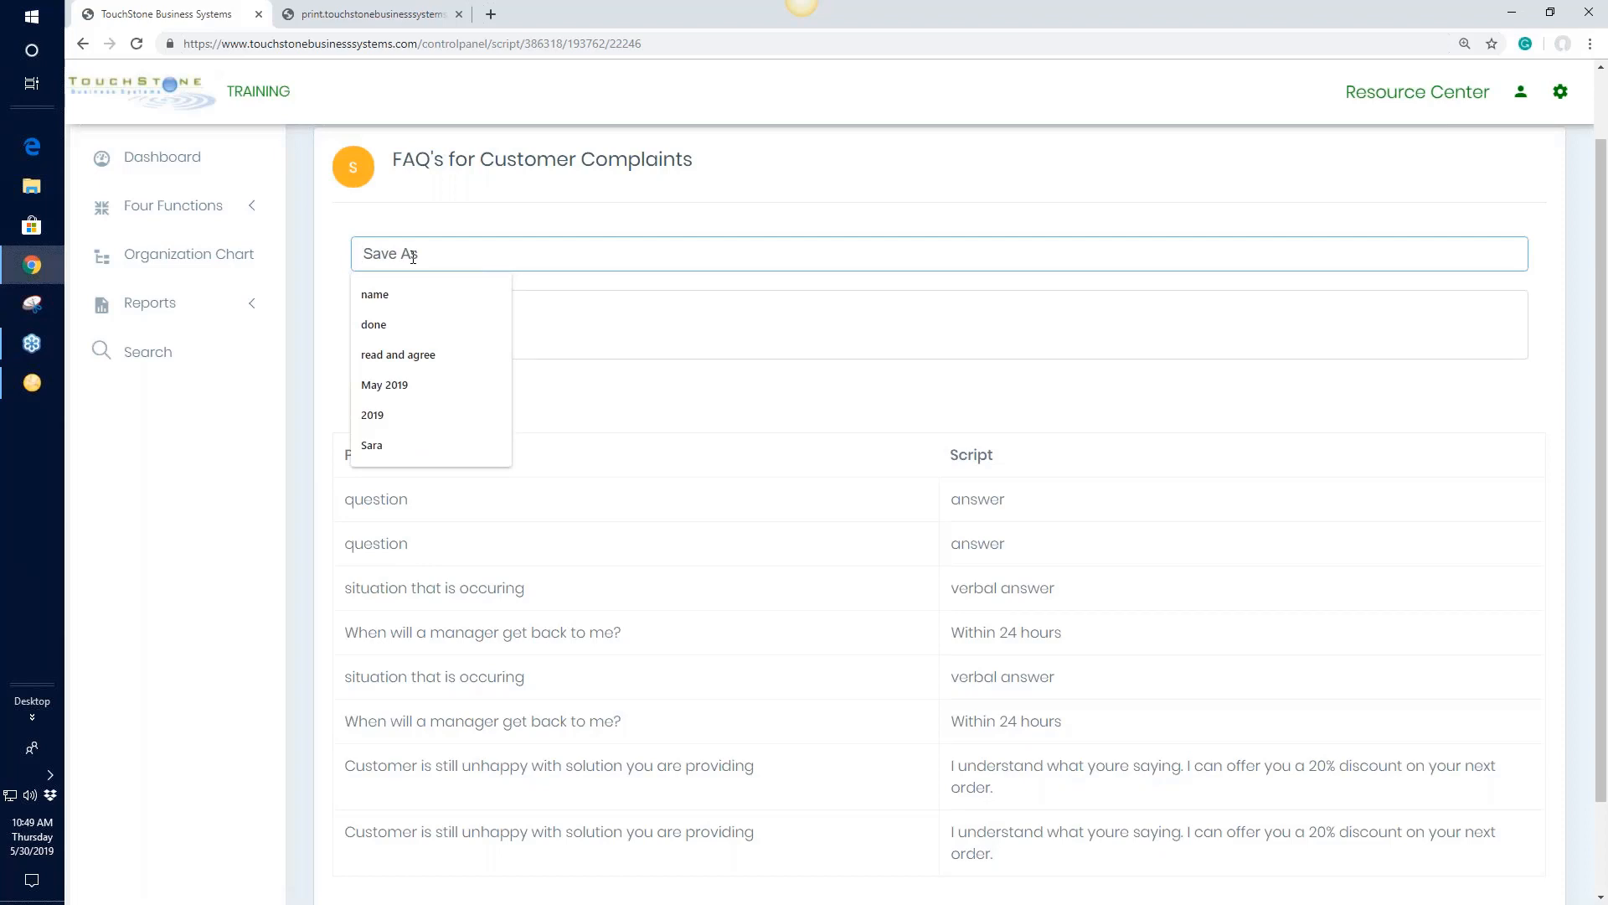
{"action": "type", "text": "L"}
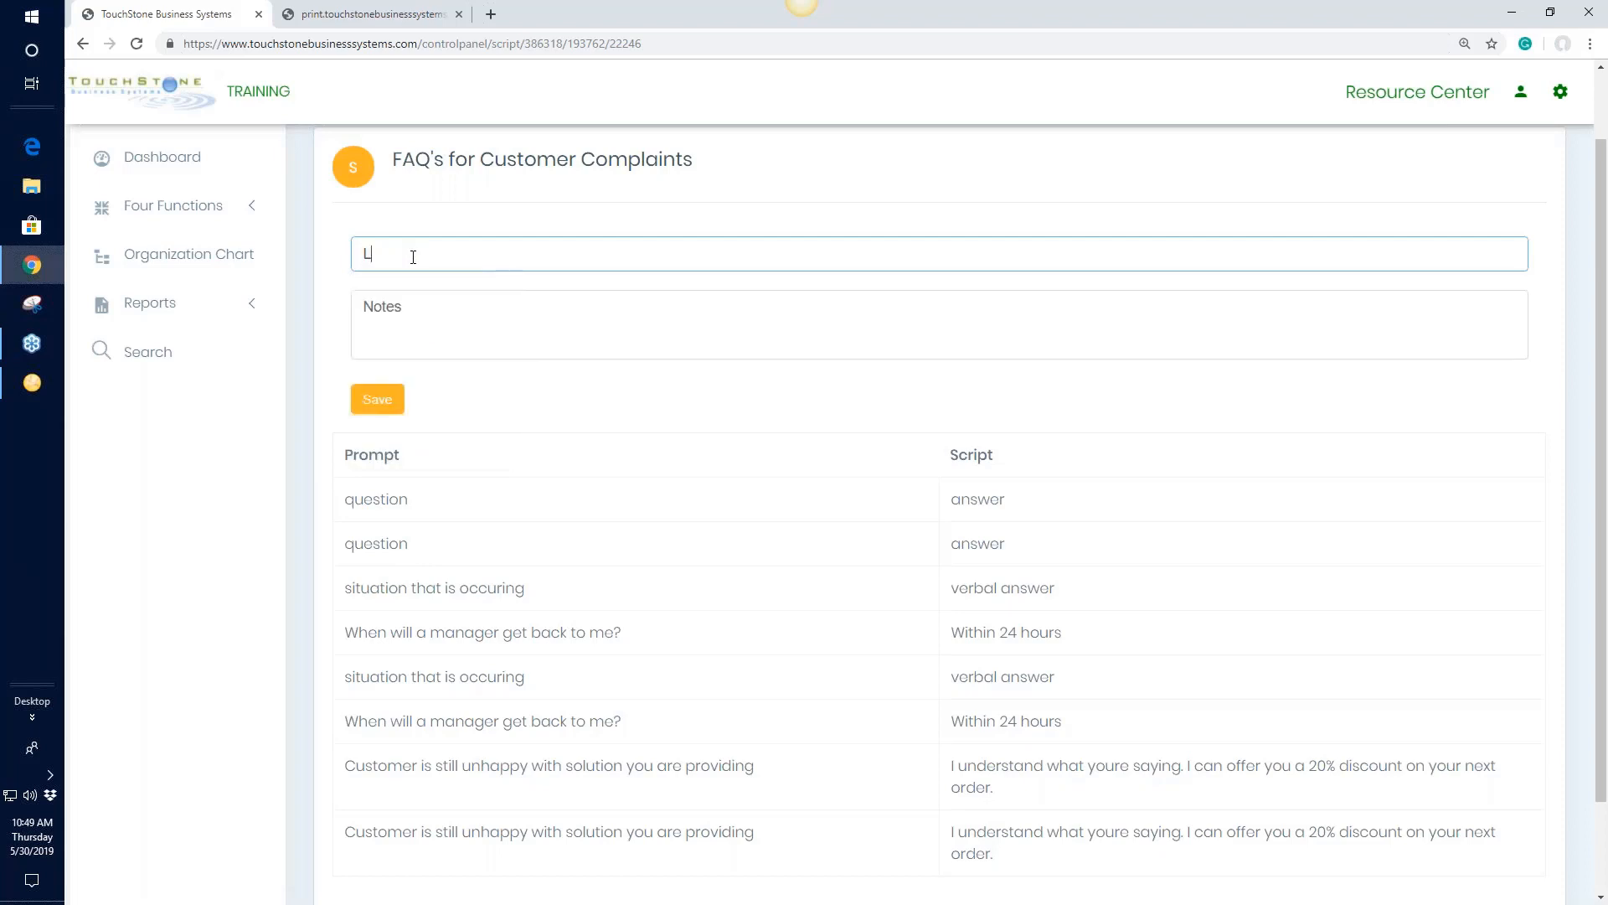
{"action": "type", "text": "ook atth"}
{"action": "key", "text": "BackSpace"}
{"action": "left_click", "coordinate": [382, 305]}
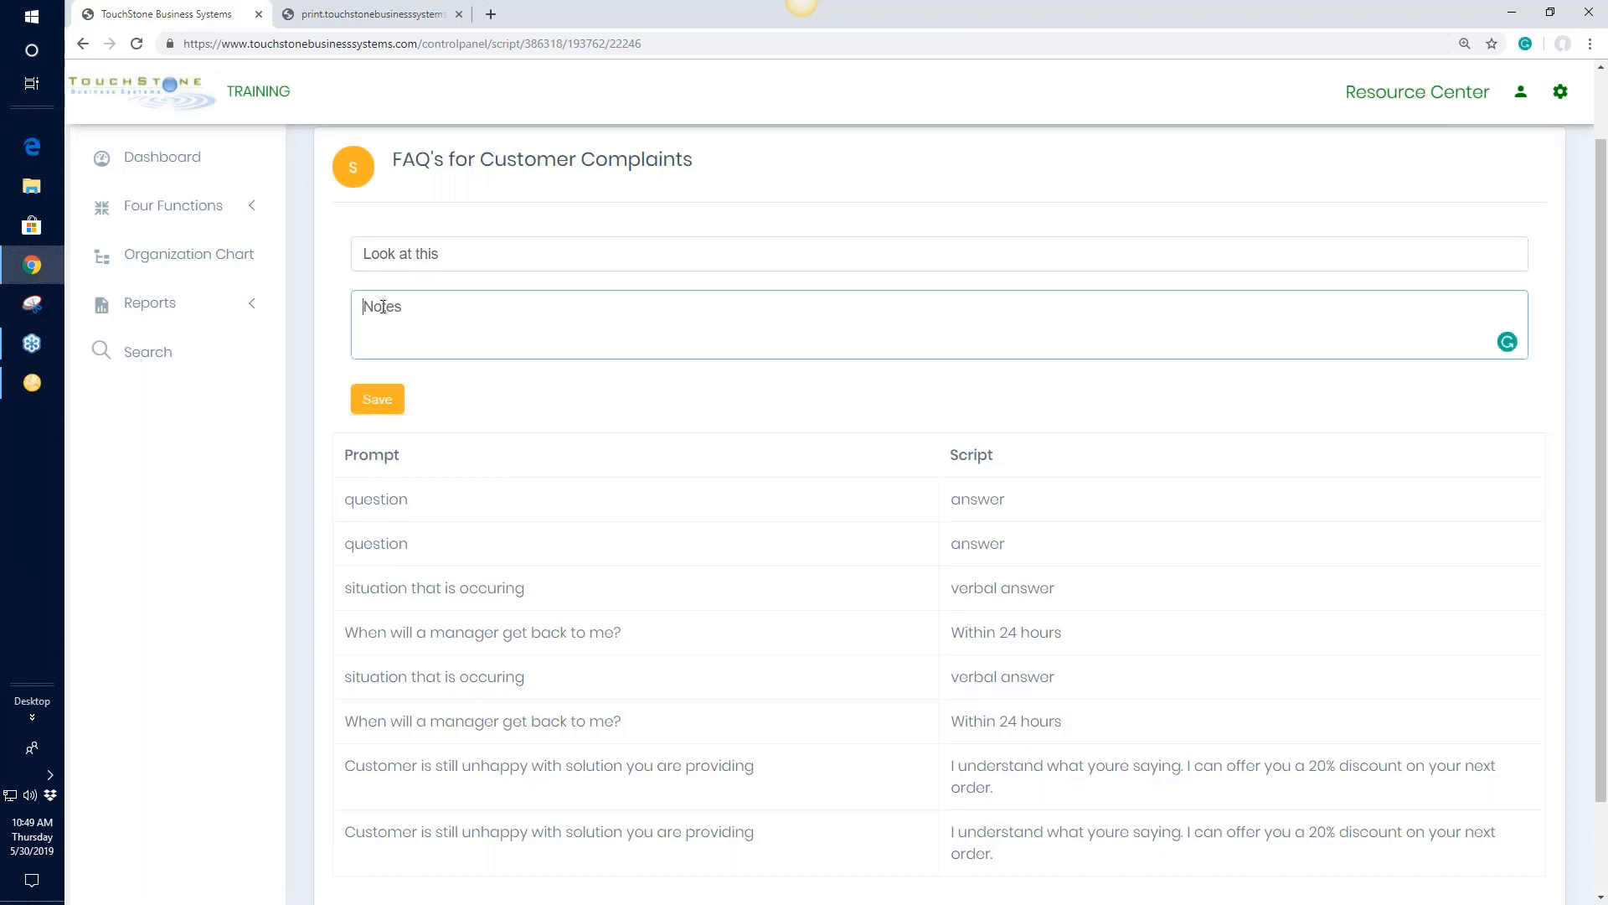
{"action": "type", "text": "answer that I created"}
{"action": "left_click", "coordinate": [382, 400]}
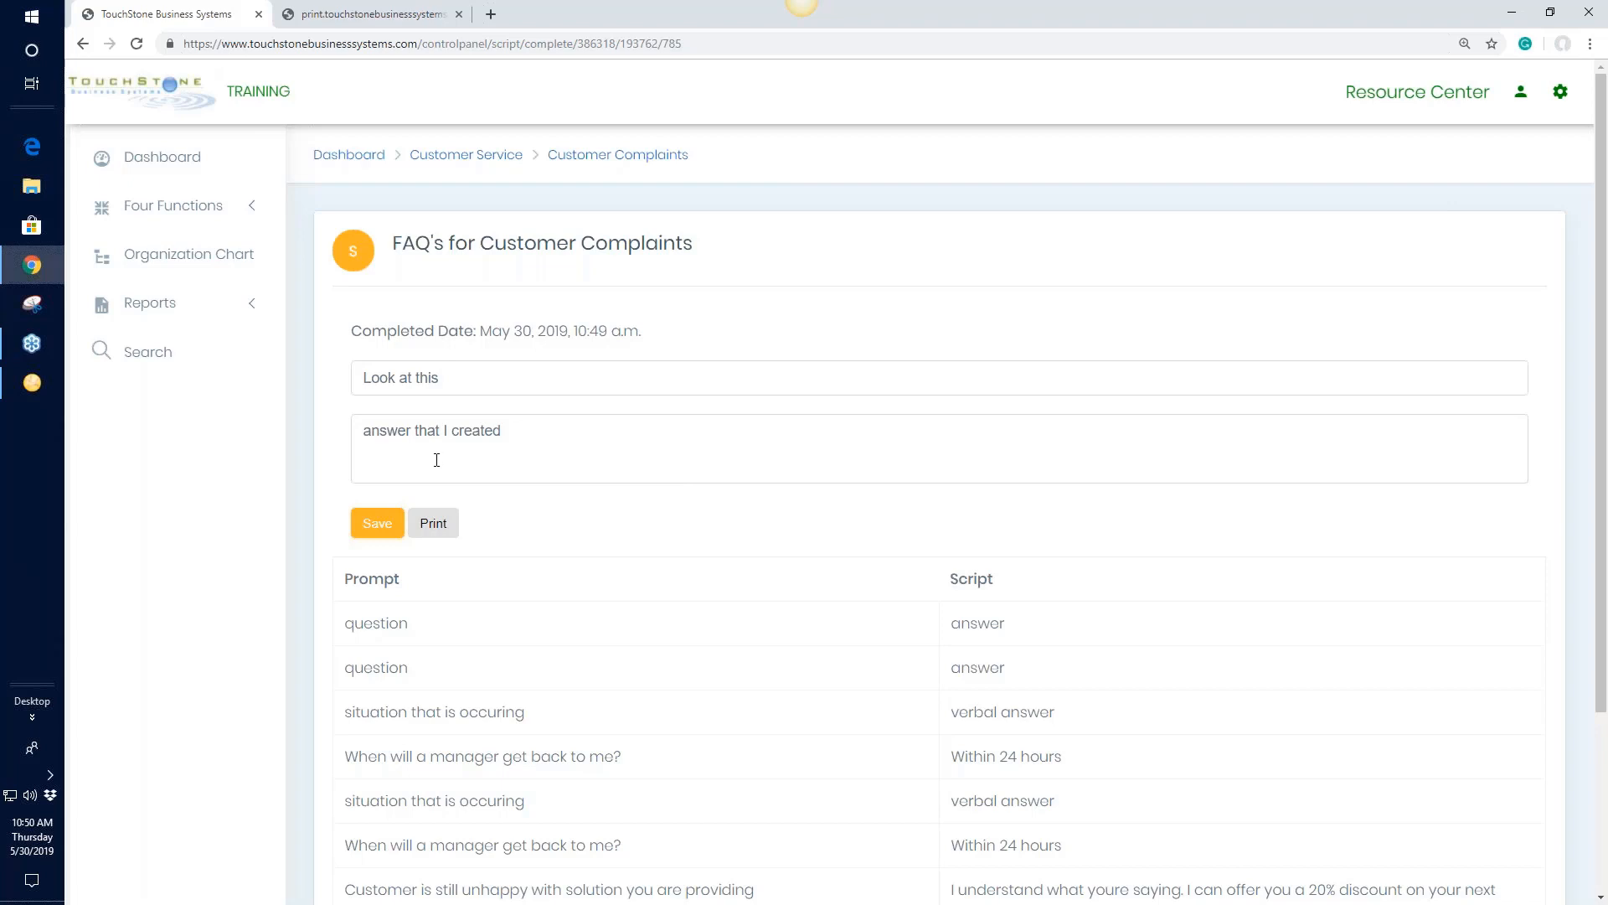
{"action": "left_click", "coordinate": [626, 155]}
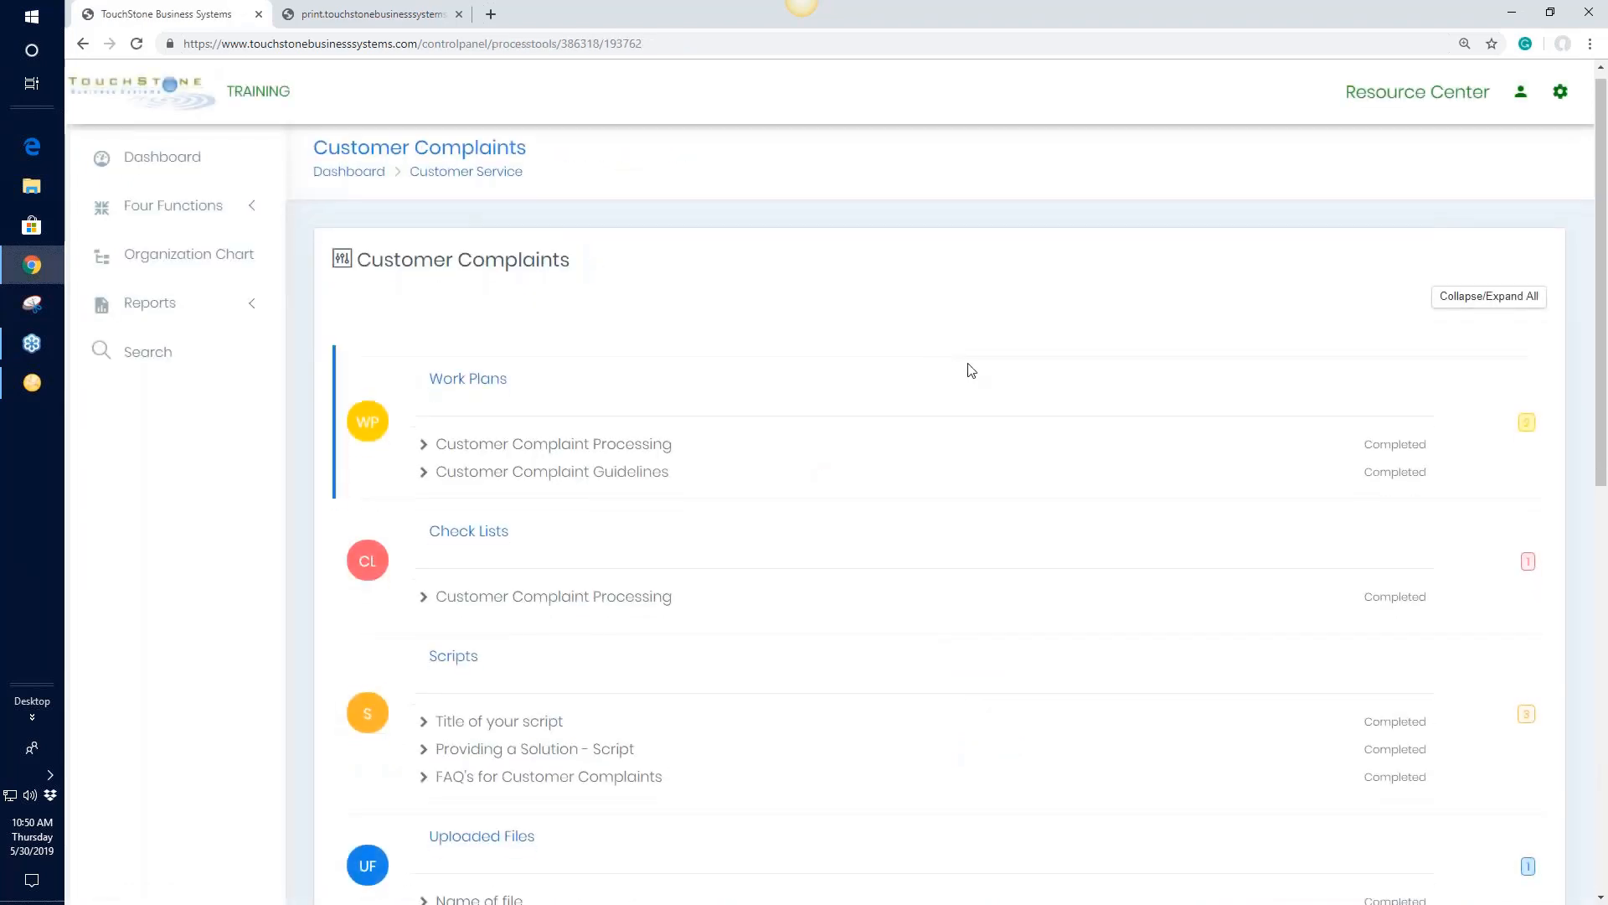
Step: Open the uploaded file "Name of file", look over its viewing and upload options, and return to Customer Complaints
{"action": "scroll", "coordinate": [968, 365], "scroll_direction": "down", "scroll_amount": 2}
{"action": "scroll", "coordinate": [973, 359], "scroll_direction": "down", "scroll_amount": 2}
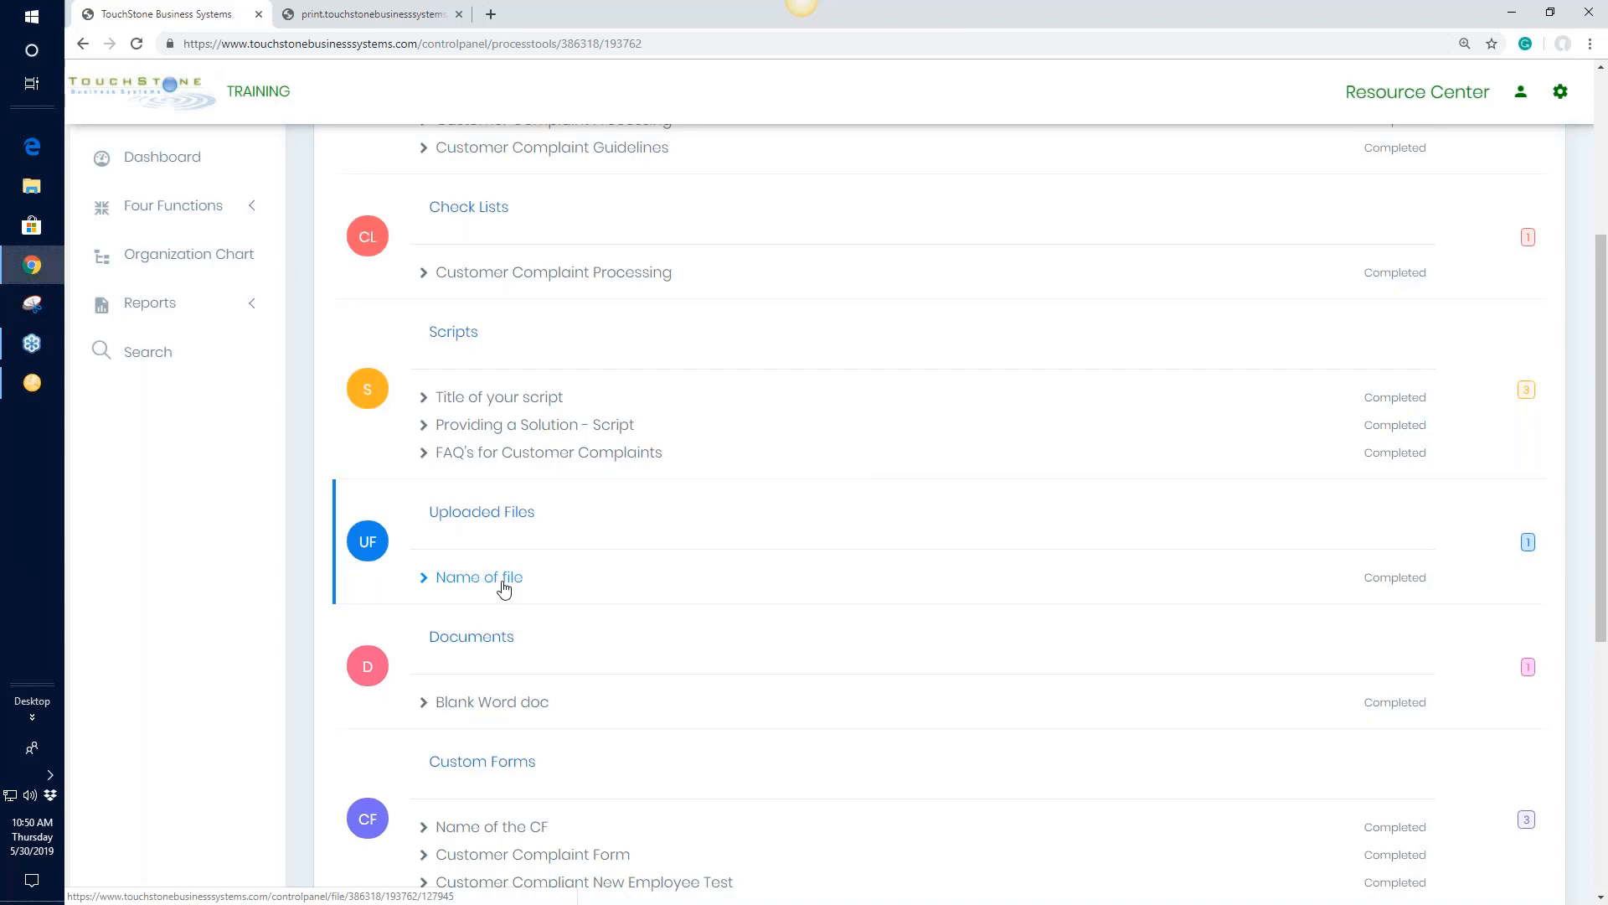
{"action": "left_click", "coordinate": [495, 578]}
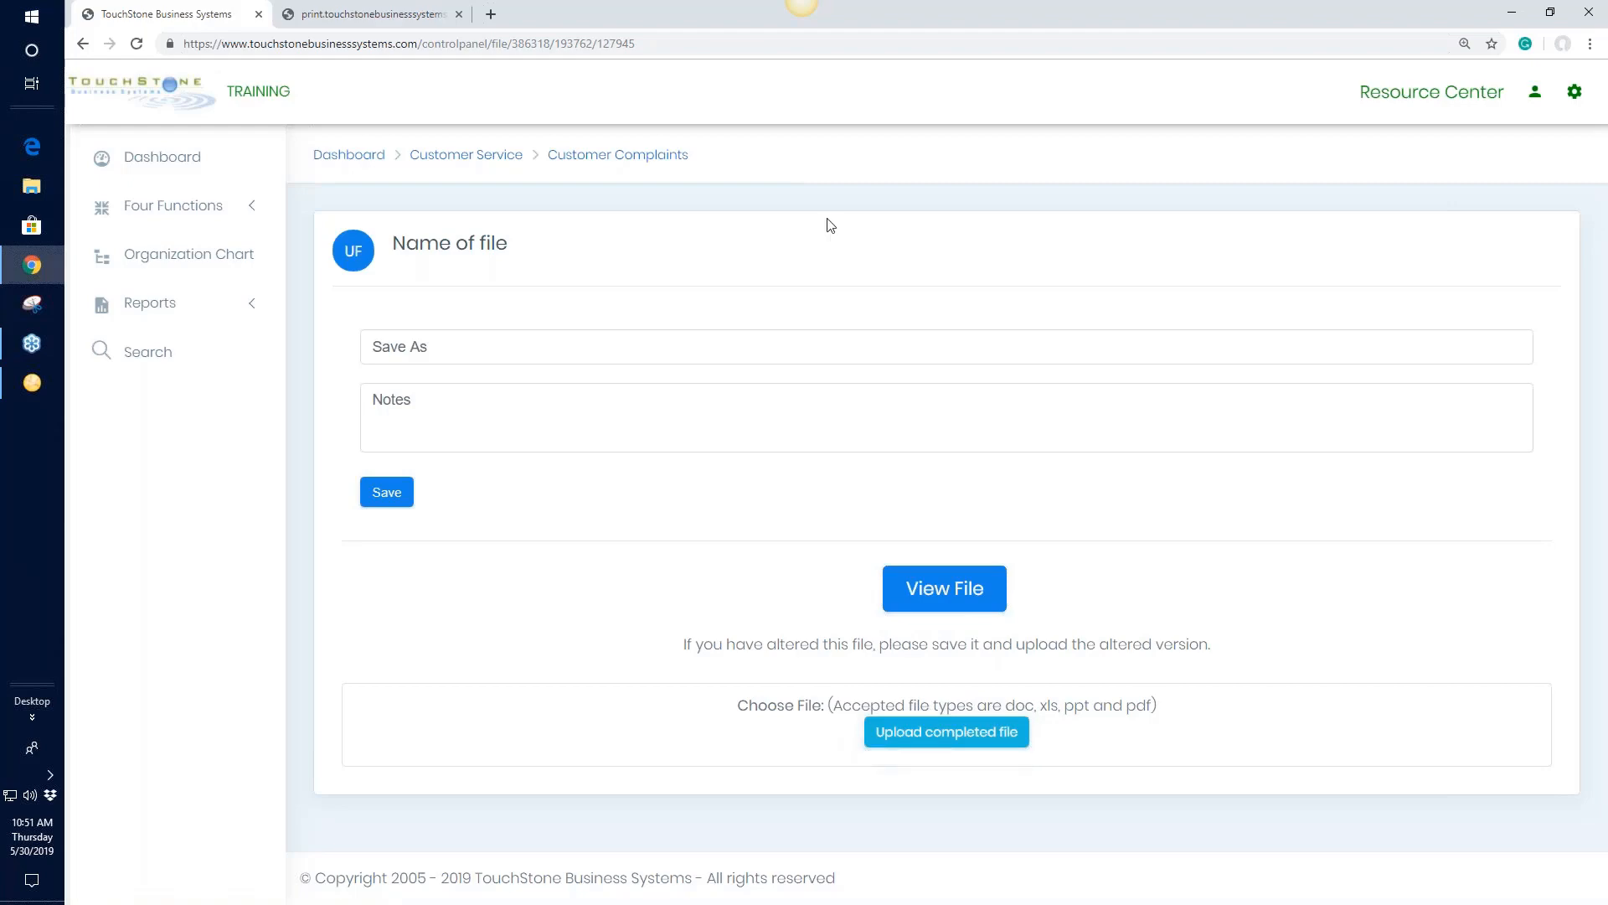
{"action": "left_click", "coordinate": [645, 165]}
Step: Open the blank Customer Complaint Form under Custom Forms and enter "name" as its Save As title
{"action": "scroll", "coordinate": [1032, 402], "scroll_direction": "down", "scroll_amount": 6}
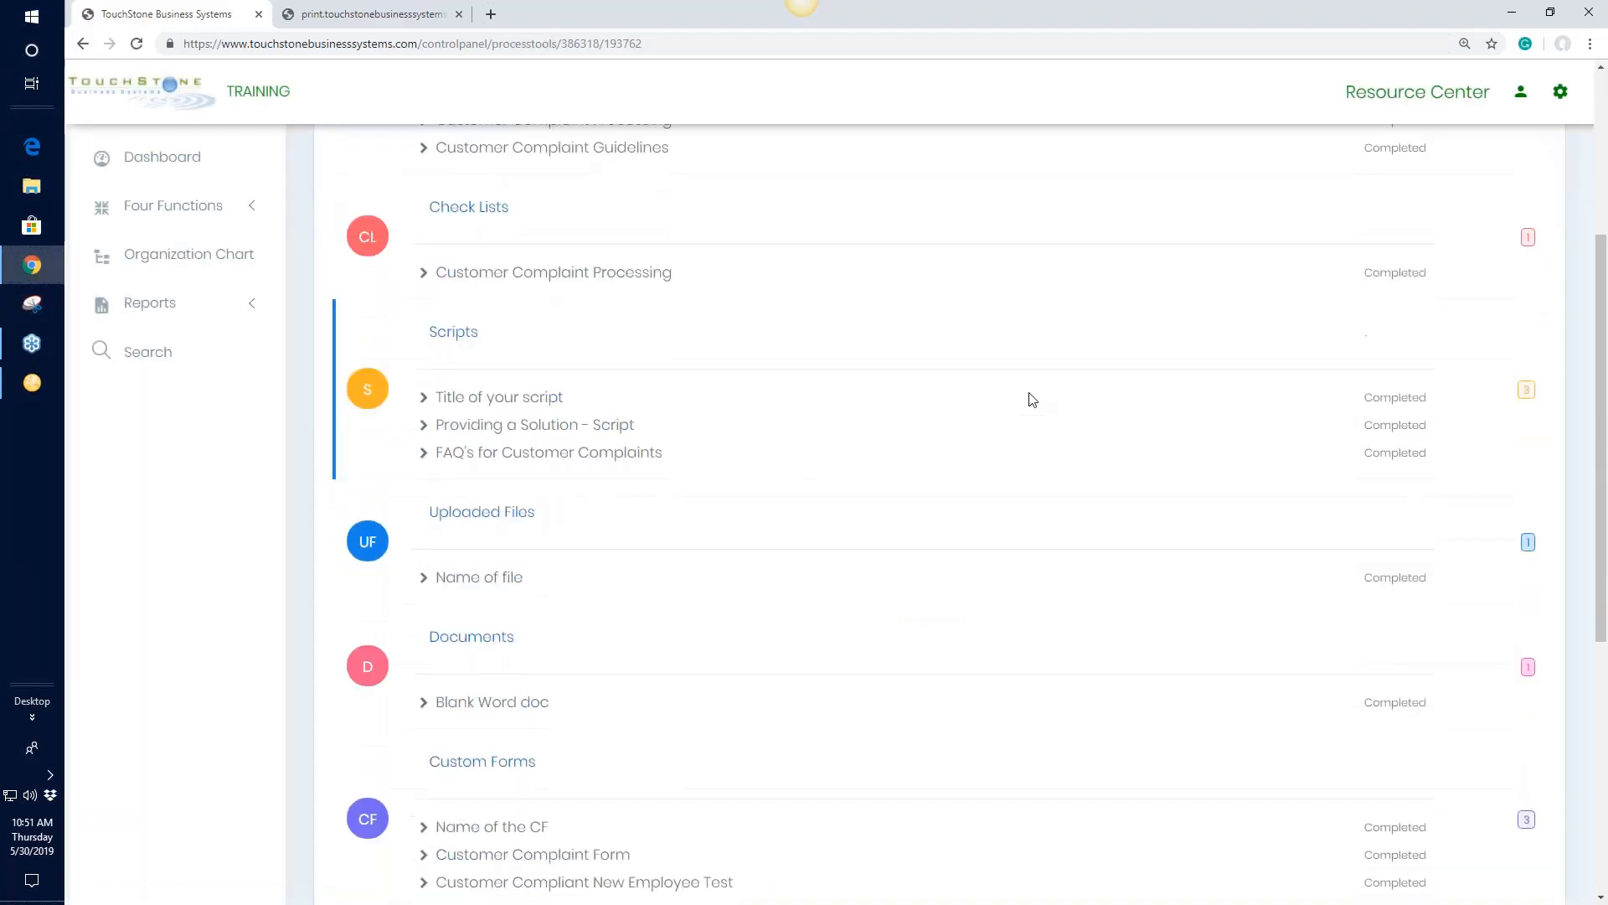
{"action": "scroll", "coordinate": [863, 556], "scroll_direction": "down", "scroll_amount": 1}
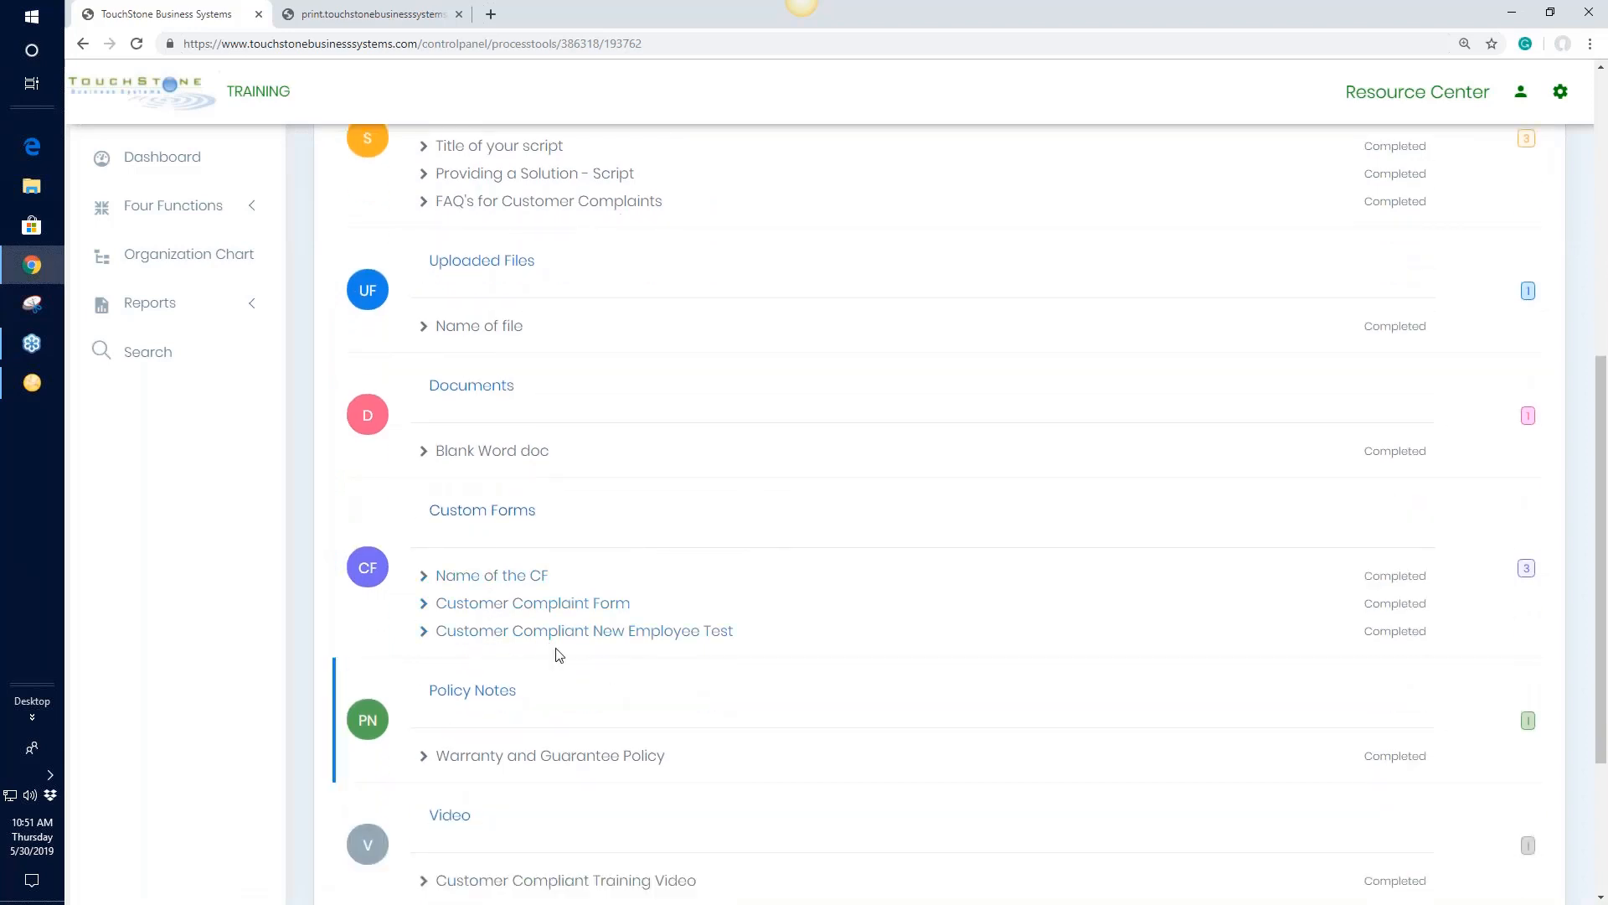
{"action": "left_click", "coordinate": [573, 615]}
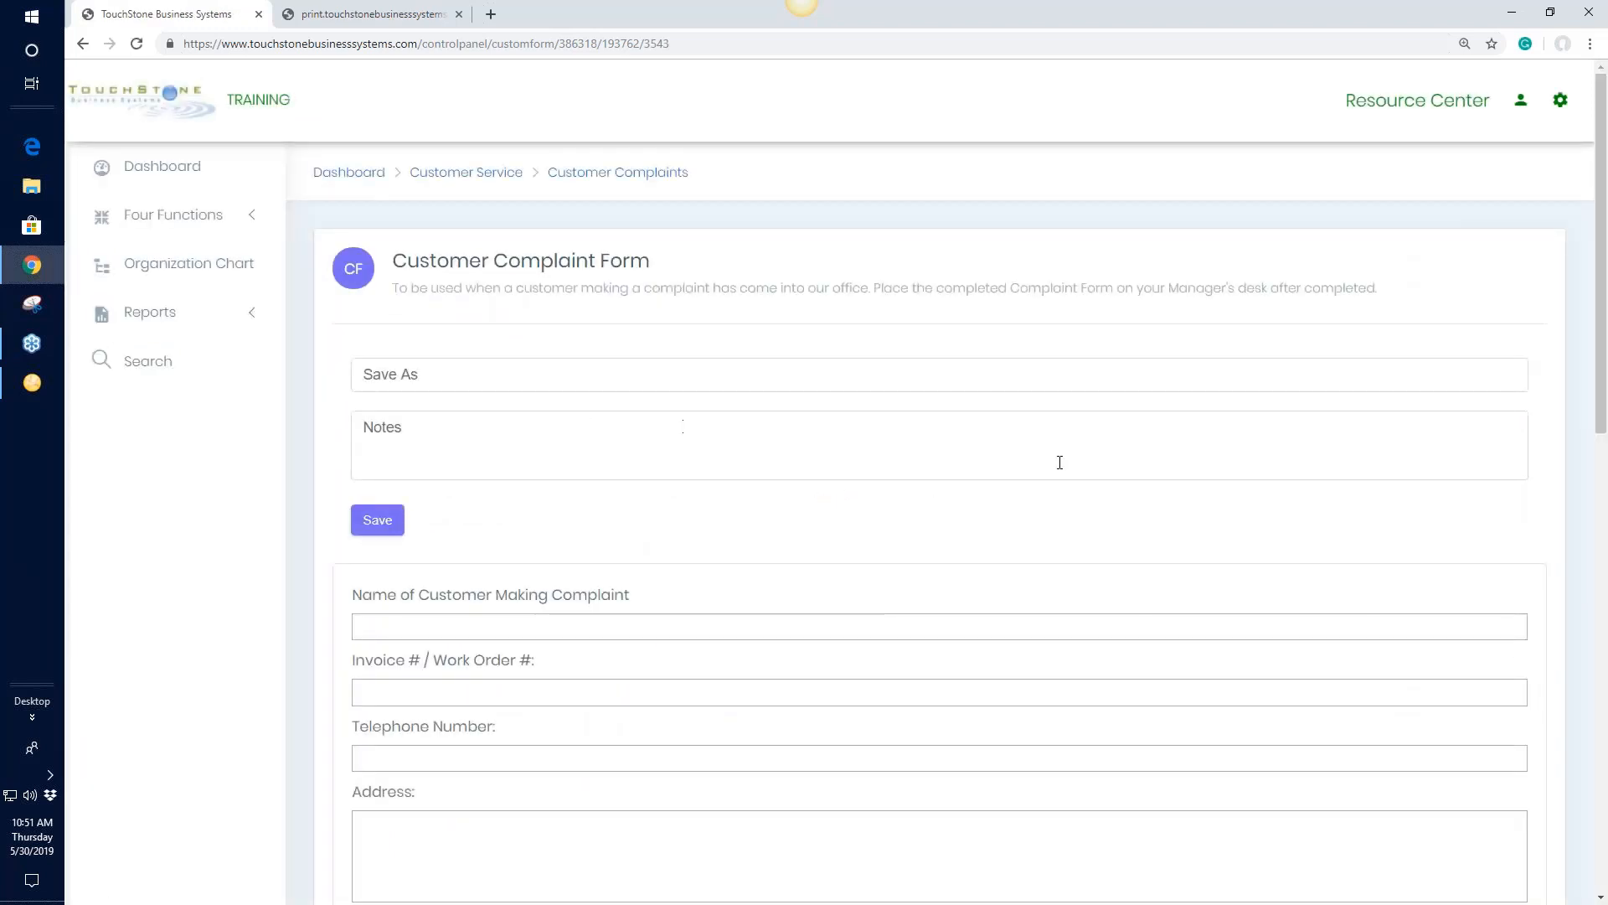
{"action": "left_click", "coordinate": [434, 364]}
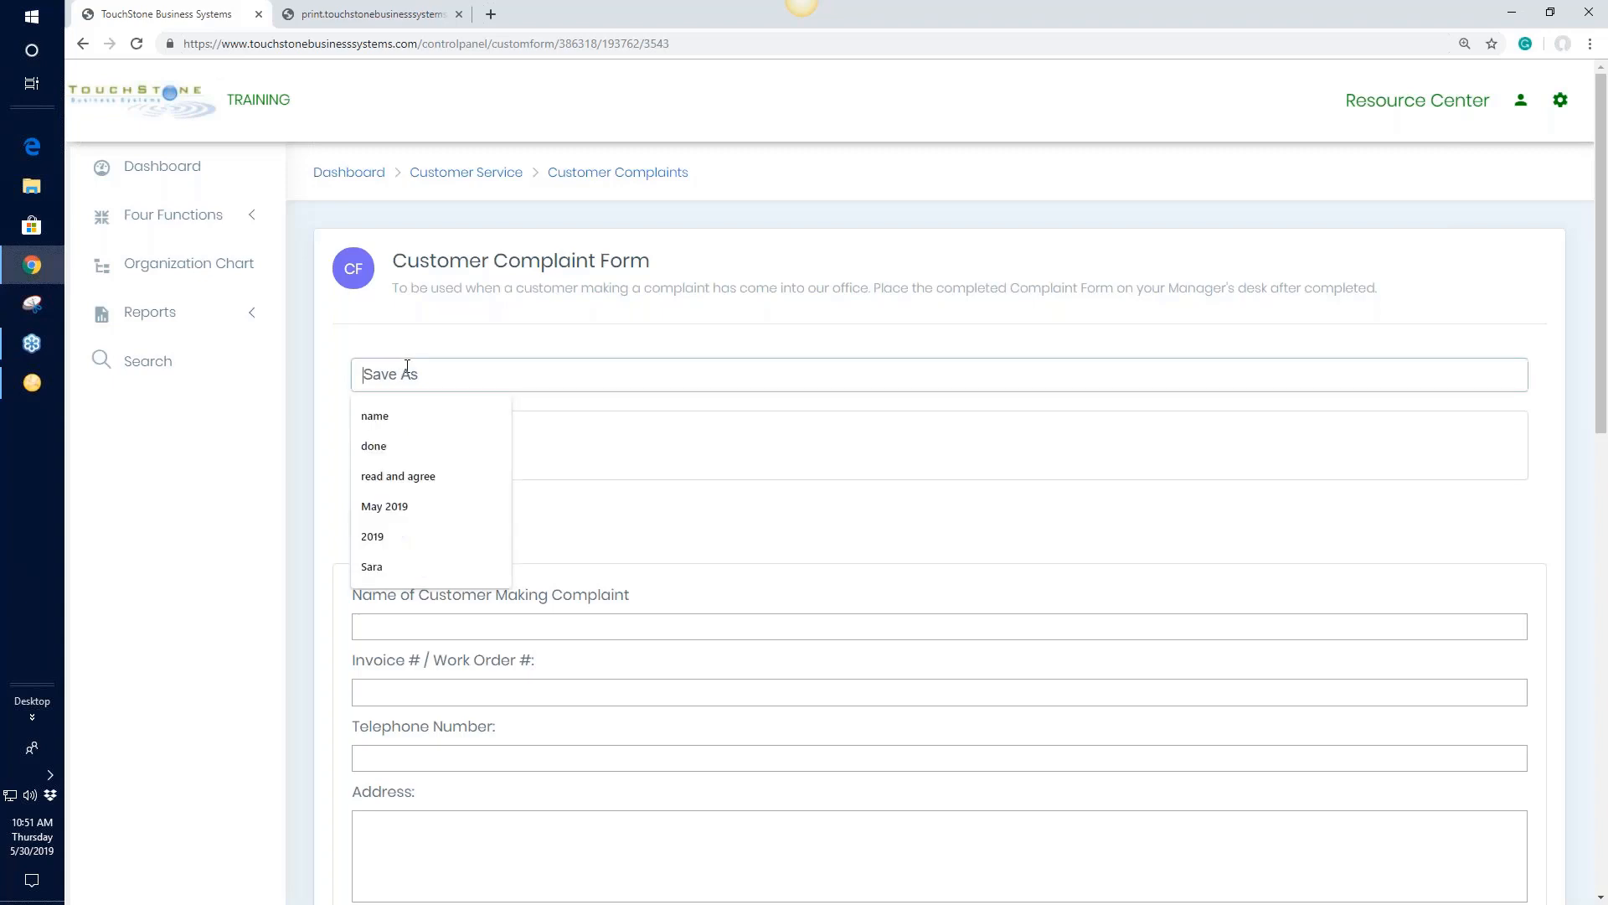
{"action": "type", "text": "name"}
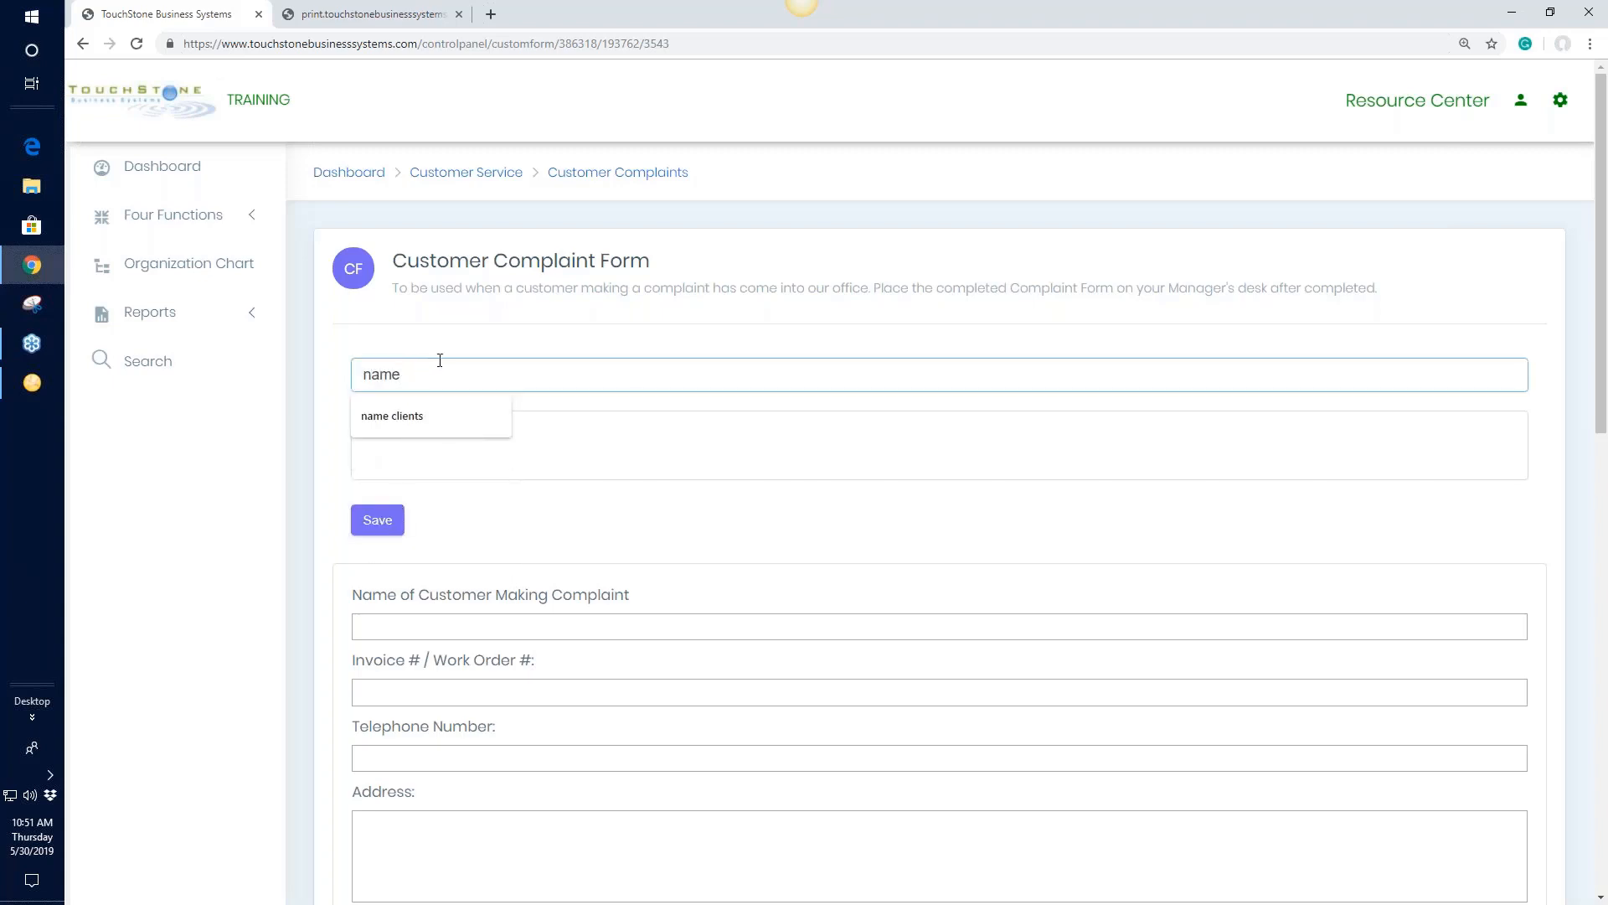
{"action": "left_click", "coordinate": [675, 440]}
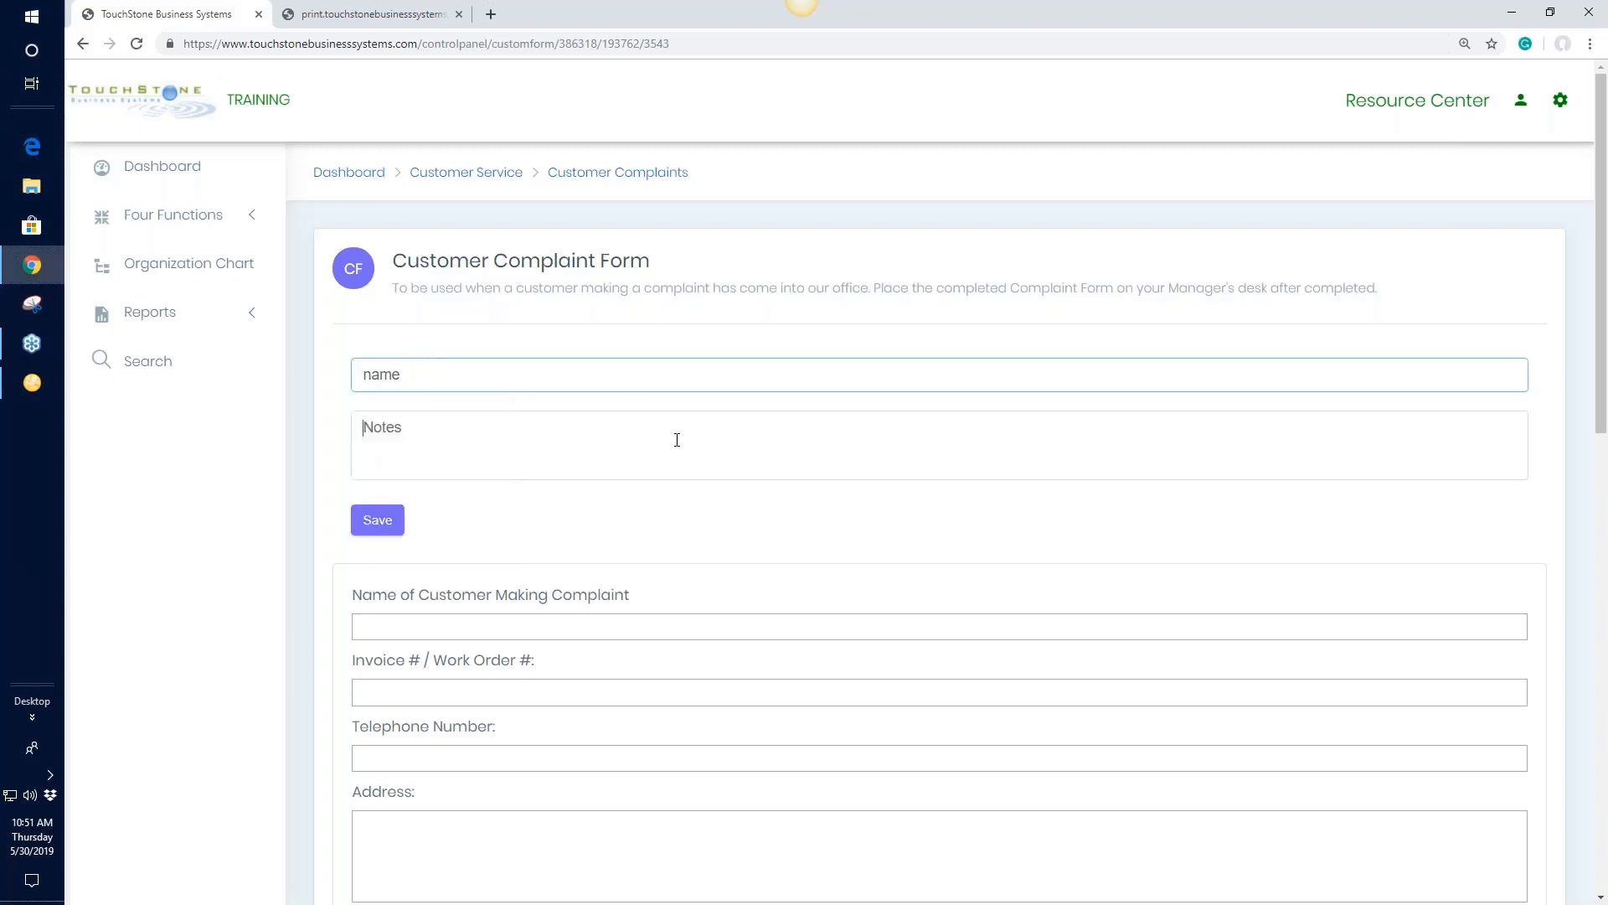
Step: Fill in the complaining customer's name and the invoice or work order number on the form
{"action": "left_click", "coordinate": [424, 628]}
{"action": "type", "text": "Shannon"}
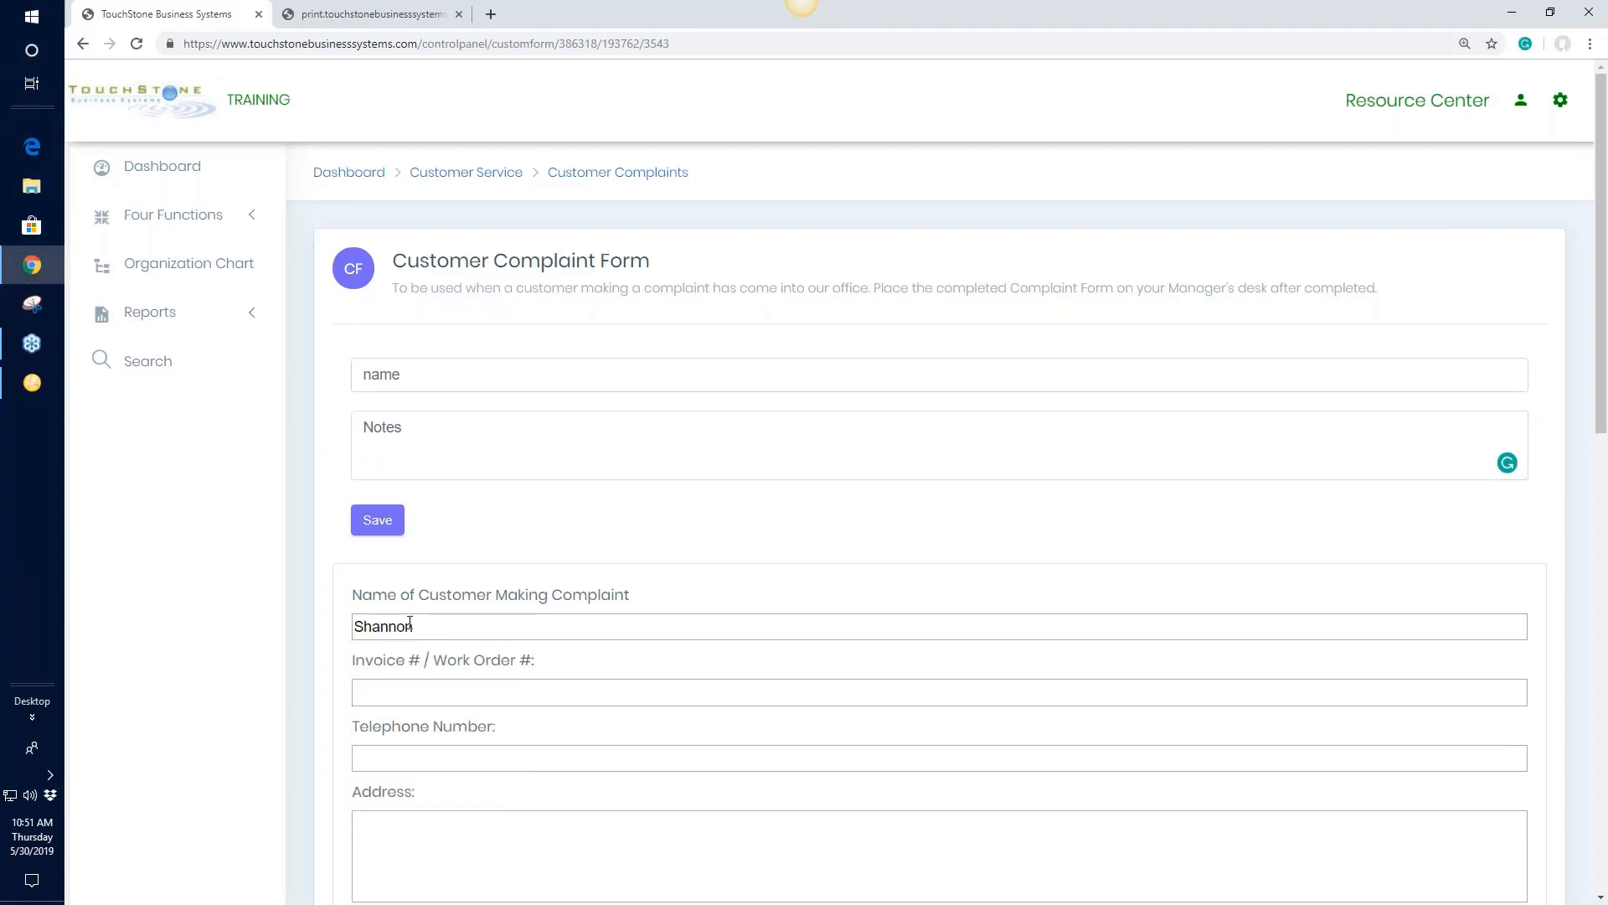
{"action": "left_click", "coordinate": [436, 689]}
{"action": "type", "text": "2549"}
{"action": "left_click", "coordinate": [442, 758]}
{"action": "left_click", "coordinate": [727, 732]}
{"action": "scroll", "coordinate": [732, 729], "scroll_direction": "down", "scroll_amount": 4}
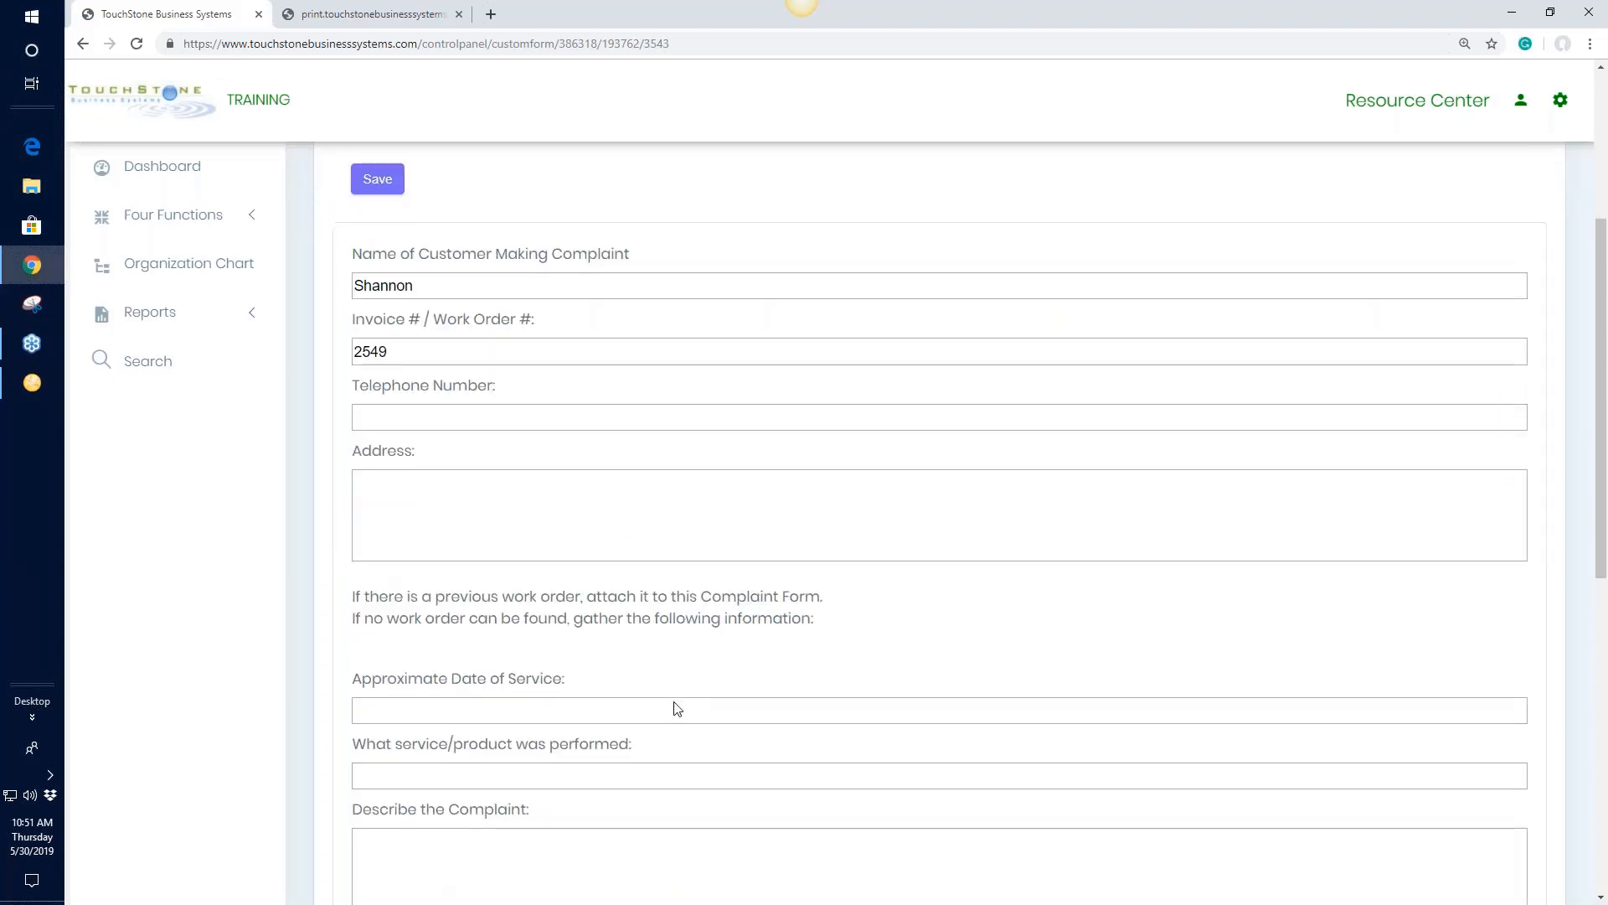
Step: Select answers A, B and C for the form's "question" item
{"action": "scroll", "coordinate": [674, 707], "scroll_direction": "down", "scroll_amount": 7}
{"action": "left_click", "coordinate": [361, 697]}
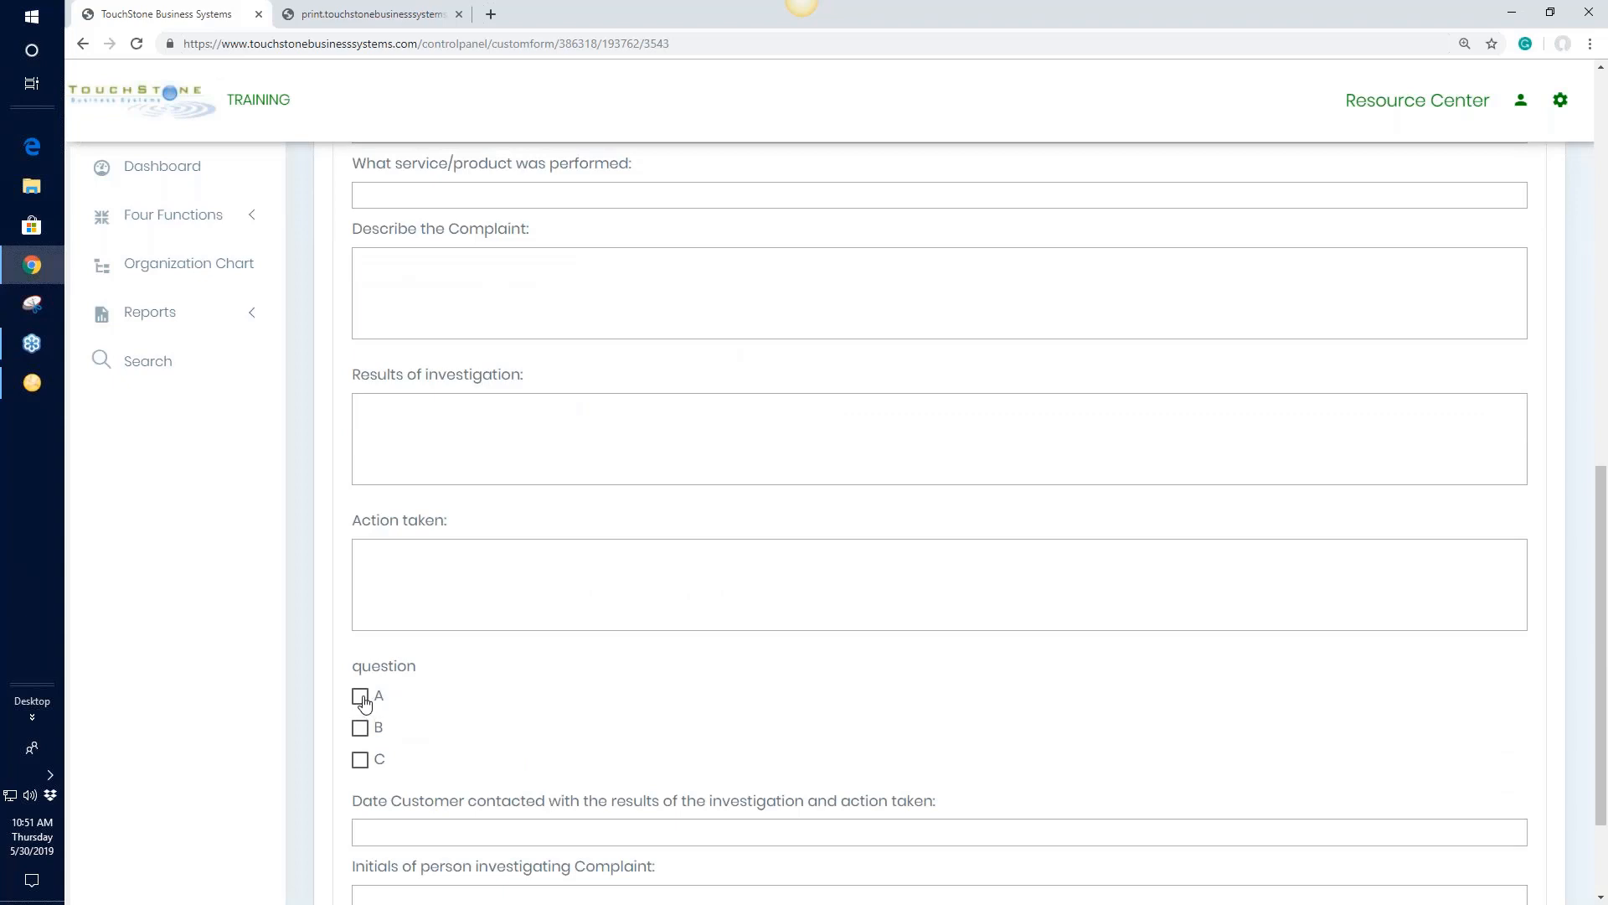
{"action": "left_click", "coordinate": [360, 727]}
{"action": "left_click", "coordinate": [361, 759]}
Step: Save the completed Customer Complaint Form and return to the Customer Complaints process tools
{"action": "scroll", "coordinate": [905, 754], "scroll_direction": "up", "scroll_amount": 8}
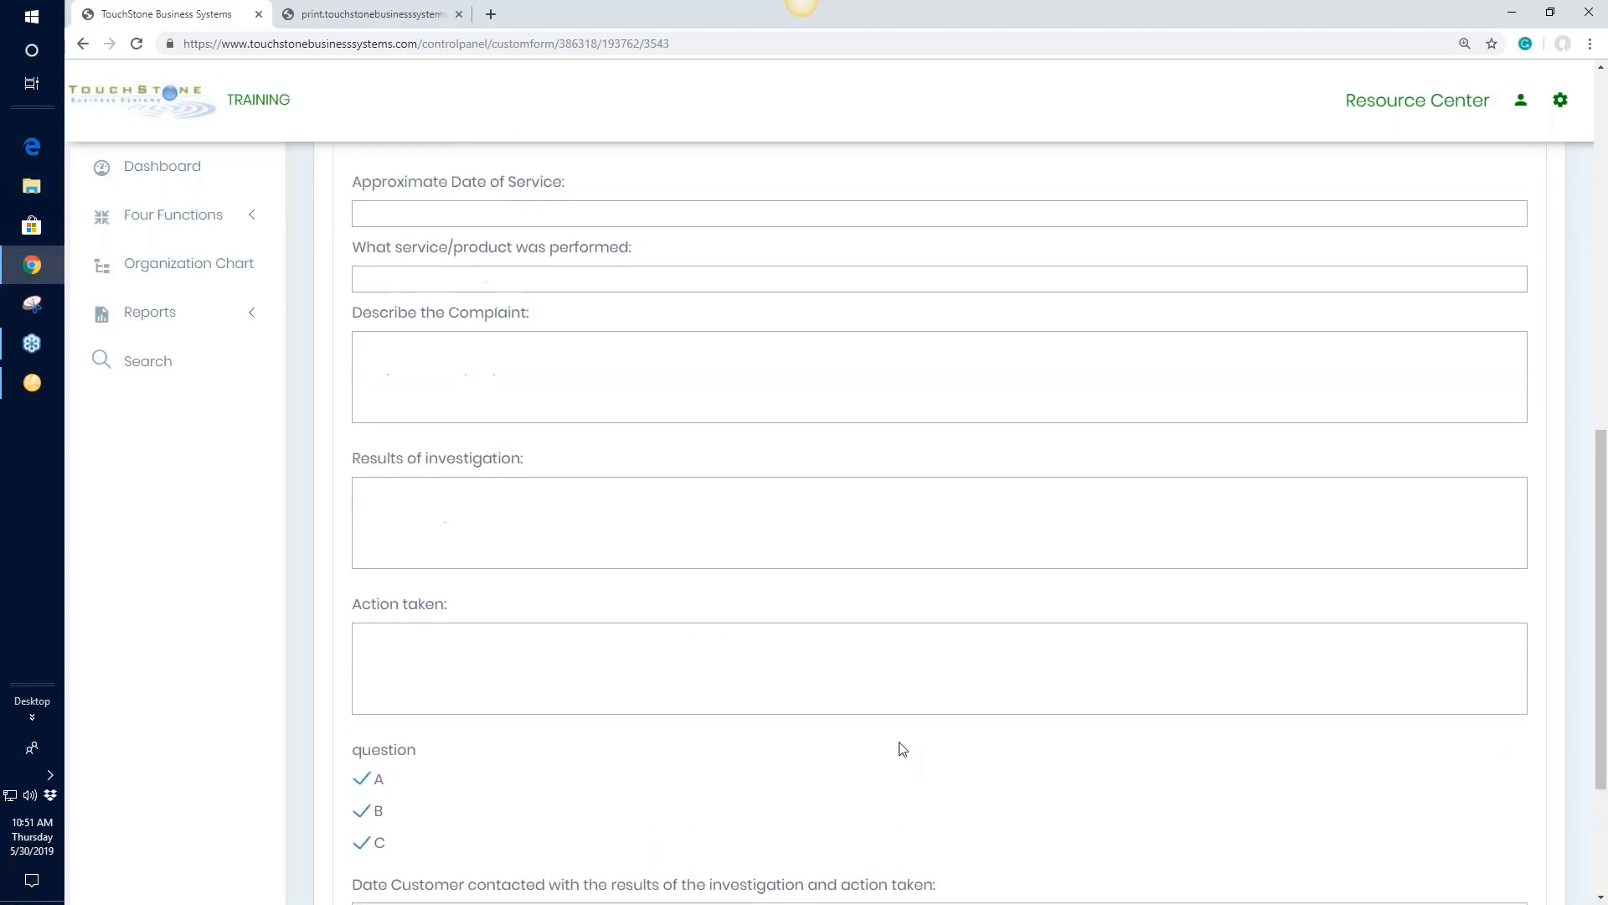
{"action": "left_click", "coordinate": [375, 349]}
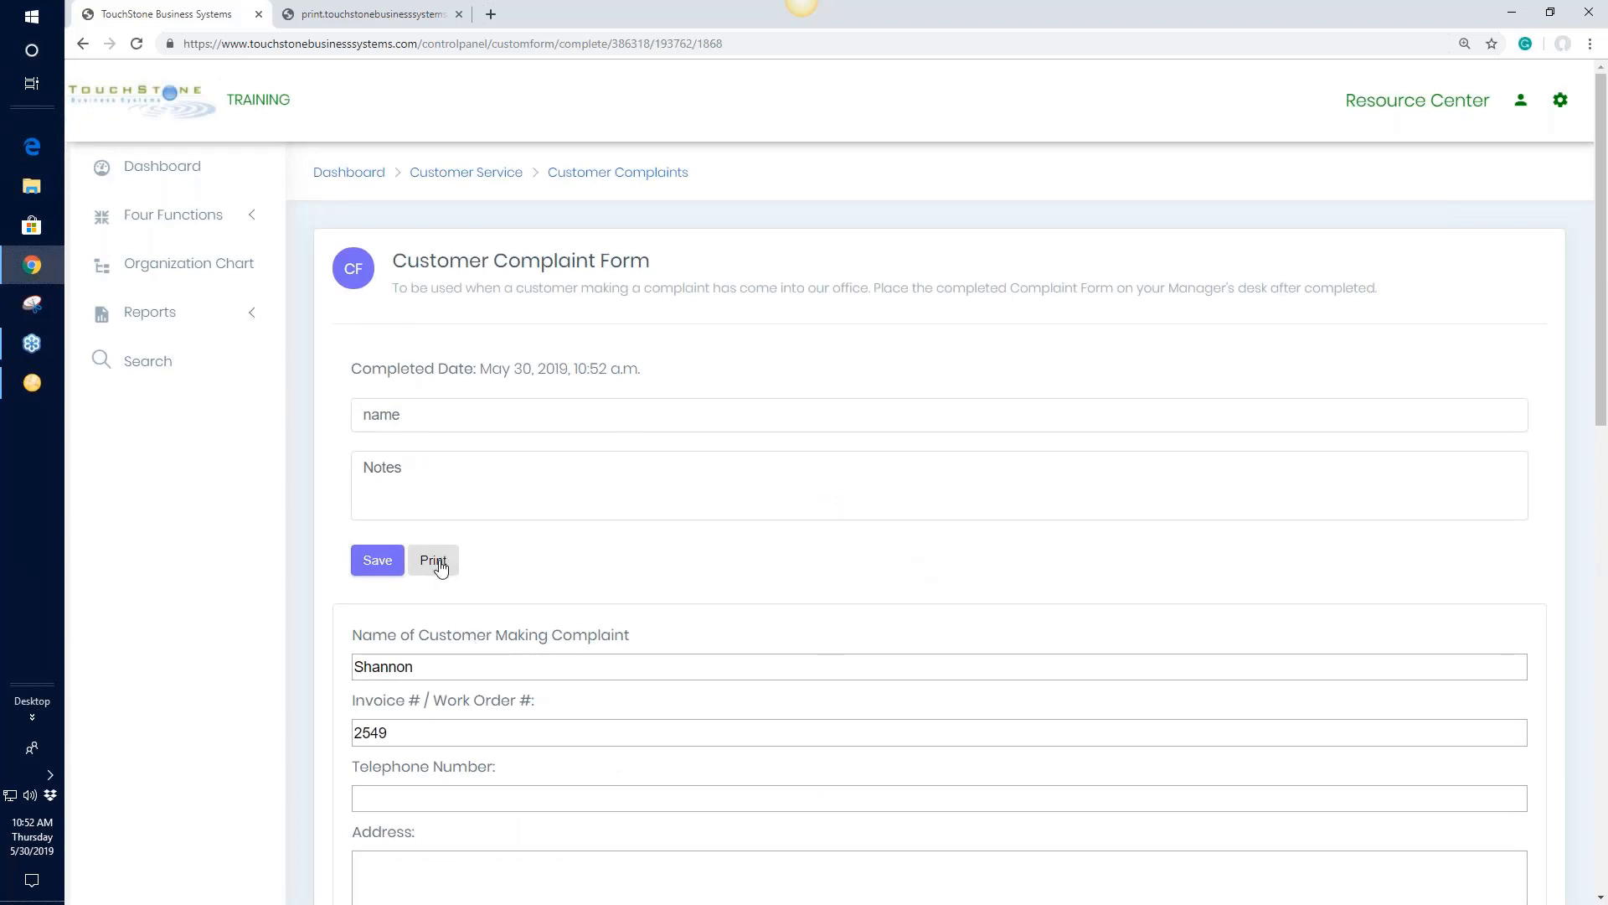
{"action": "left_click", "coordinate": [619, 180]}
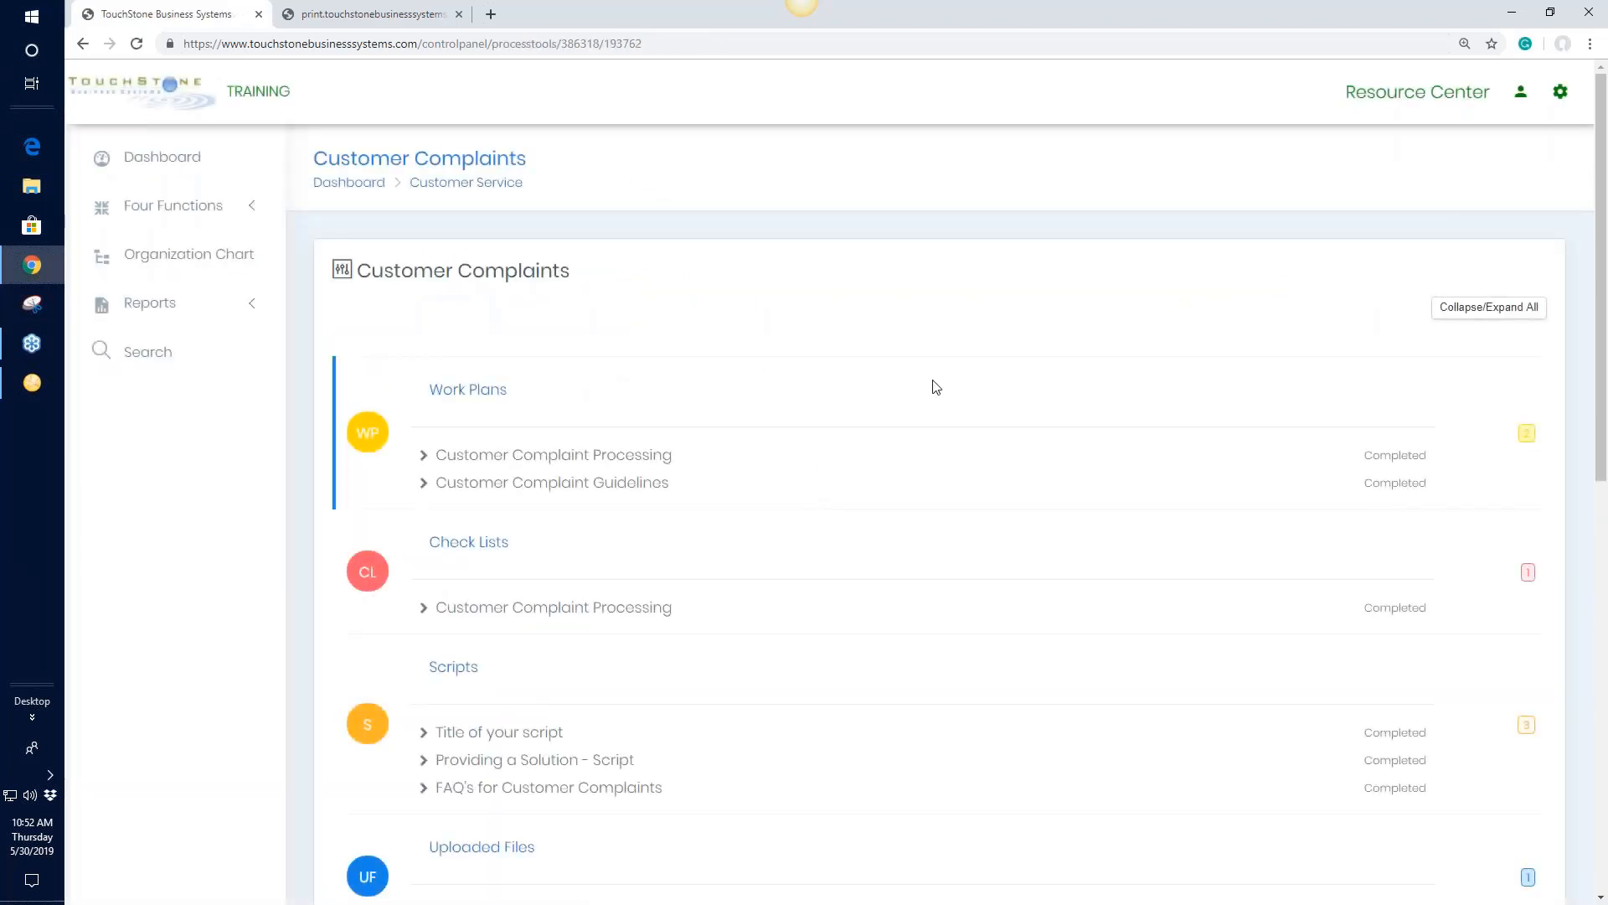
Step: Open the Customer Compliant New Employee Test, review its questions, and return to Customer Complaints
{"action": "scroll", "coordinate": [932, 386], "scroll_direction": "down", "scroll_amount": 1}
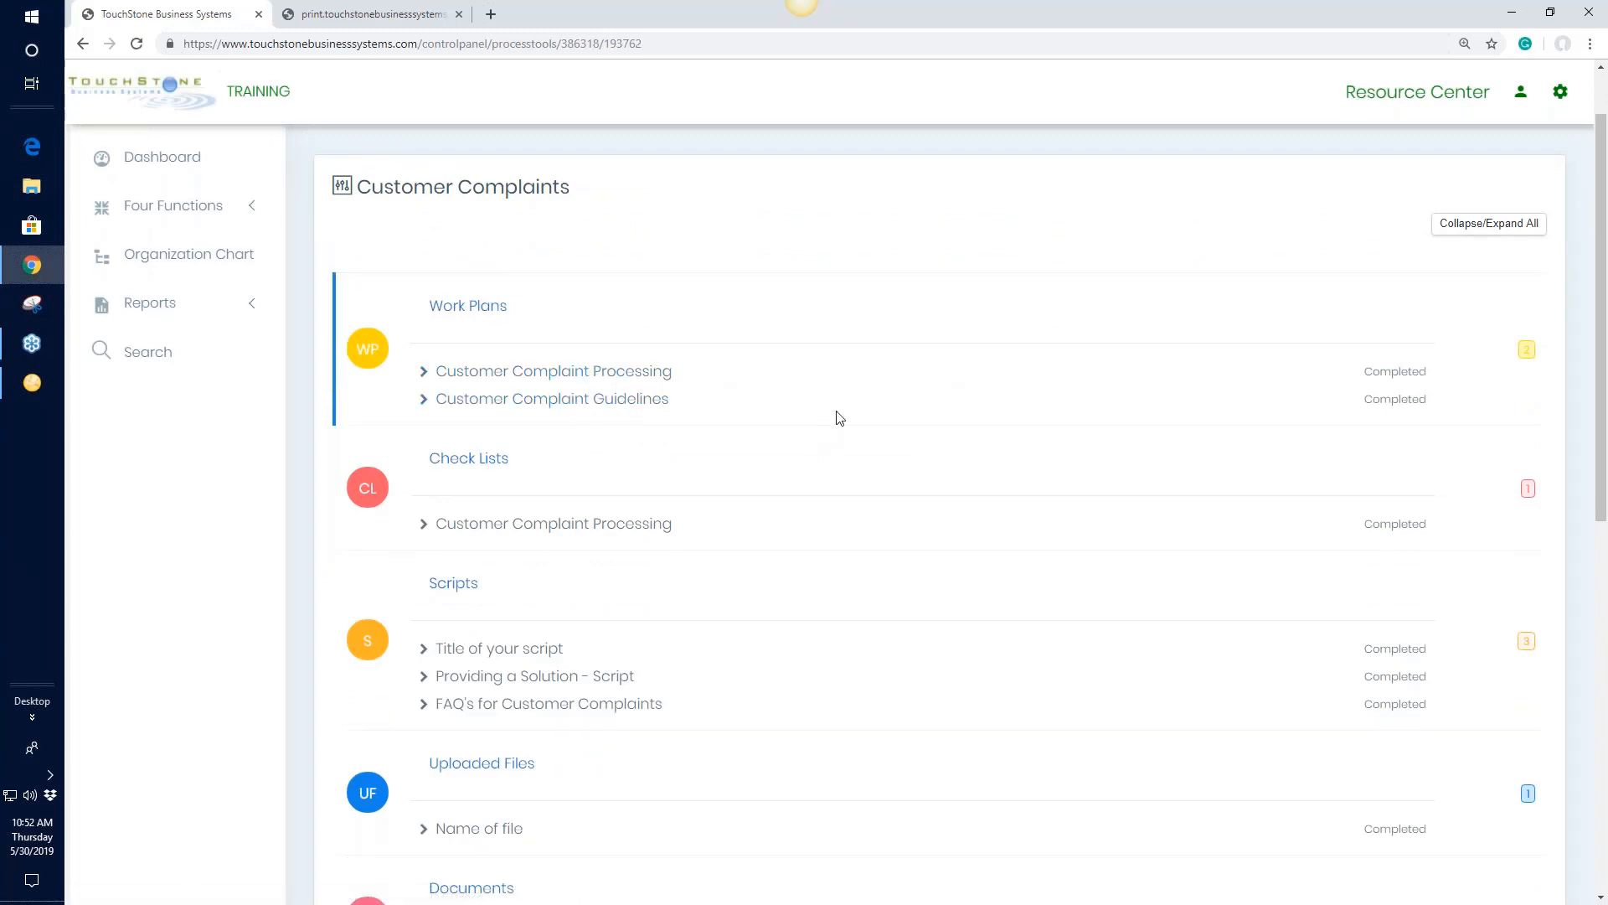
{"action": "scroll", "coordinate": [837, 417], "scroll_direction": "down", "scroll_amount": 7}
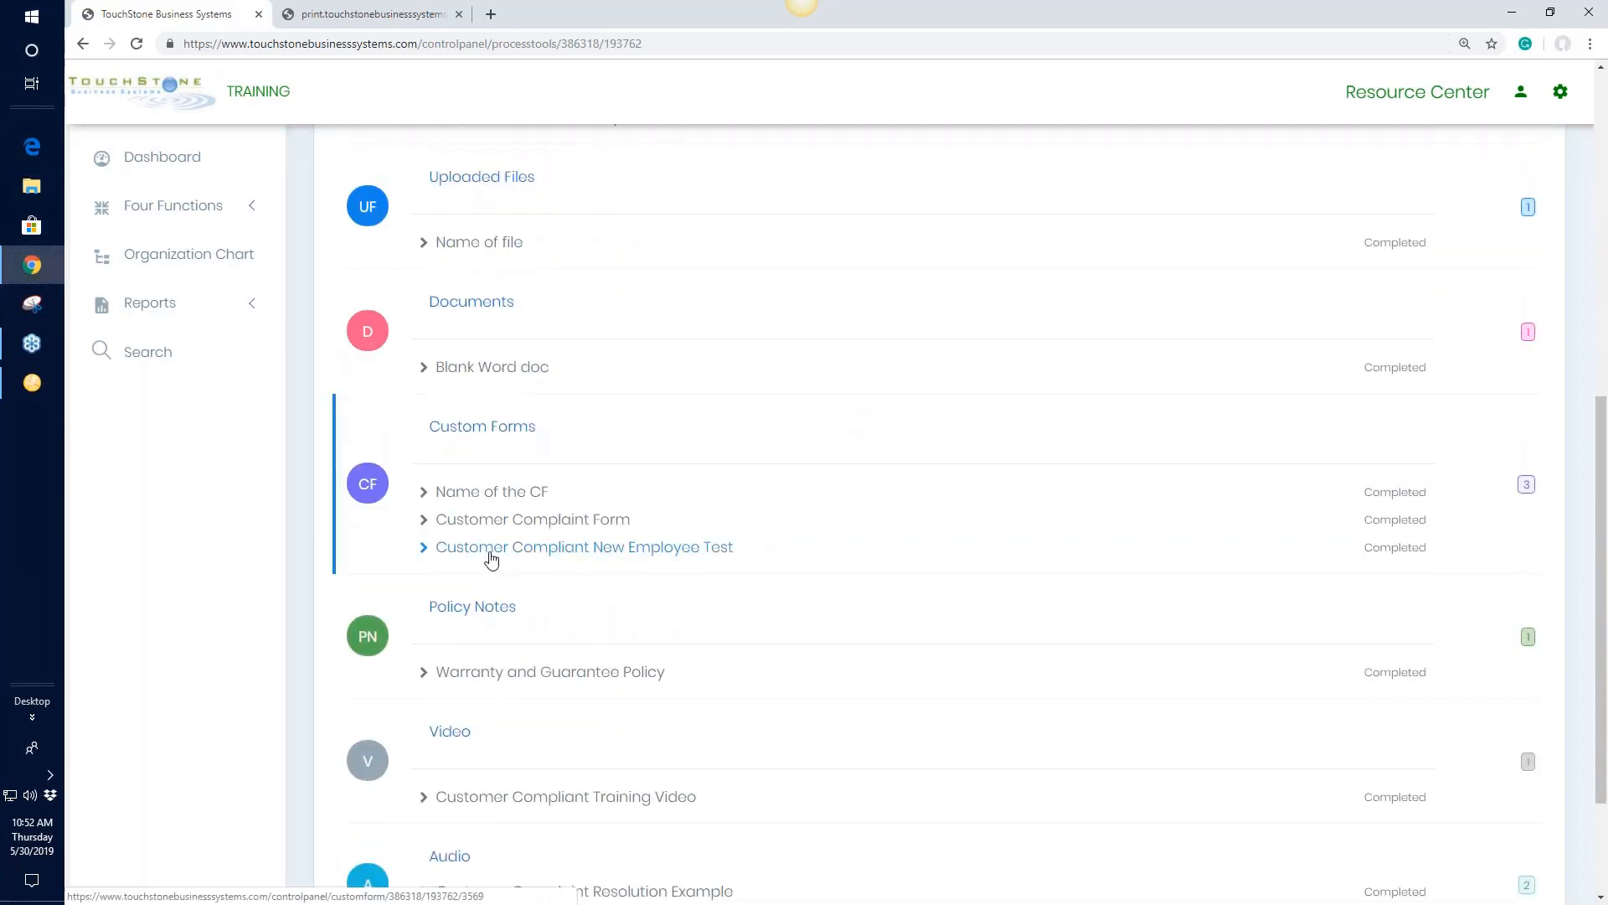
{"action": "left_click", "coordinate": [670, 555]}
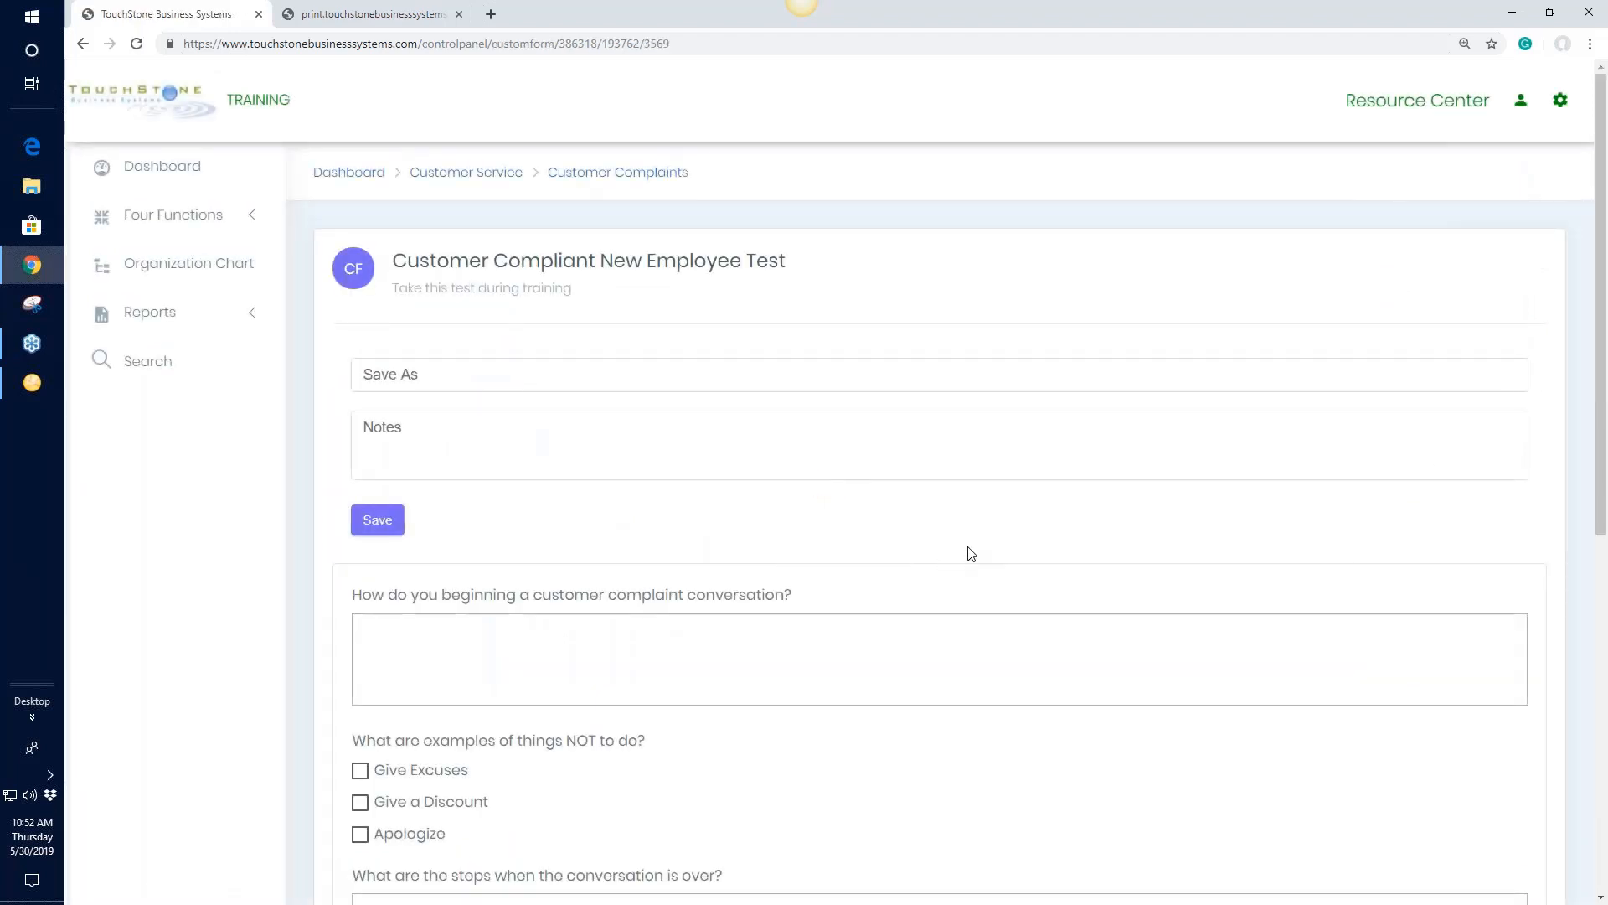
{"action": "scroll", "coordinate": [914, 614], "scroll_direction": "down", "scroll_amount": 2}
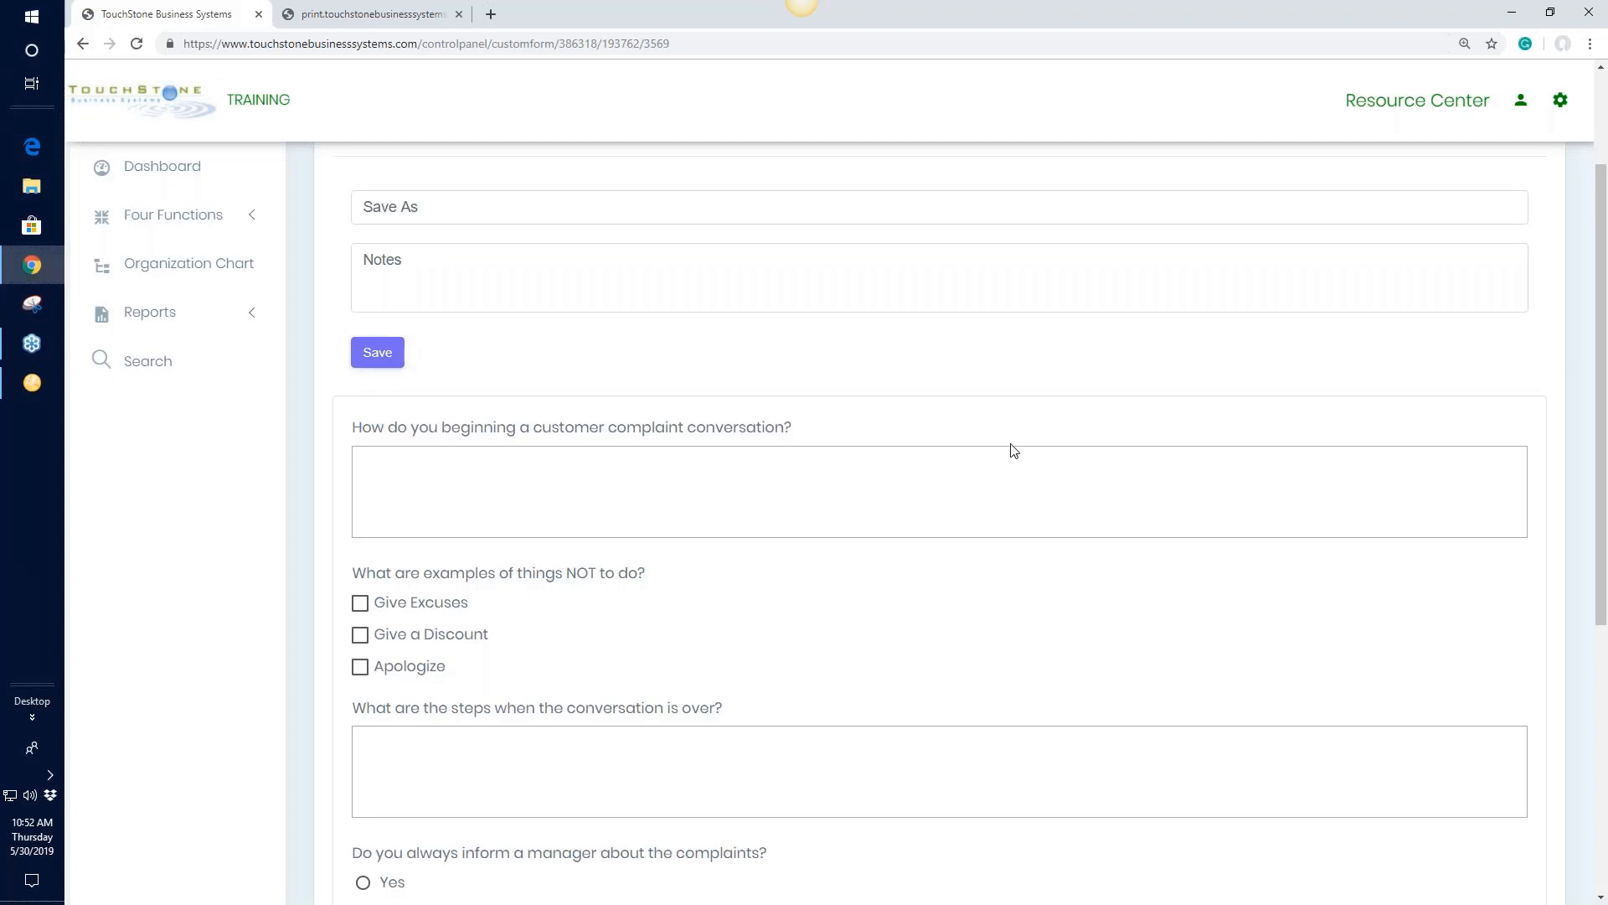
{"action": "scroll", "coordinate": [1035, 451], "scroll_direction": "up", "scroll_amount": 2}
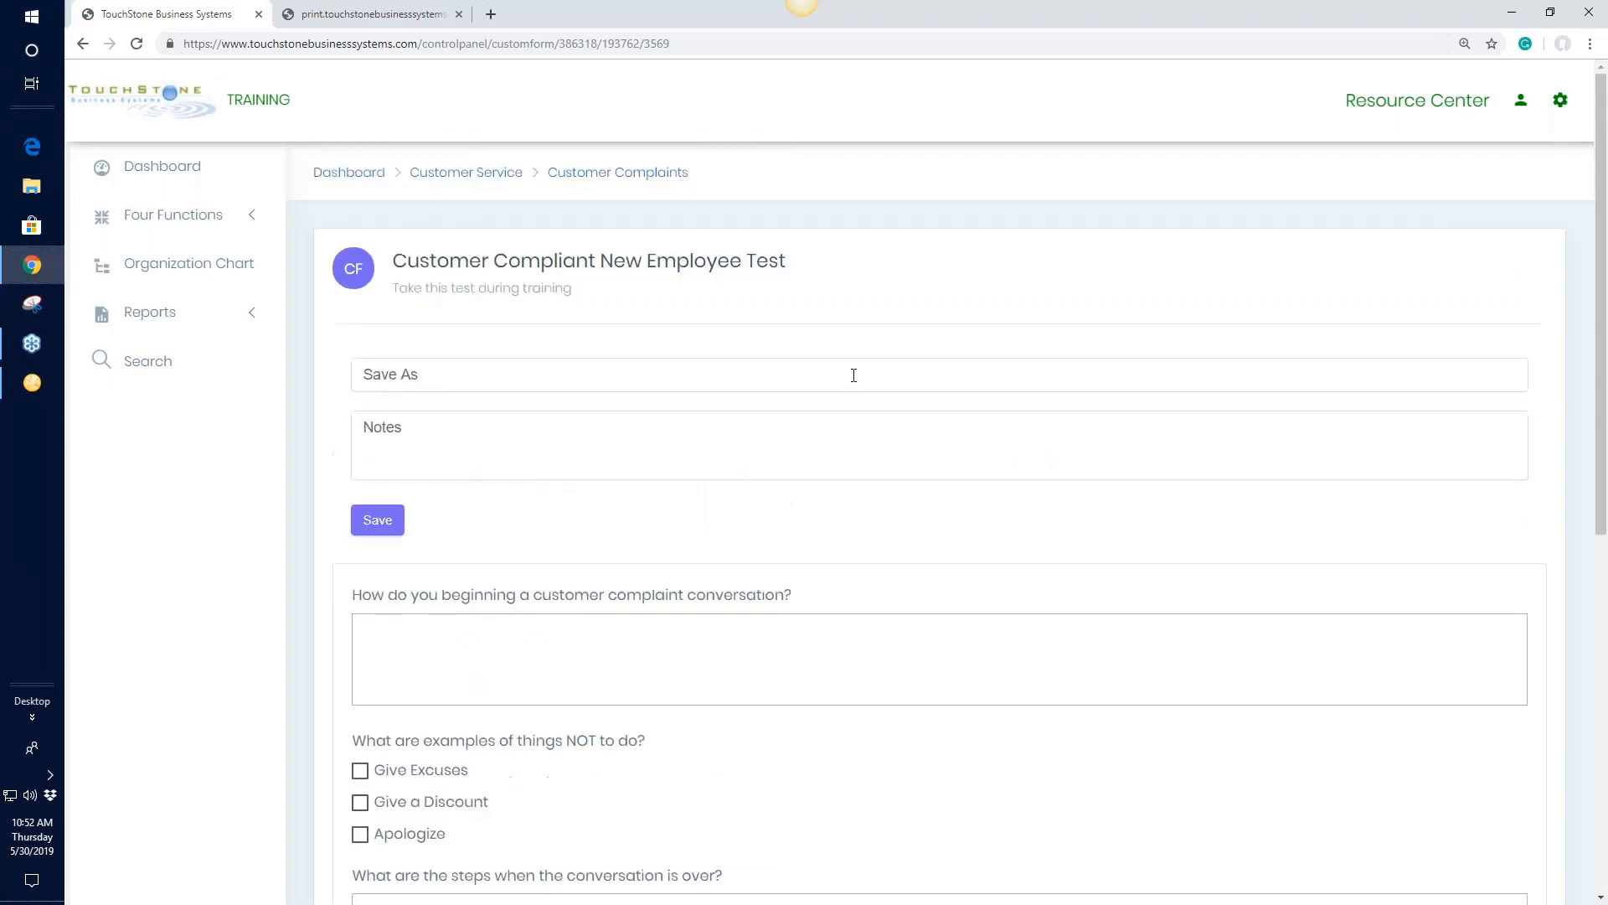
{"action": "left_click", "coordinate": [662, 171]}
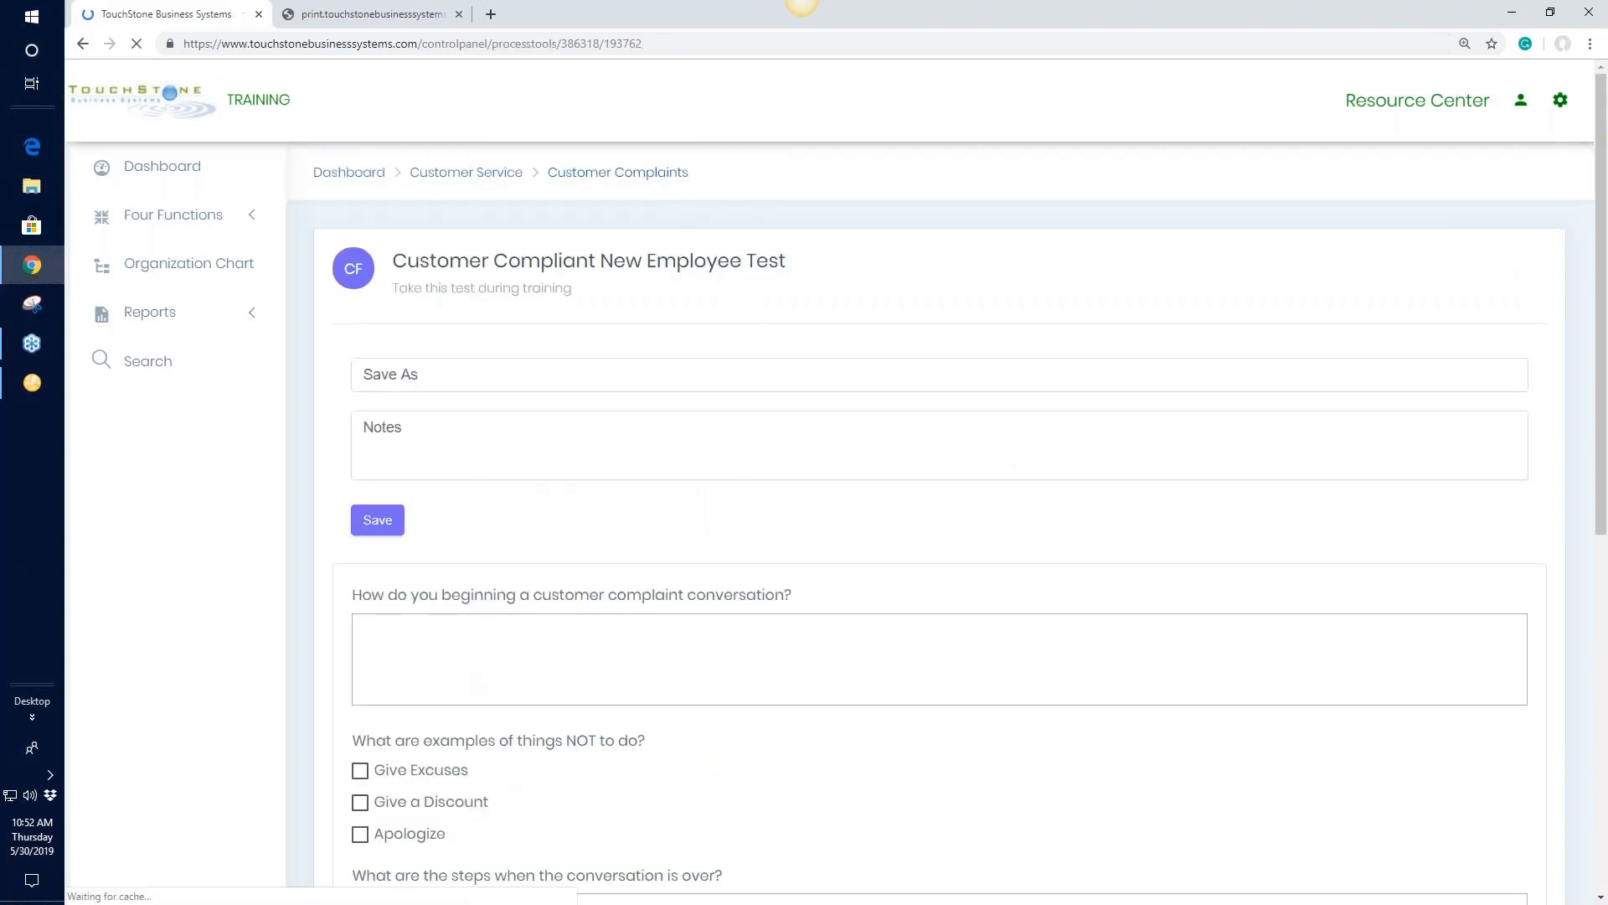
Step: Save a completed copy of the Warranty and Guarantee Policy note as "read agreed" and return to Customer Complaints
{"action": "scroll", "coordinate": [1004, 447], "scroll_direction": "down", "scroll_amount": 7}
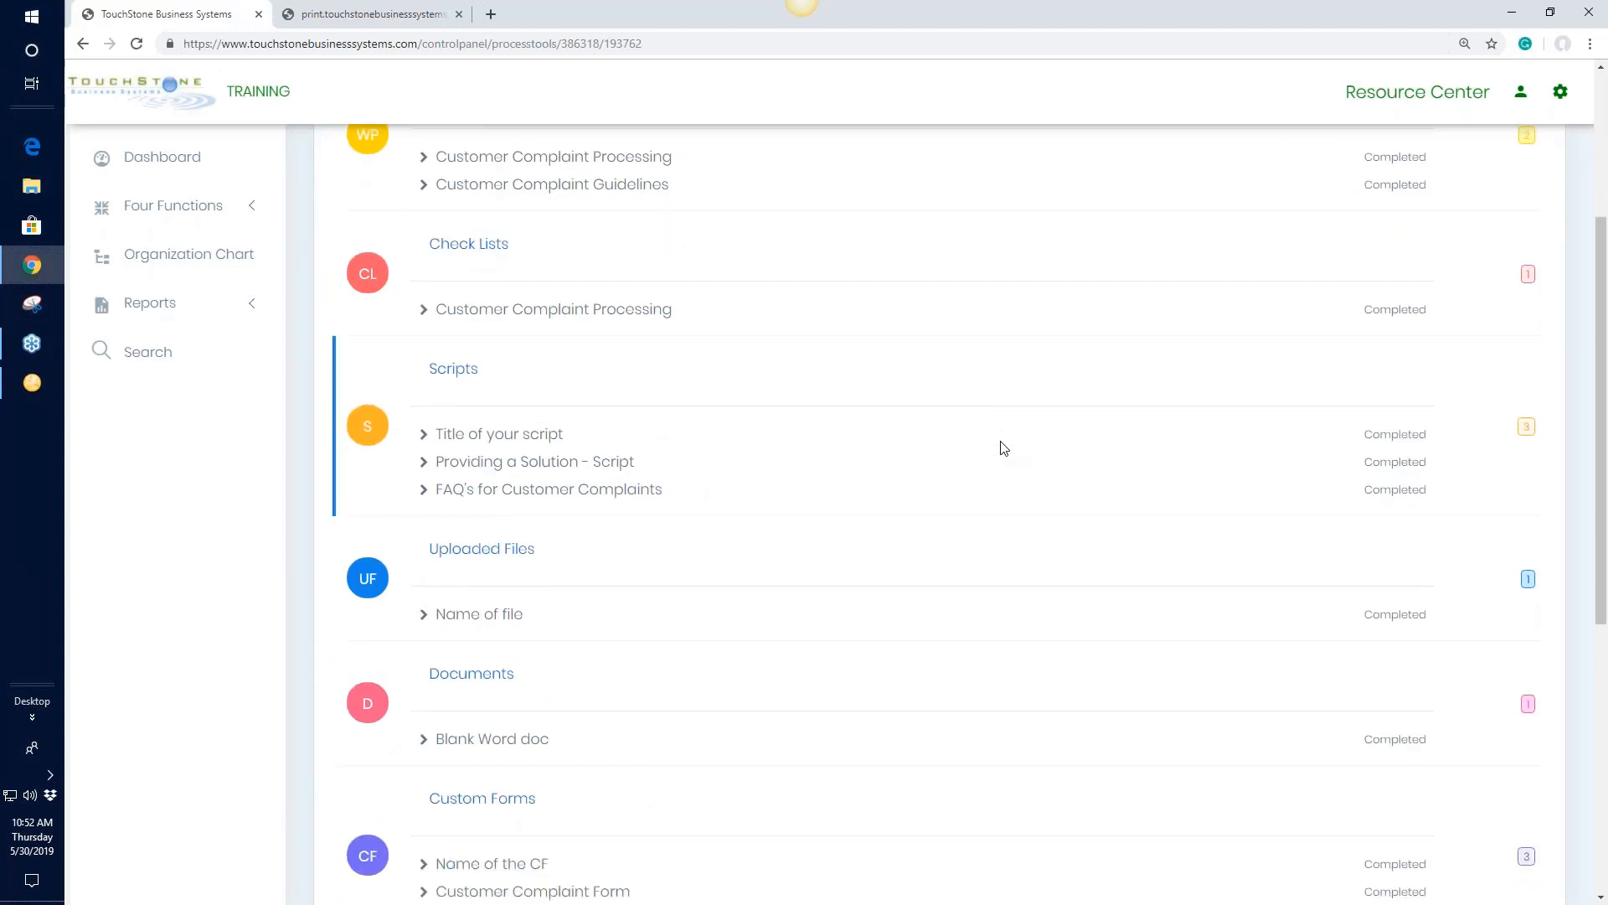
{"action": "scroll", "coordinate": [997, 449], "scroll_direction": "down", "scroll_amount": 3}
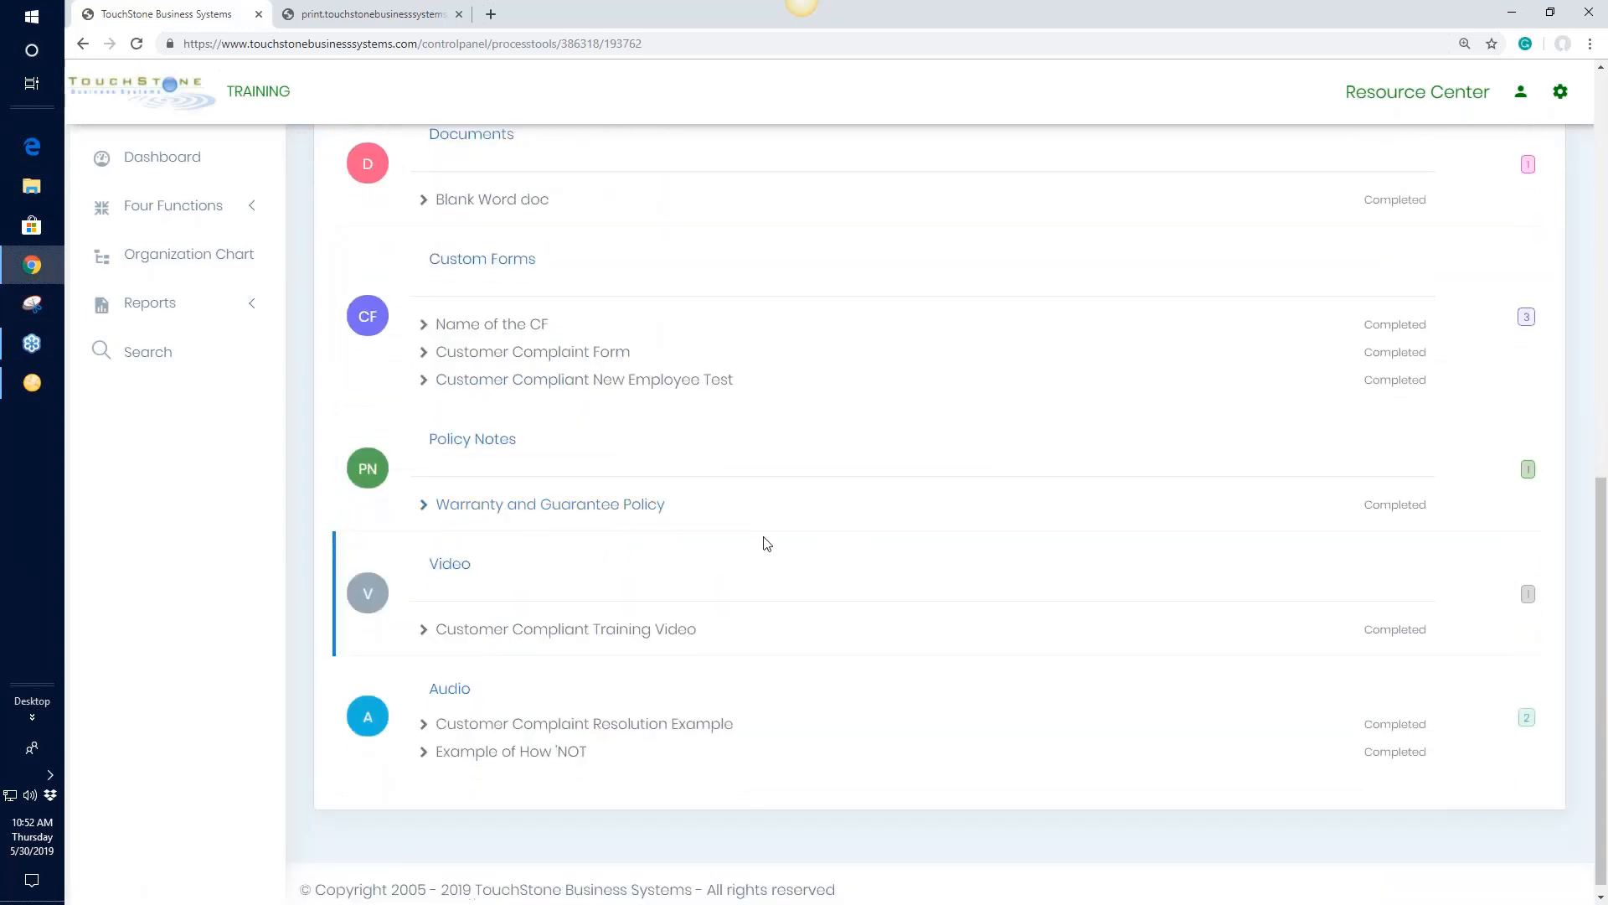
{"action": "left_click", "coordinate": [591, 511]}
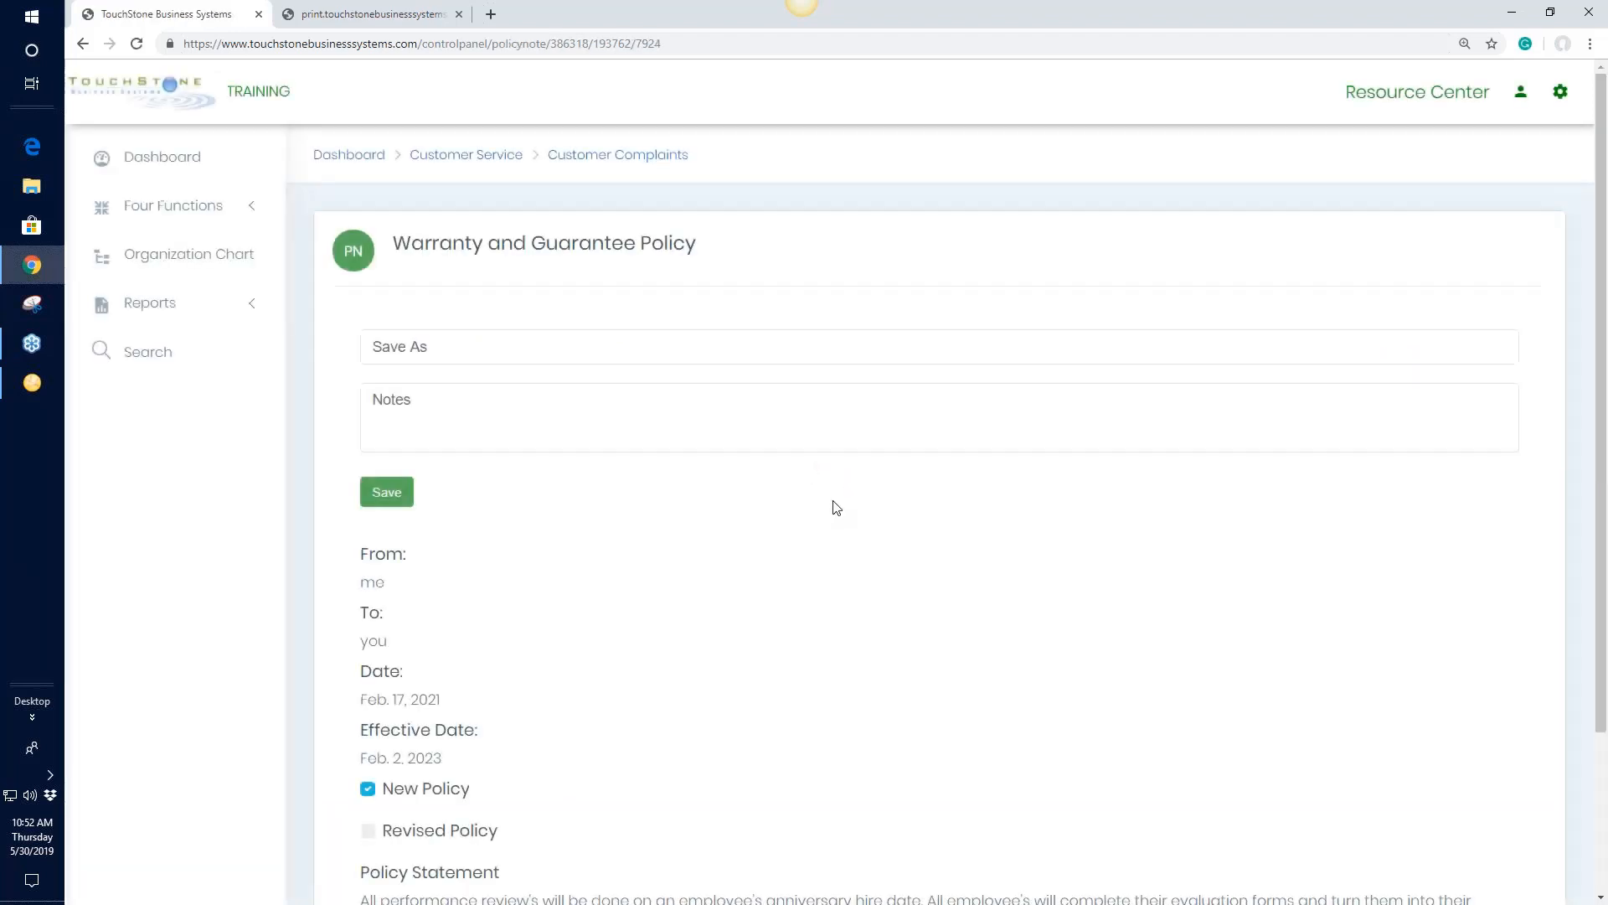
{"action": "left_click", "coordinate": [415, 343]}
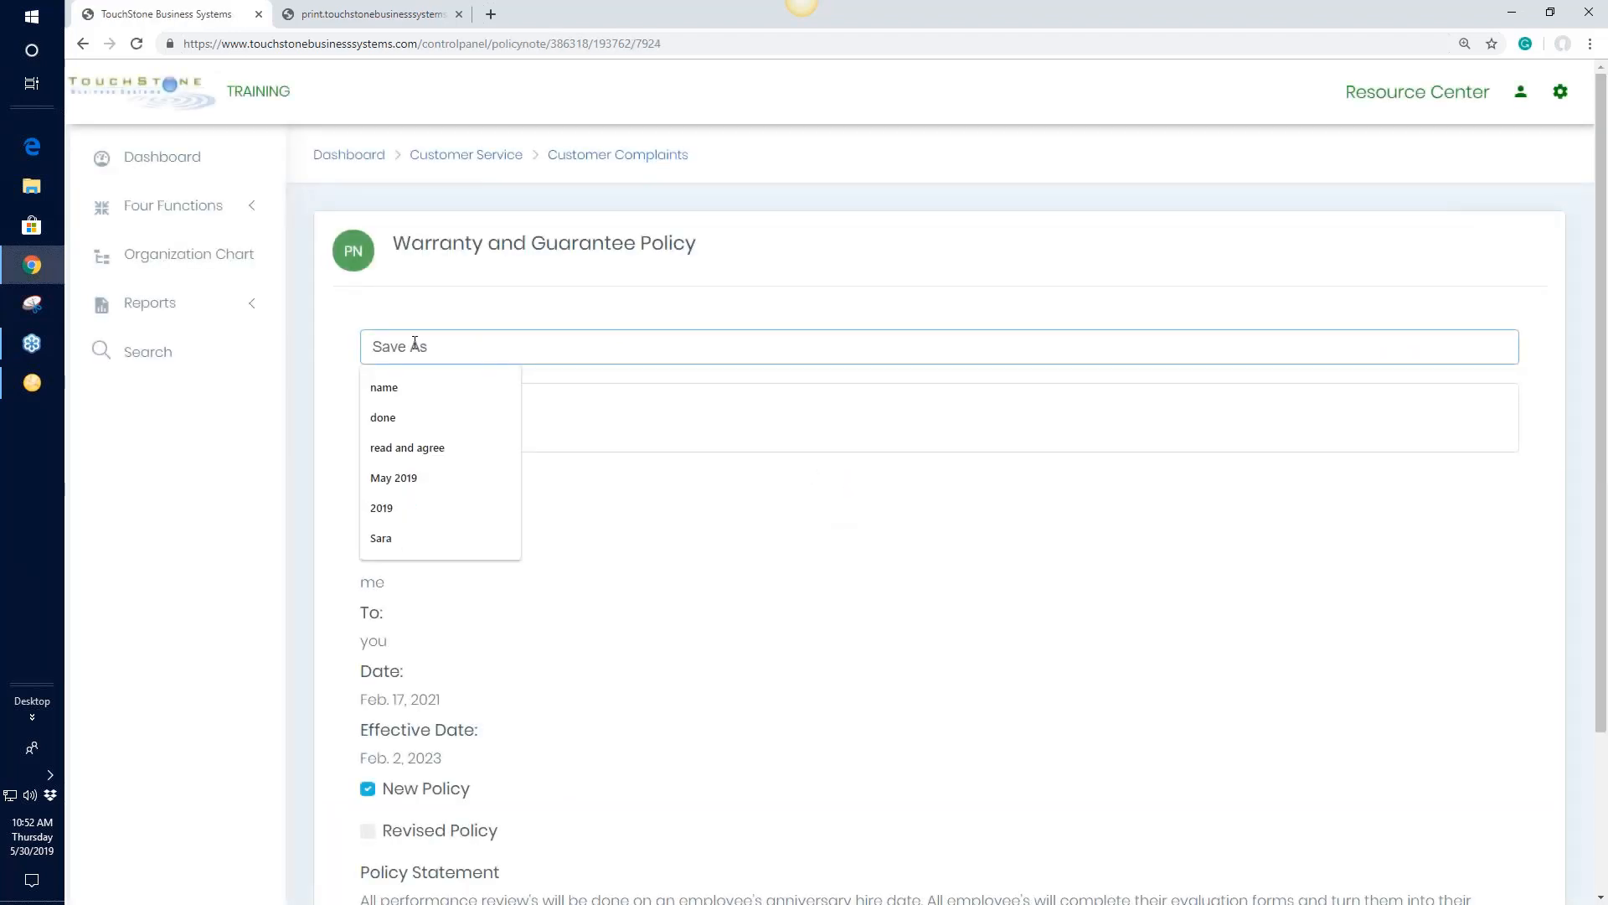
{"action": "type", "text": "read agreed"}
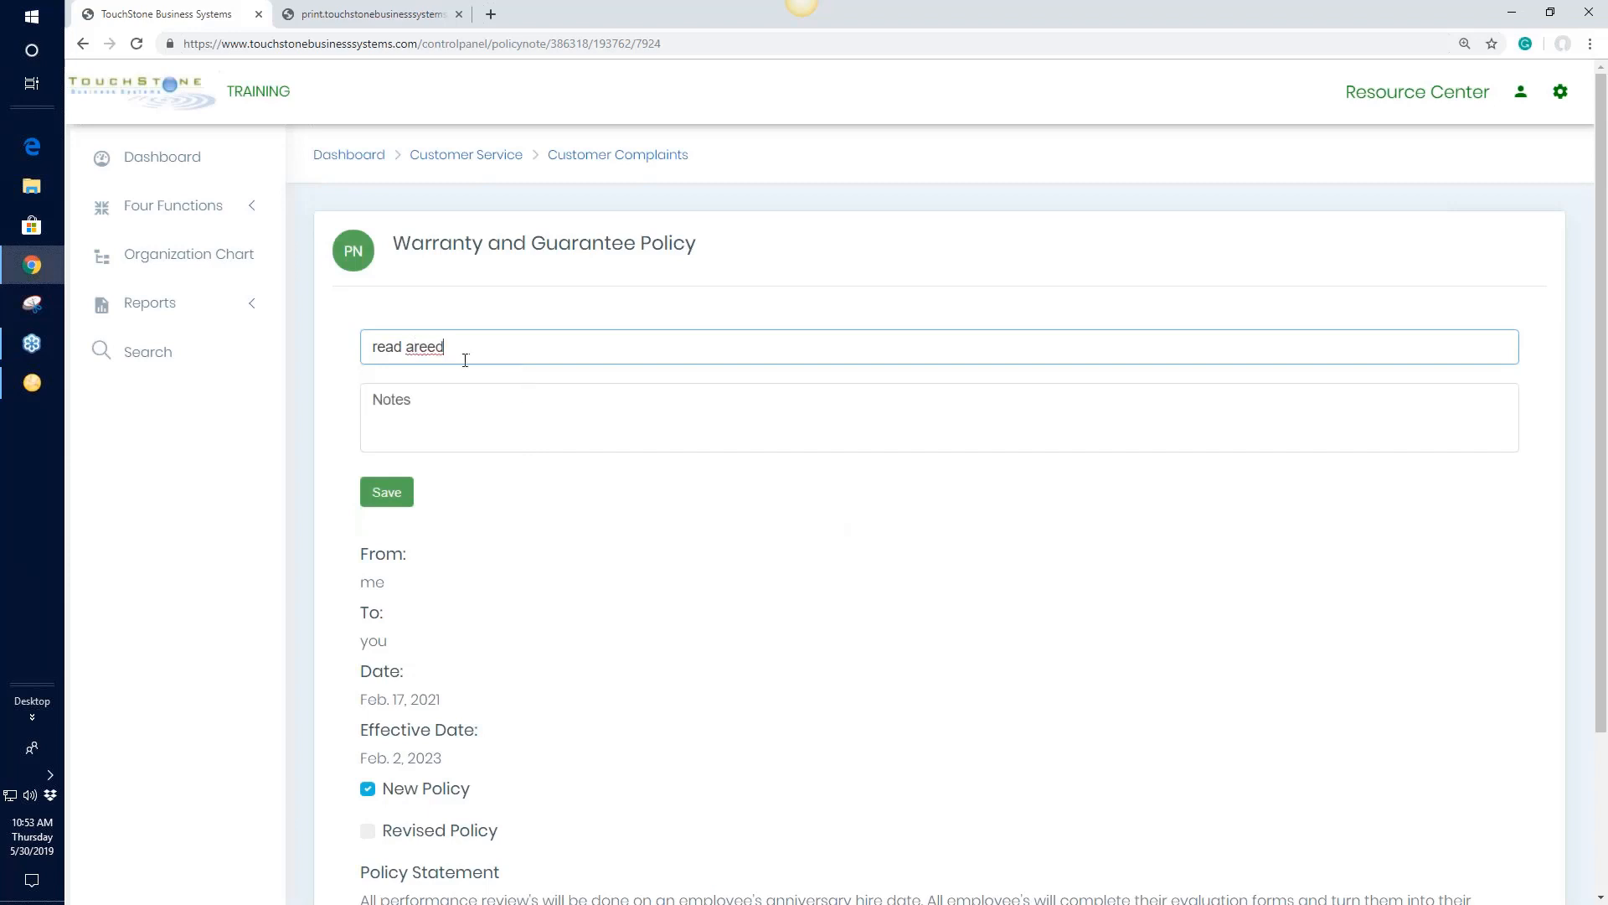
{"action": "right_click", "coordinate": [432, 346]}
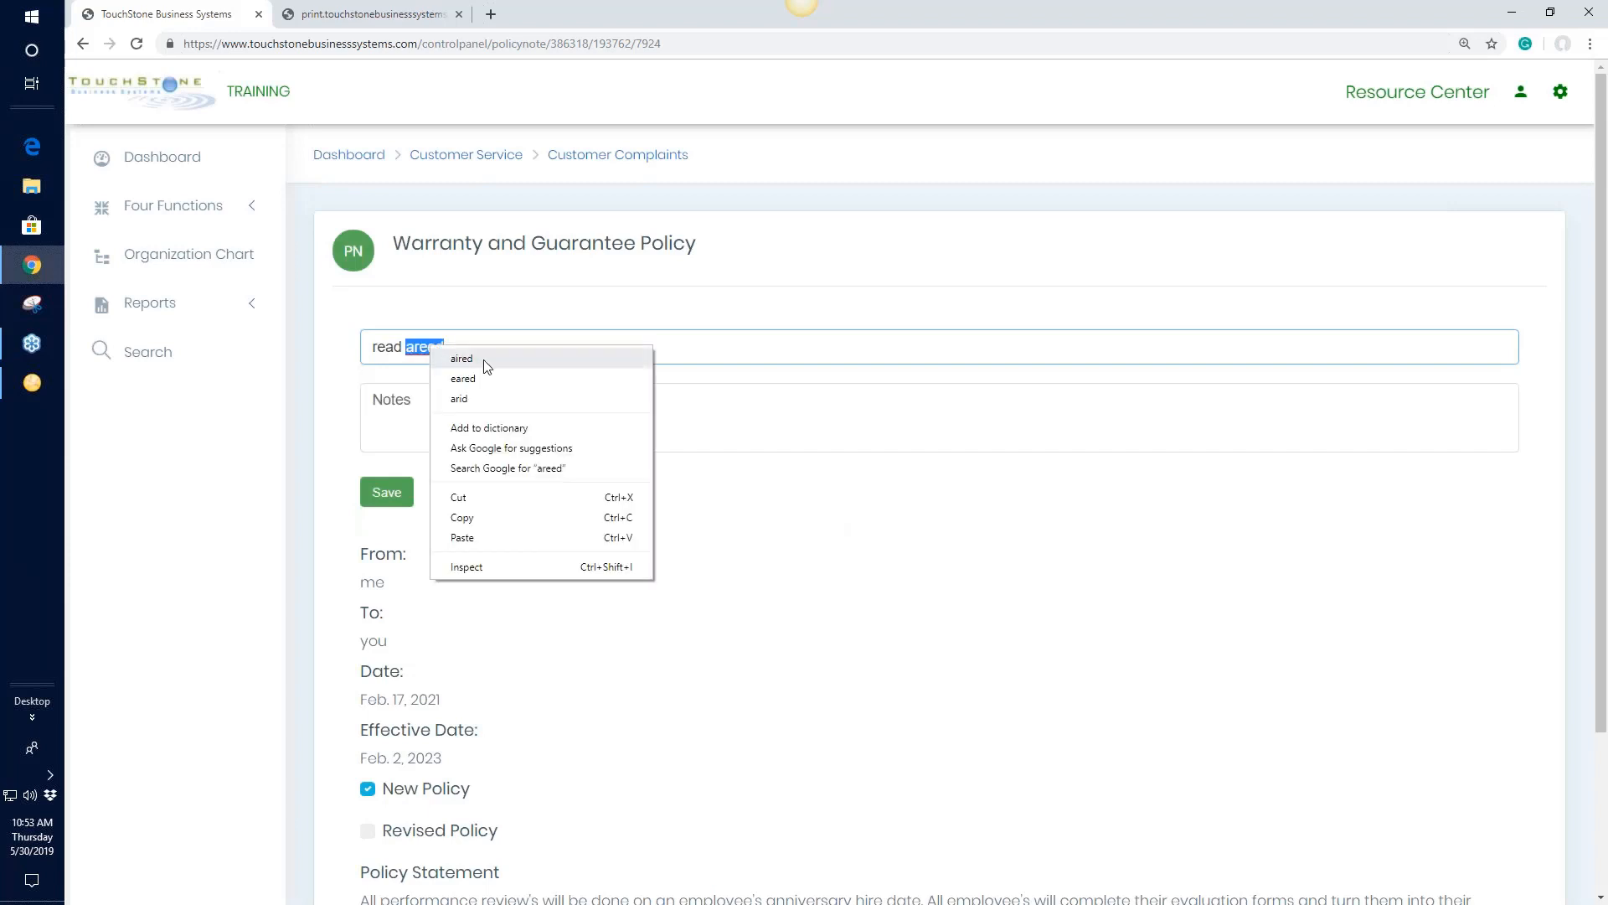
{"action": "left_click", "coordinate": [439, 359]}
{"action": "left_click_drag", "start_coordinate": [438, 345], "coordinate": [416, 346]}
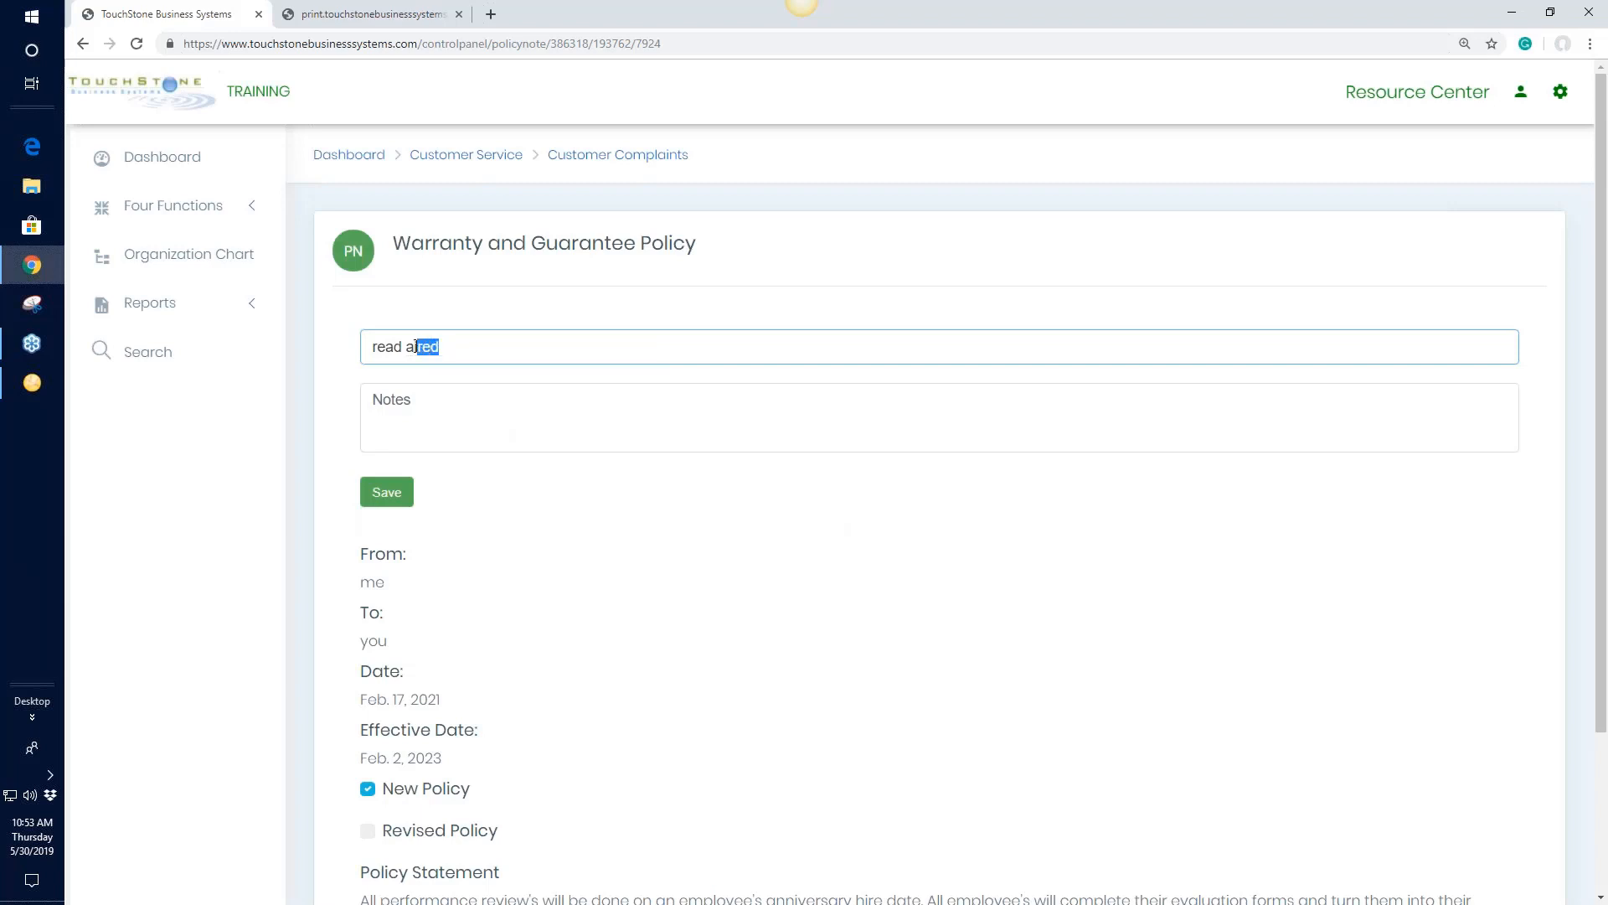
{"action": "type", "text": "greed"}
{"action": "left_click", "coordinate": [389, 500]}
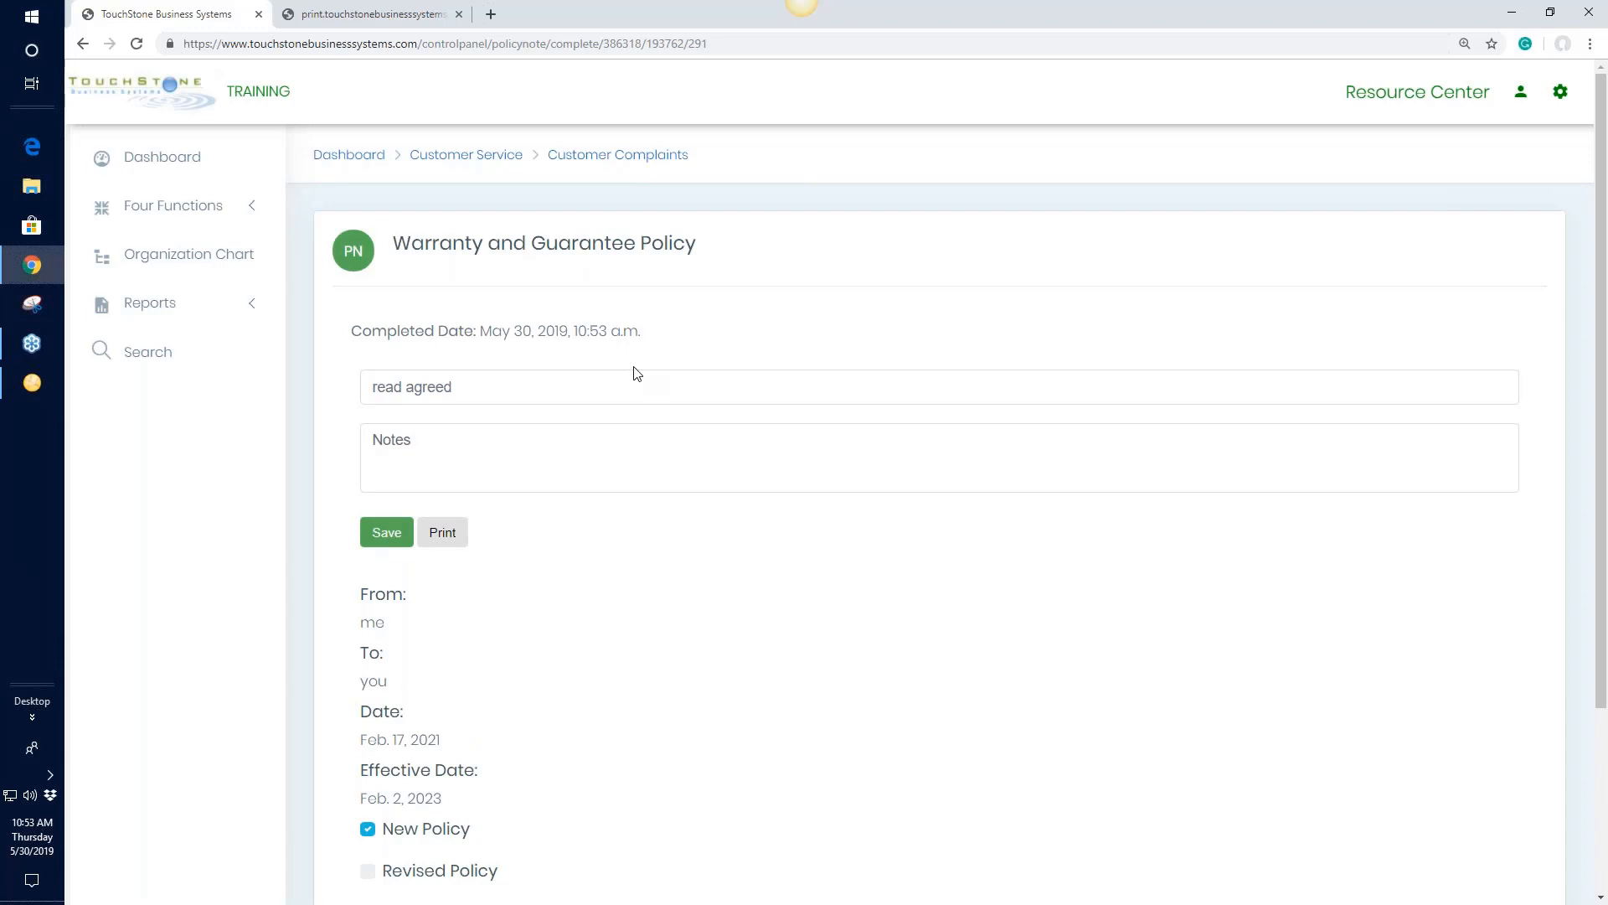
{"action": "left_click", "coordinate": [614, 165]}
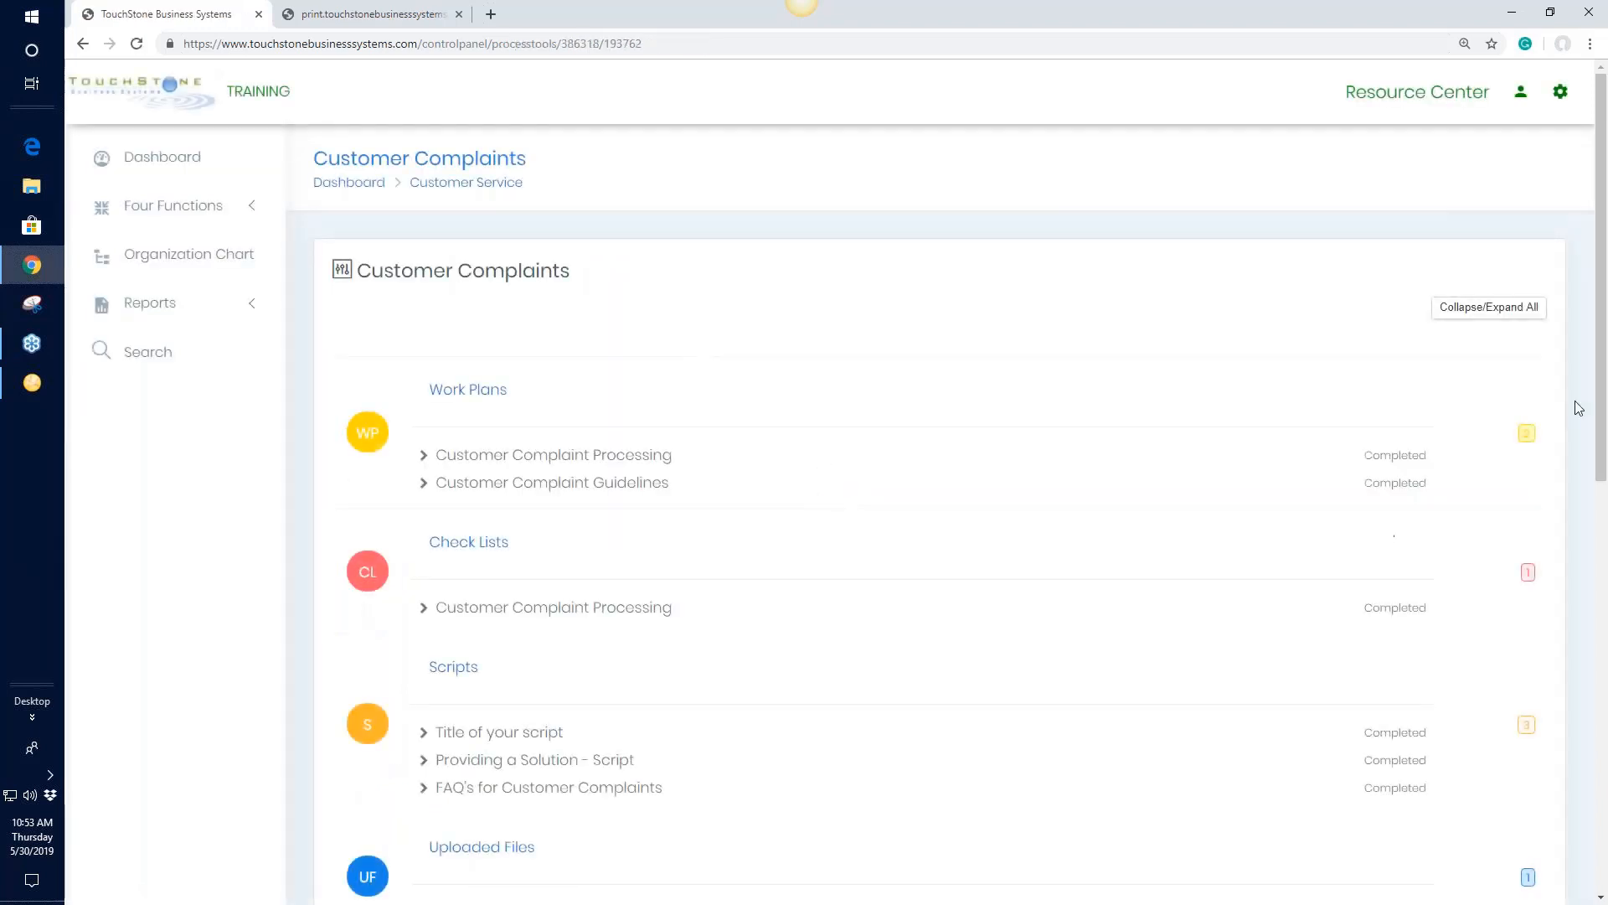
Step: Save the Customer Compliant Training Video as completed without a title or notes, and return to Customer Complaints
{"action": "scroll", "coordinate": [1570, 403], "scroll_direction": "down", "scroll_amount": 3}
{"action": "scroll", "coordinate": [946, 503], "scroll_direction": "down", "scroll_amount": 7}
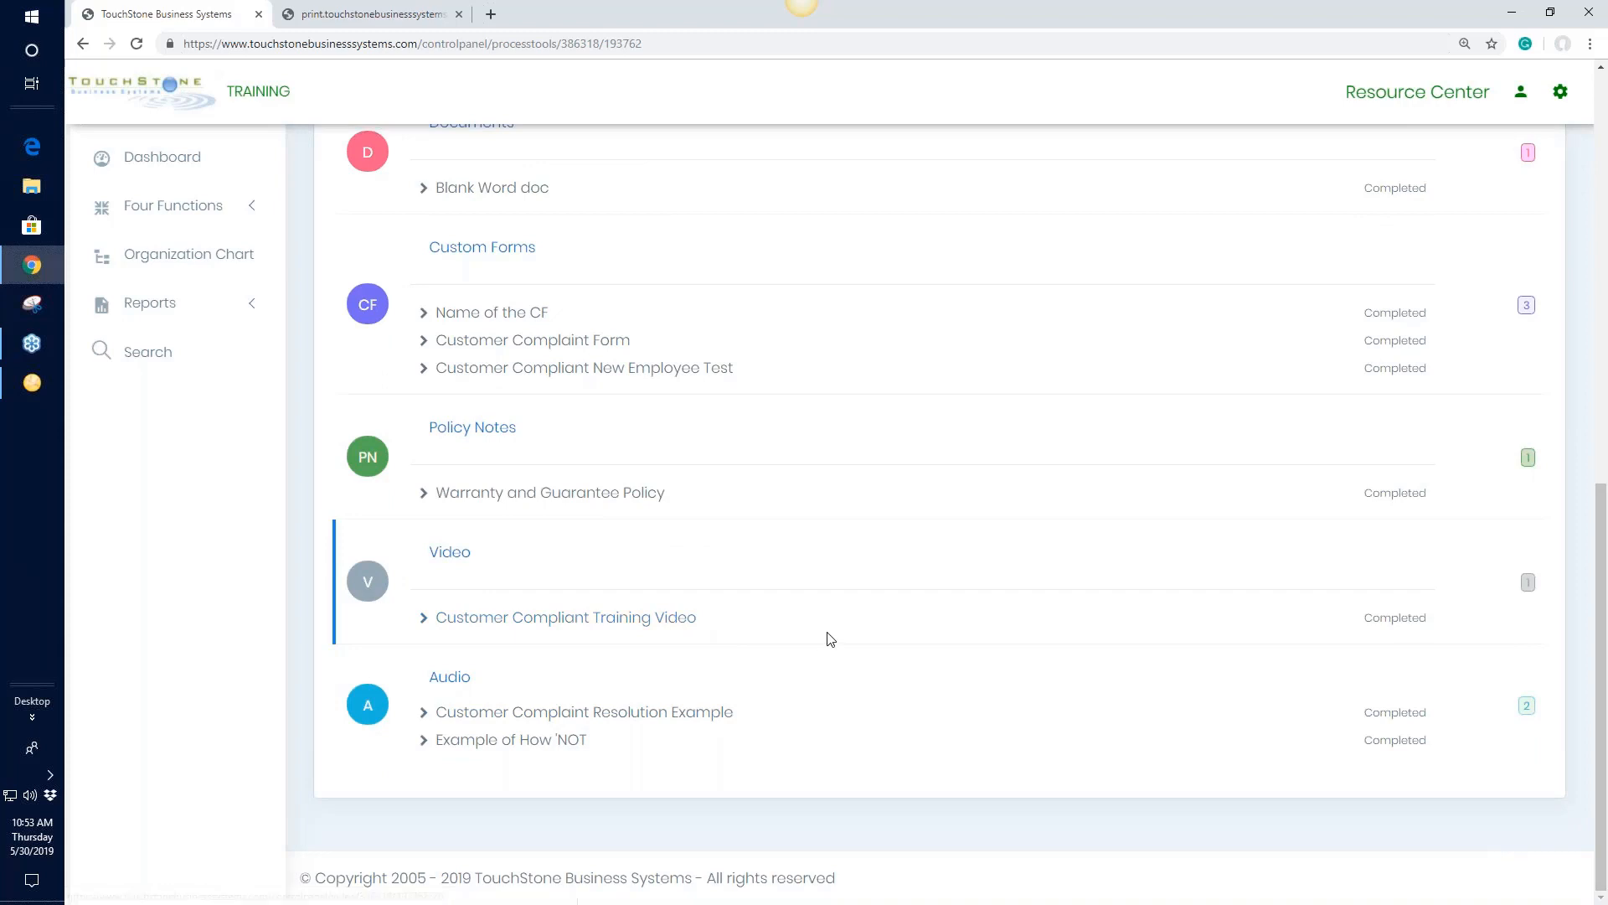
{"action": "left_click", "coordinate": [629, 620]}
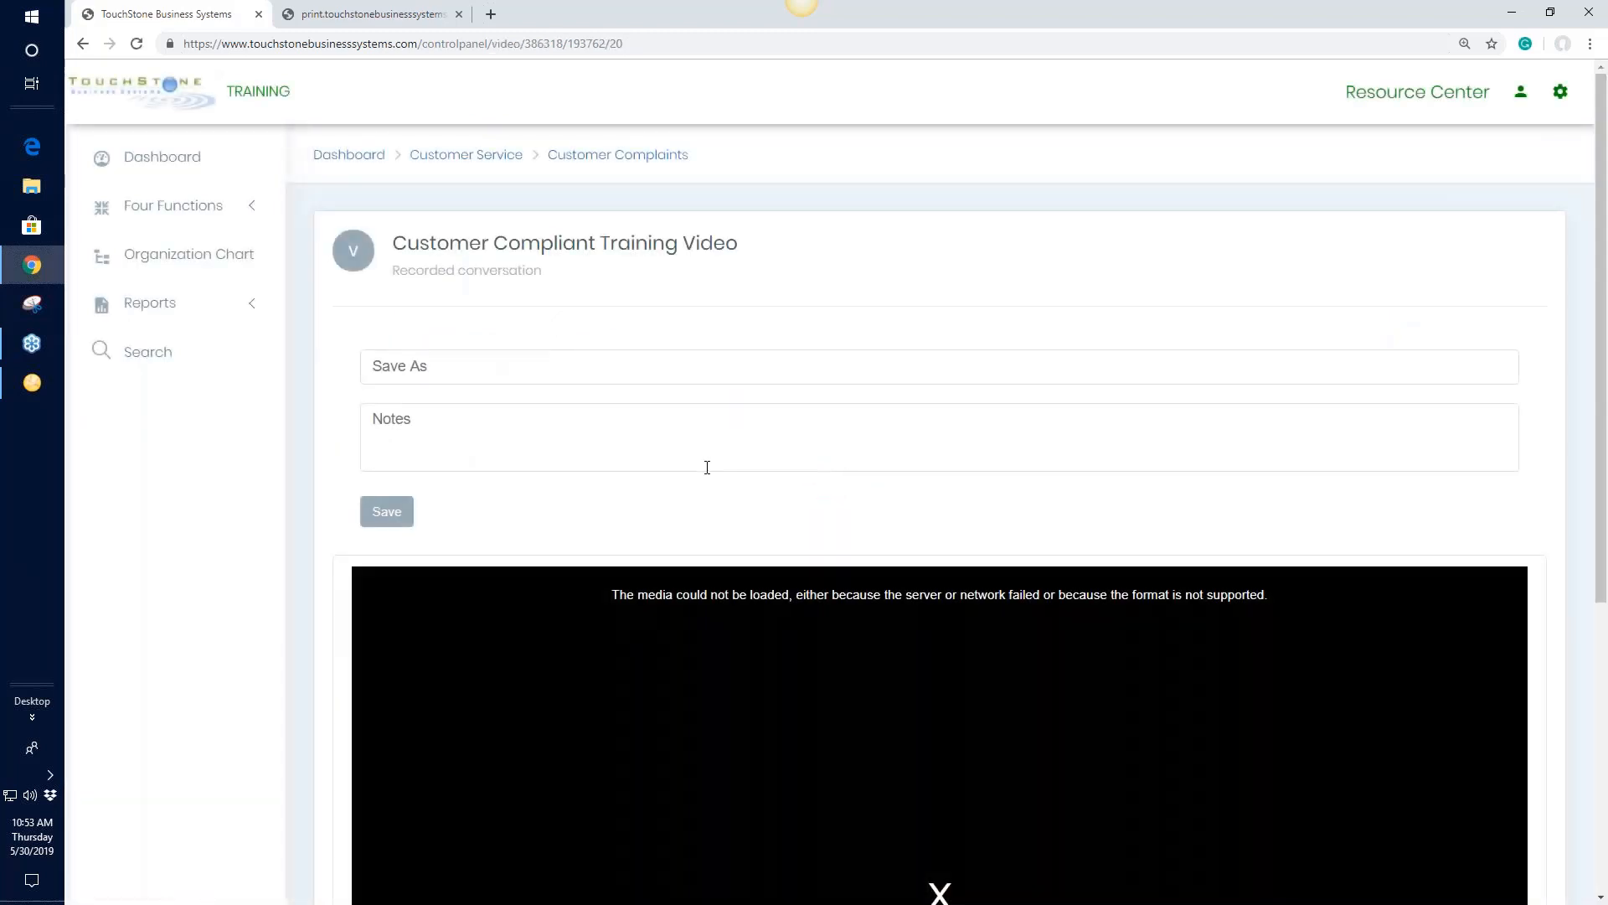
{"action": "left_click", "coordinate": [399, 513]}
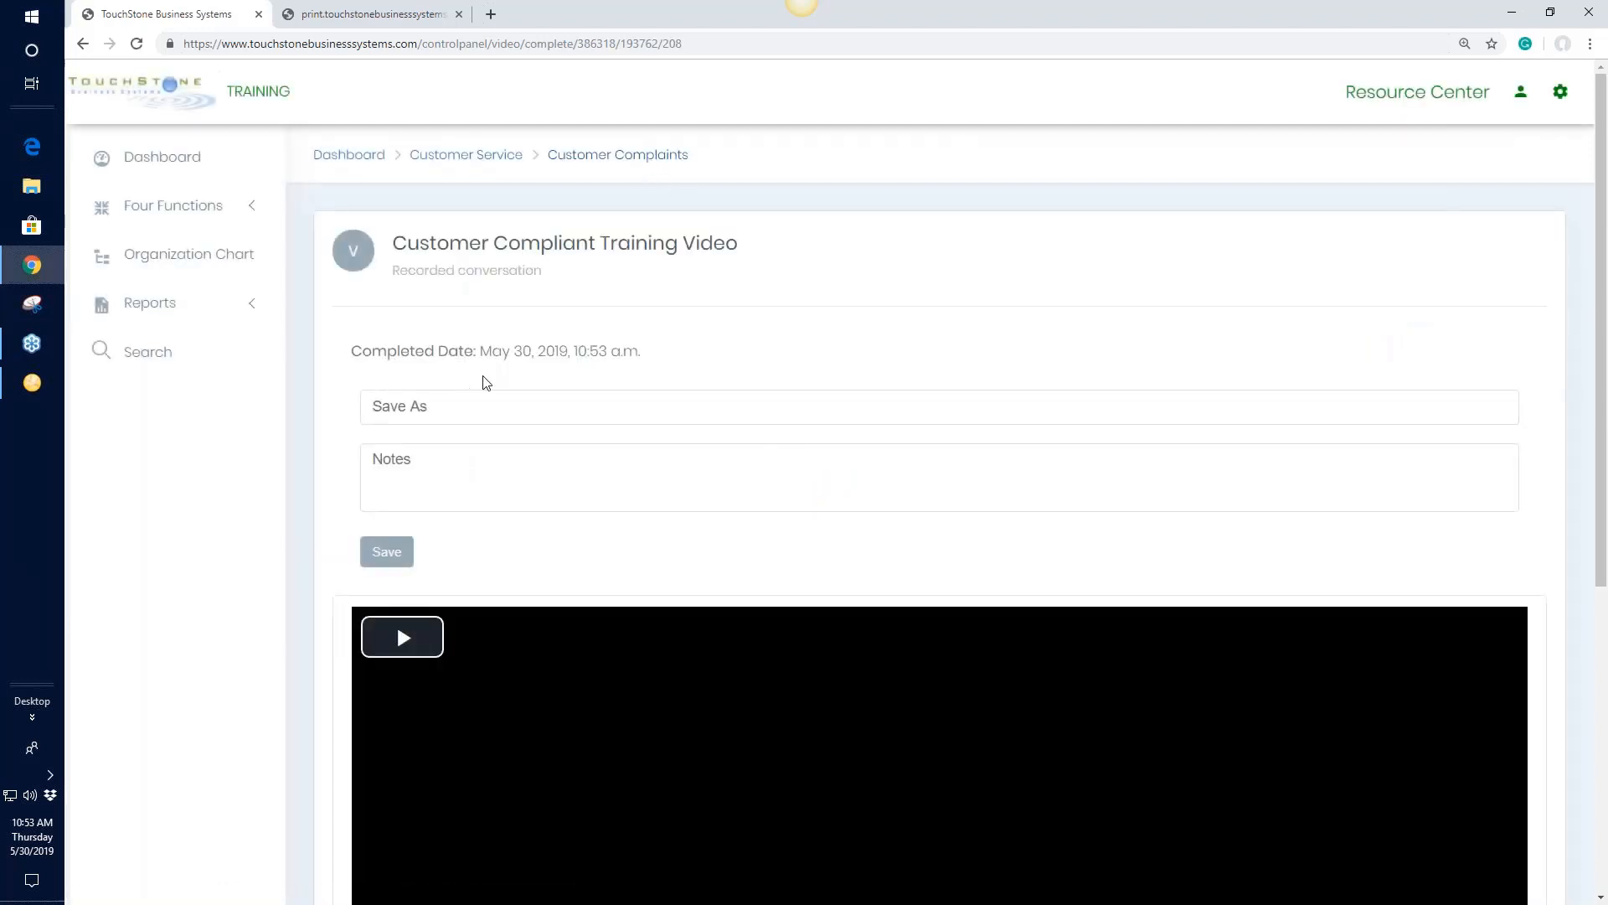
{"action": "left_click", "coordinate": [636, 160]}
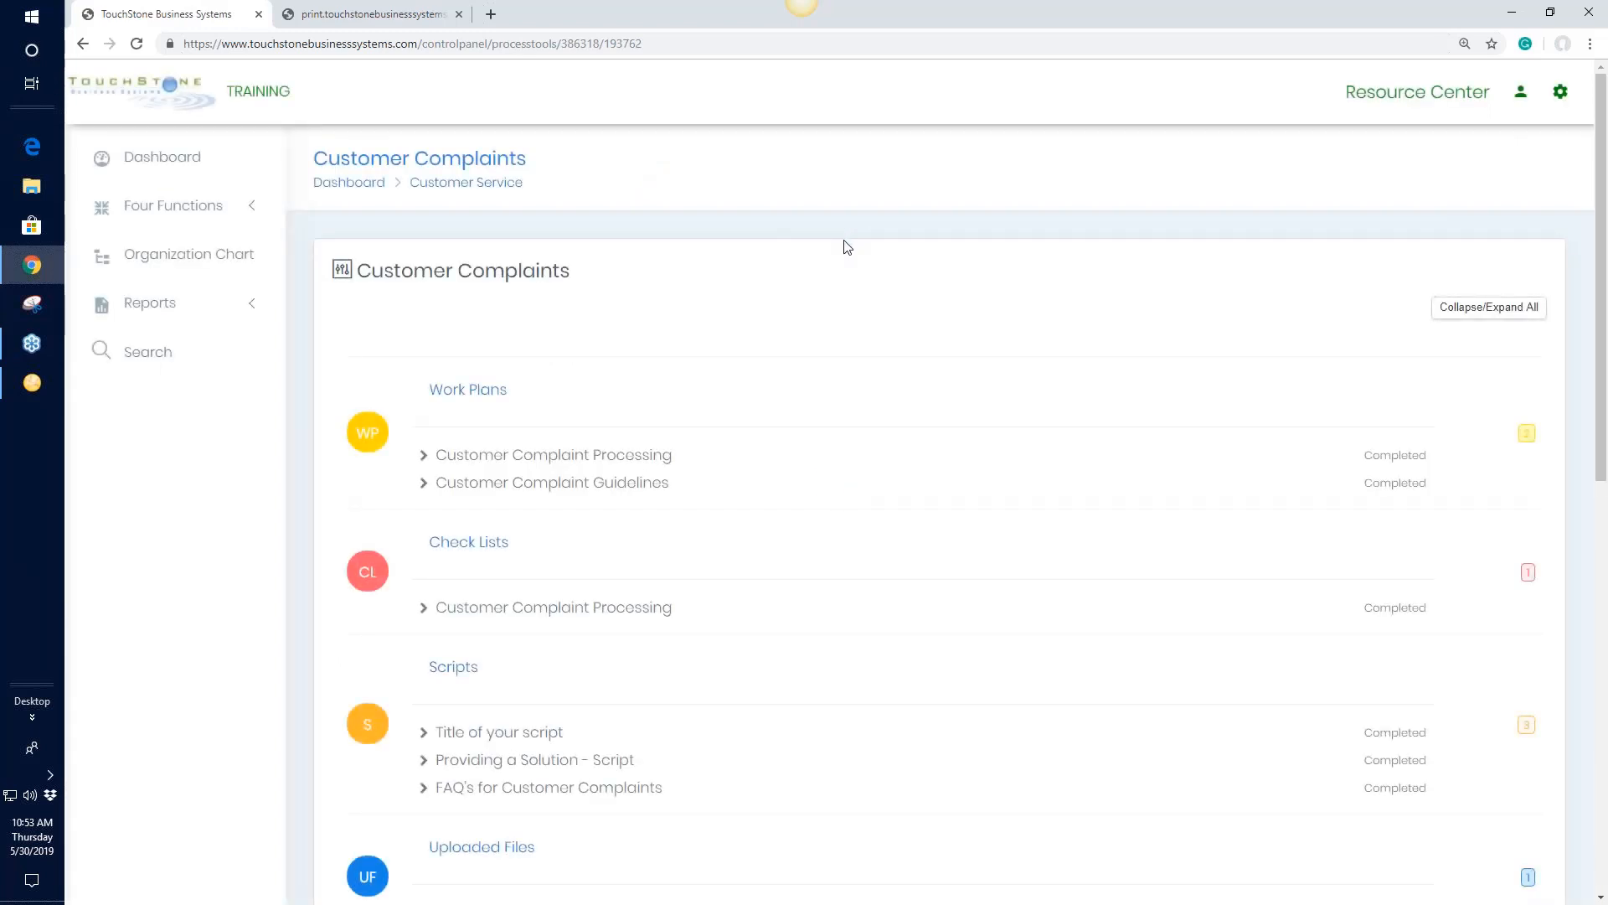
Step: Collapse all Customer Complaints process tool sections and look over the list of tool categories
{"action": "left_click", "coordinate": [1465, 309]}
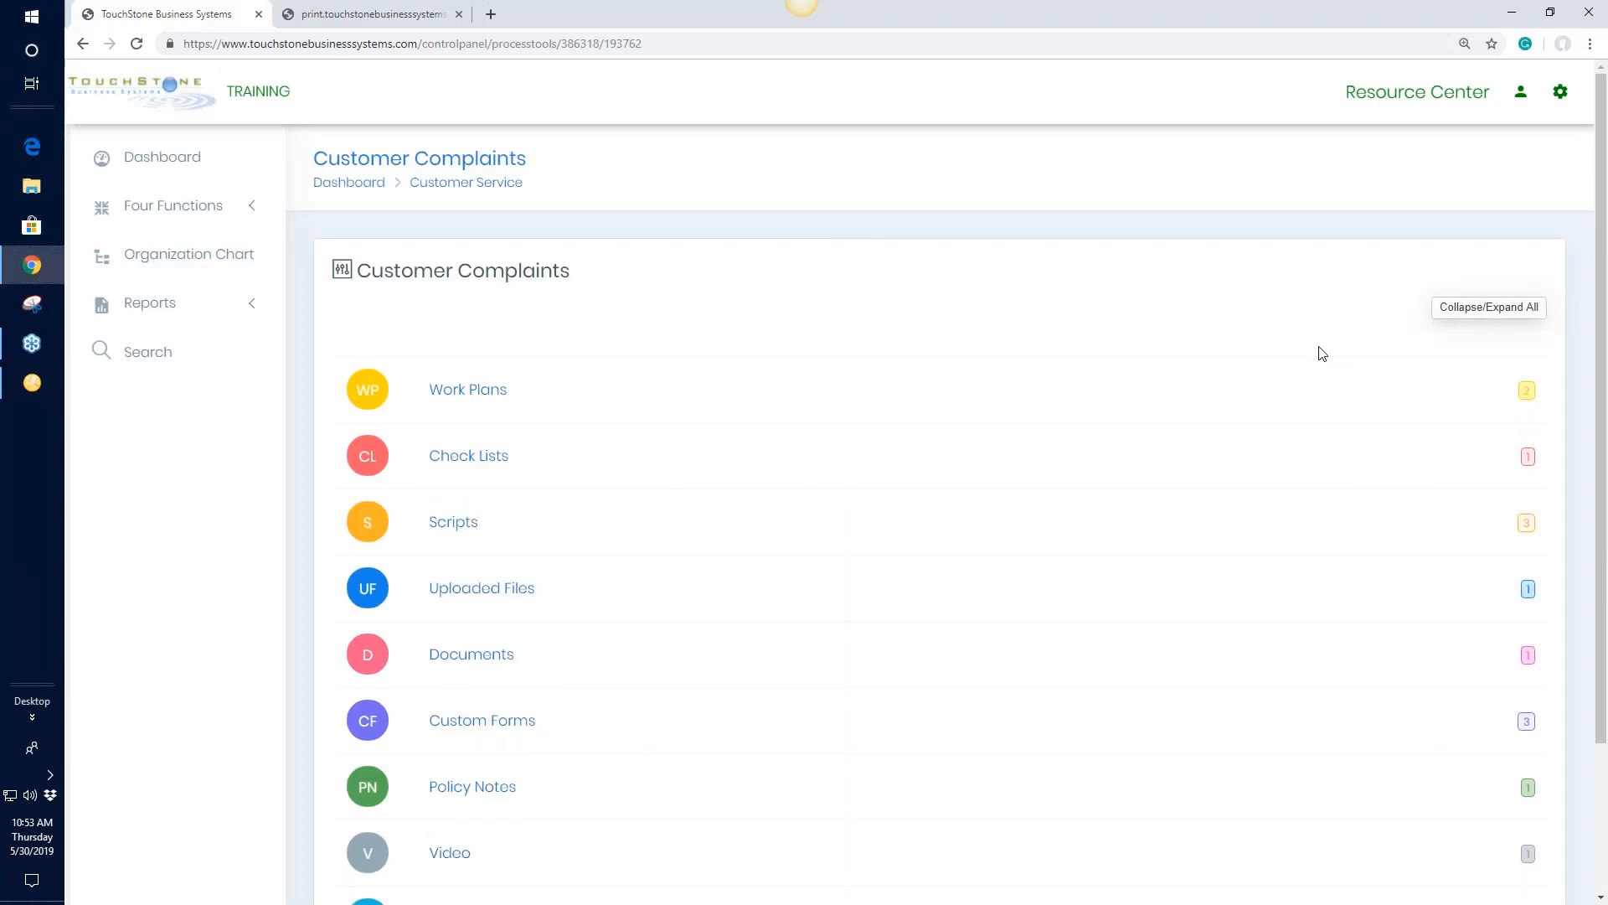
{"action": "scroll", "coordinate": [1318, 352], "scroll_direction": "down", "scroll_amount": 2}
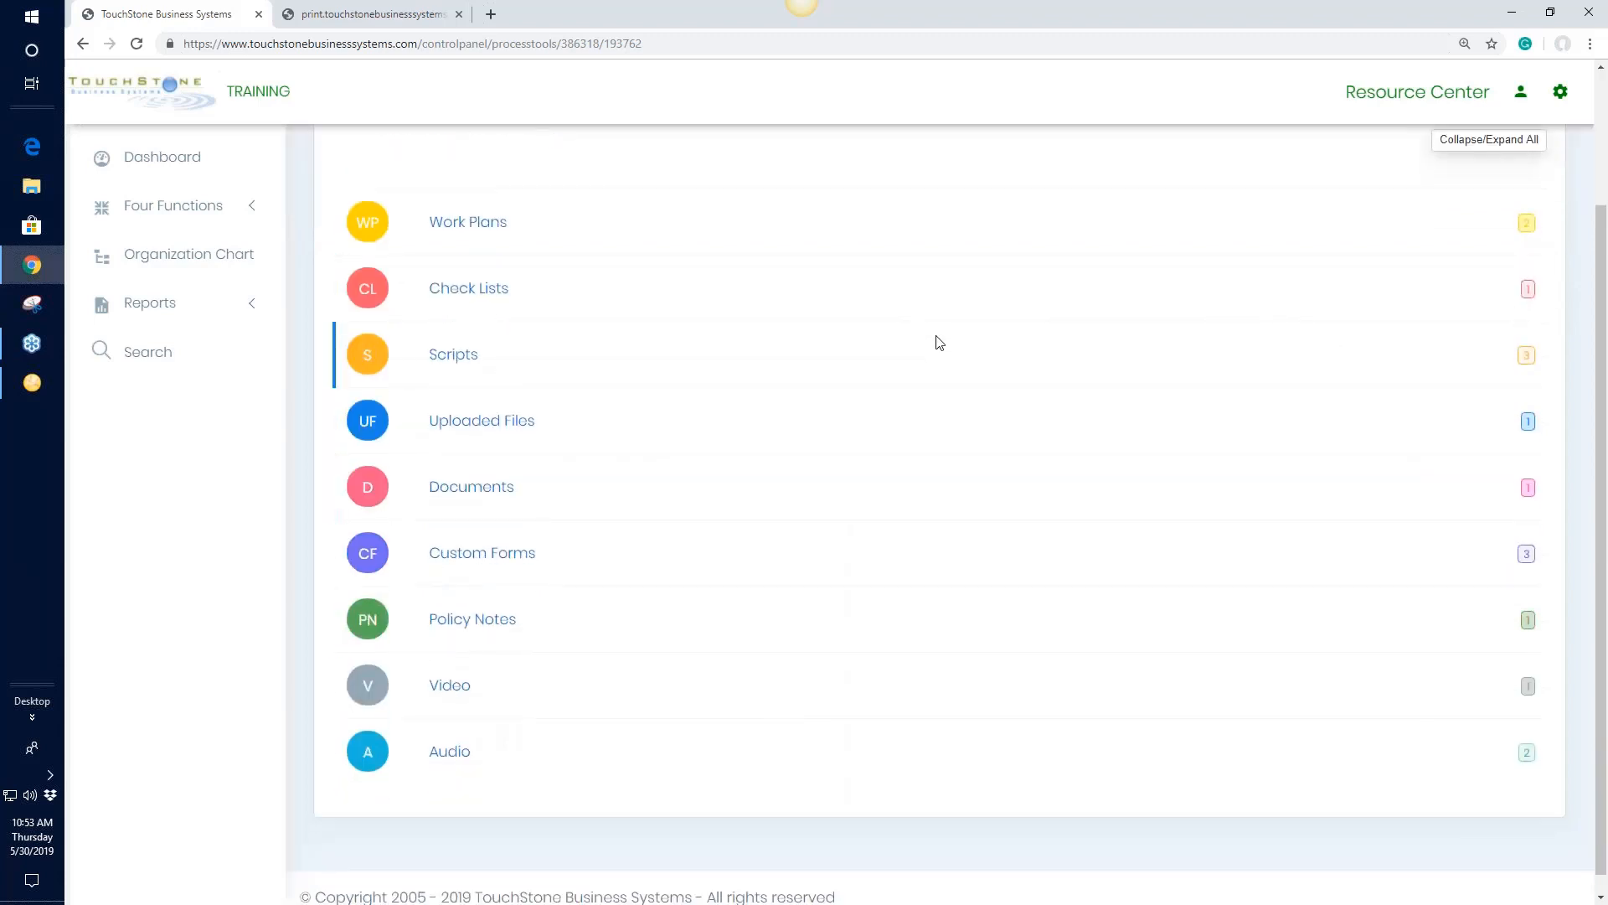
Step: Expand the Check Lists section of Customer Complaints and look over its Customer Complaint Processing entry
{"action": "scroll", "coordinate": [934, 339], "scroll_direction": "up", "scroll_amount": 1}
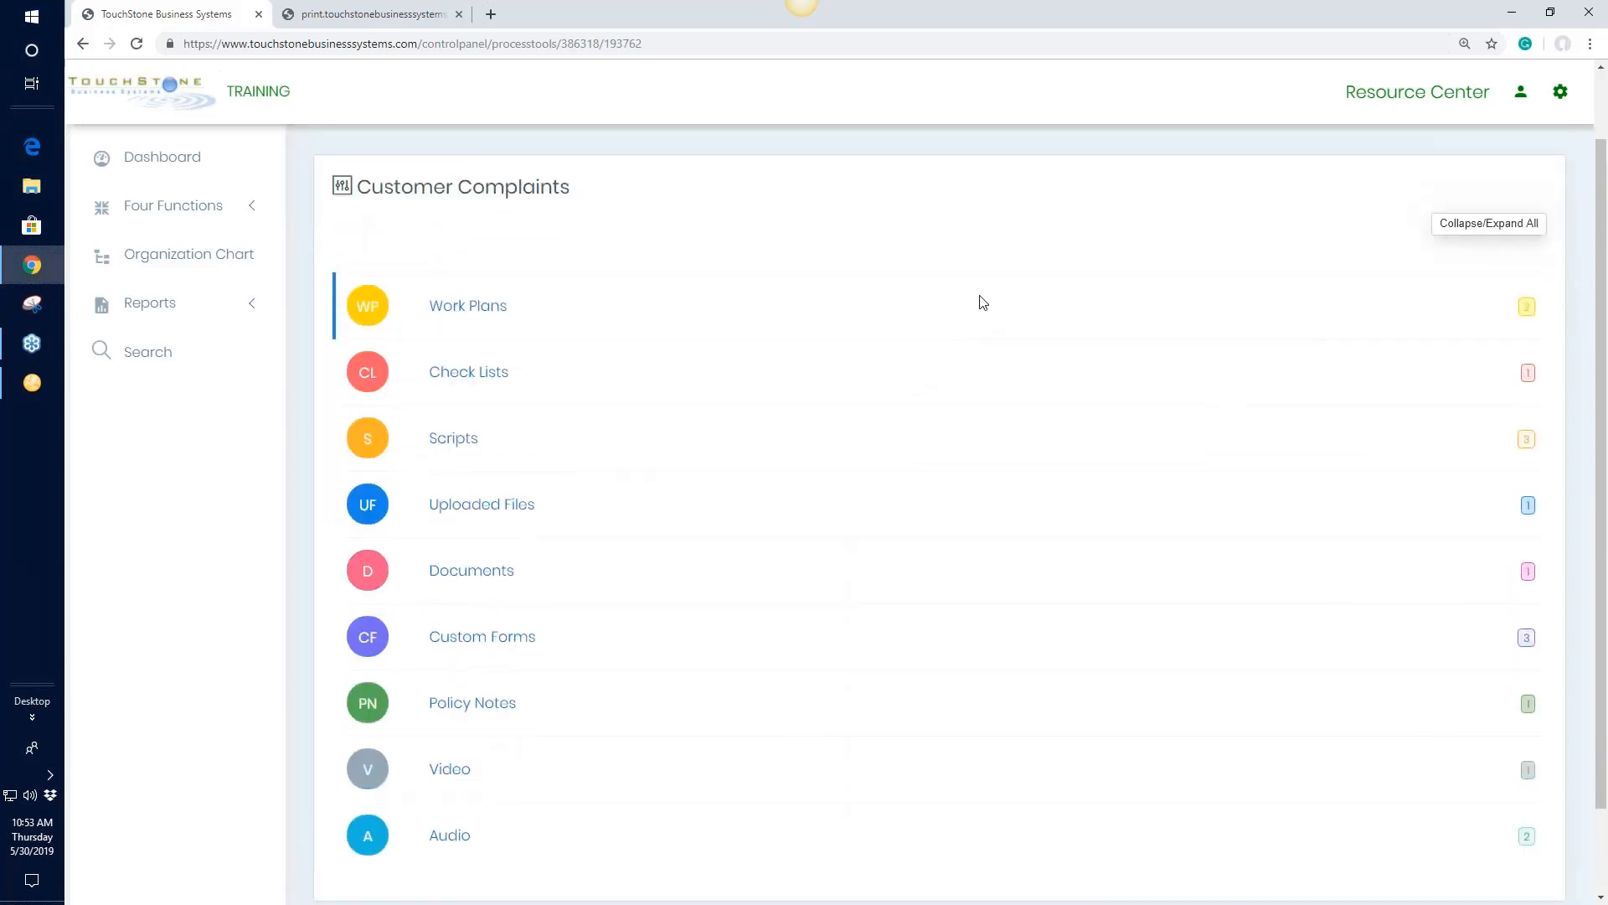
{"action": "left_click", "coordinate": [452, 371]}
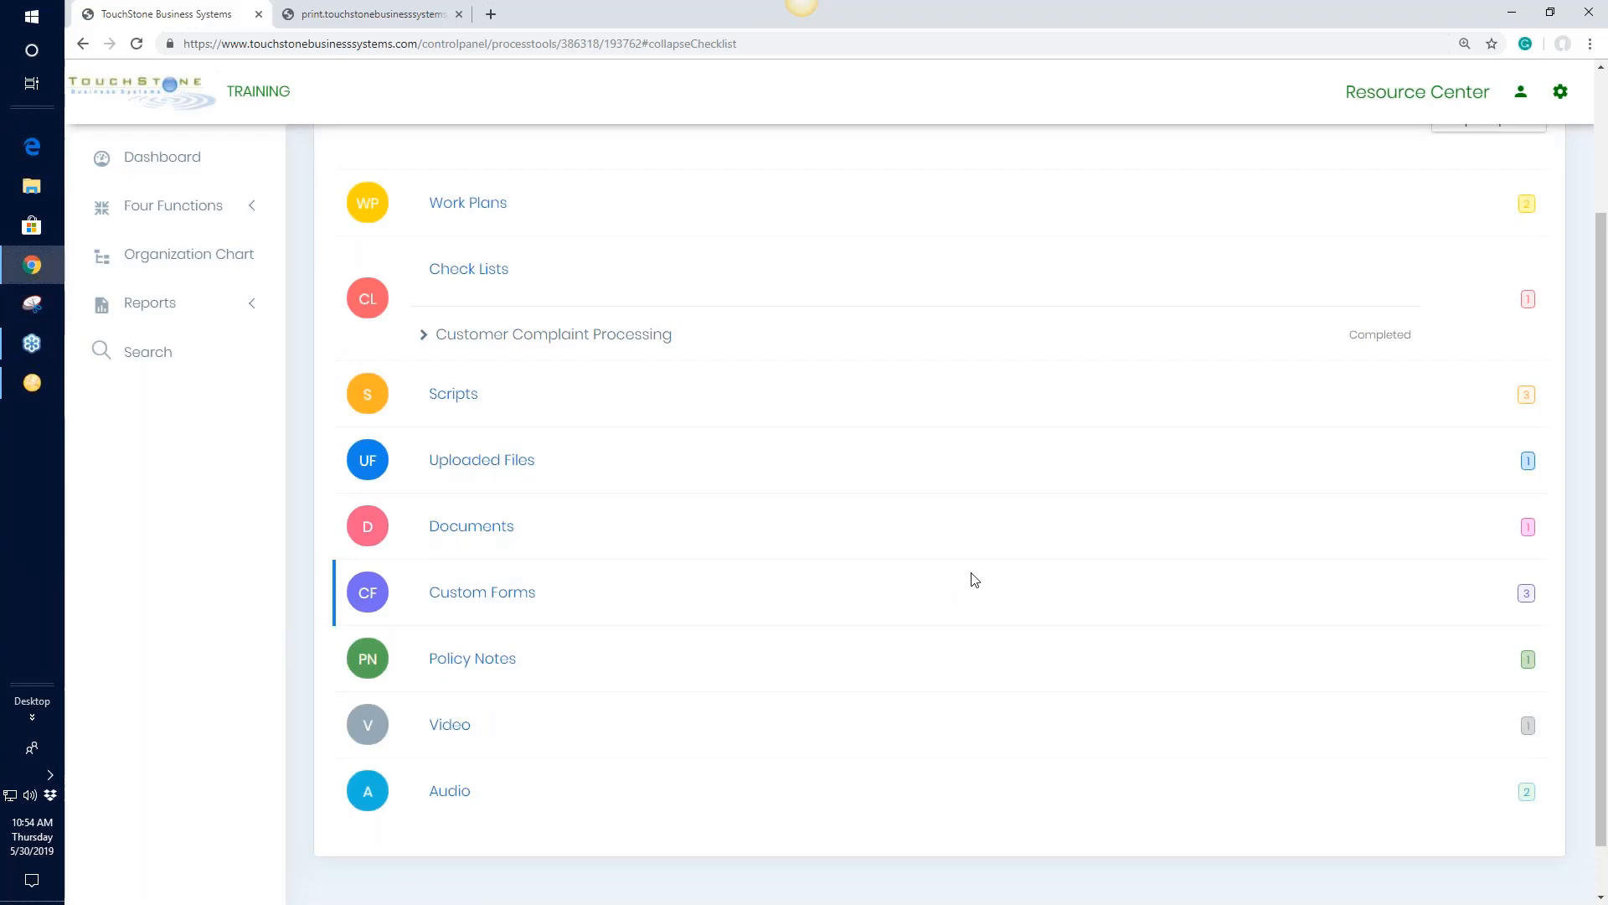
{"action": "scroll", "coordinate": [974, 579], "scroll_direction": "up", "scroll_amount": 1}
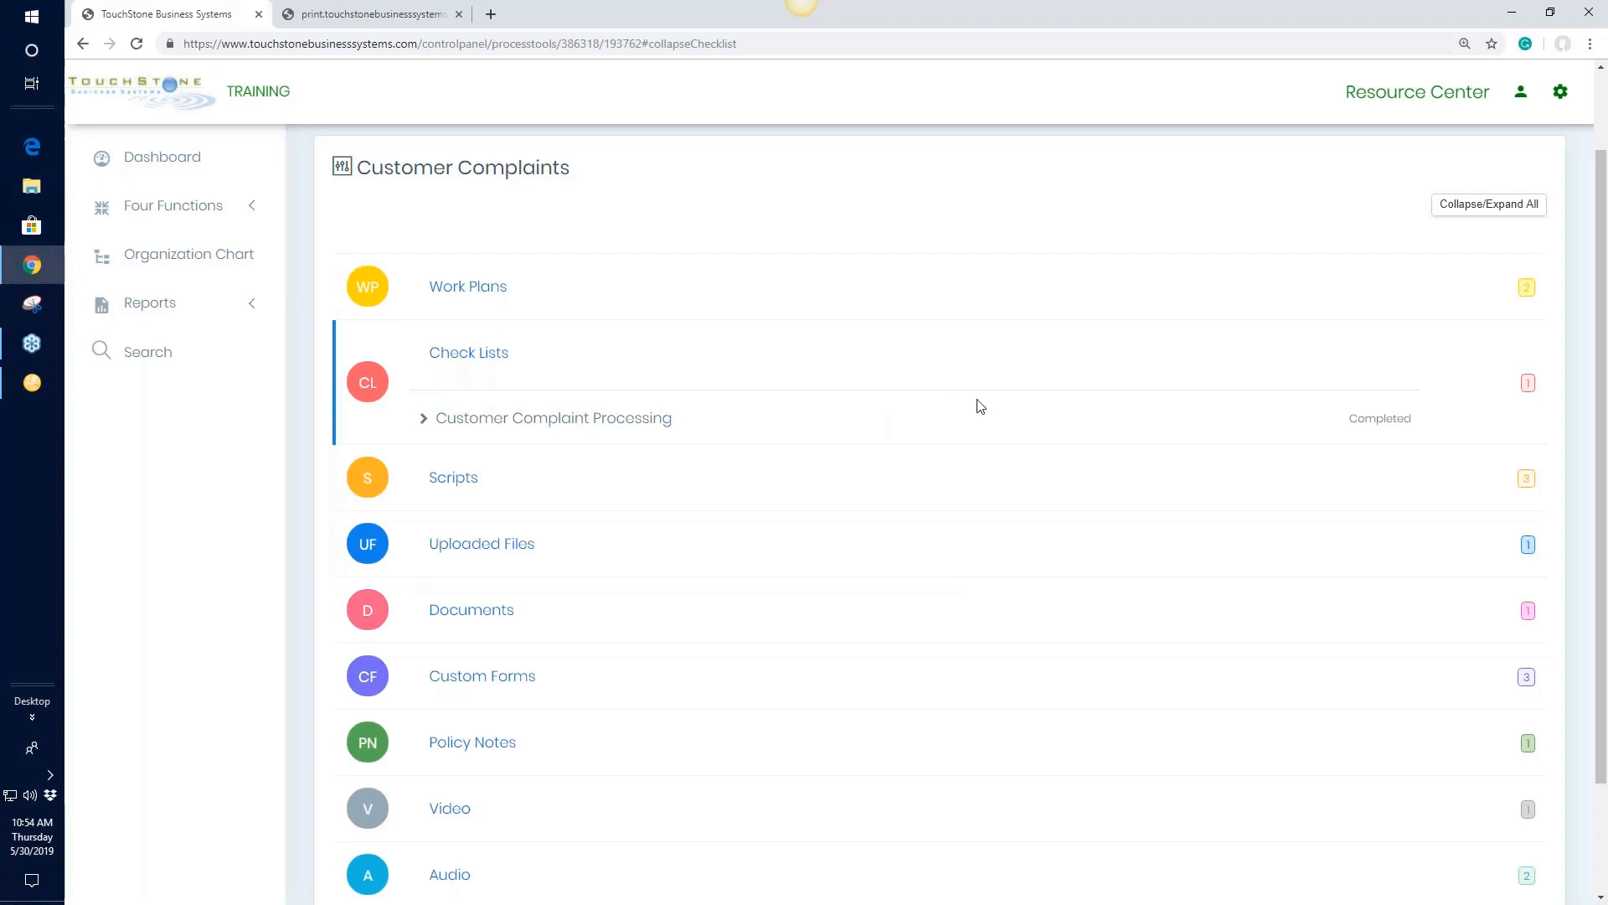
{"action": "scroll", "coordinate": [977, 406], "scroll_direction": "up", "scroll_amount": 1}
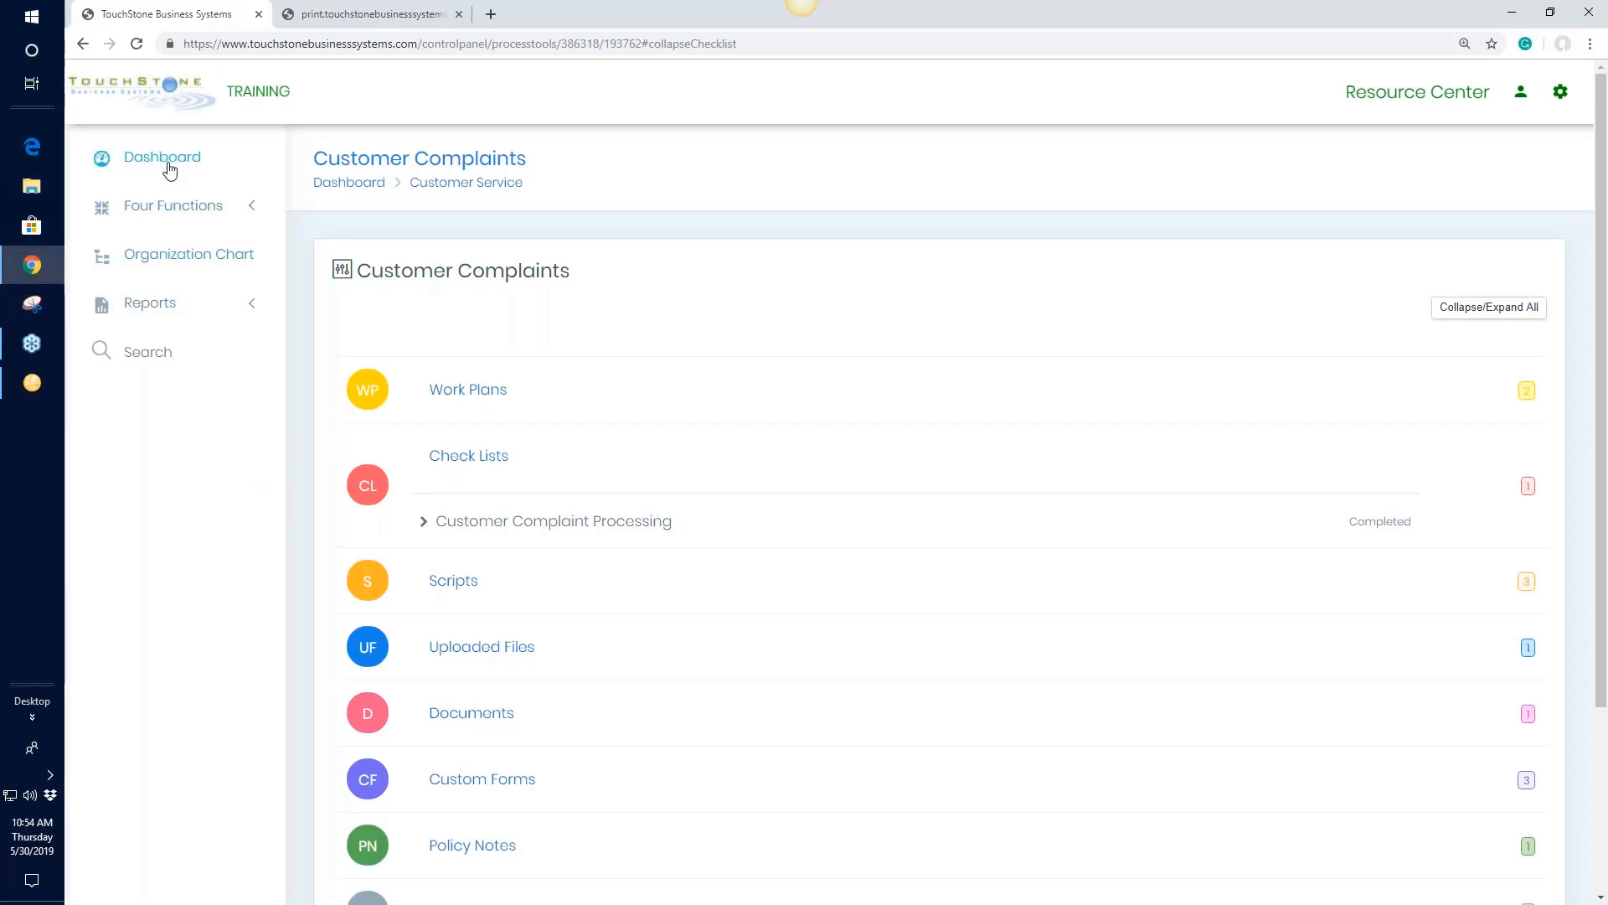
Step: Go to the Doing the Business function, view the General Processes available from the process library, and close the list without adding any
{"action": "left_click", "coordinate": [183, 215]}
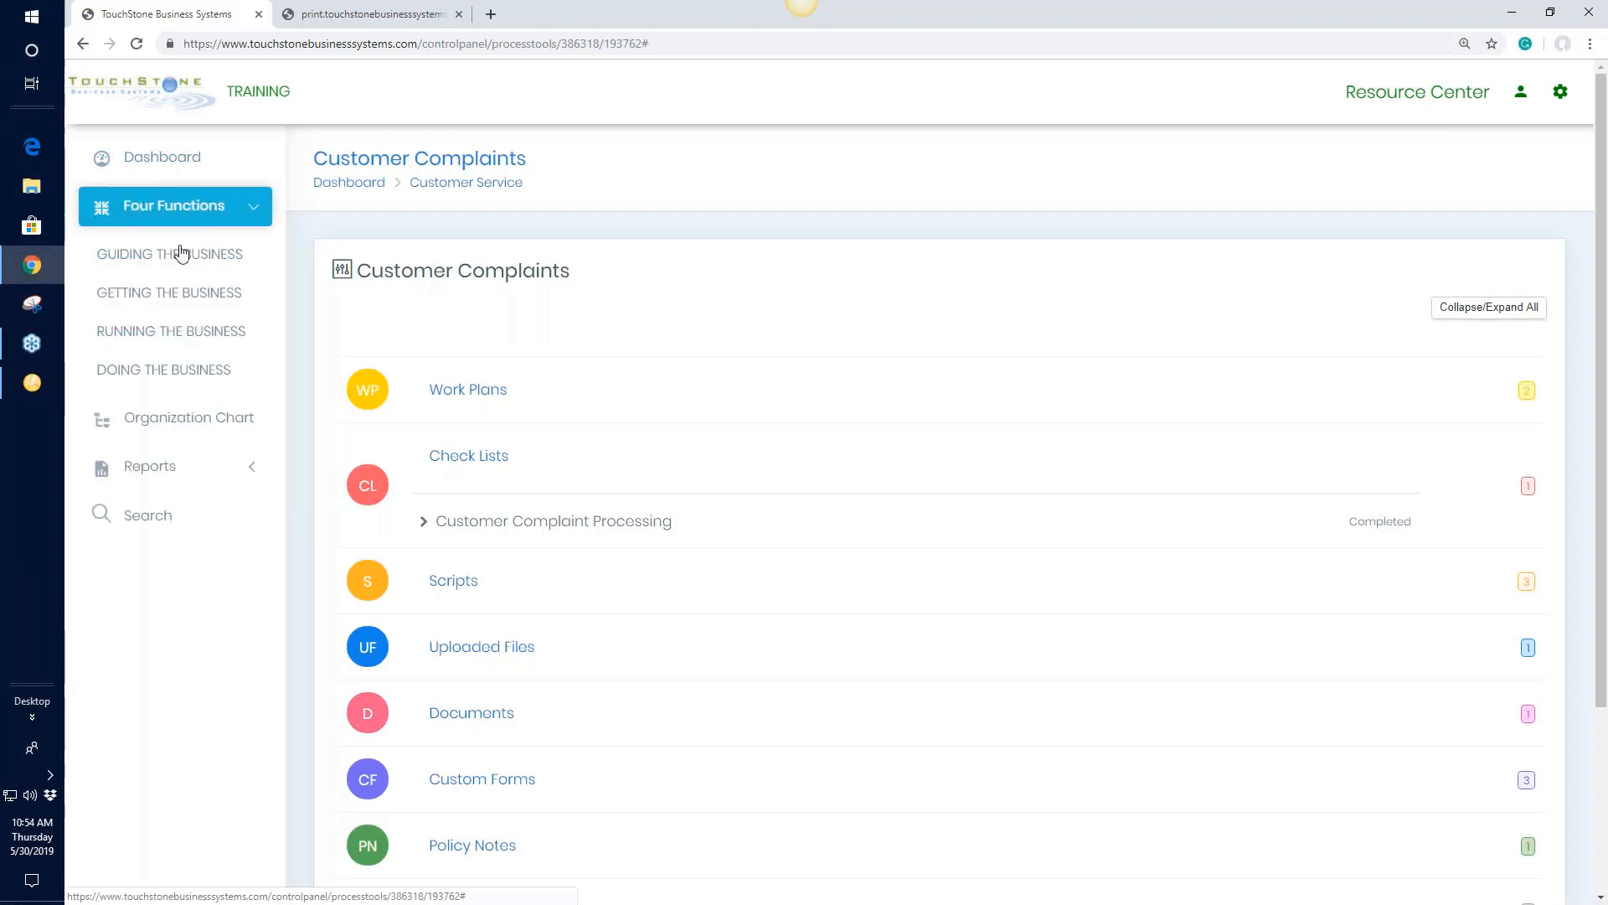
{"action": "left_click", "coordinate": [179, 370]}
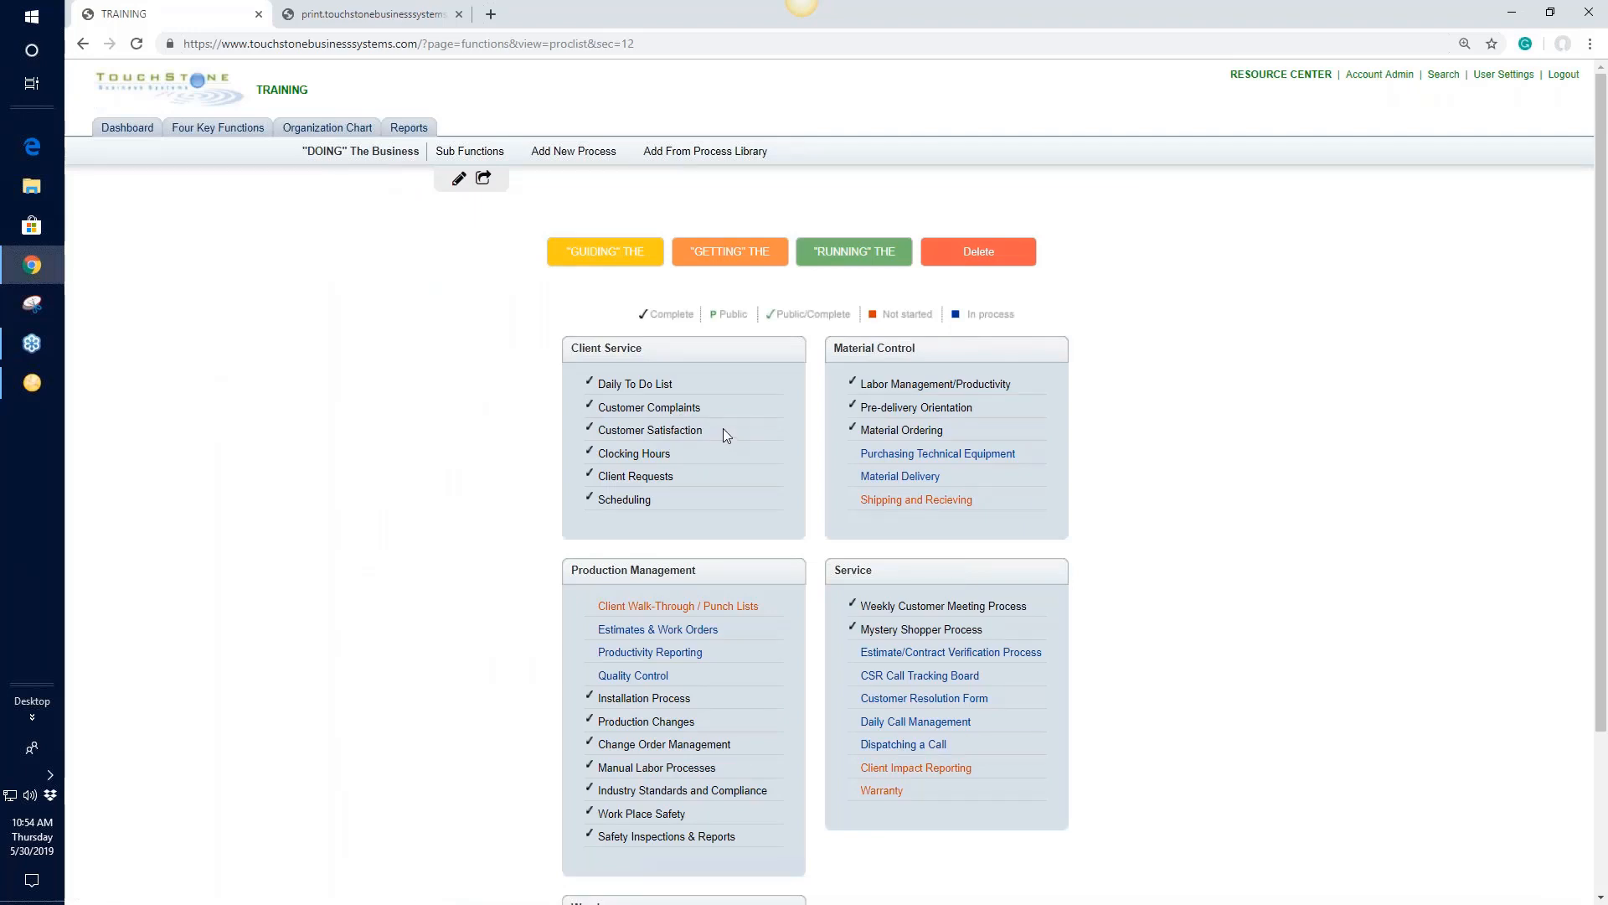
{"action": "mouse_move", "coordinate": [687, 163]}
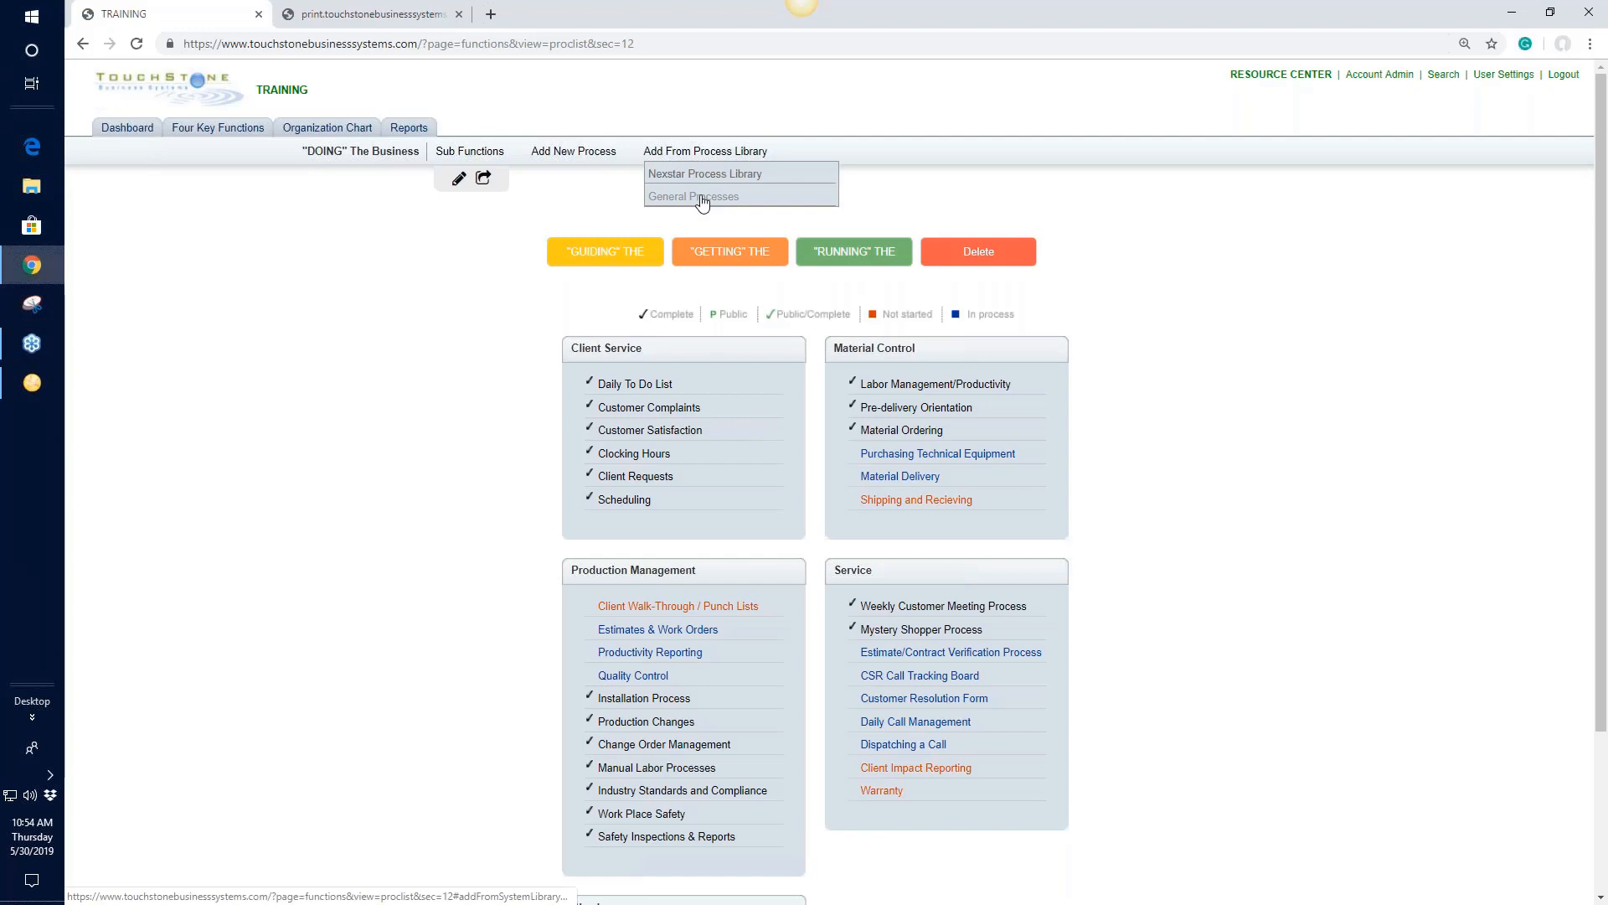
{"action": "left_click", "coordinate": [702, 198]}
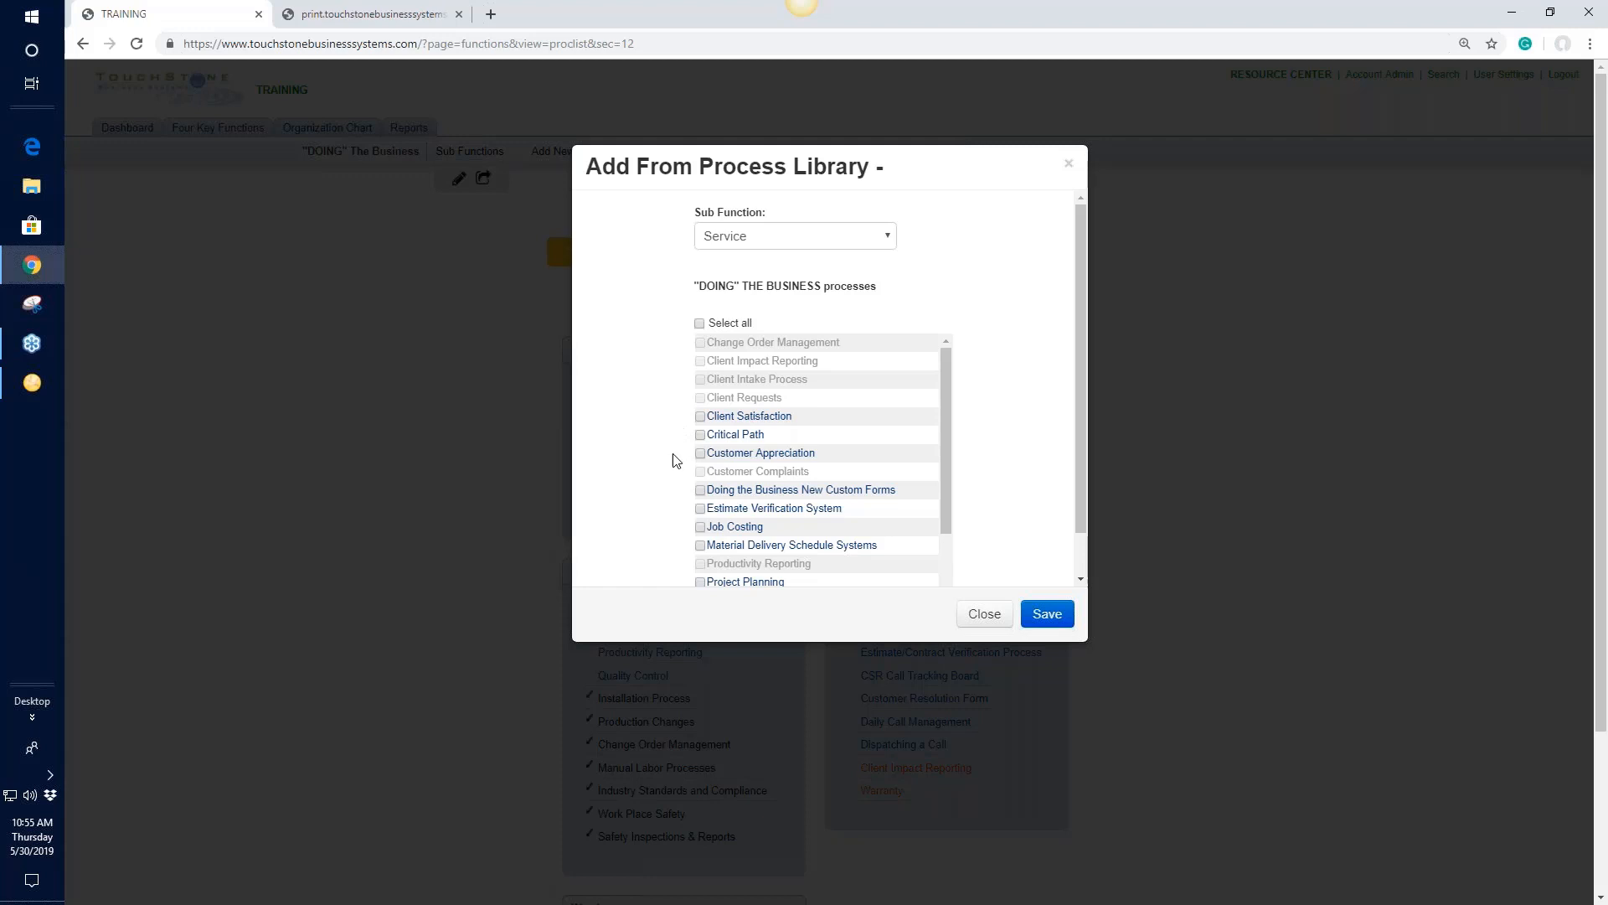
{"action": "left_click", "coordinate": [1071, 167]}
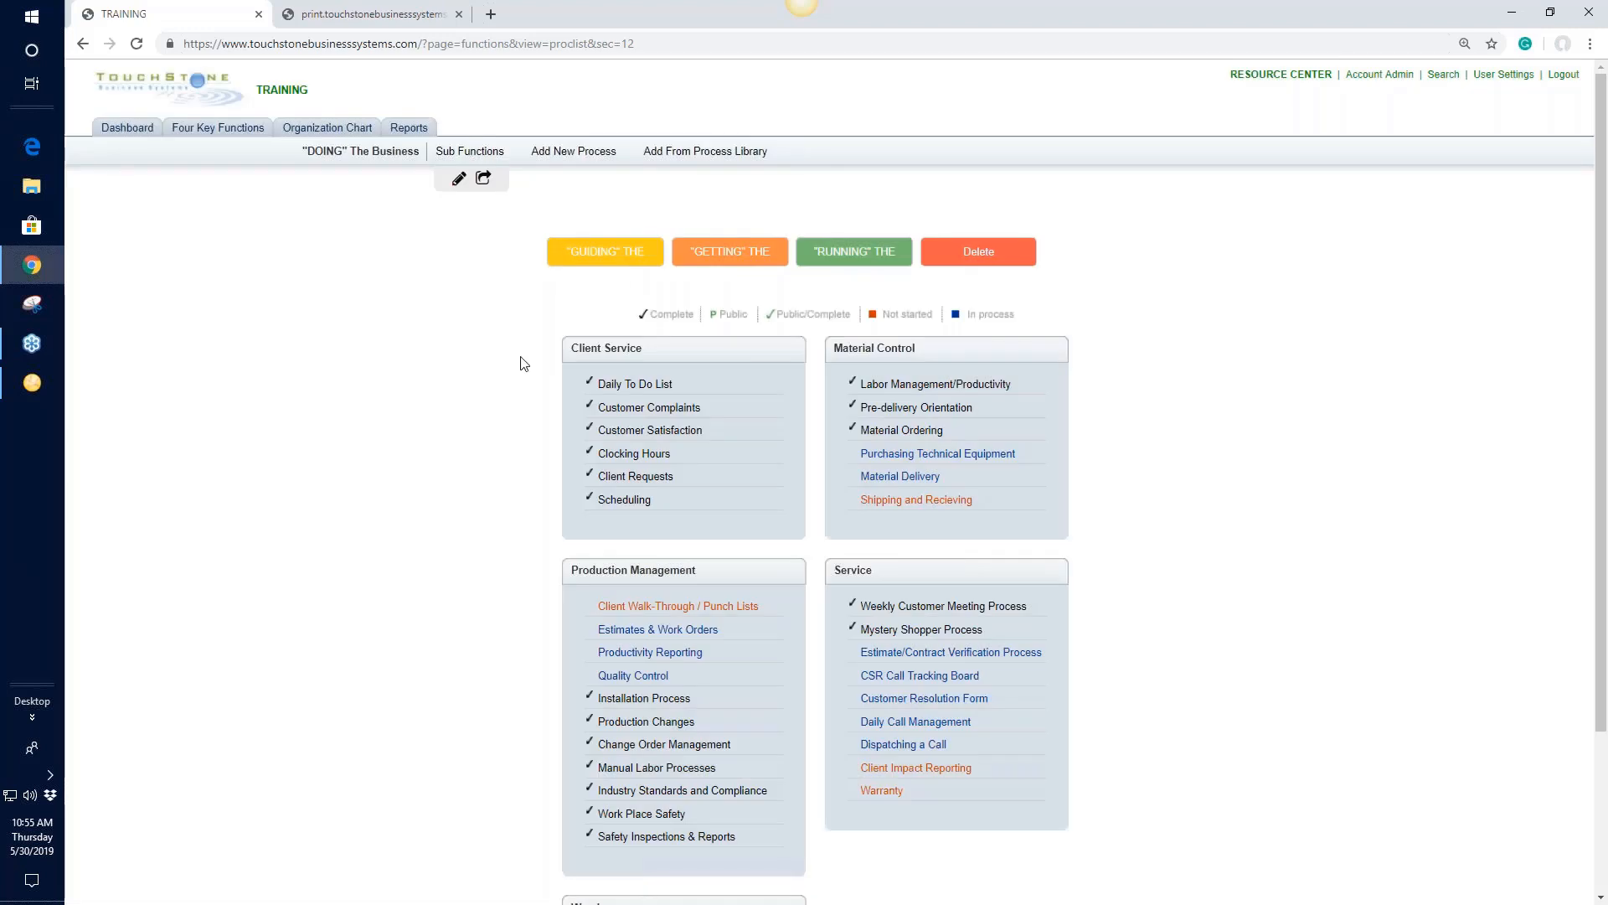
Step: Open the Customer Complaints process under Client Service, review its Customer Complaint Processing work plan, and return to the Doing the Business process list
{"action": "left_click", "coordinate": [675, 415]}
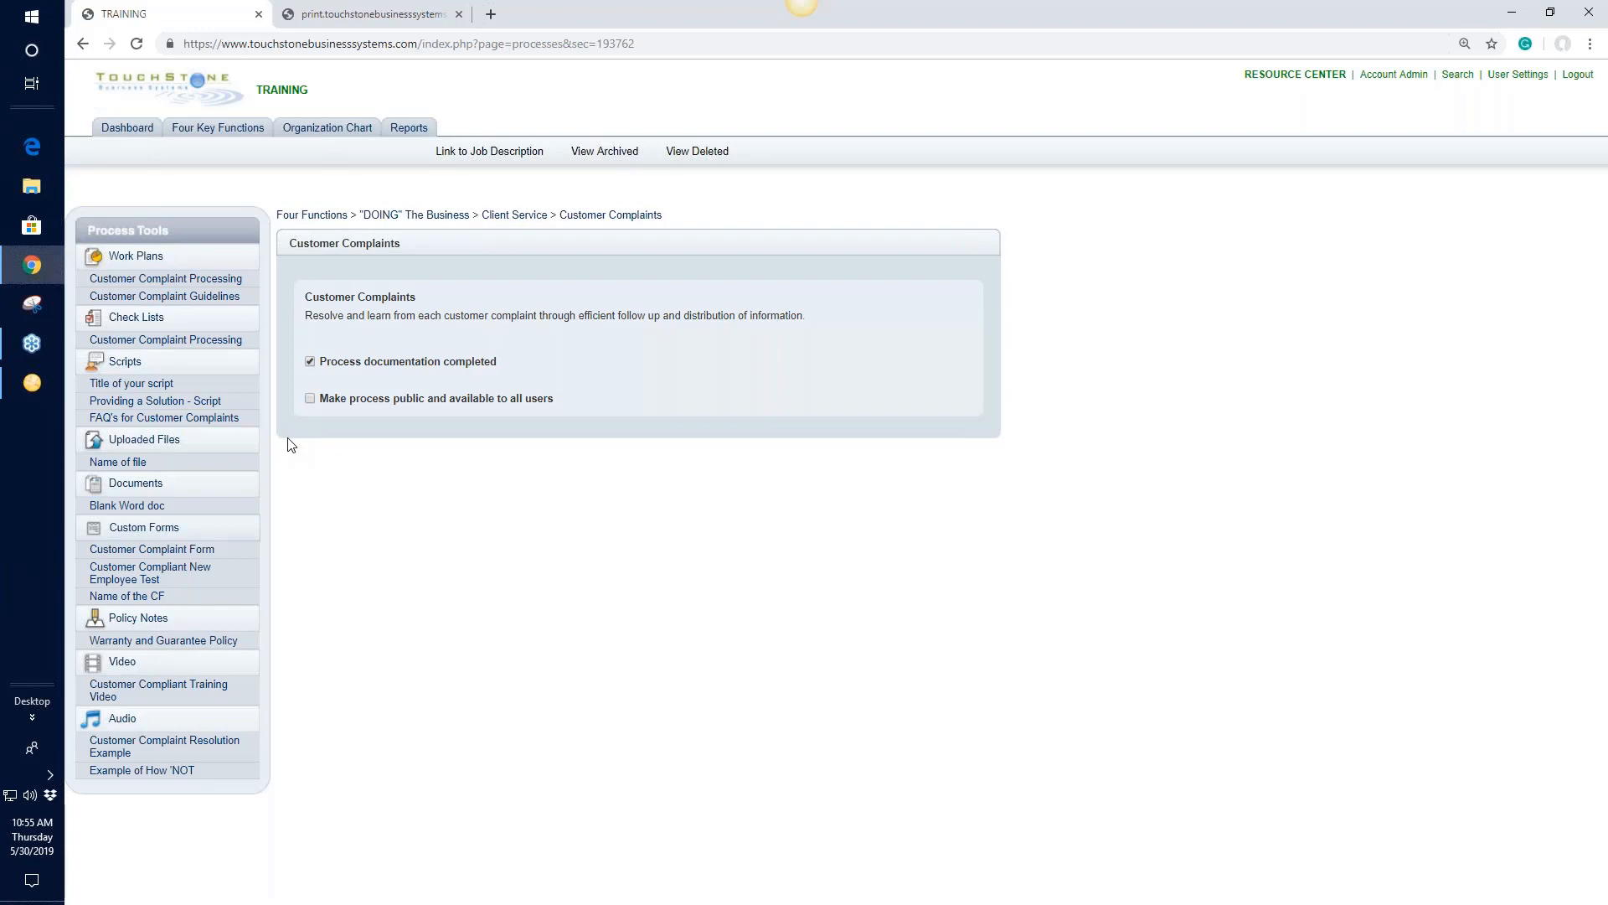
{"action": "left_click", "coordinate": [224, 281]}
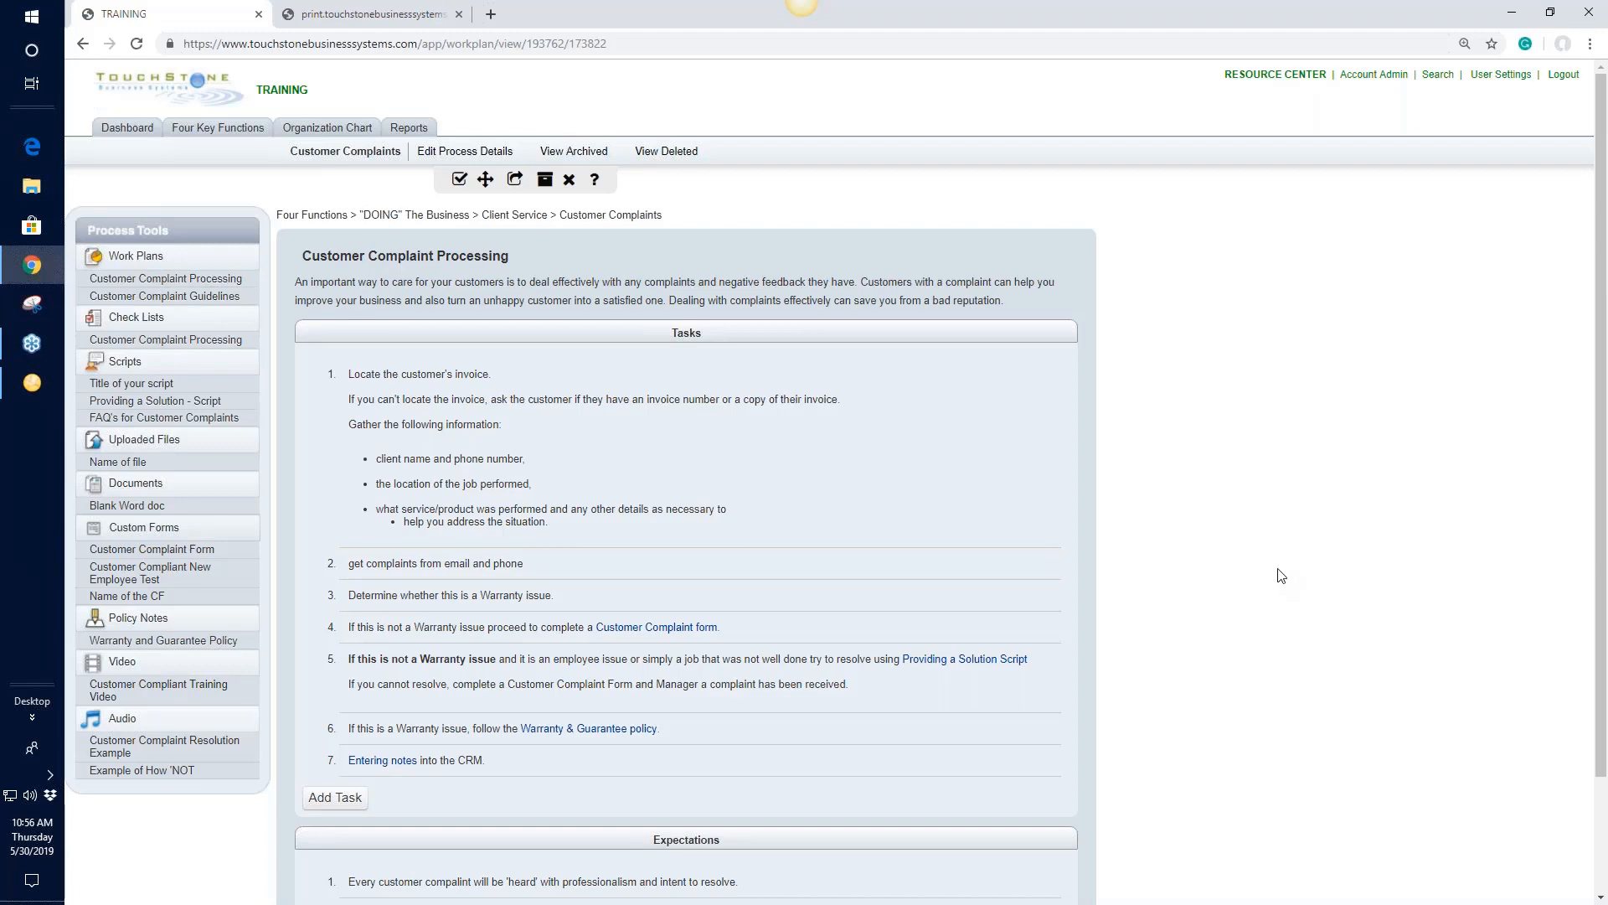
{"action": "left_click", "coordinate": [536, 216]}
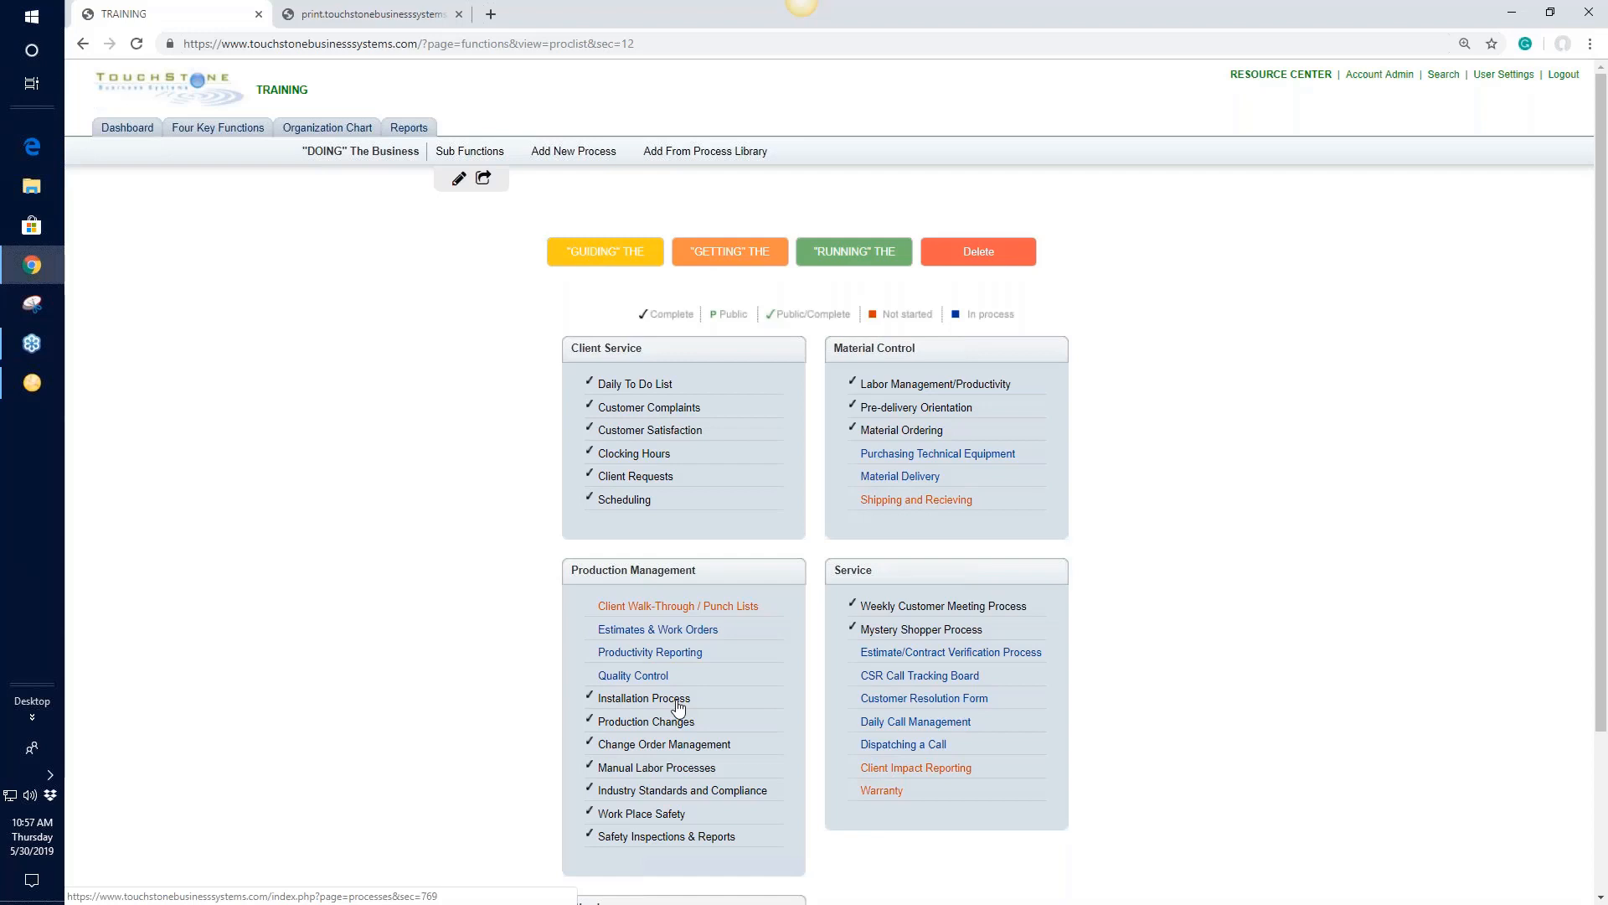
Step: Open the Customer Satisfaction process under Client Service and read its Client Satisfaction Statistic Examples document
{"action": "left_click", "coordinate": [675, 432]}
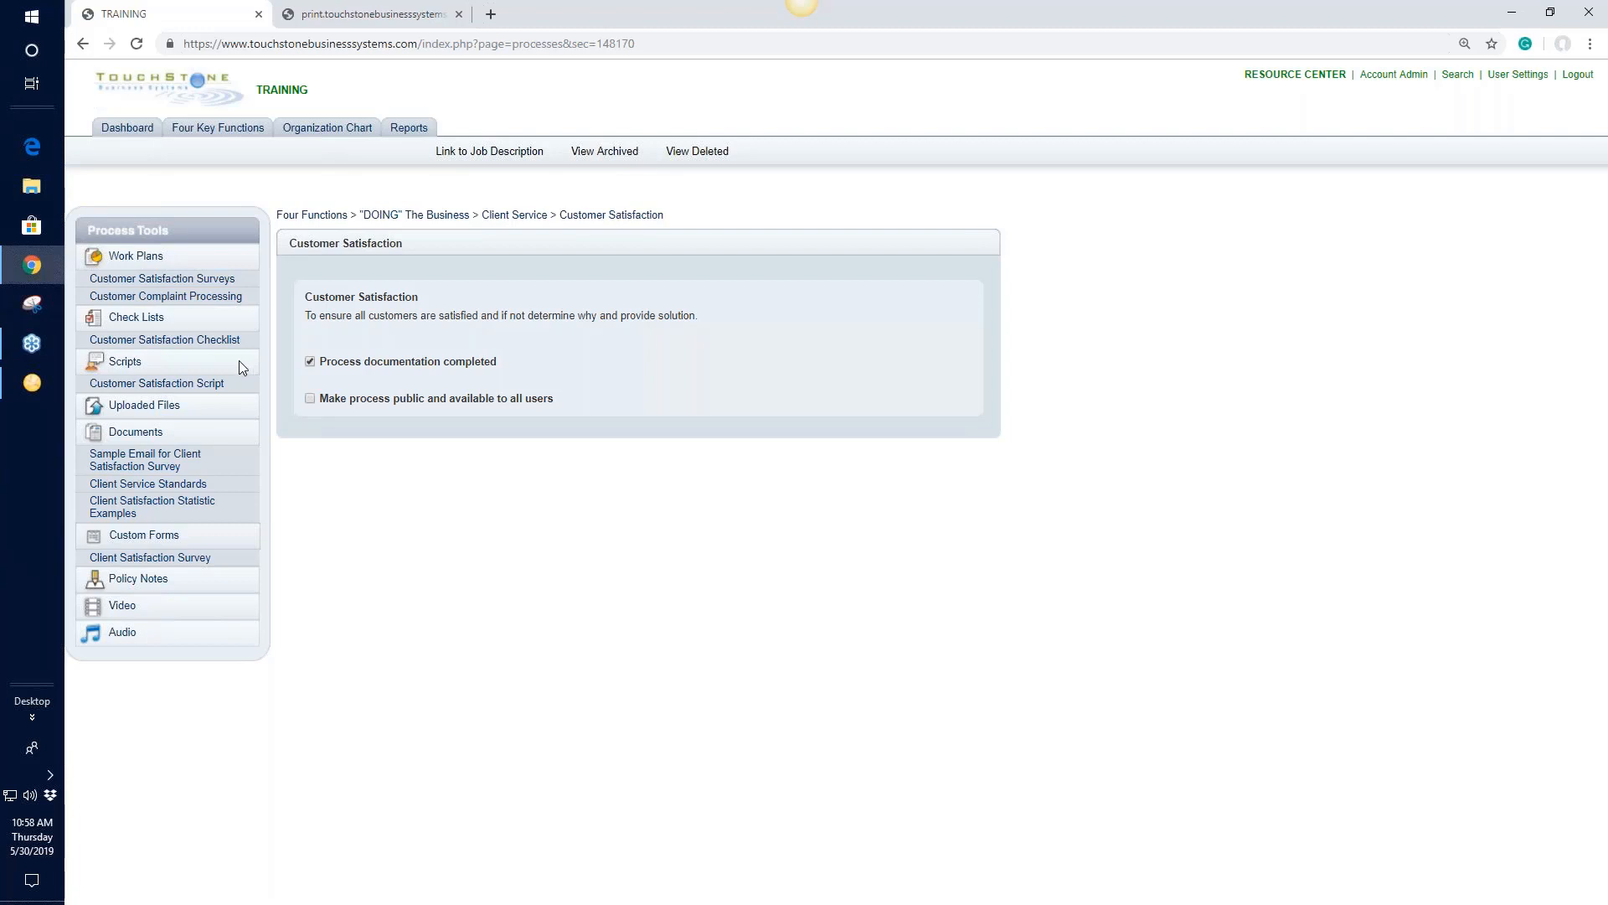
{"action": "left_click", "coordinate": [190, 507]}
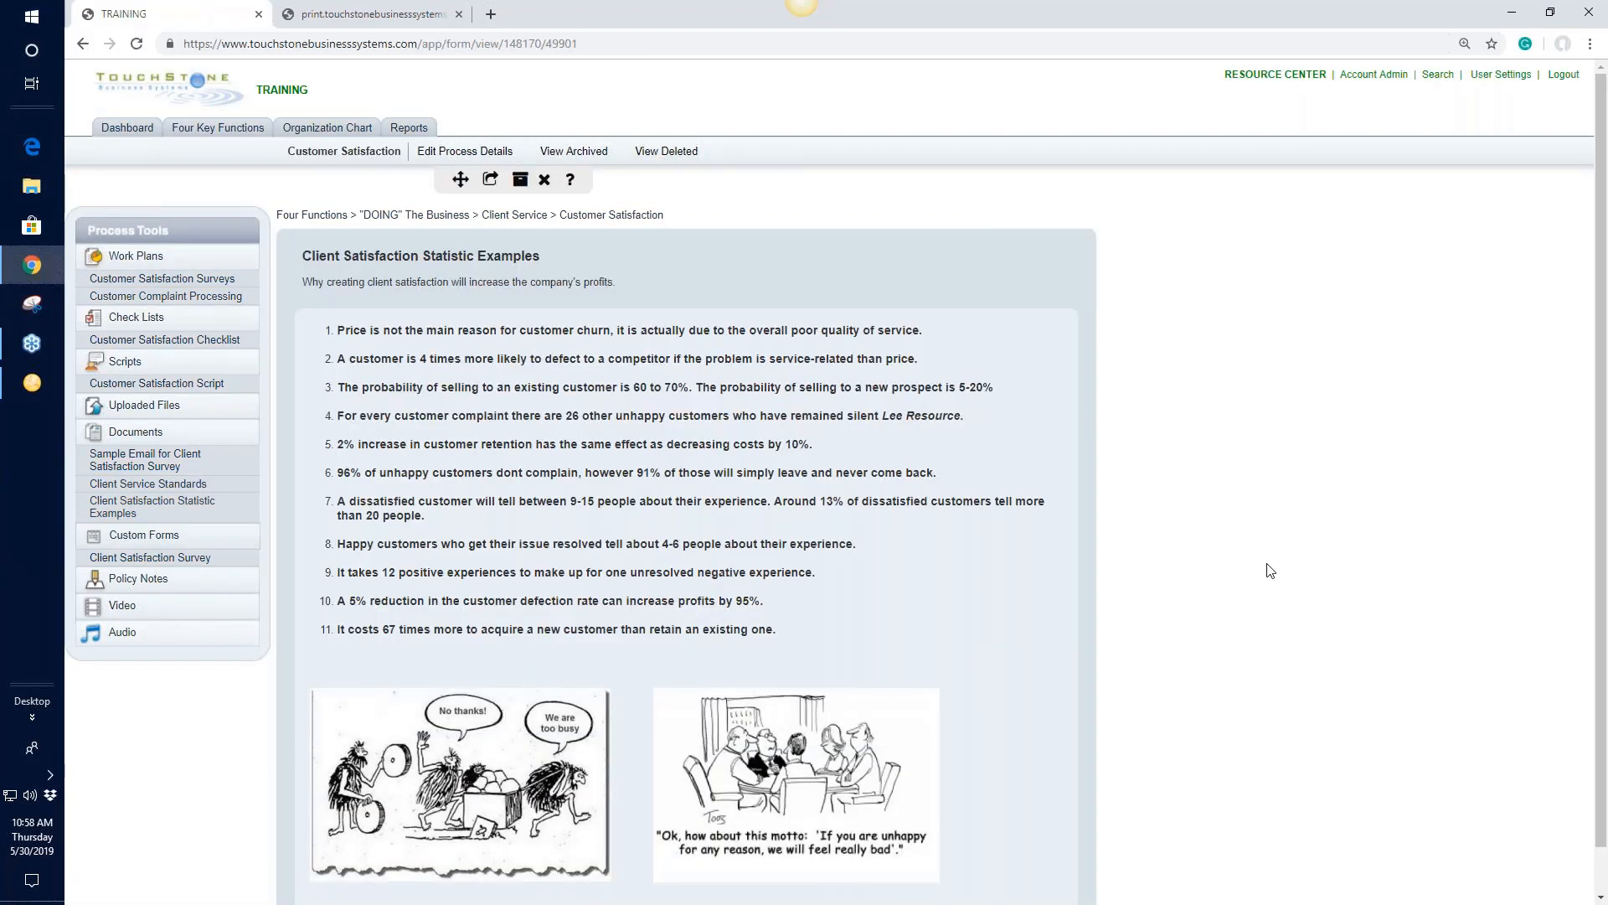
{"action": "scroll", "coordinate": [1270, 570], "scroll_direction": "down", "scroll_amount": 1}
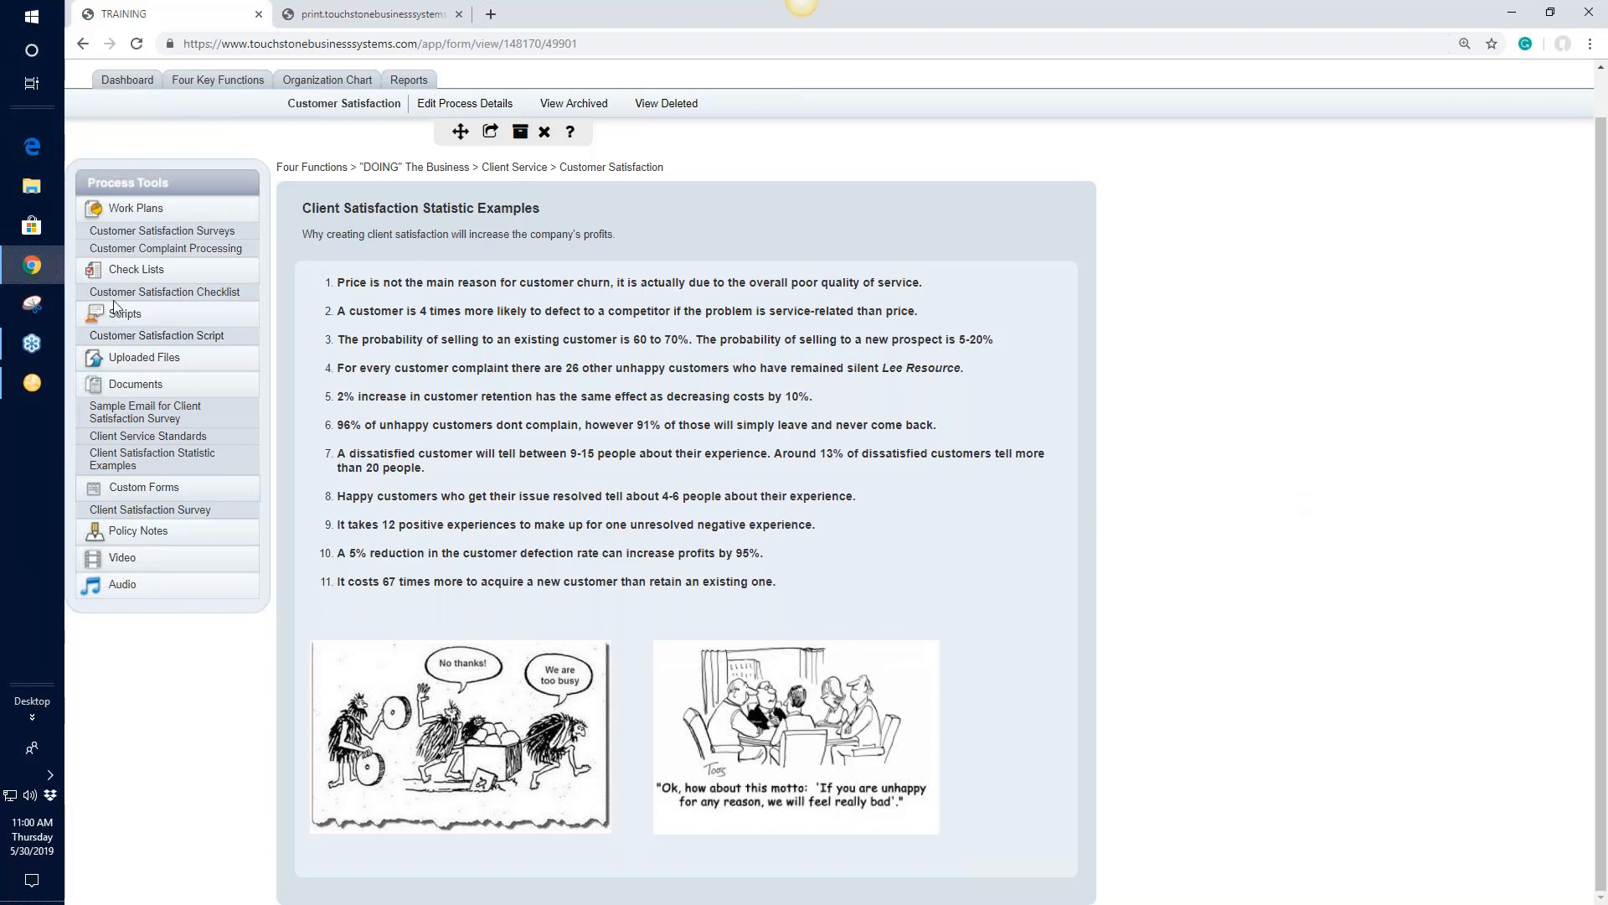
Step: Review the Customer Satisfaction Surveys and Customer Complaint Processing work plans, revisiting the Client Satisfaction Statistic Examples document in between
{"action": "left_click", "coordinate": [169, 236]}
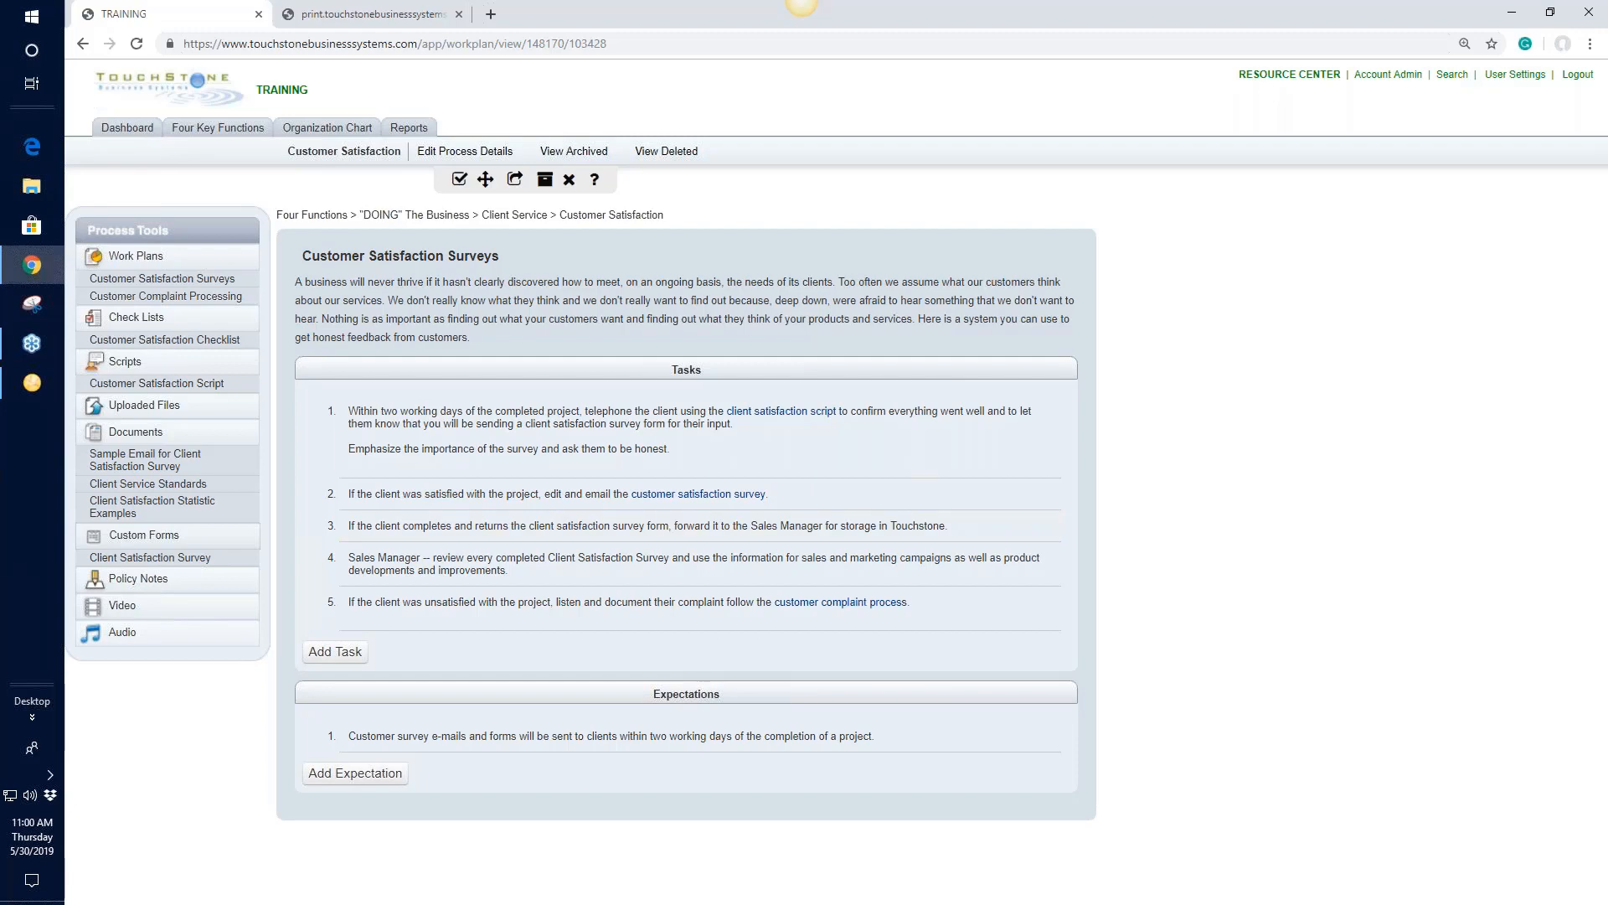
{"action": "left_click", "coordinate": [183, 509]}
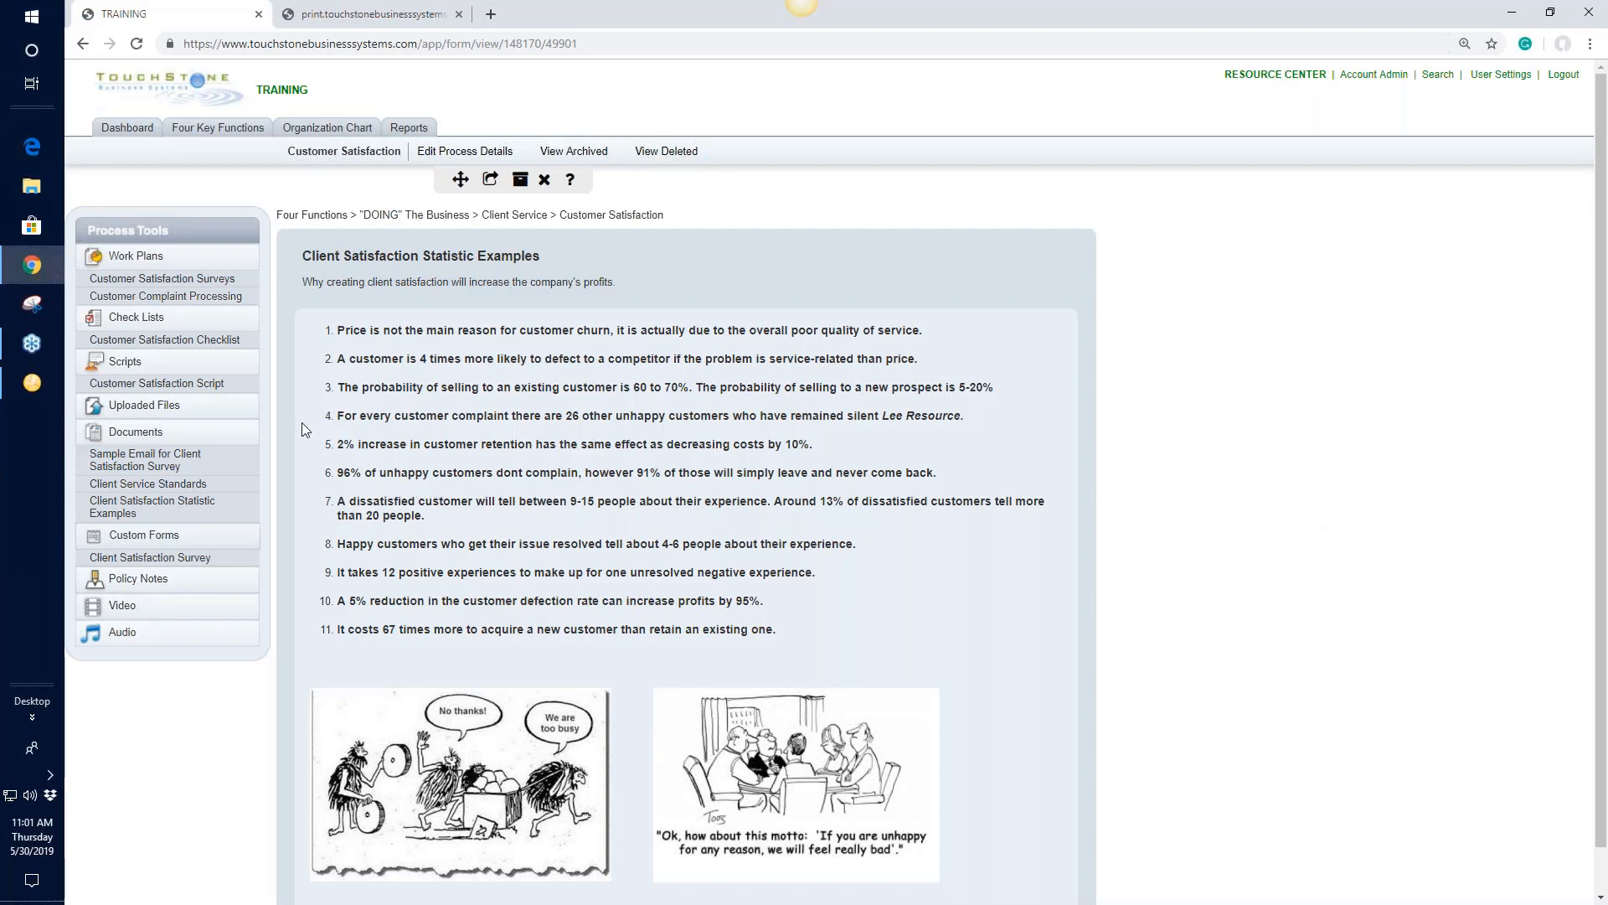
{"action": "left_click", "coordinate": [161, 279]}
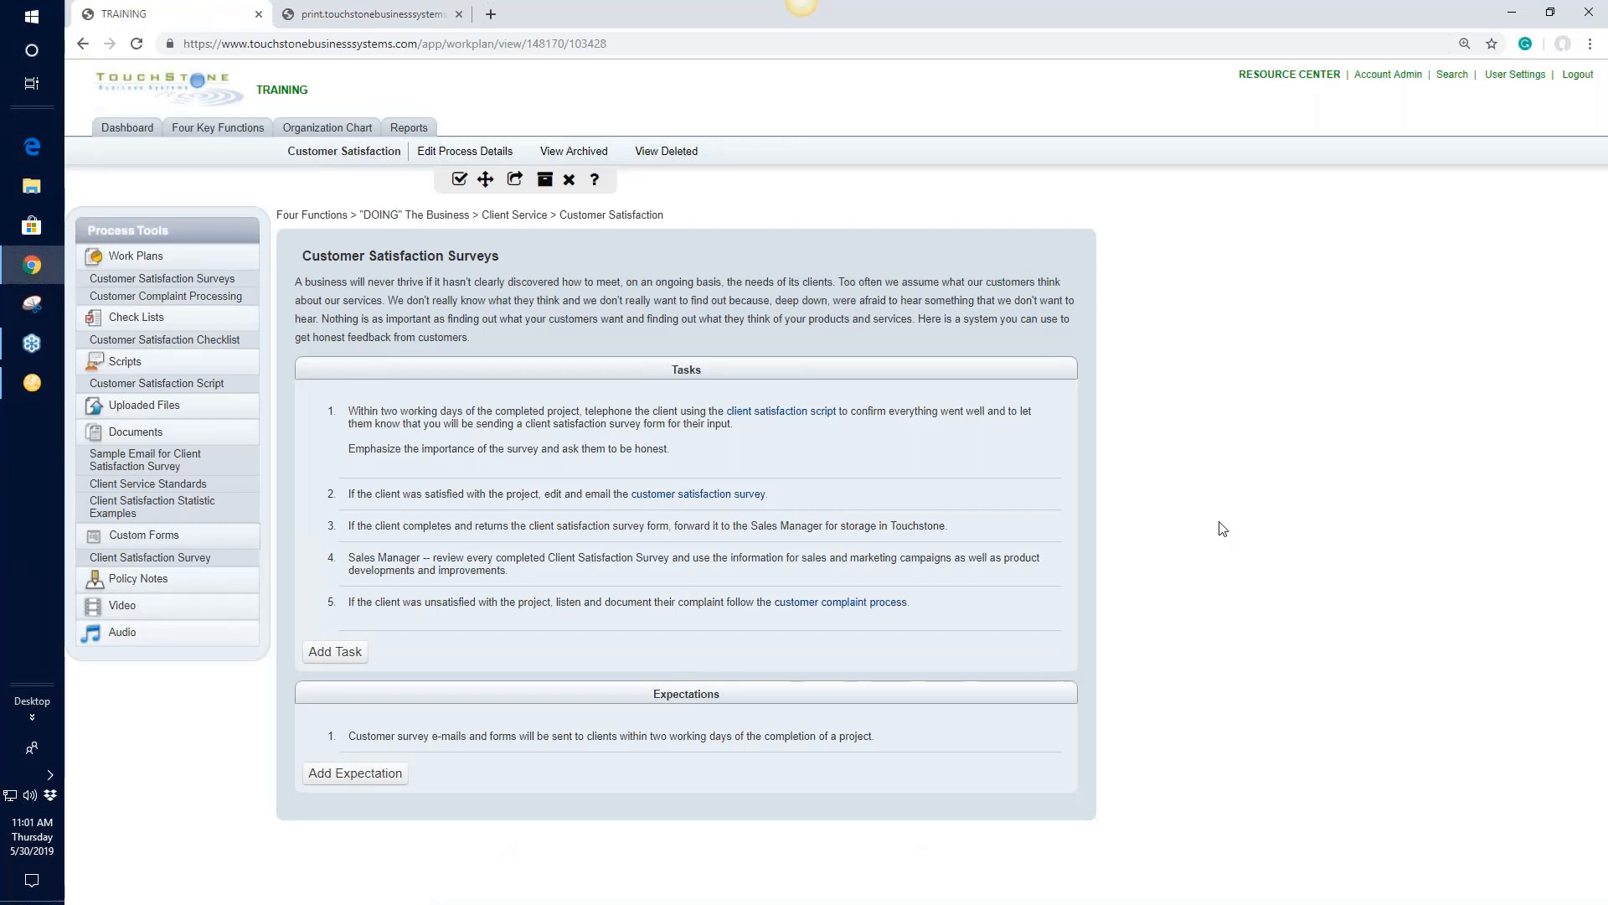
{"action": "left_click", "coordinate": [222, 297]}
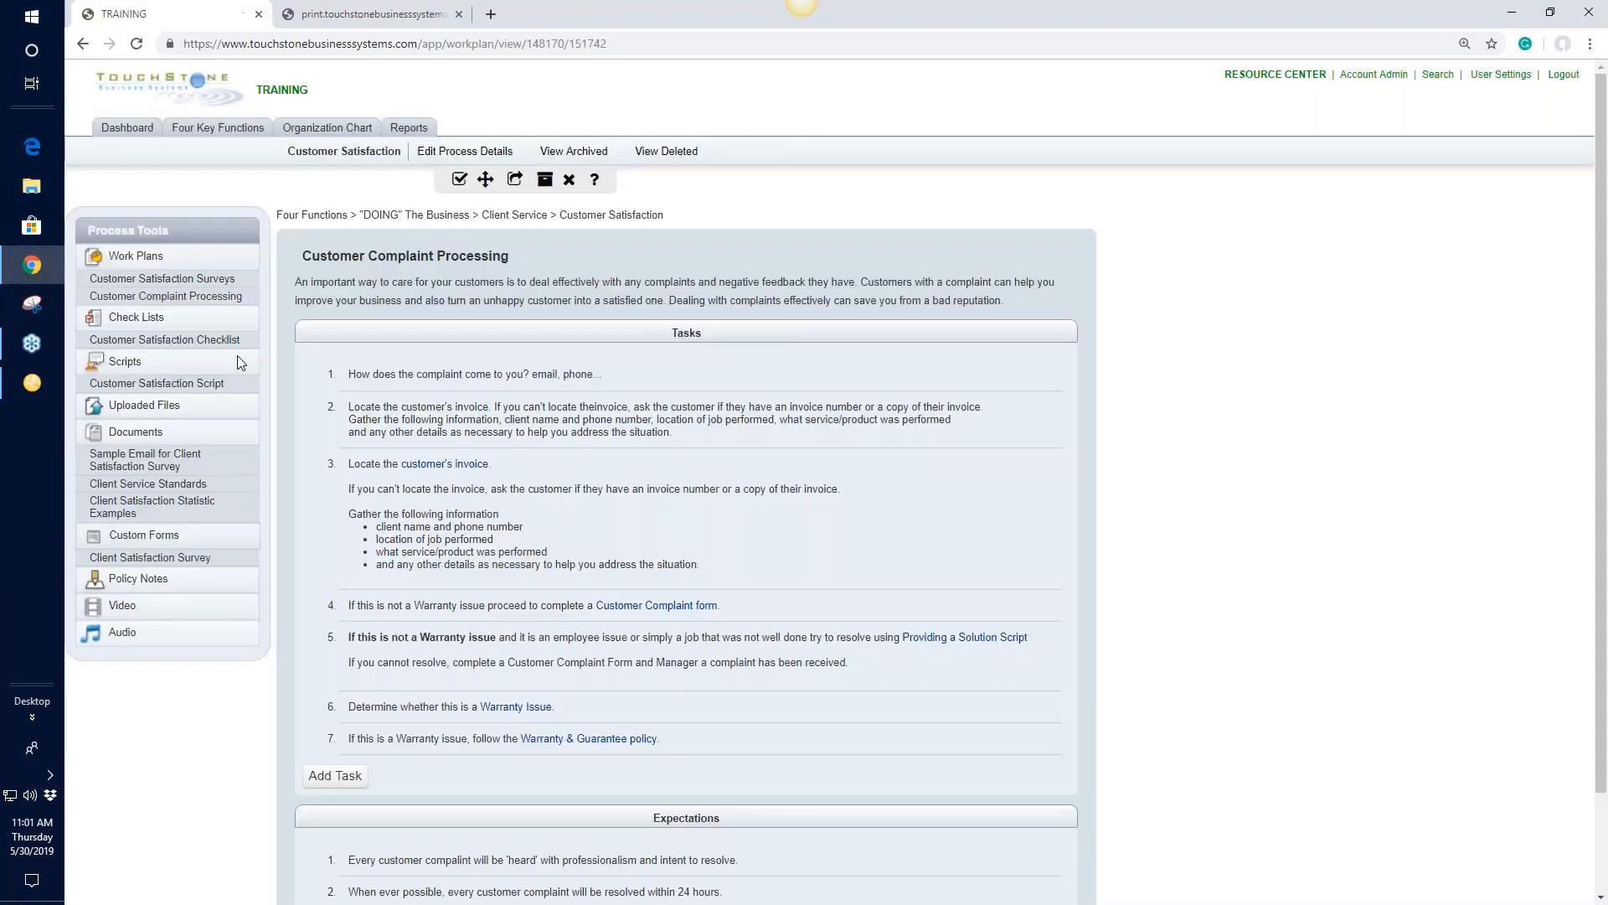
Step: View the Customer Satisfaction Checklist, followed by the Sample Email for Client Satisfaction Survey and Client Service Standards documents
{"action": "left_click", "coordinate": [176, 339]}
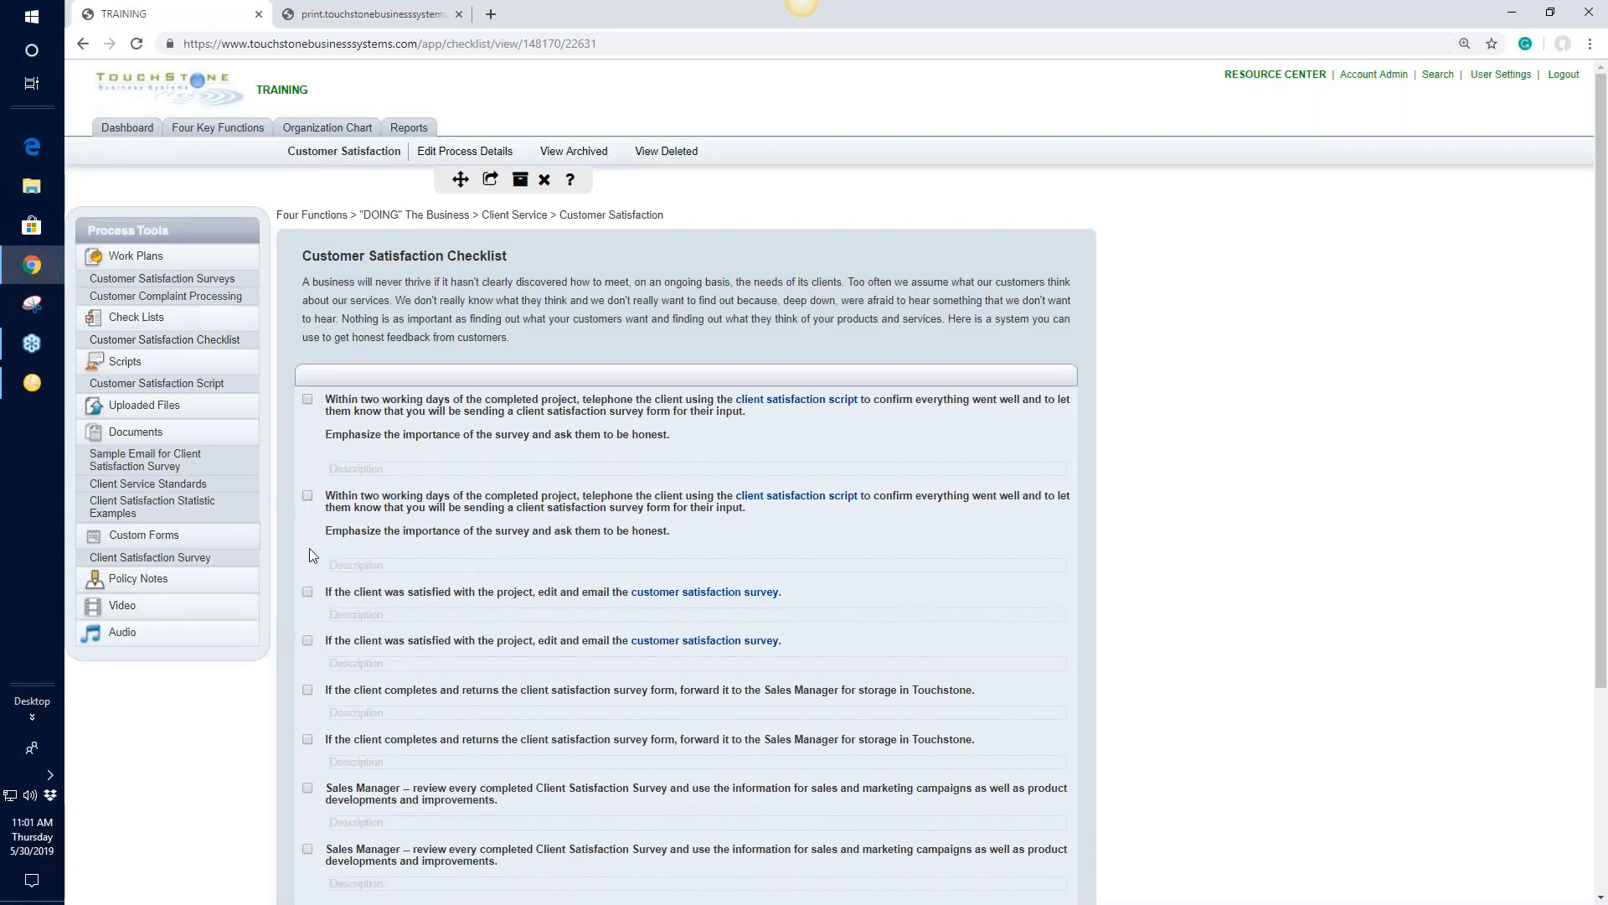
{"action": "left_click", "coordinate": [163, 461]}
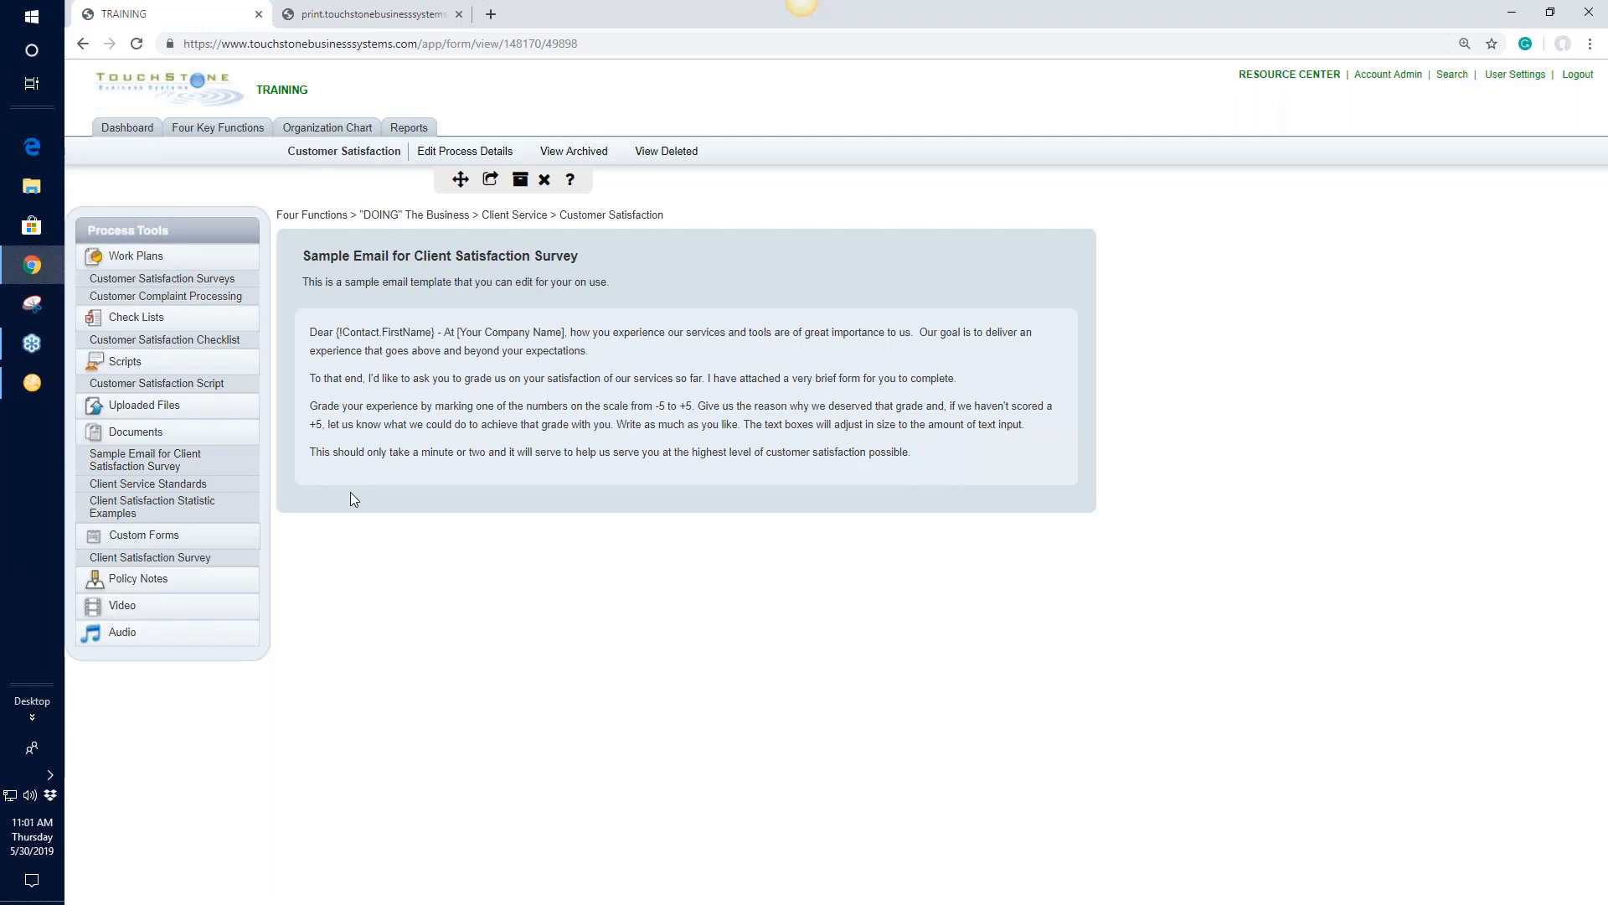
{"action": "left_click", "coordinate": [184, 490]}
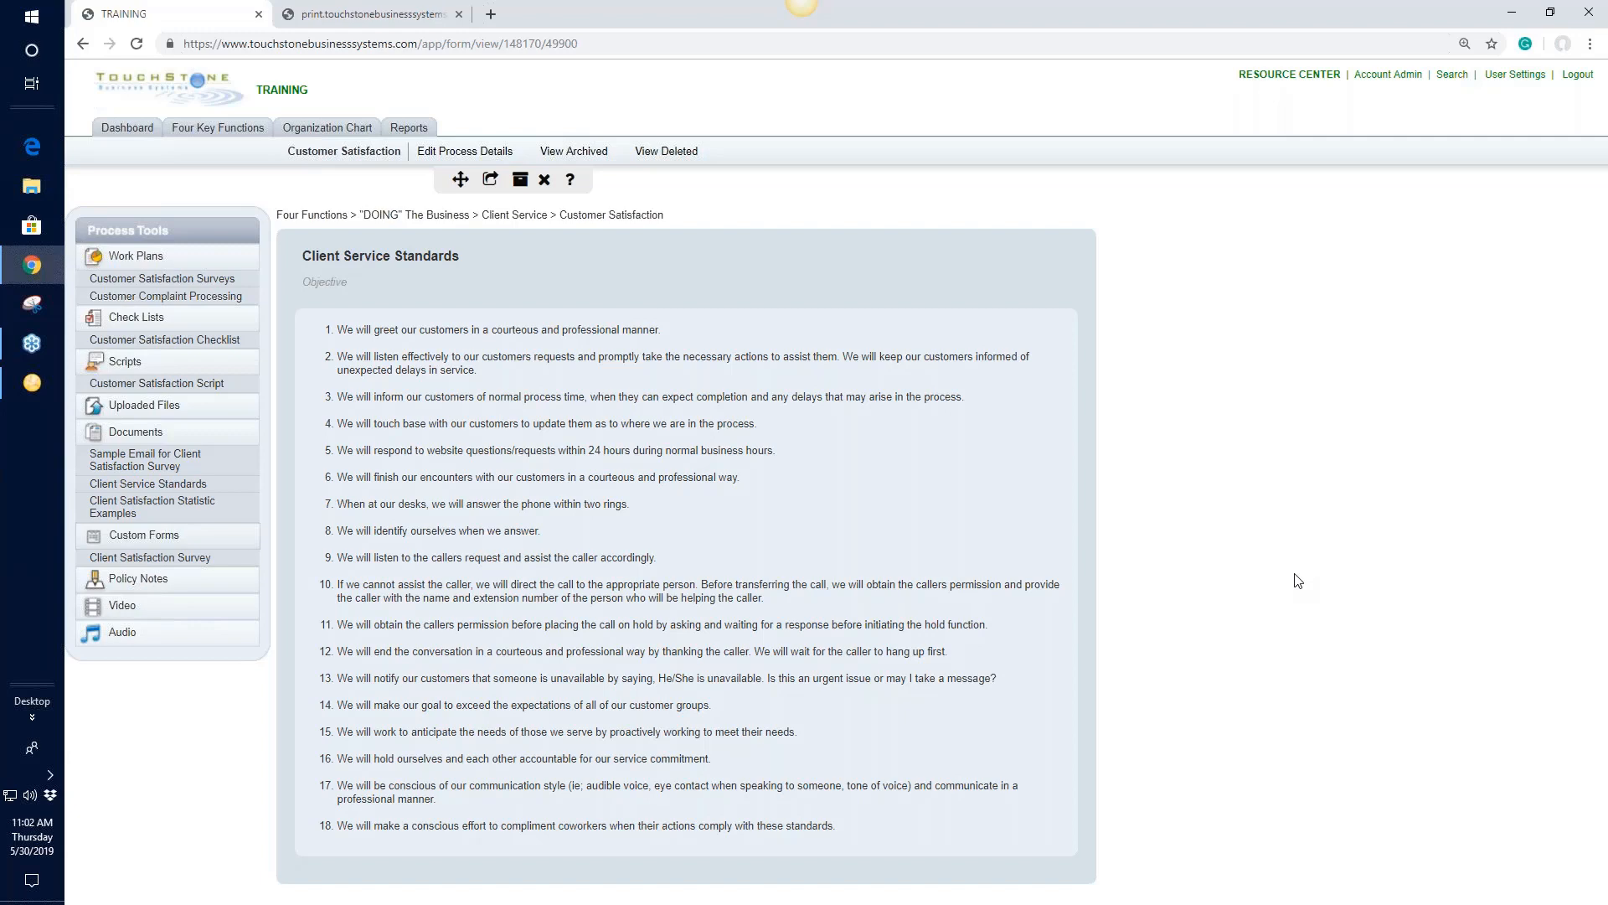
Step: Open the Client Satisfaction Survey custom form, examine its questions down the page, and return to its beginning
{"action": "left_click", "coordinate": [170, 565]}
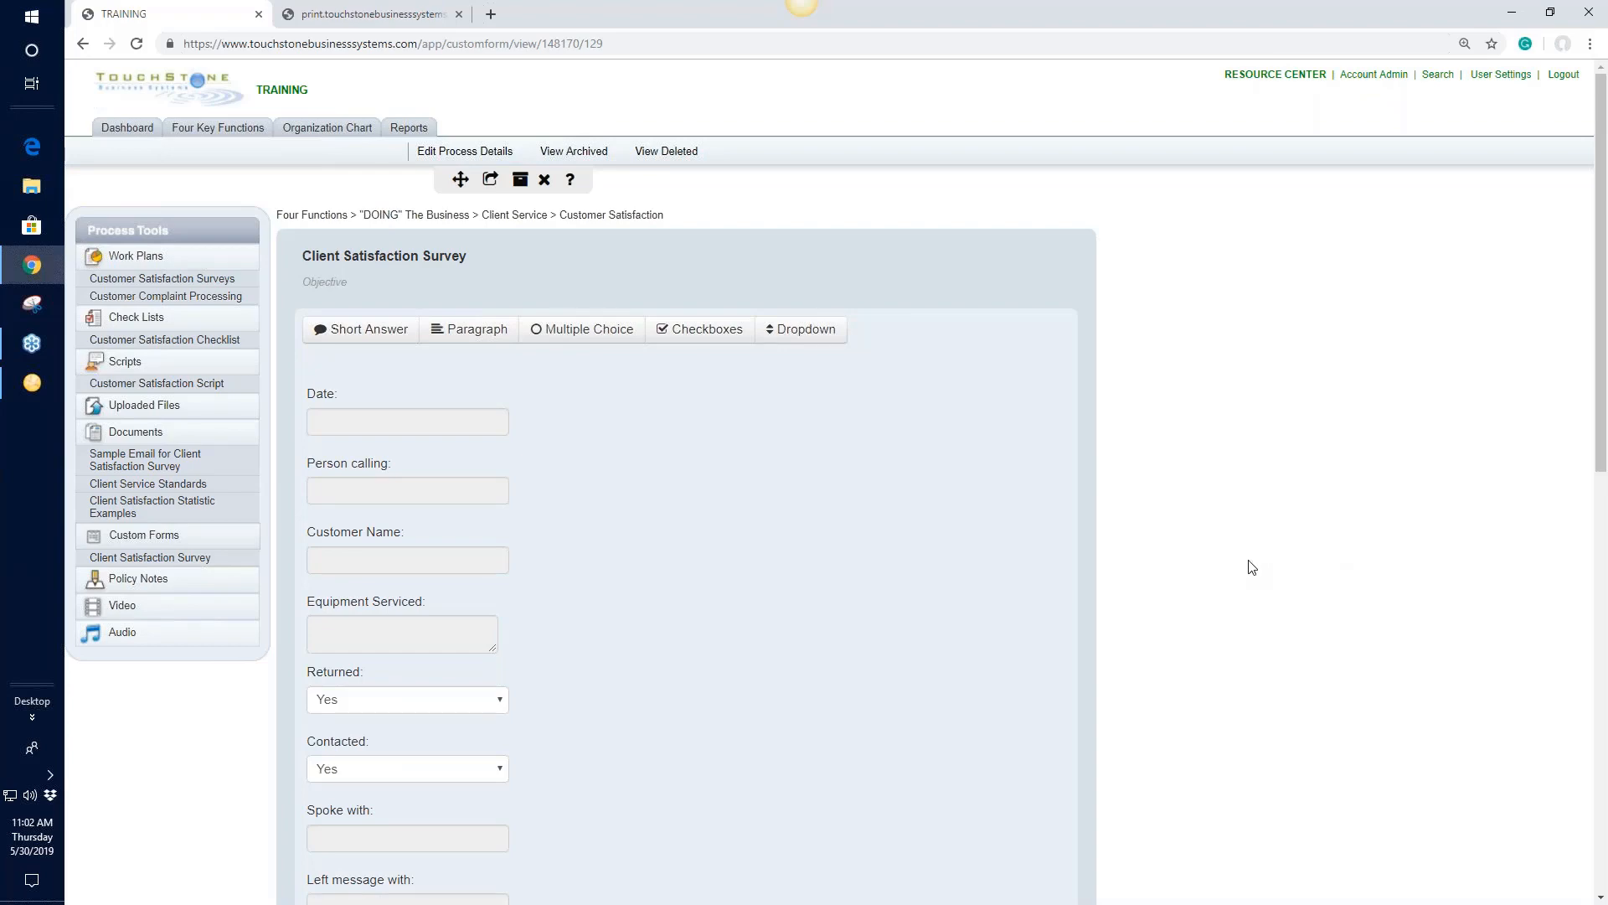
{"action": "scroll", "coordinate": [1274, 564], "scroll_direction": "down", "scroll_amount": 2}
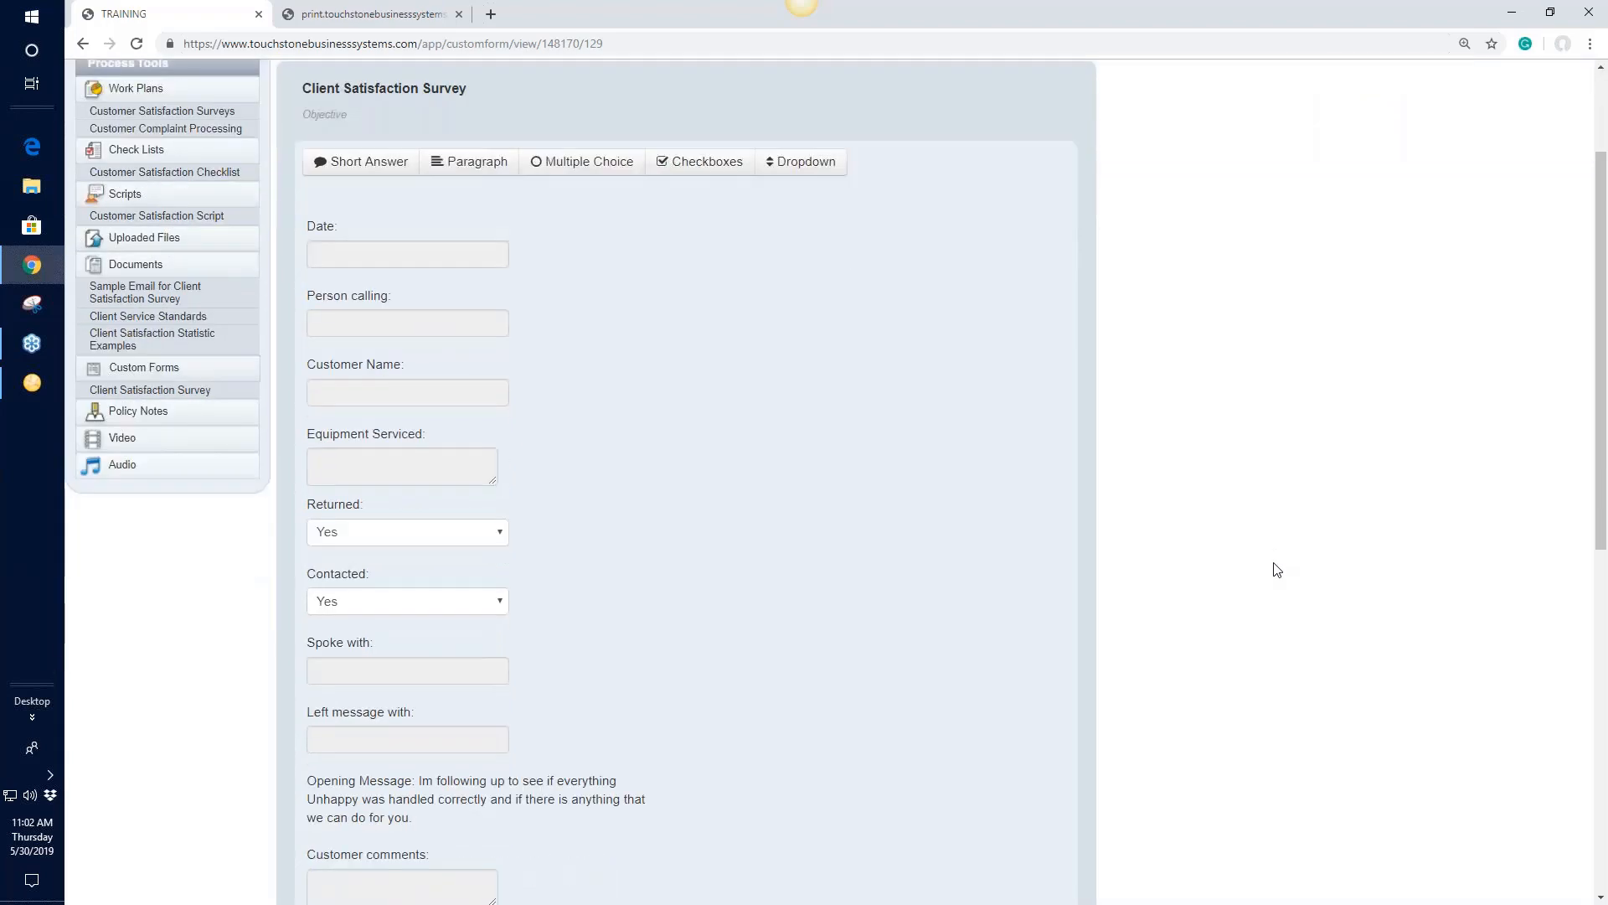
{"action": "scroll", "coordinate": [1277, 570], "scroll_direction": "down", "scroll_amount": 2}
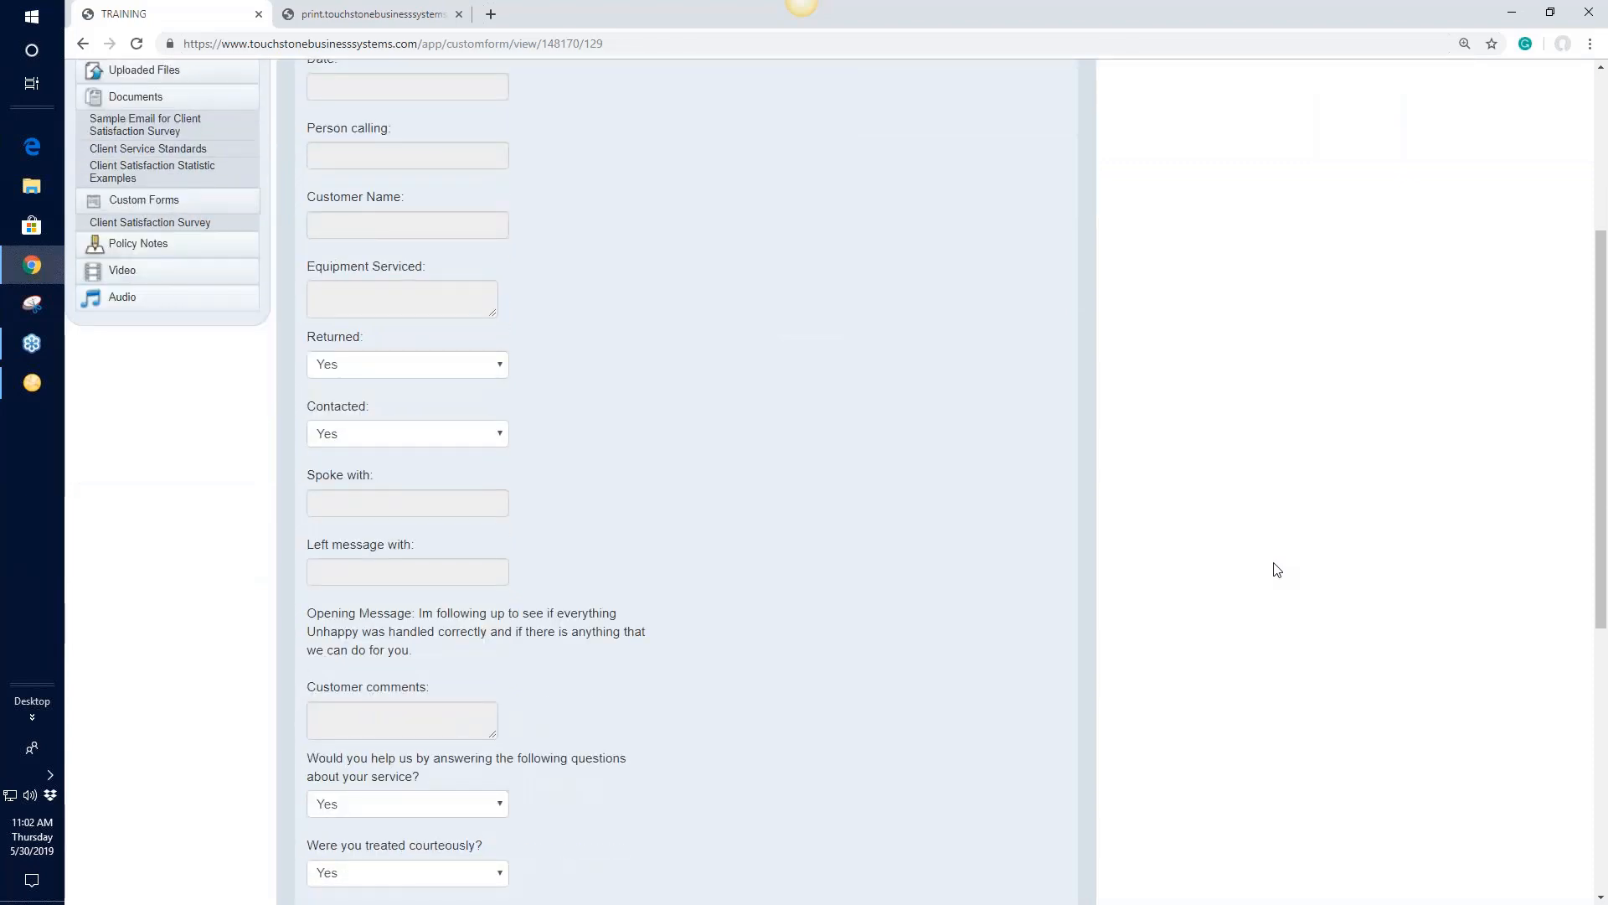
{"action": "scroll", "coordinate": [1277, 569], "scroll_direction": "down", "scroll_amount": 3}
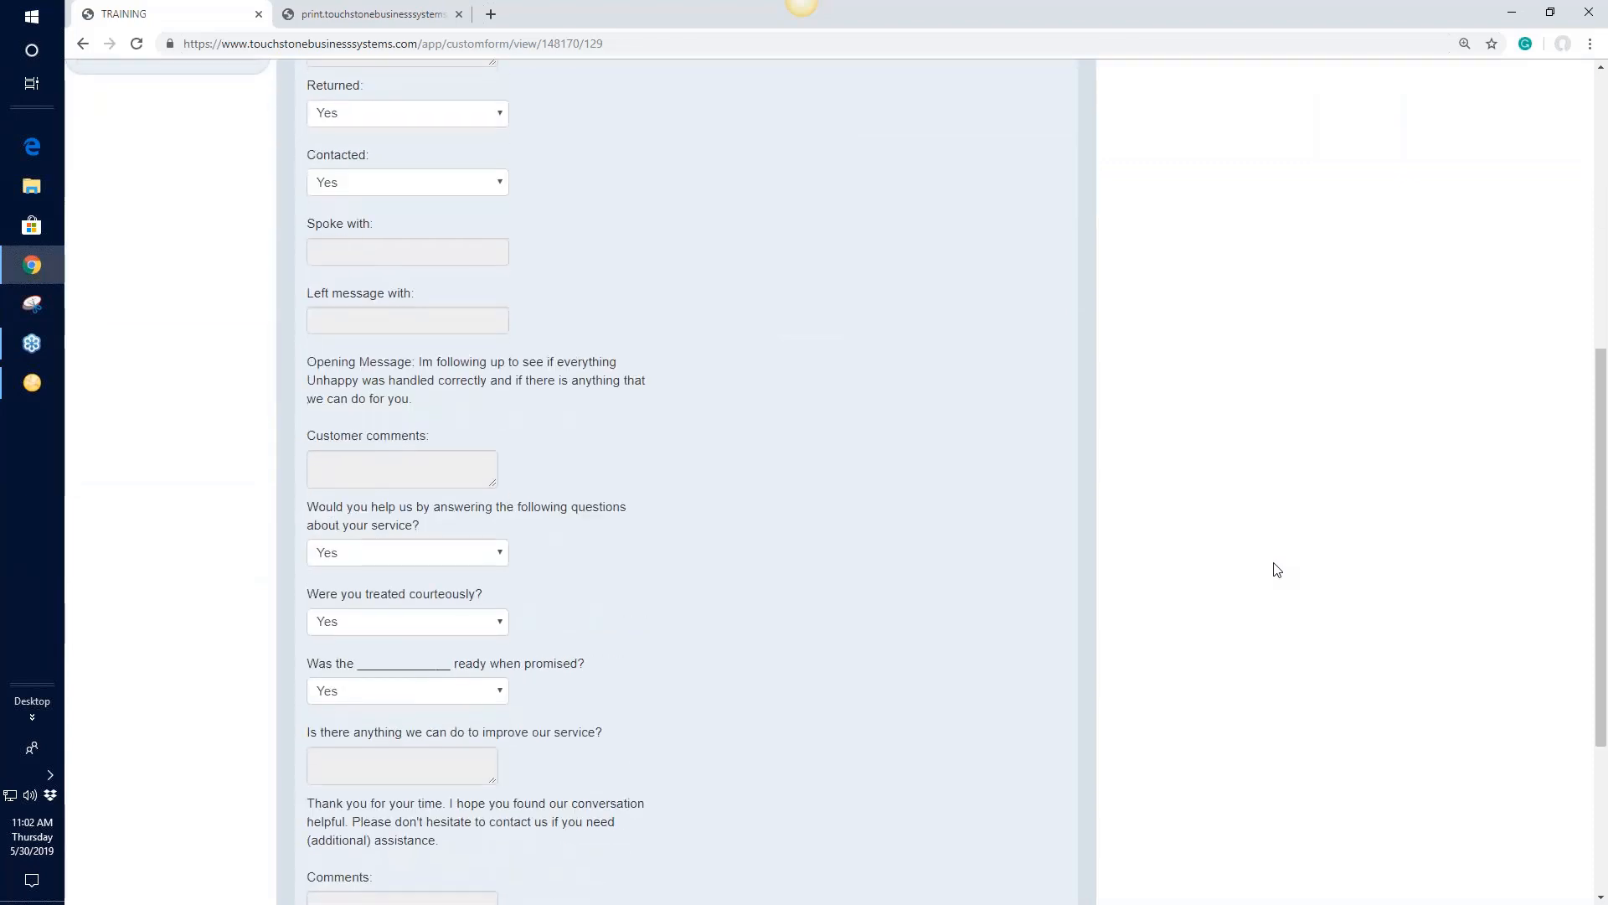
{"action": "scroll", "coordinate": [1273, 565], "scroll_direction": "down", "scroll_amount": 2}
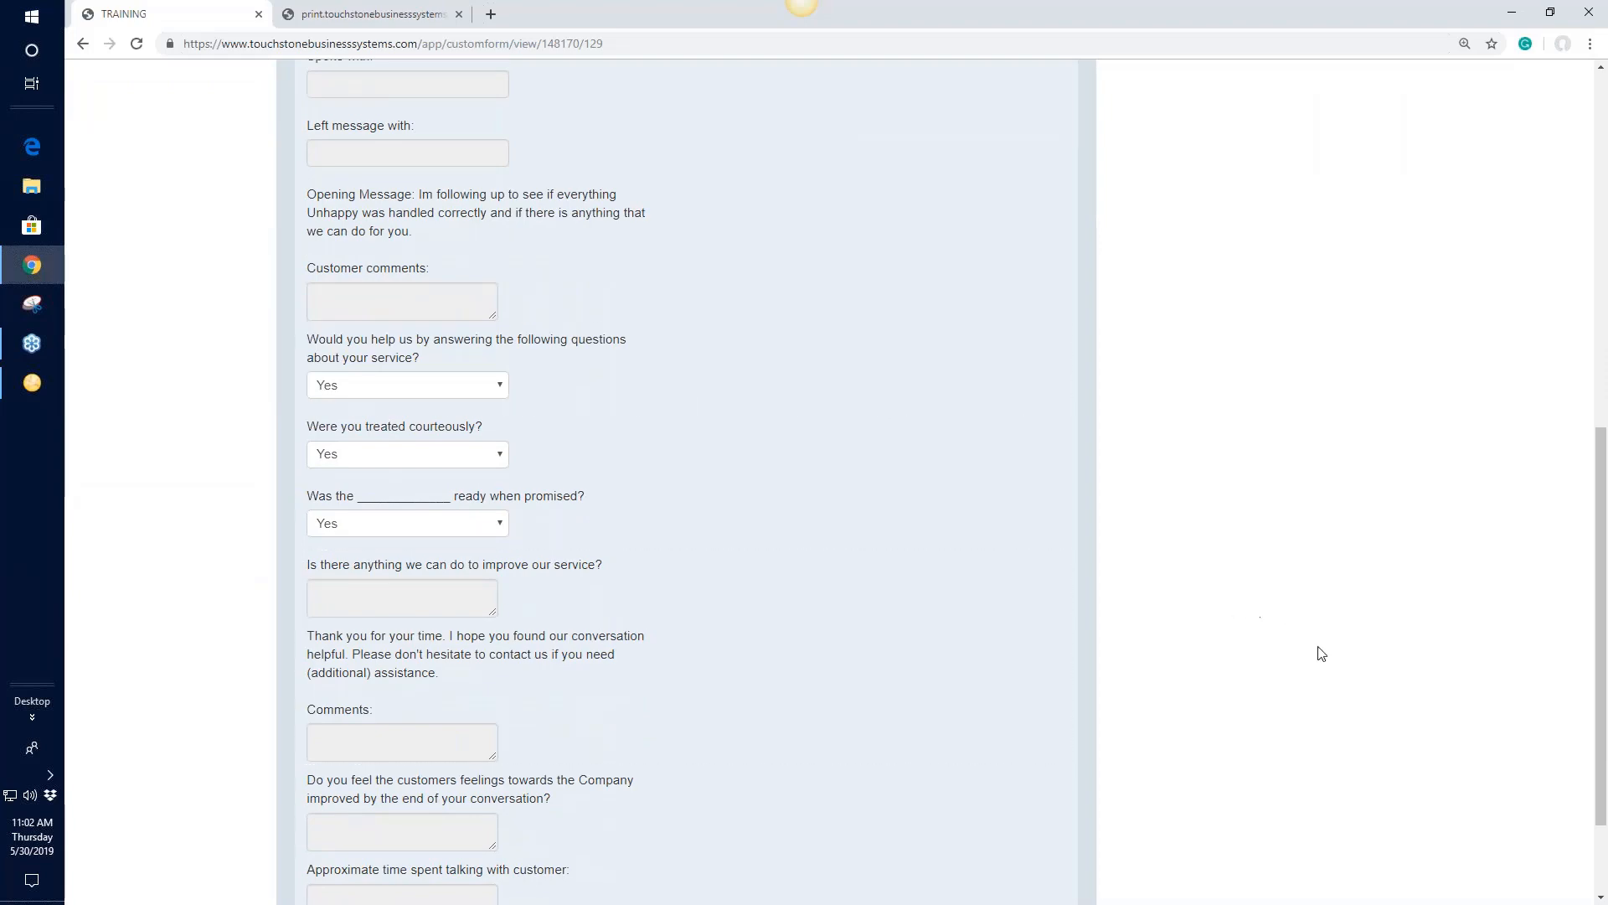
{"action": "scroll", "coordinate": [1321, 653], "scroll_direction": "up", "scroll_amount": 7}
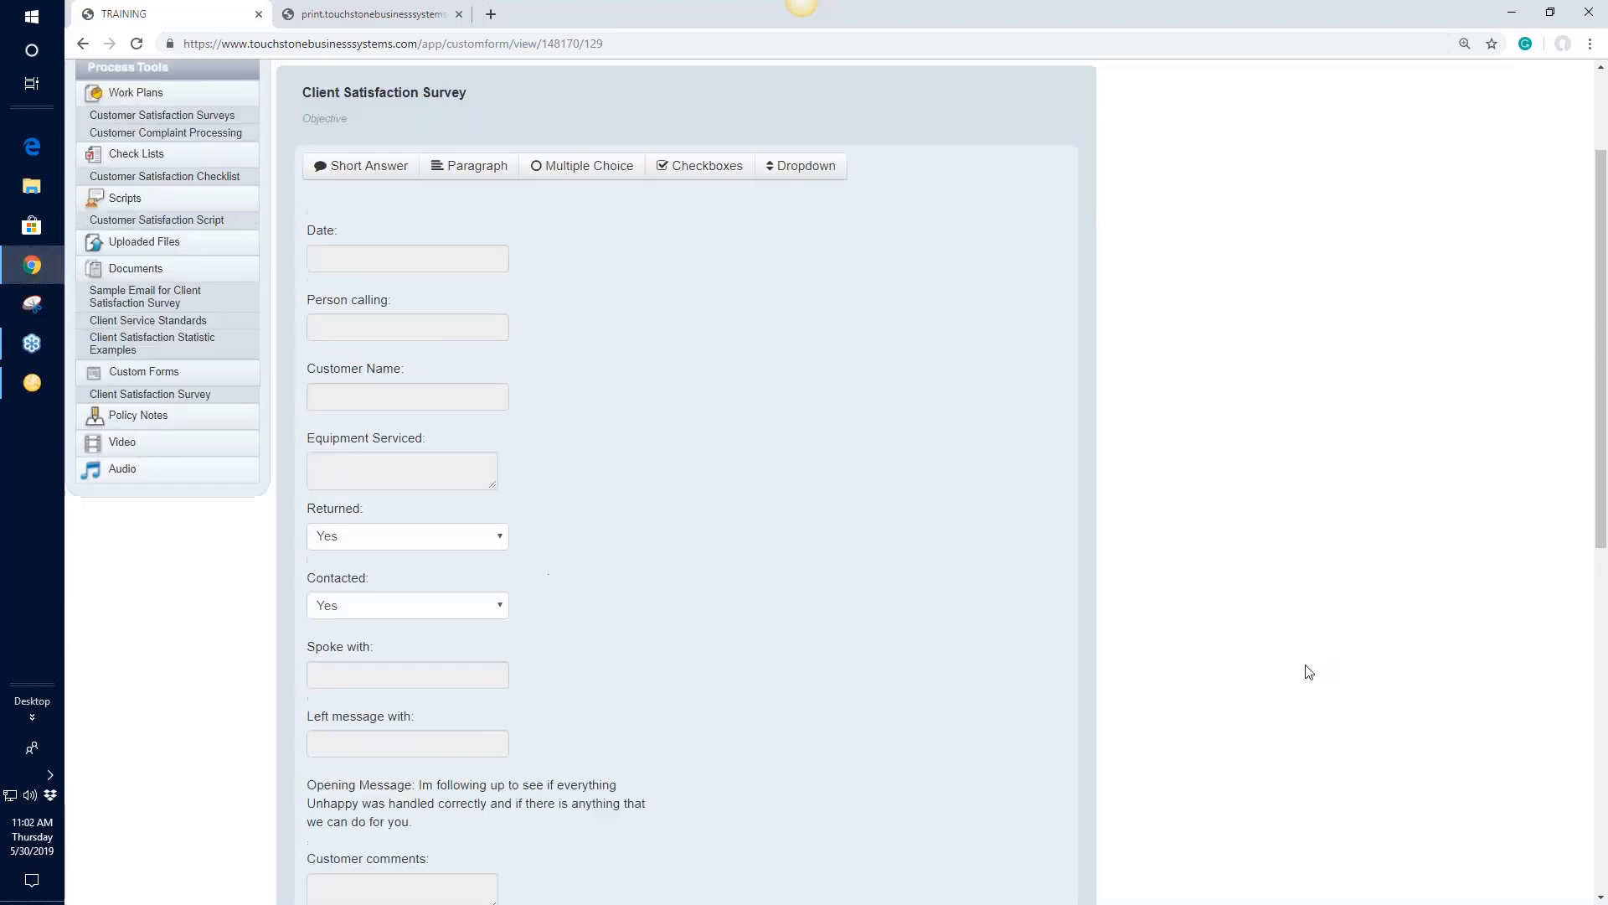
{"action": "scroll", "coordinate": [1310, 672], "scroll_direction": "up", "scroll_amount": 2}
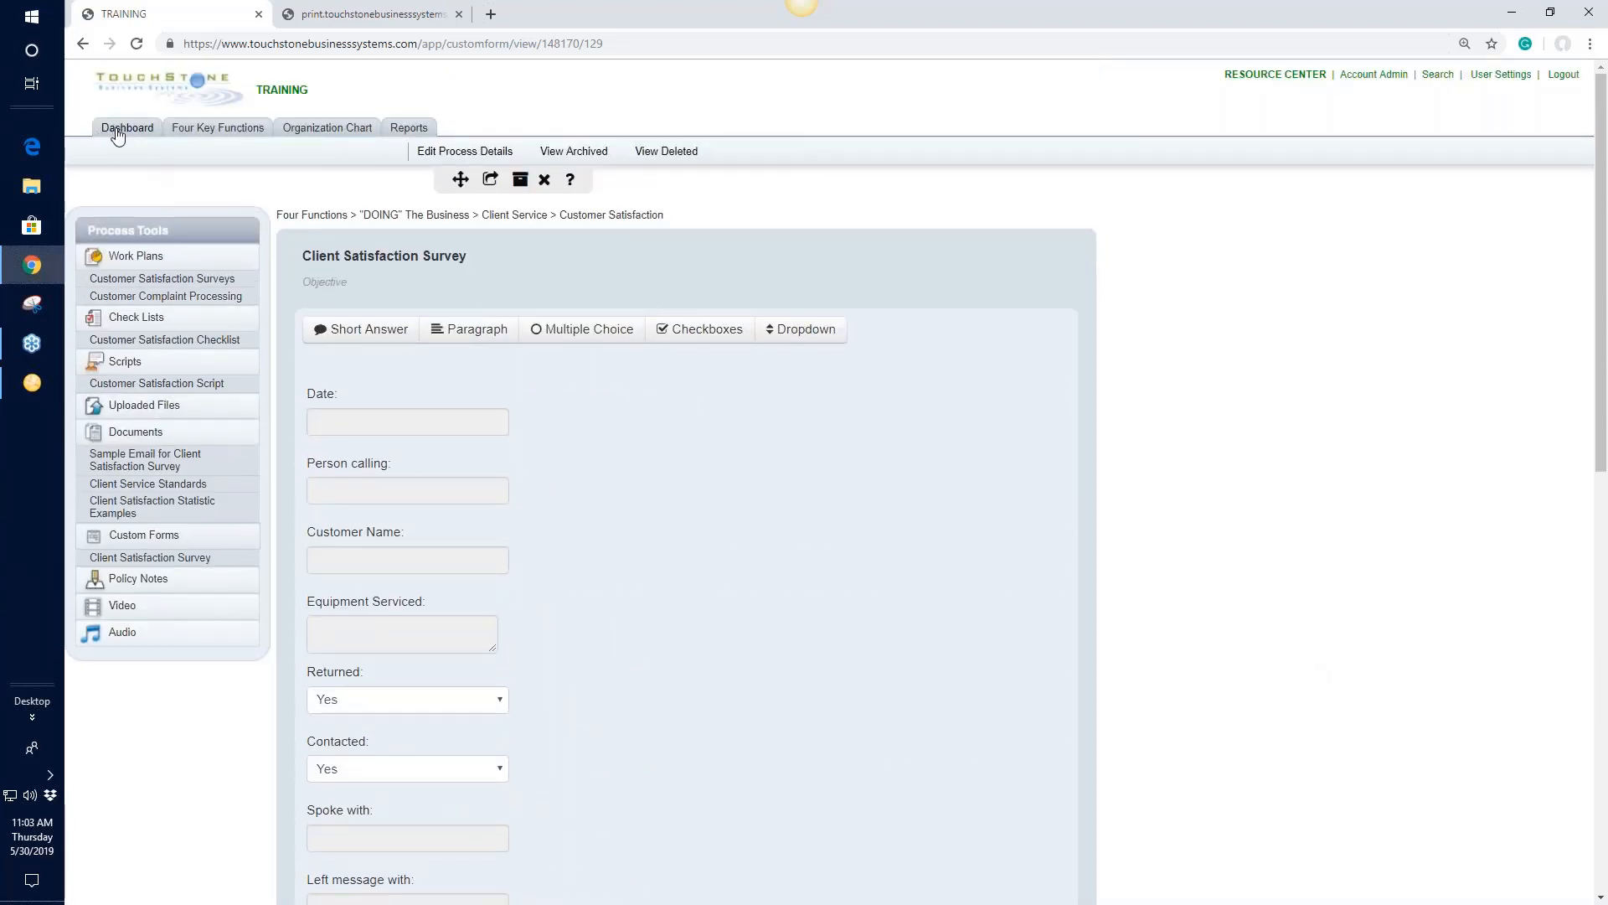